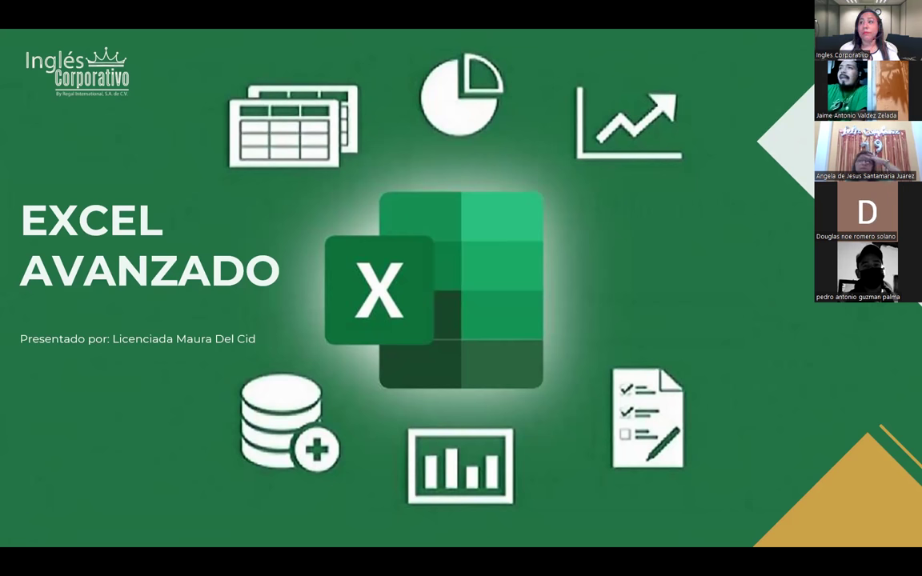
- Switch from the Excel Avanzado slideshow to the blank Práctica sesión 16 workbook
key("alt+Tab")
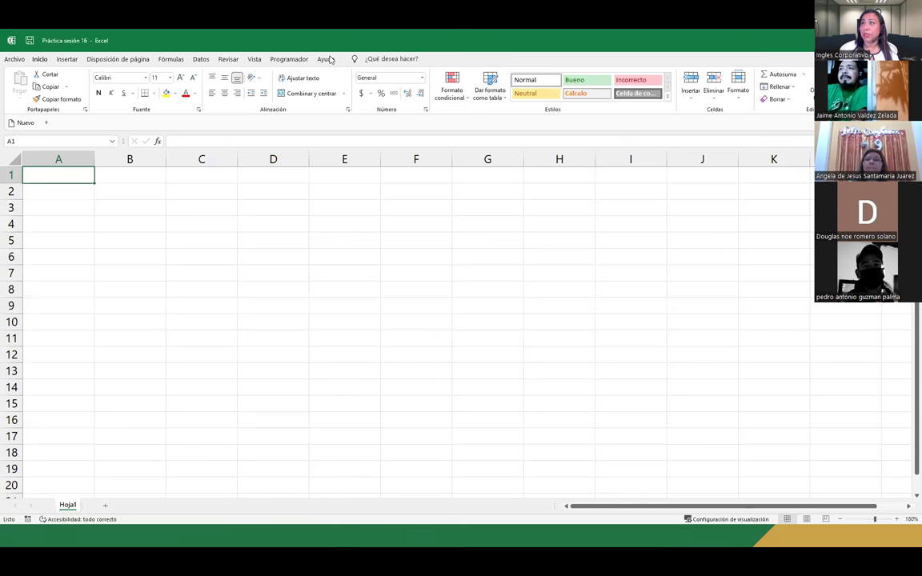
- Open the Visual Basic editor from Programador and widen the maximized FrmConvertir form to 351.6
left_click(293, 60)
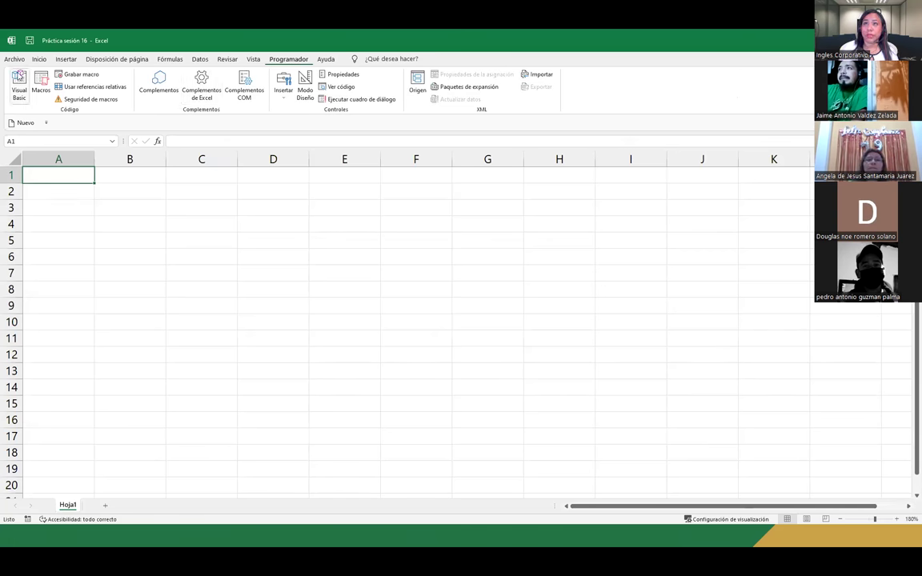
left_click(20, 77)
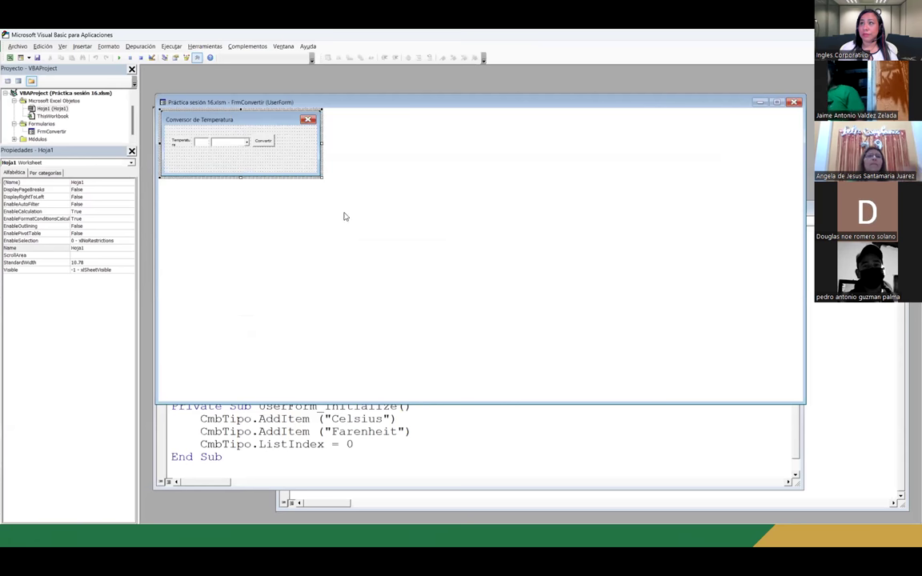
left_click(777, 101)
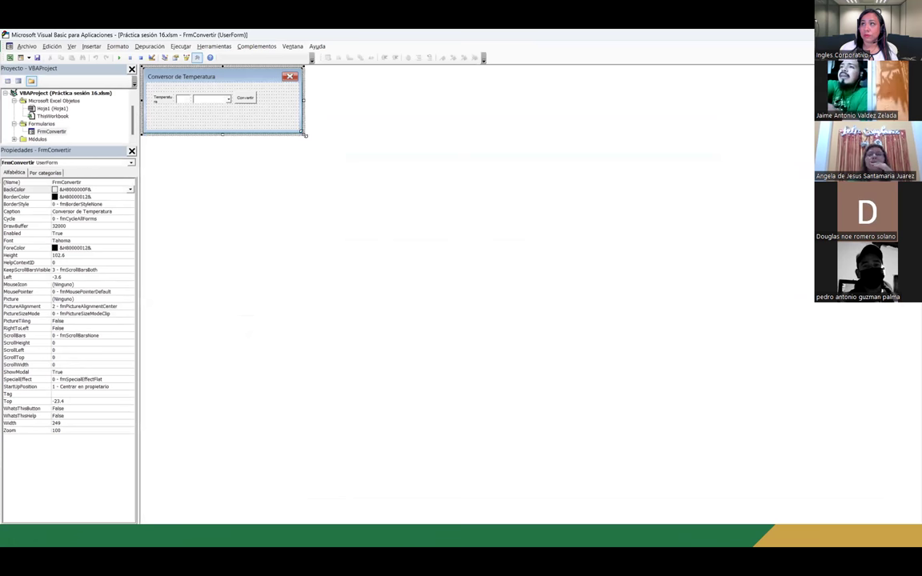
left_click_drag(304, 134, 370, 136)
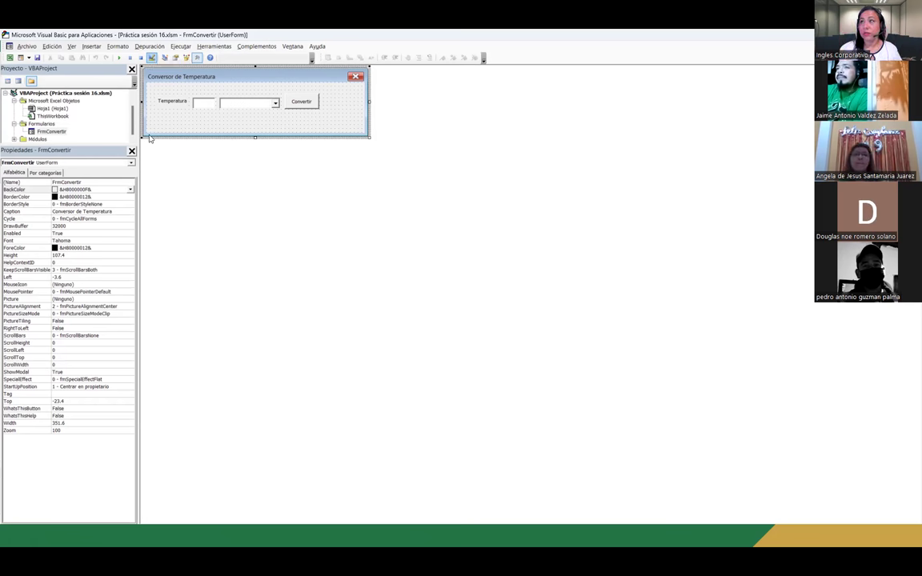
- Run the converter form and confirm that Convertir with no temperature shows a warning
left_click(119, 58)
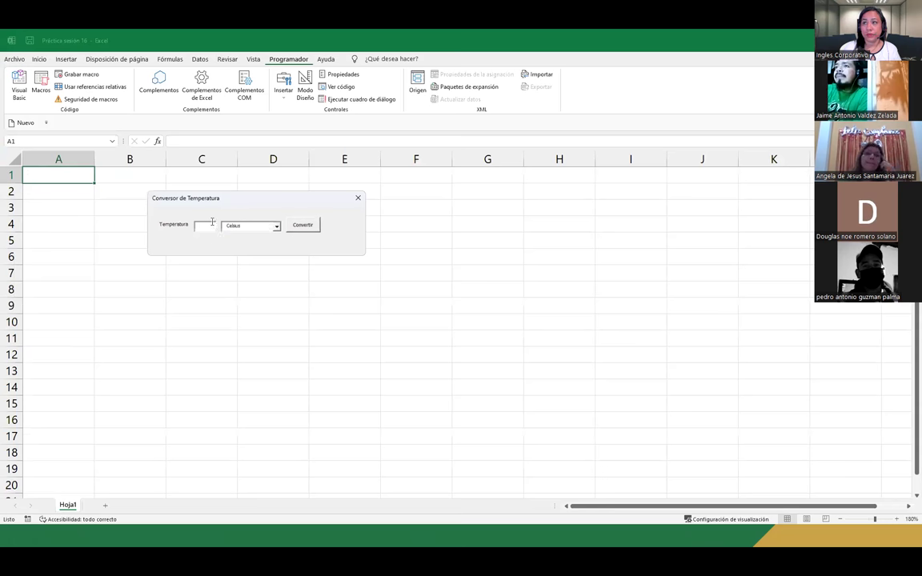
left_click(302, 225)
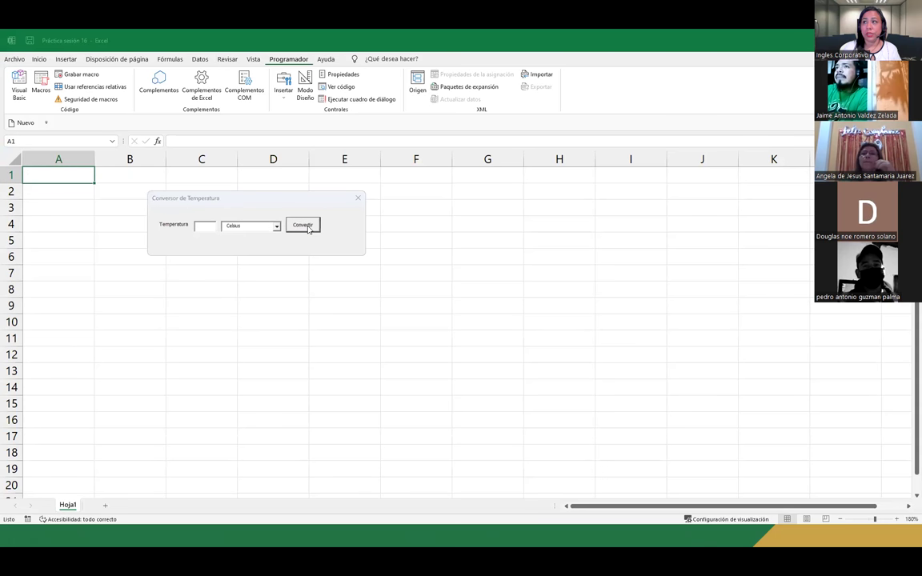
left_click_drag(450, 270, 206, 261)
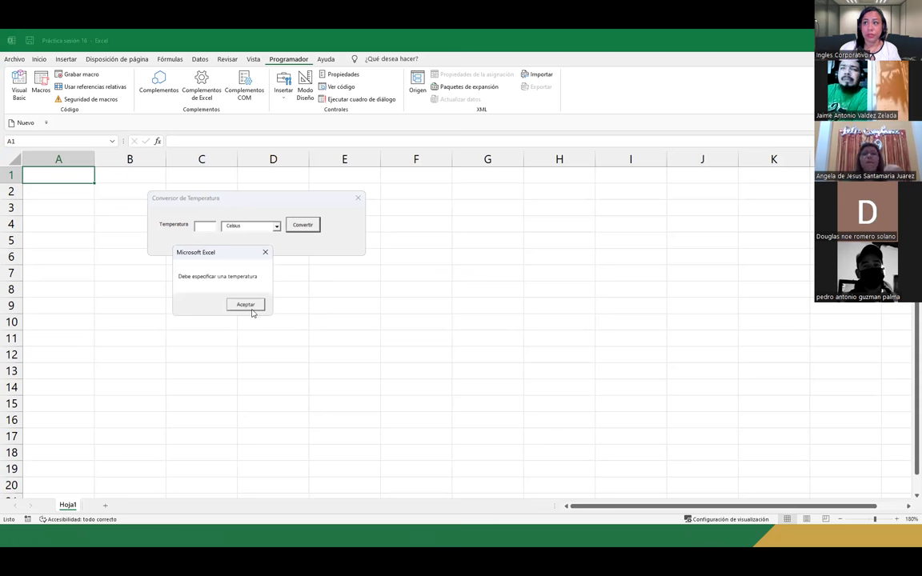
left_click(247, 306)
- Convert 20 degrees Celsius and confirm the result is 68 Farenhit
left_click(206, 226)
type("20")
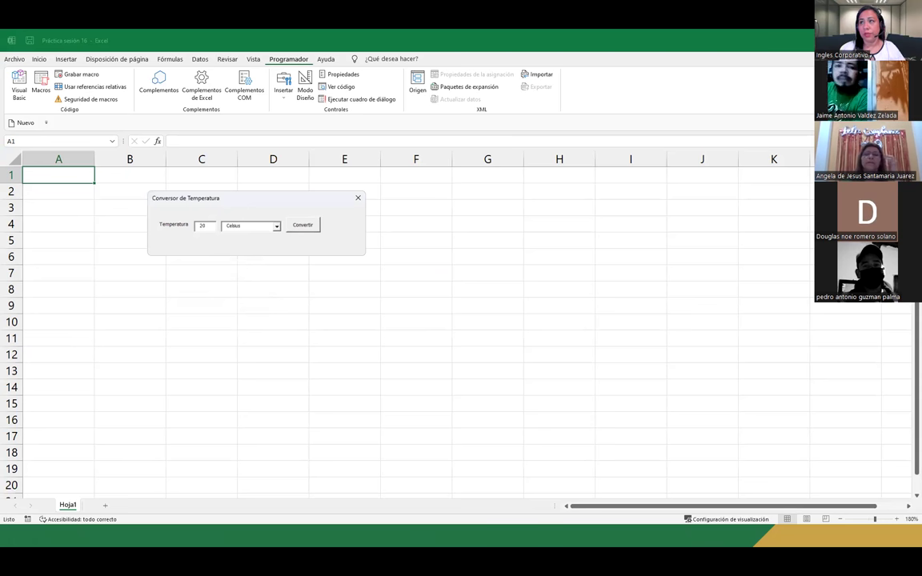
left_click(302, 227)
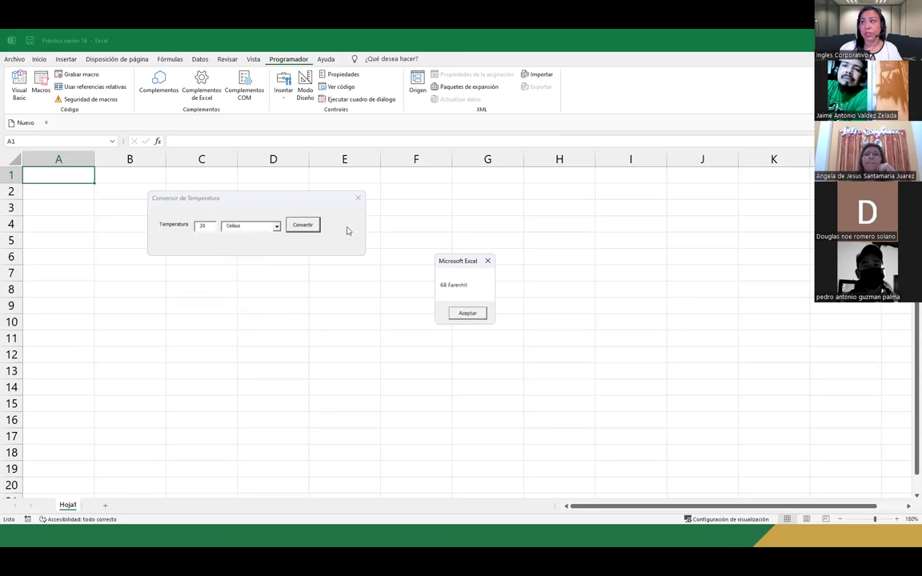
left_click_drag(446, 267, 191, 256)
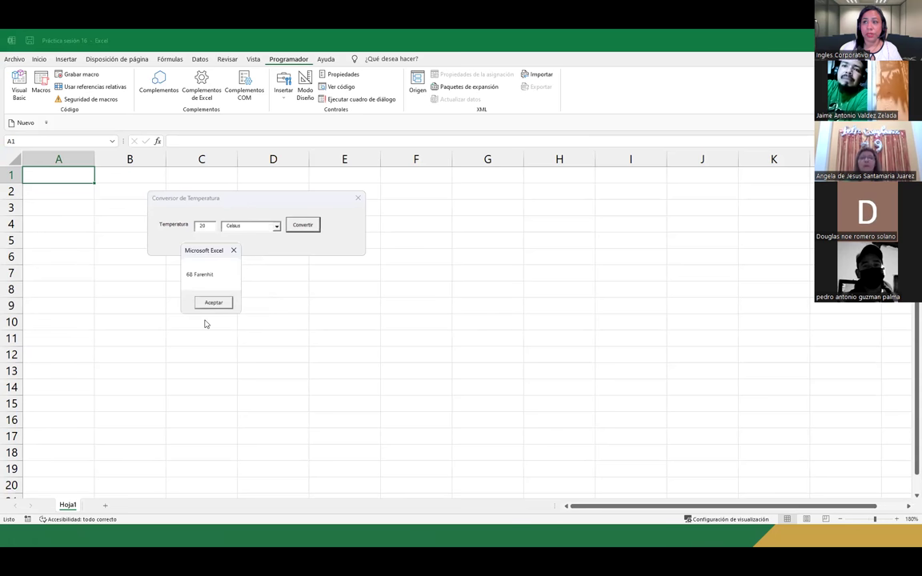
left_click(213, 303)
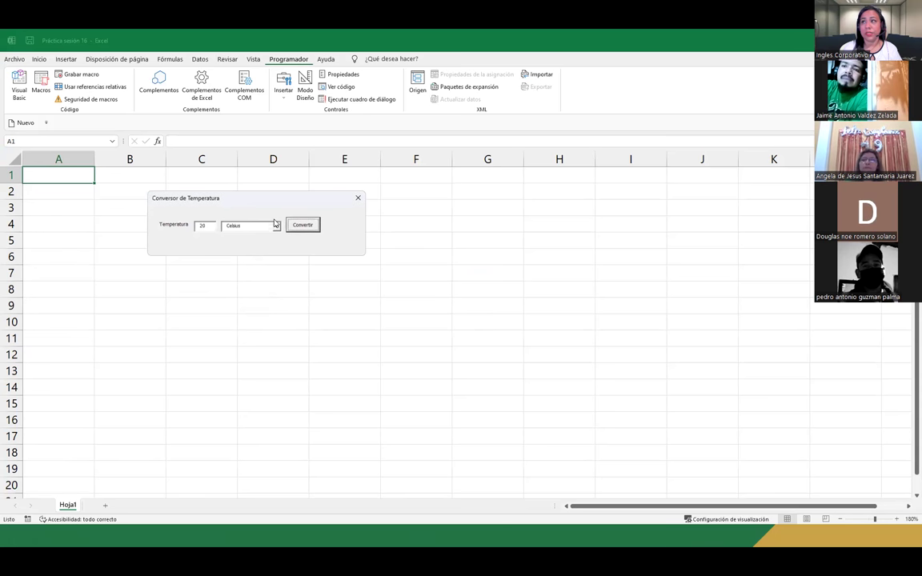
- Convert 20 Farenheit to about -6.67 Celsius, then close the form
left_click(277, 228)
left_click(245, 240)
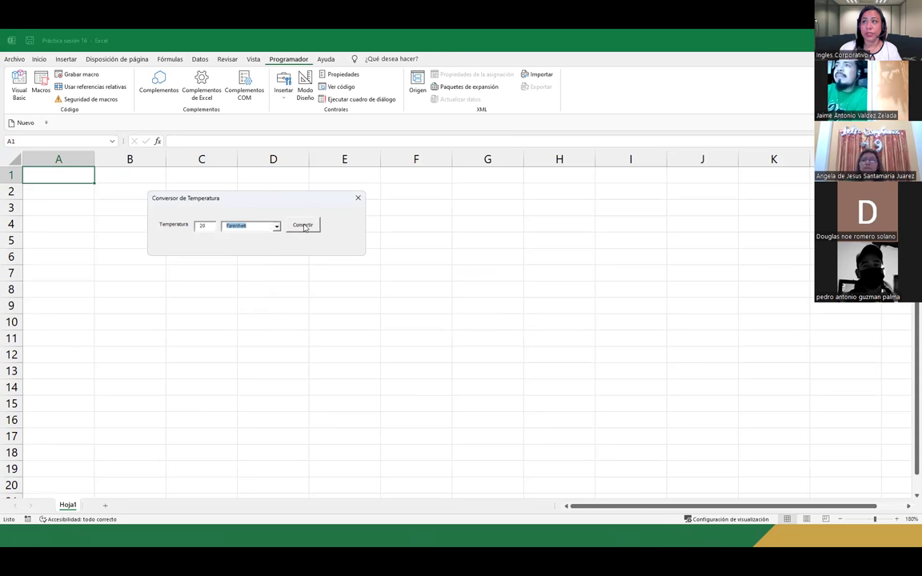
left_click(303, 227)
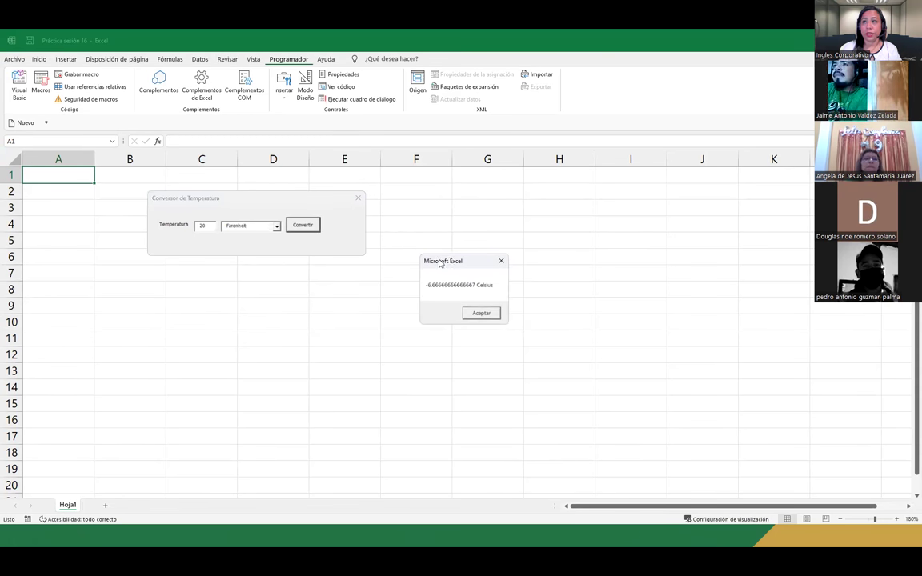
left_click_drag(450, 261, 213, 256)
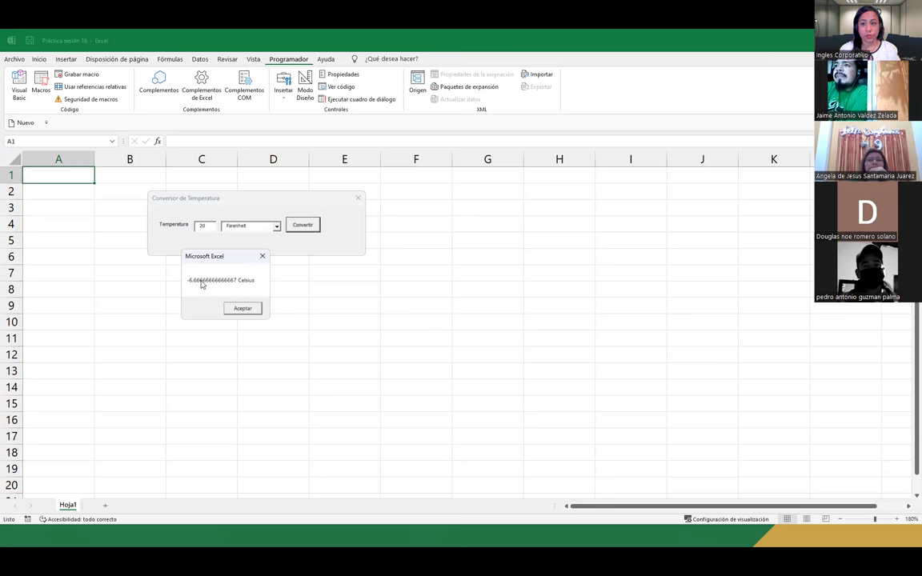
left_click(243, 308)
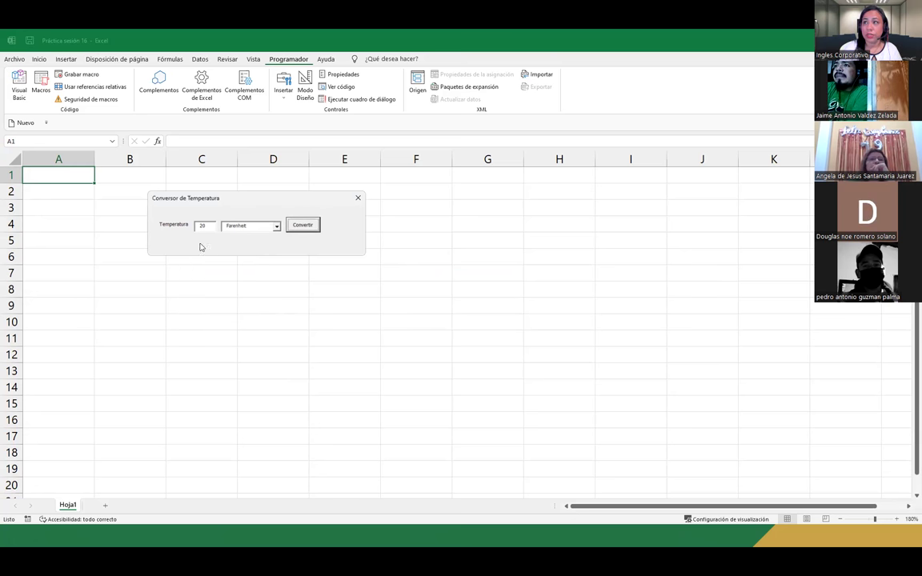
left_click(357, 198)
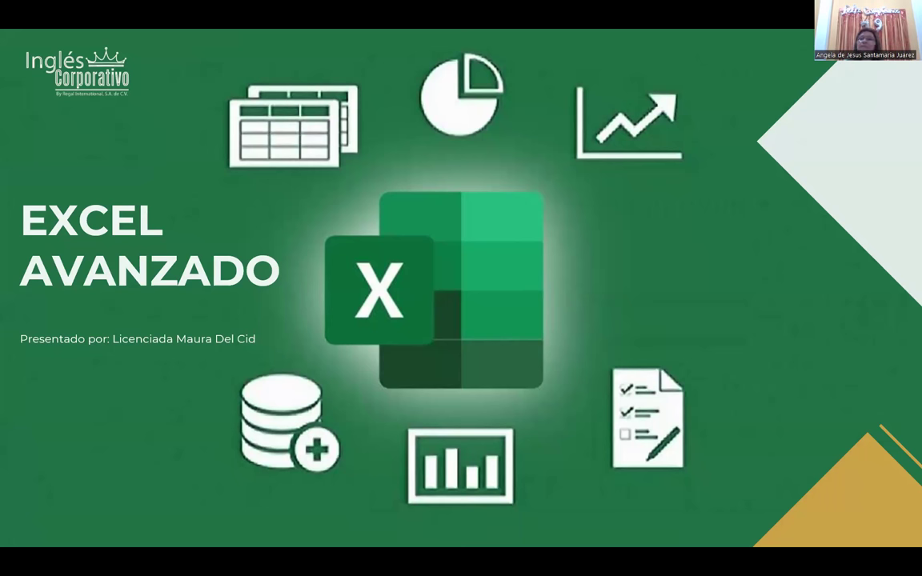
- Advance through the session 17, content and objective slides to CONTROLES DEL FORMULARIO
left_click(804, 243)
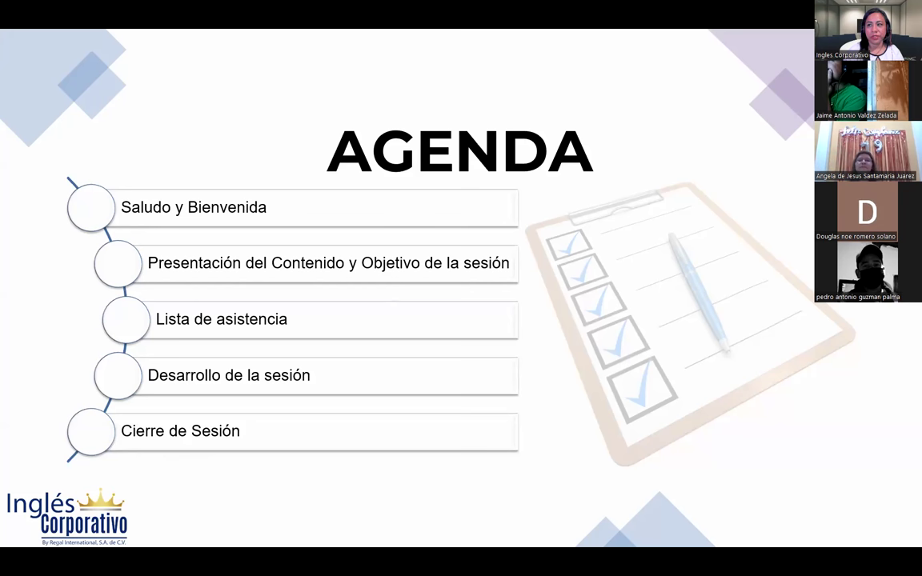
key("Right")
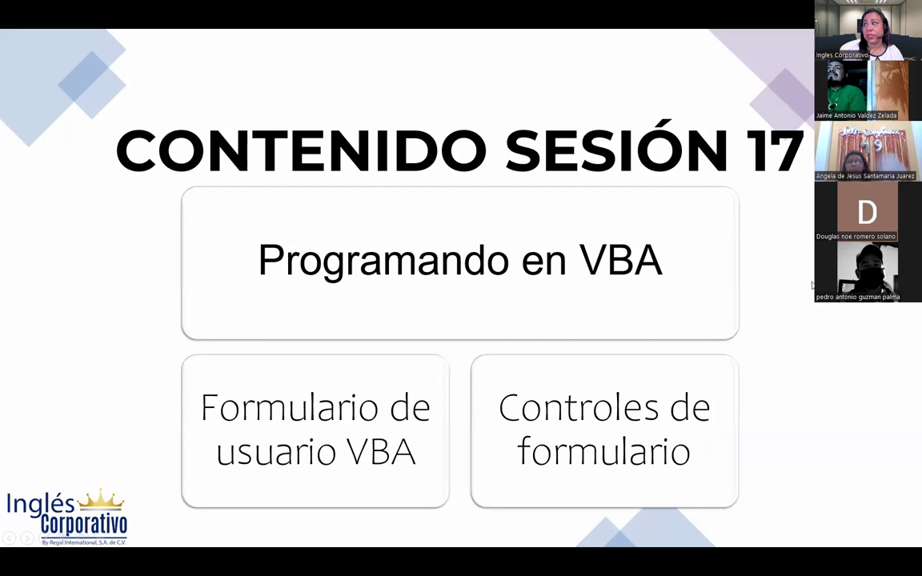
key("Right")
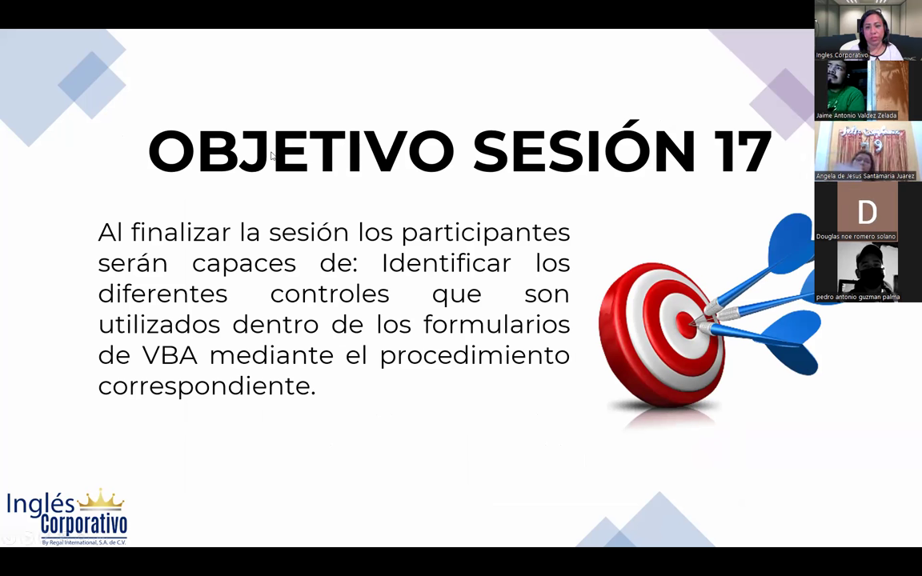
key("Right")
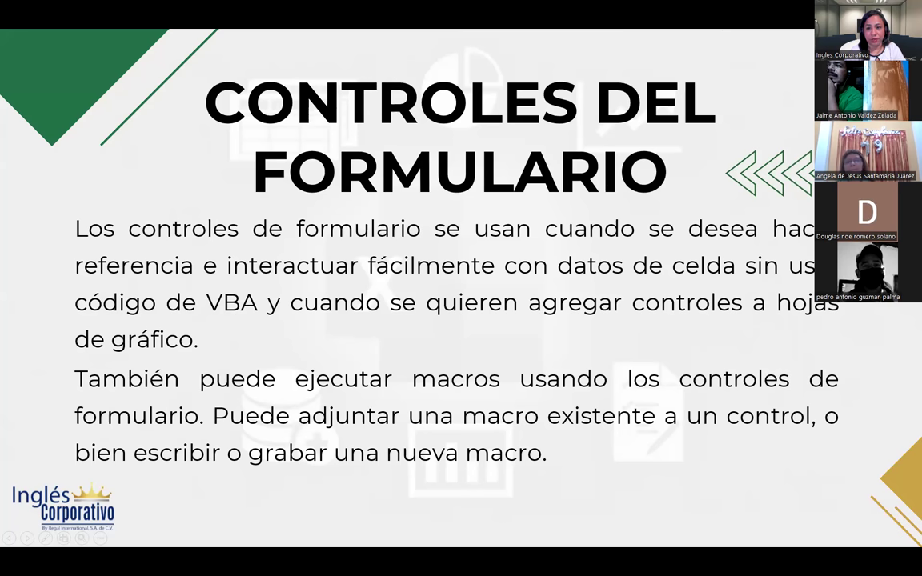
- Advance to the next form-controls slide
key("Right")
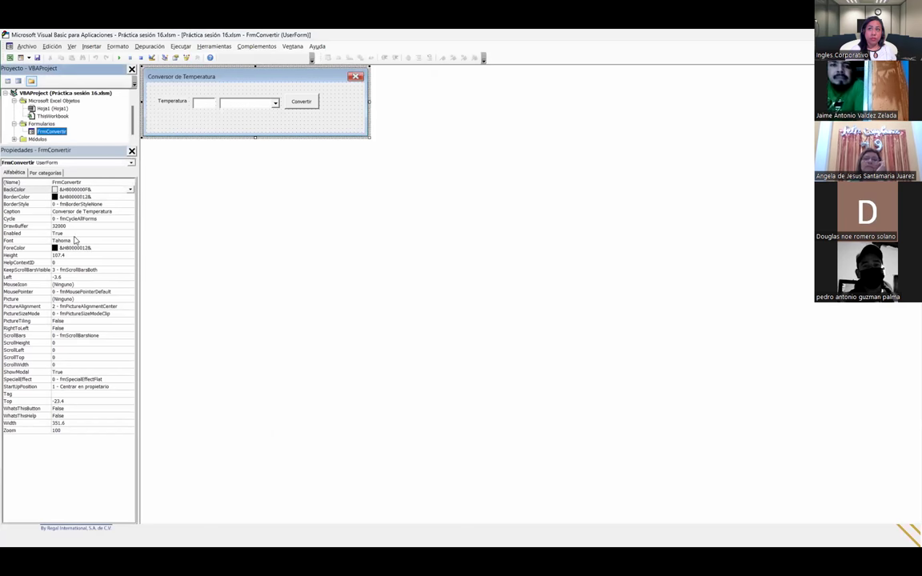
- Keep the form as the inspected object, enlarge the project pane, and open the Ver menu
left_click(90, 162)
left_click(90, 163)
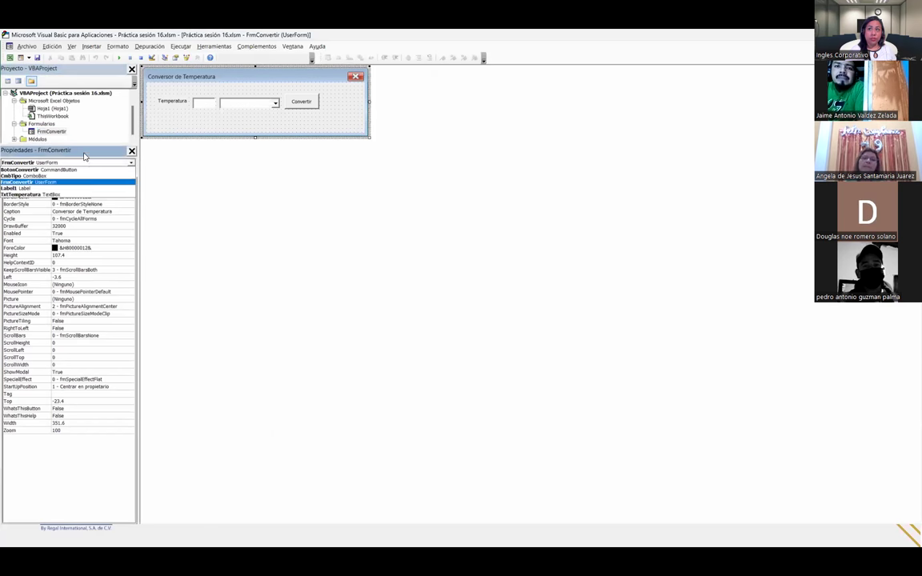
left_click_drag(87, 144, 84, 233)
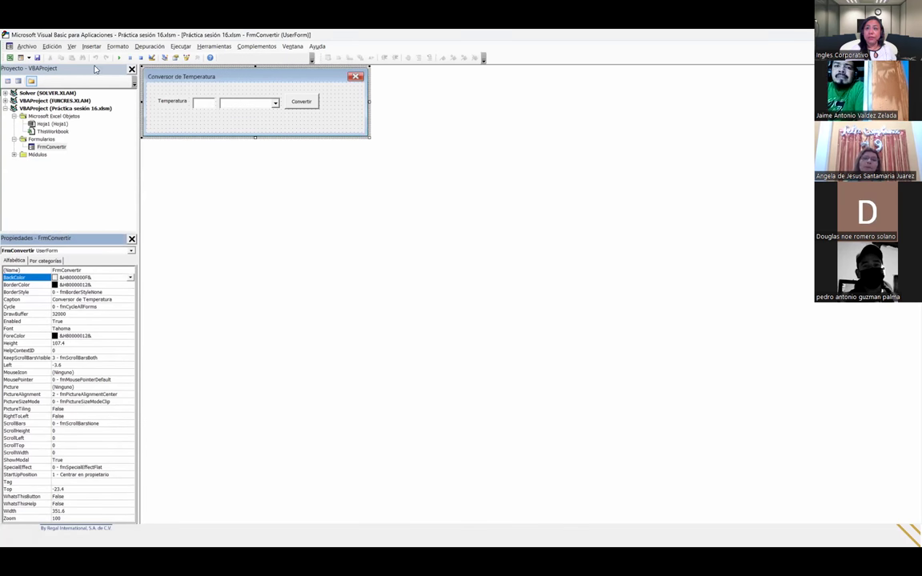
left_click(72, 46)
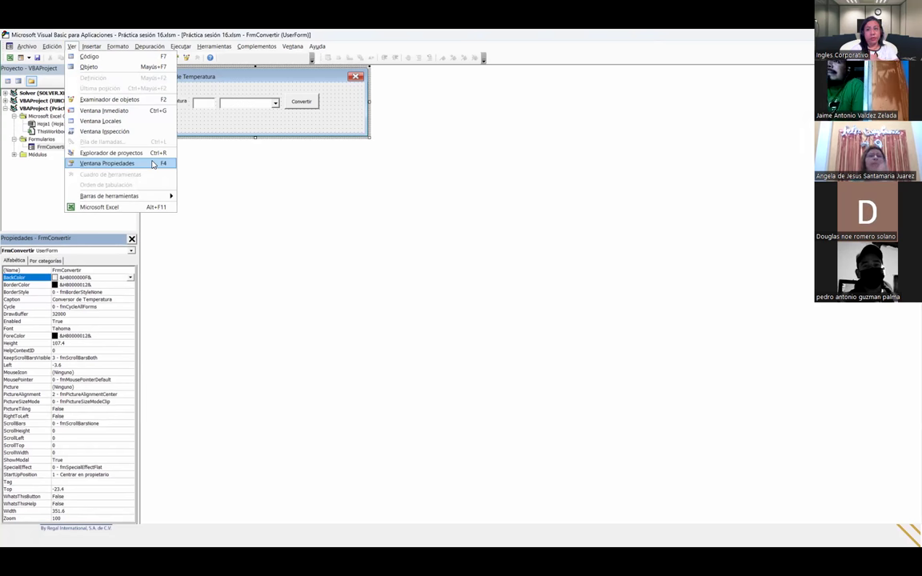
- Reopen the FrmConvertir designer, place the toolbox below the form, and select the Convertir button
left_click(48, 180)
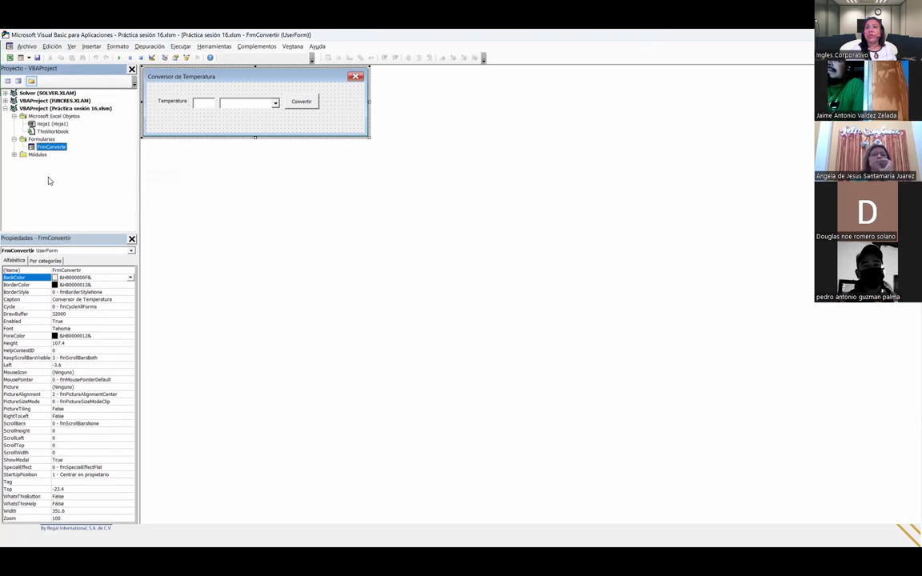
double_click(52, 149)
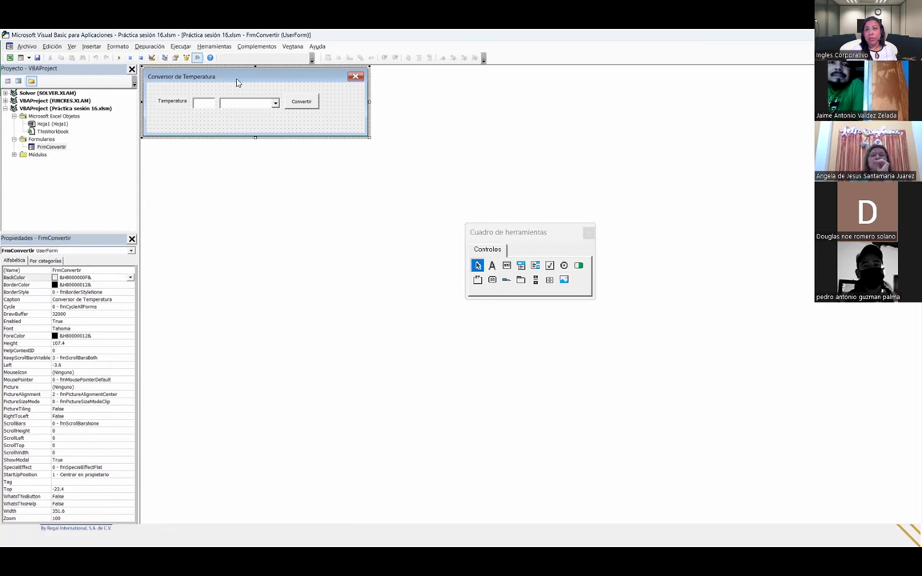
left_click(473, 218)
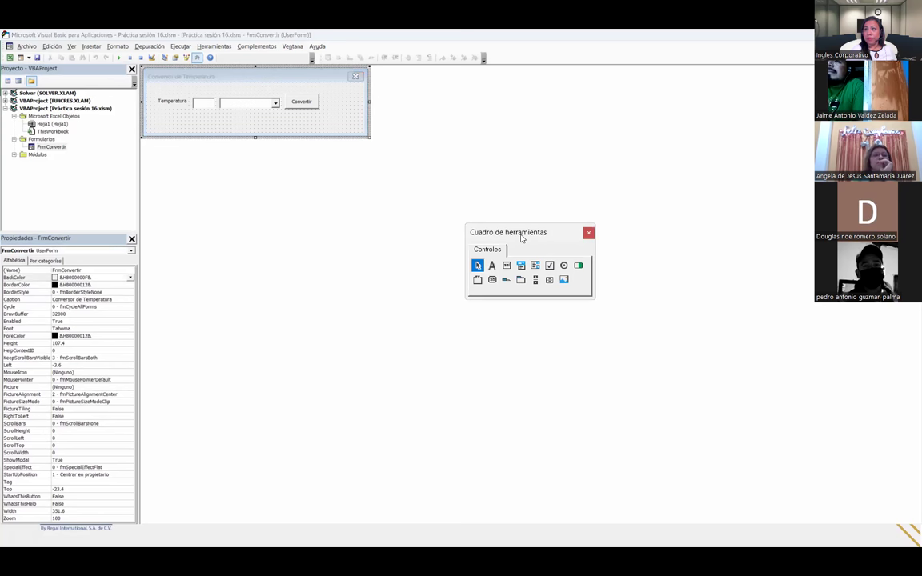
left_click_drag(255, 162, 255, 160)
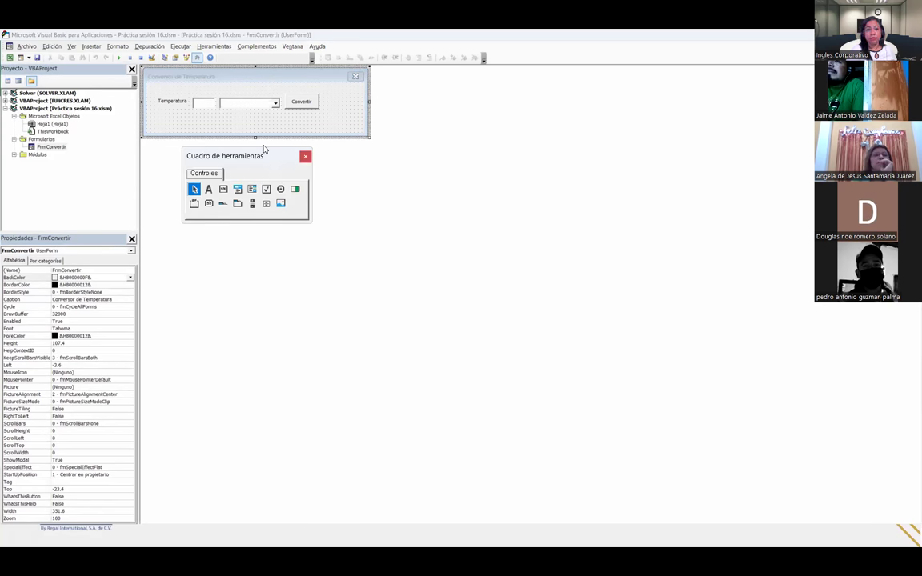
left_click(303, 103)
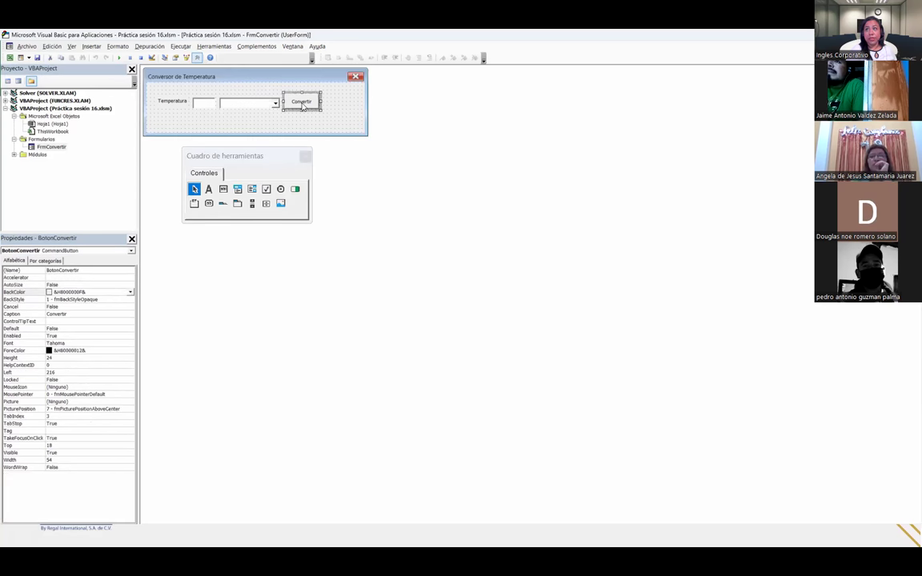
double_click(311, 105)
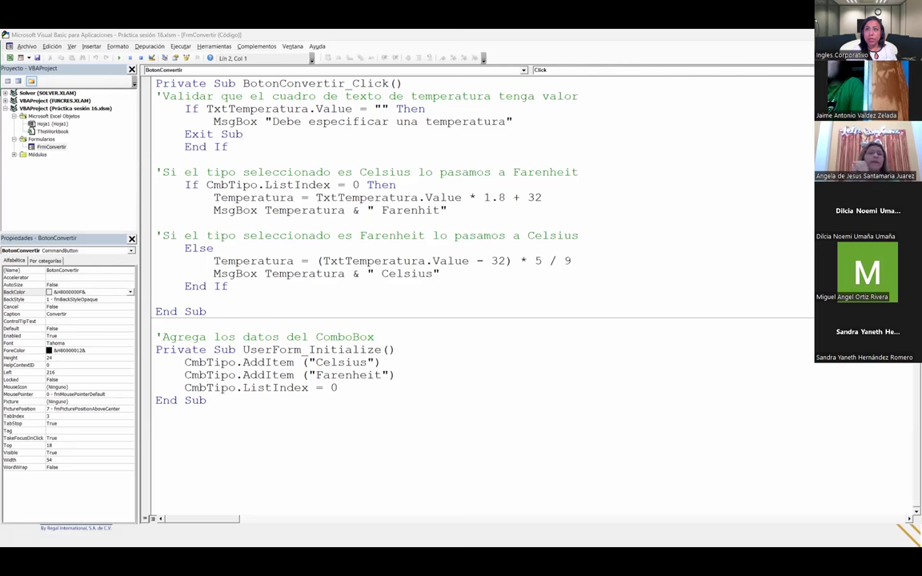
left_click(51, 148)
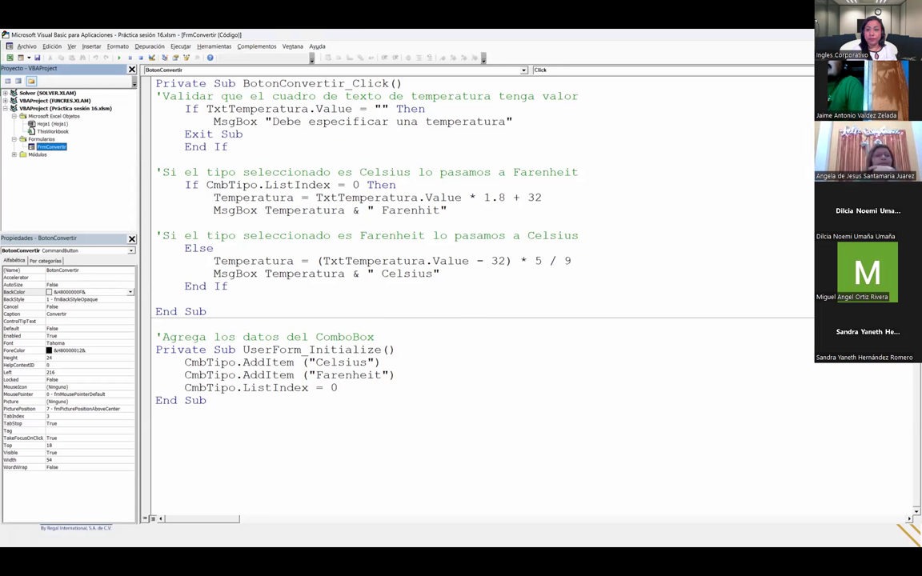
key("F7")
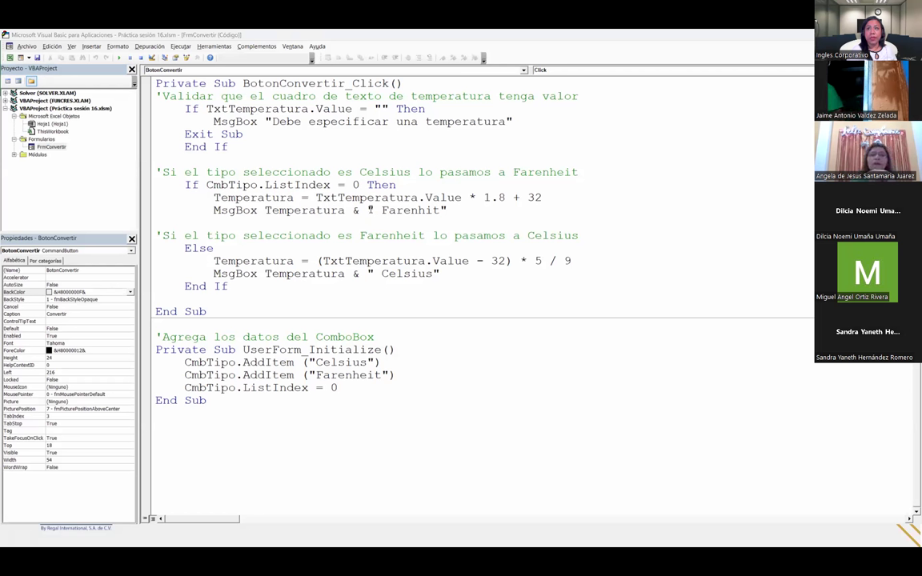
- Reopen FrmConvertir, select the form, and confirm its (Name) property as FrmConvertir
double_click(53, 147)
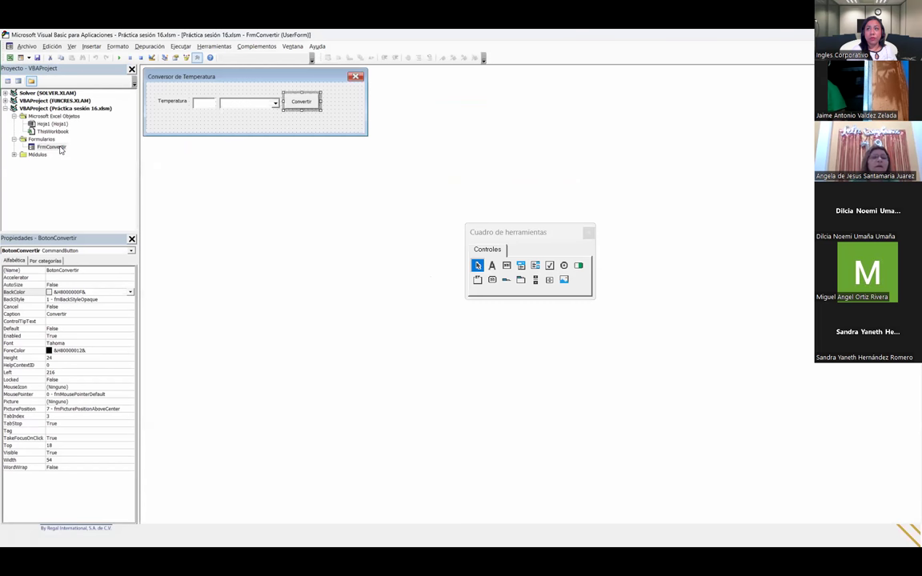
left_click(170, 133)
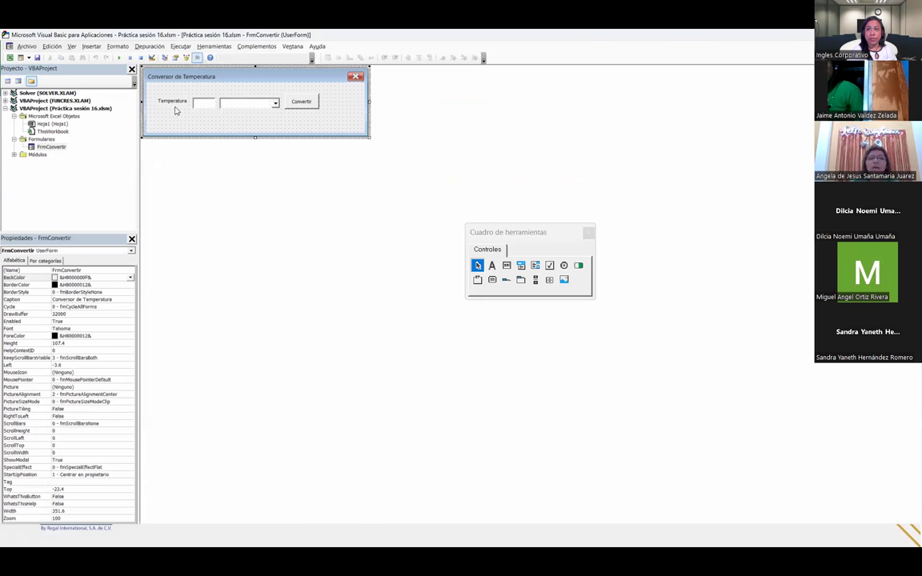
left_click(88, 270)
double_click(93, 272)
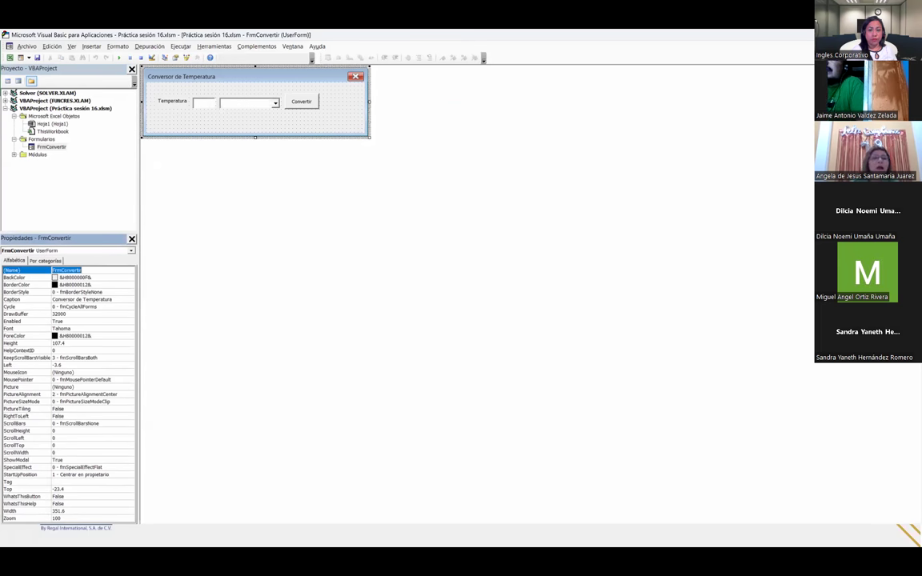
key("Return")
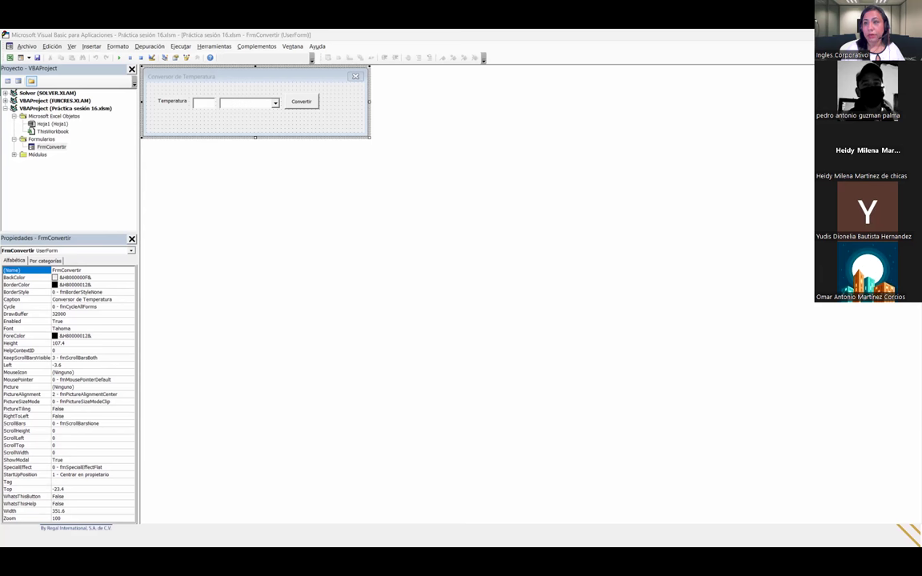
- Select the form's BorderStyle property in the Properties window
left_click(103, 196)
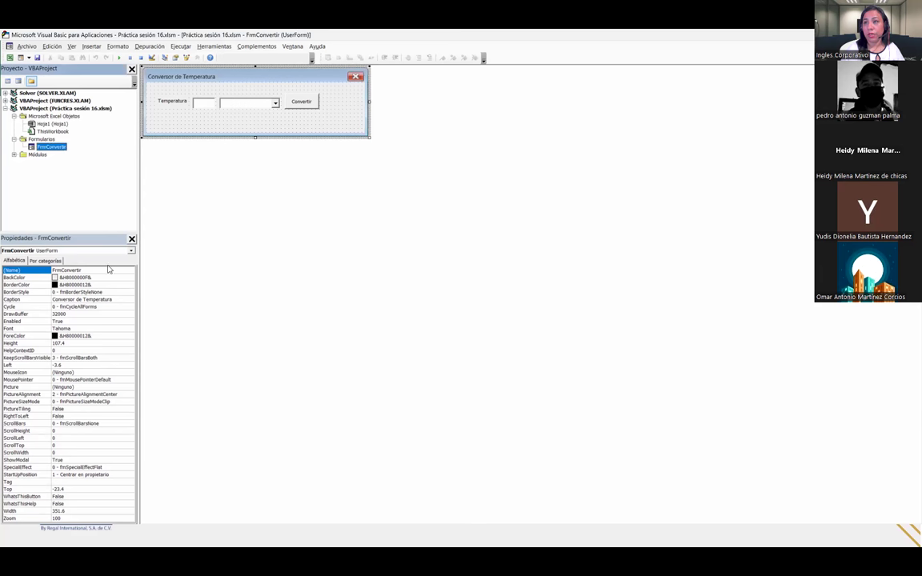
left_click(99, 240)
key("Down")
key("Down")
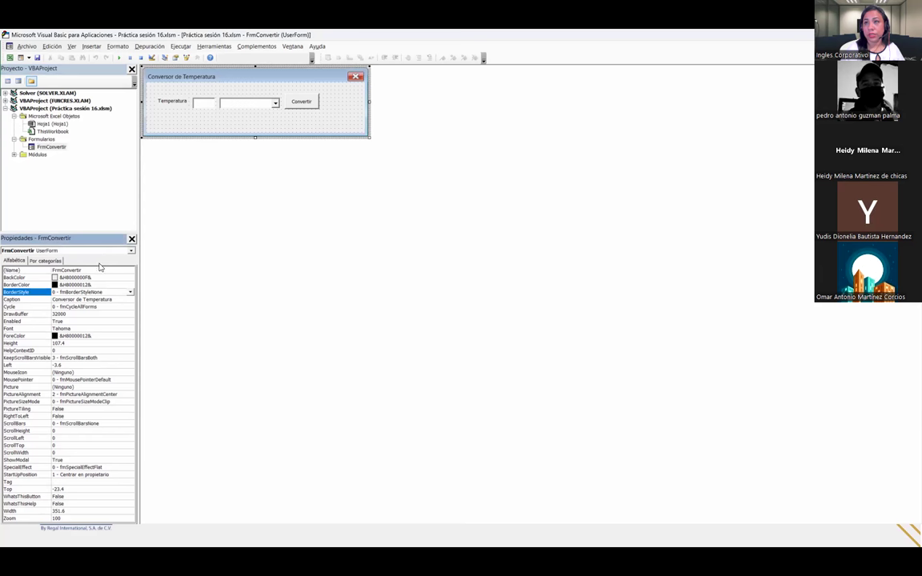
- Reactivate FrmConvertir so the Cuadro de herramientas reappears, and move it below the form
left_click(100, 201)
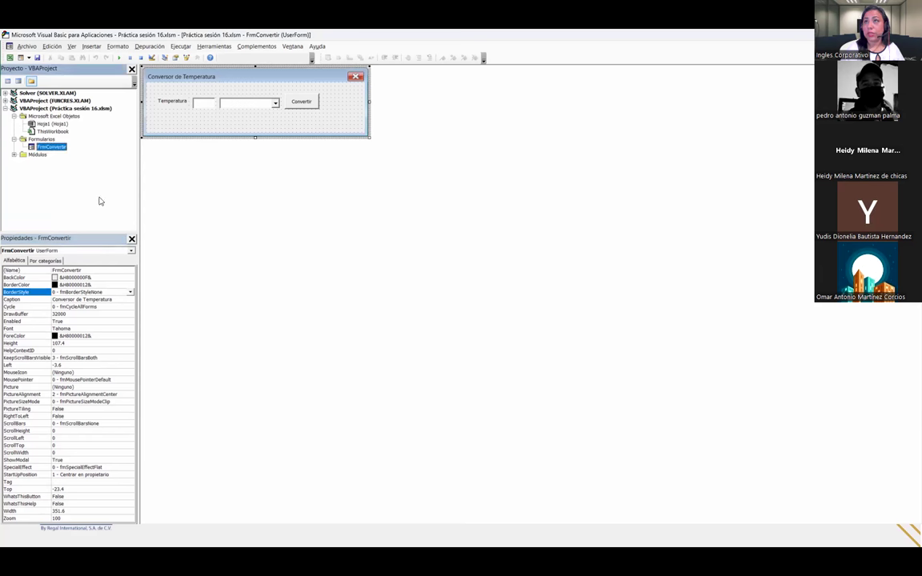
left_click(246, 120)
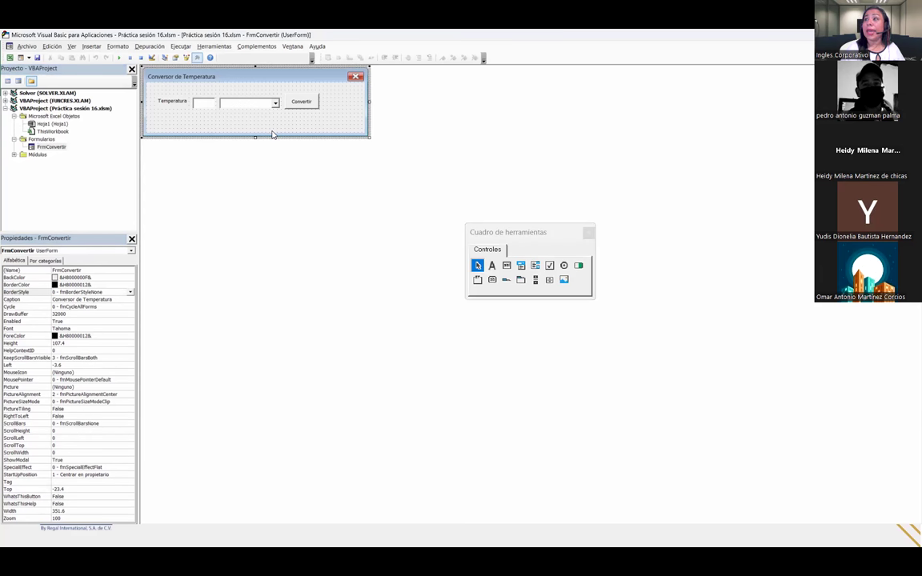
left_click(491, 234)
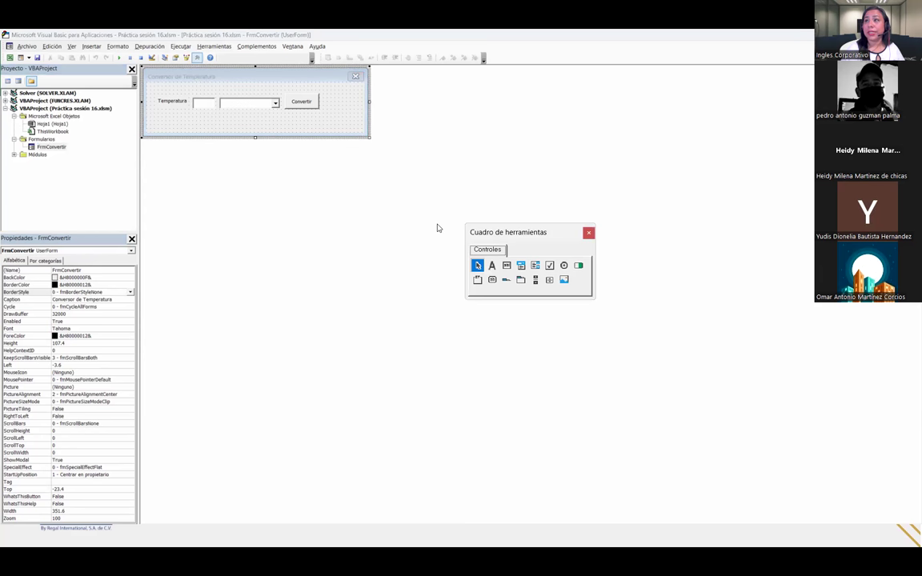
left_click_drag(500, 238, 225, 170)
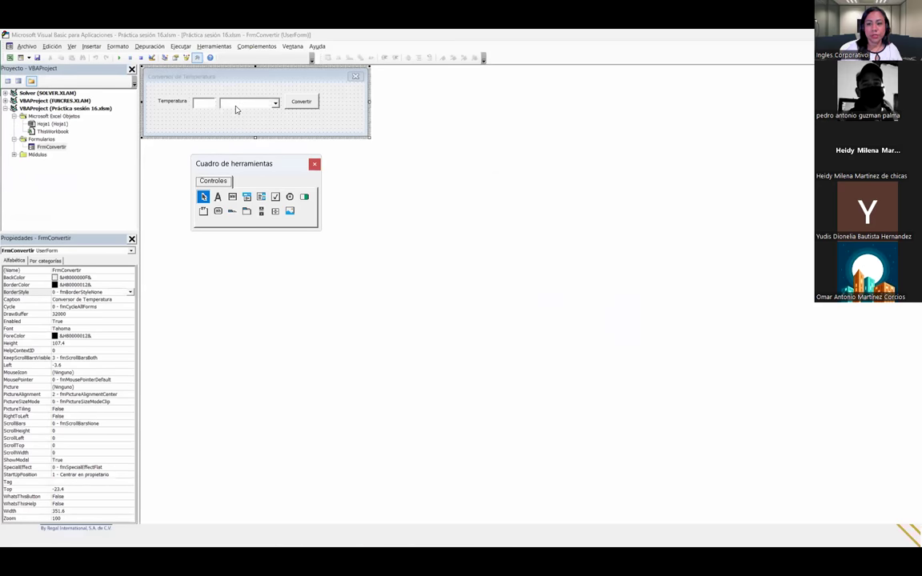
left_click(190, 294)
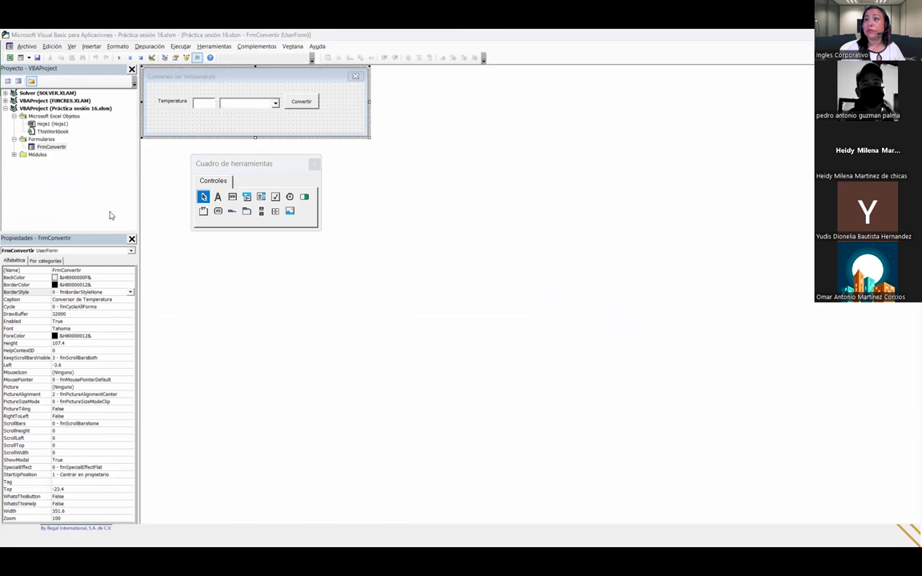
left_click(156, 85)
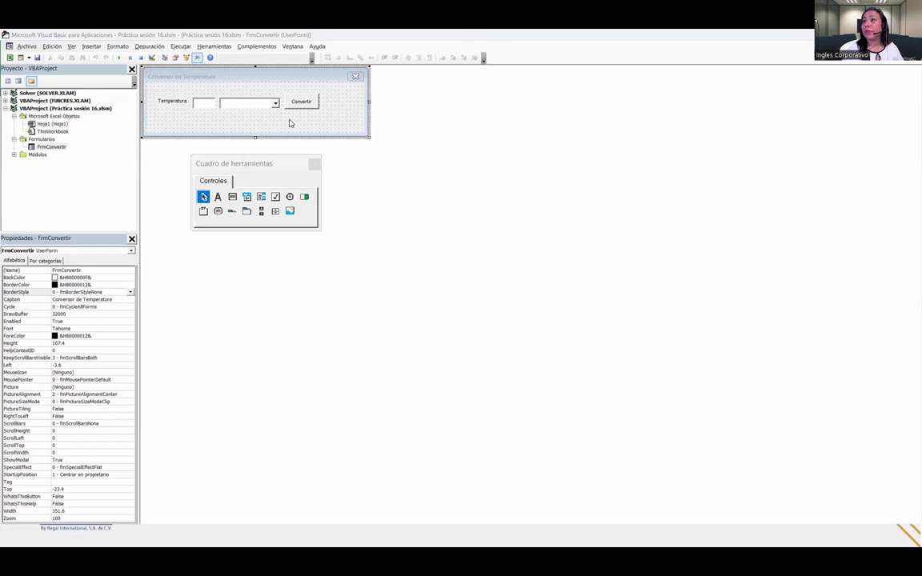
left_click(291, 124)
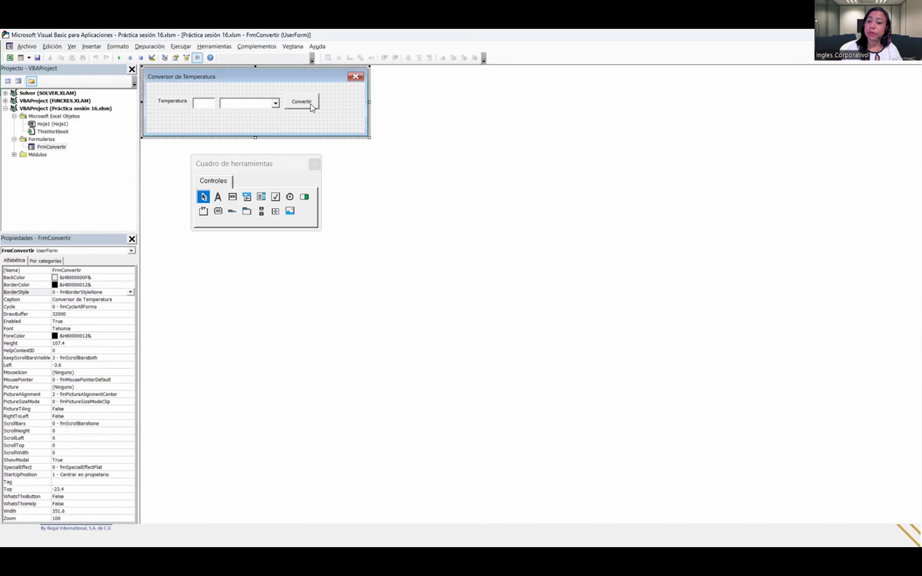
- Open the Convertir button's Click code and place the cursor in the Fahrenheit MsgBox line
double_click(310, 105)
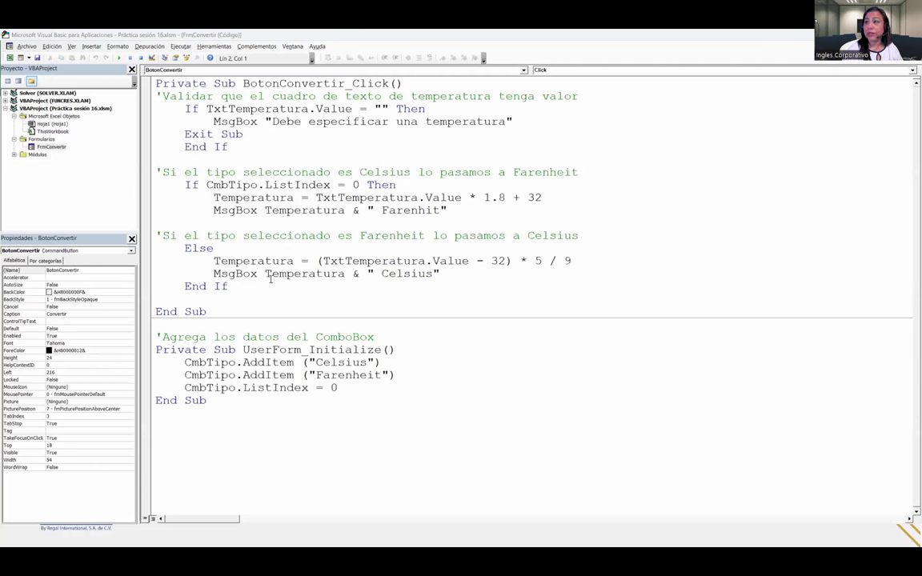
left_click(306, 273)
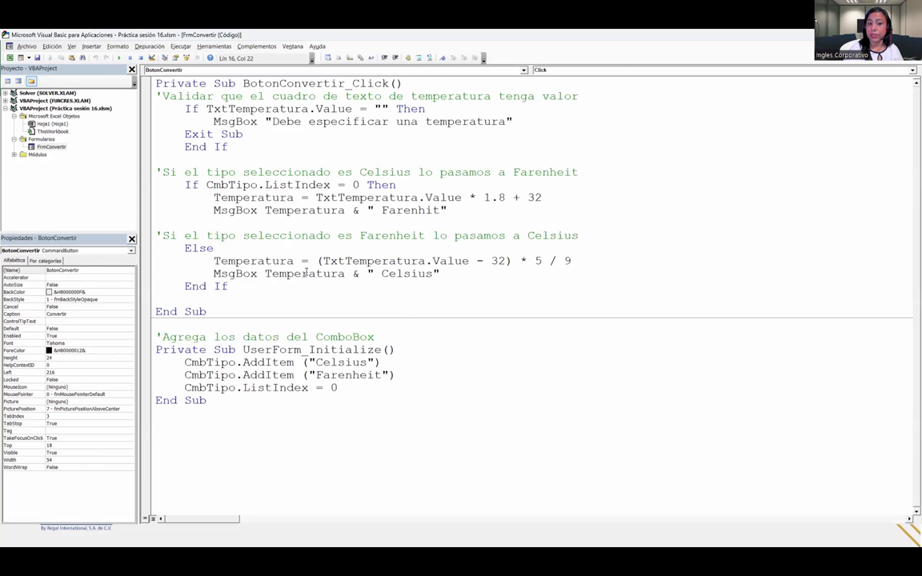
left_click(265, 209)
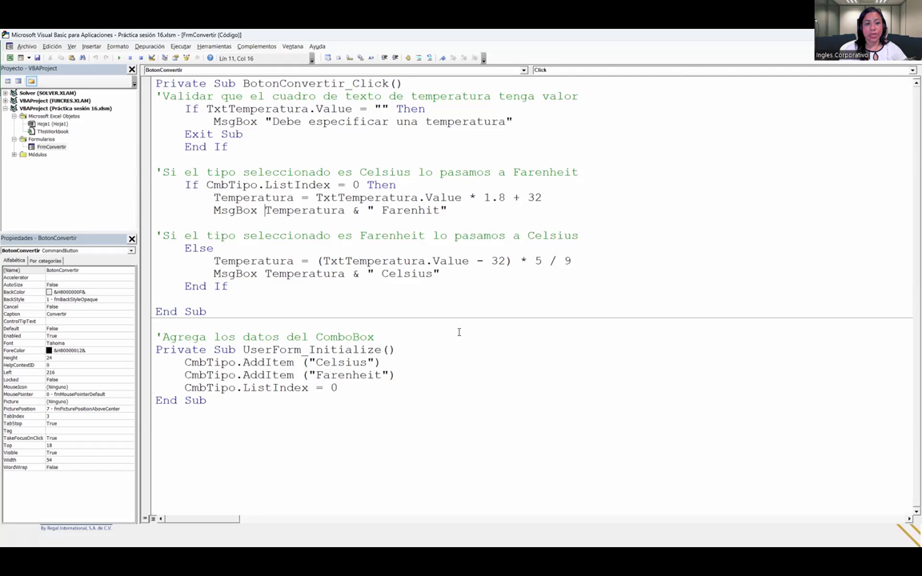
- Wrap Temperatura in Format(Temperatura, "#,##0.00") on the Fahrenheit MsgBox line
type("Format")
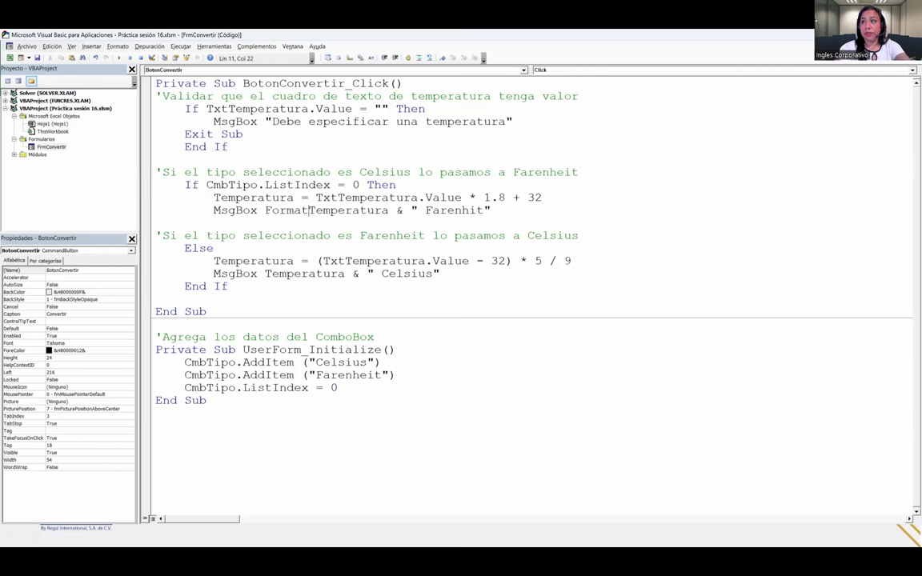
type("(")
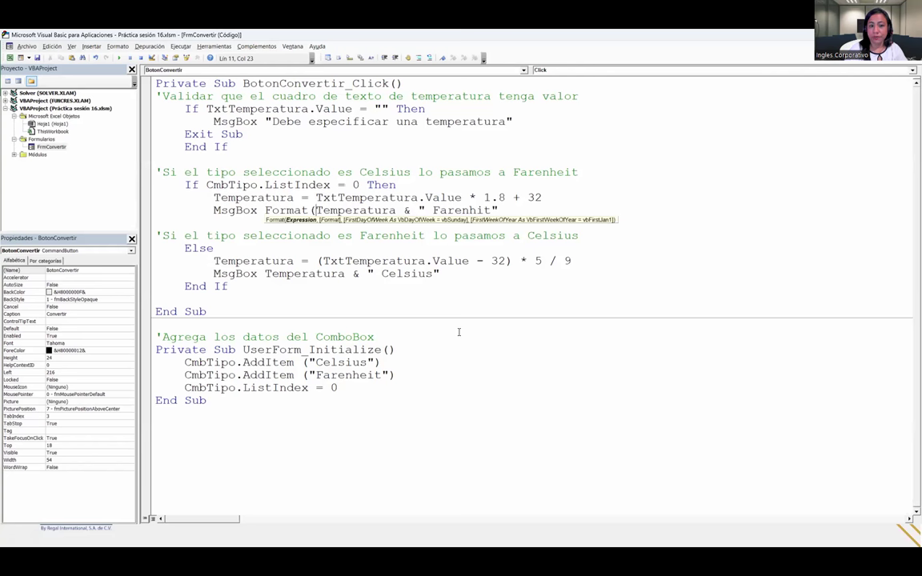
left_click(396, 210)
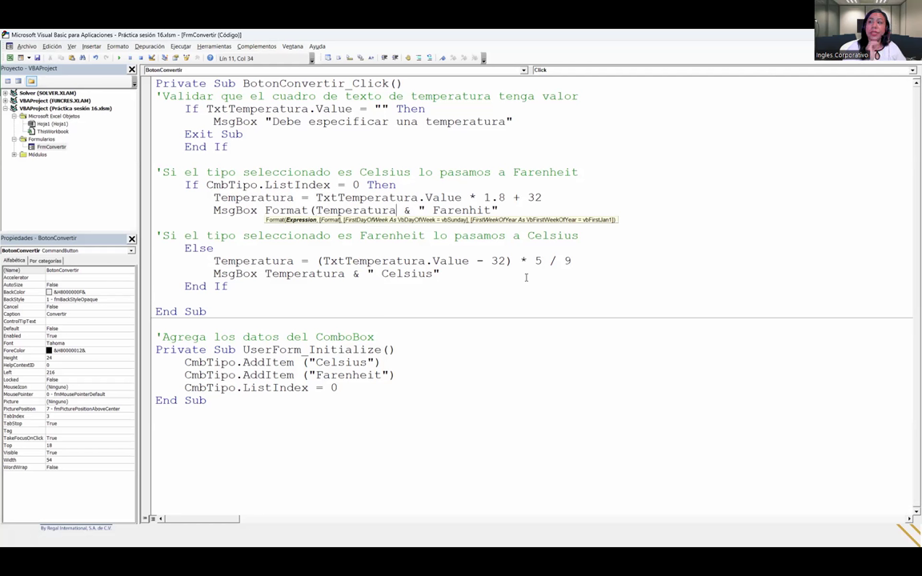
type(",")
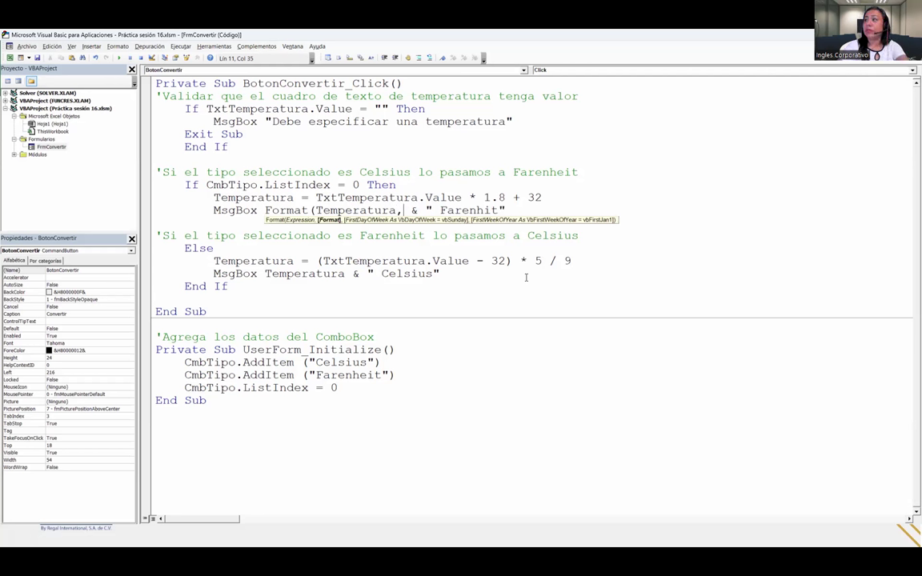
type(" \" ")
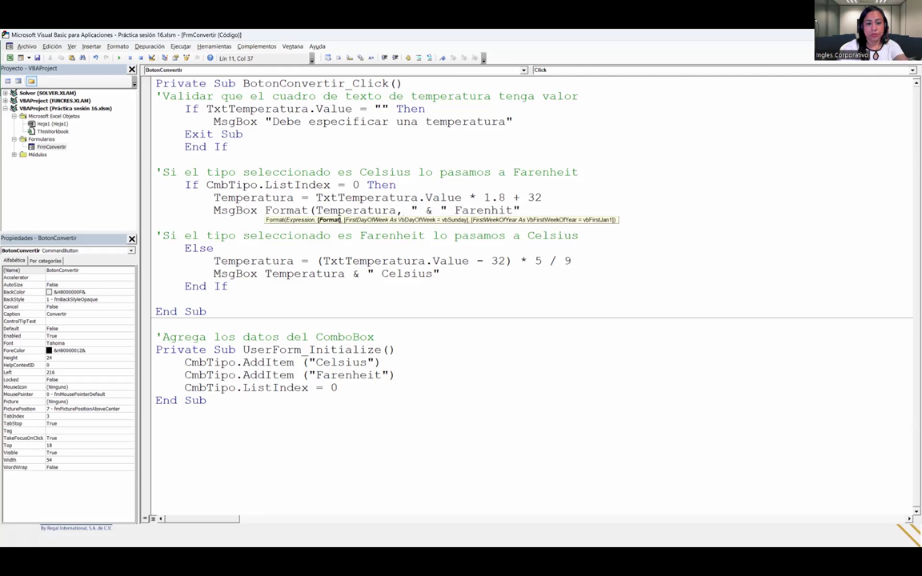
type("#")
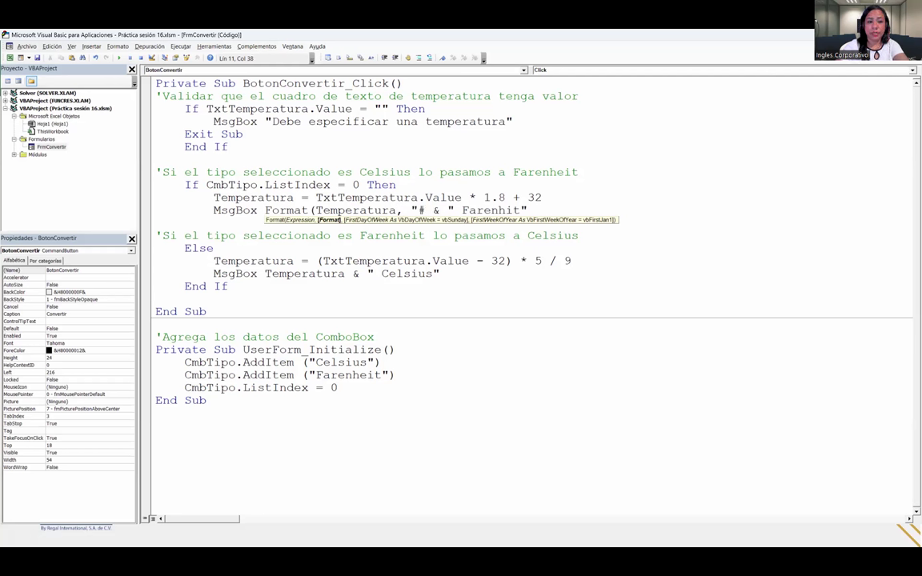
type(",")
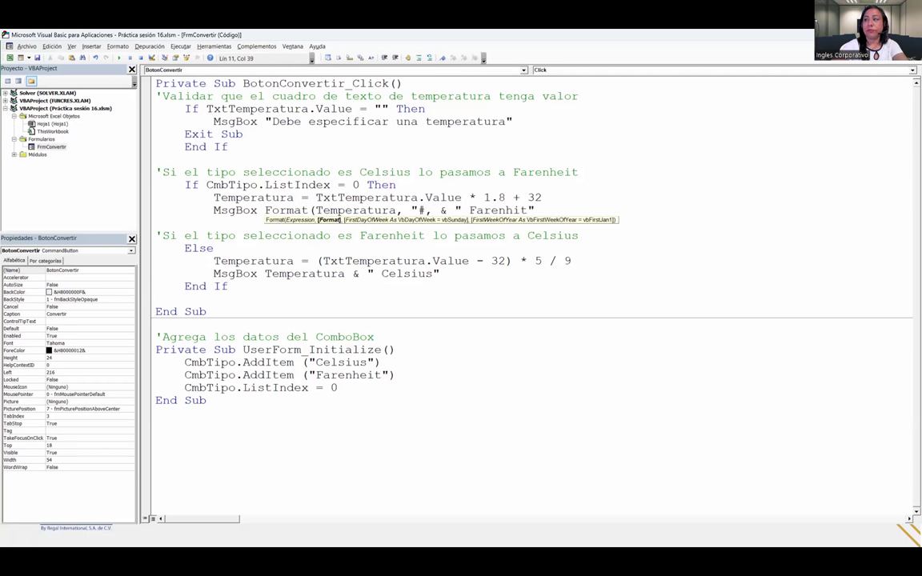
type("##")
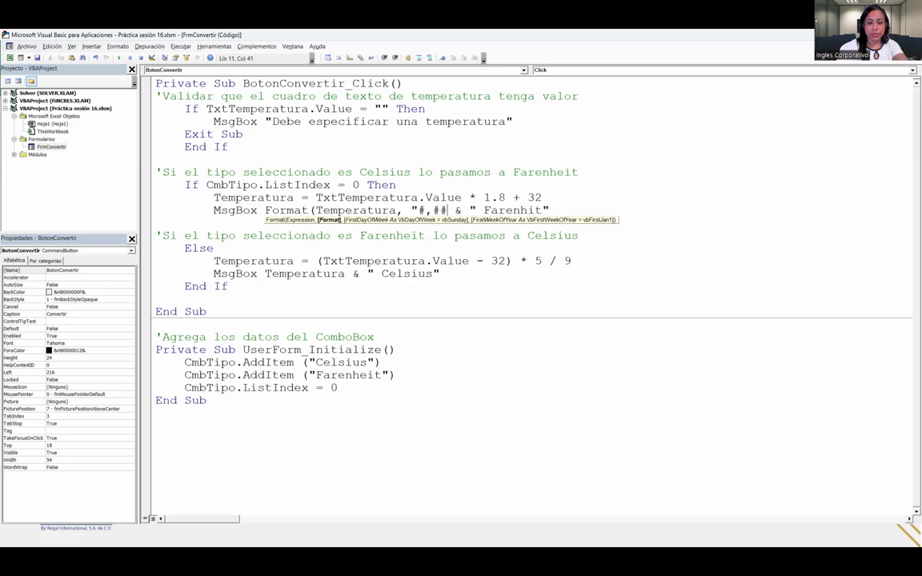
type("0.00")
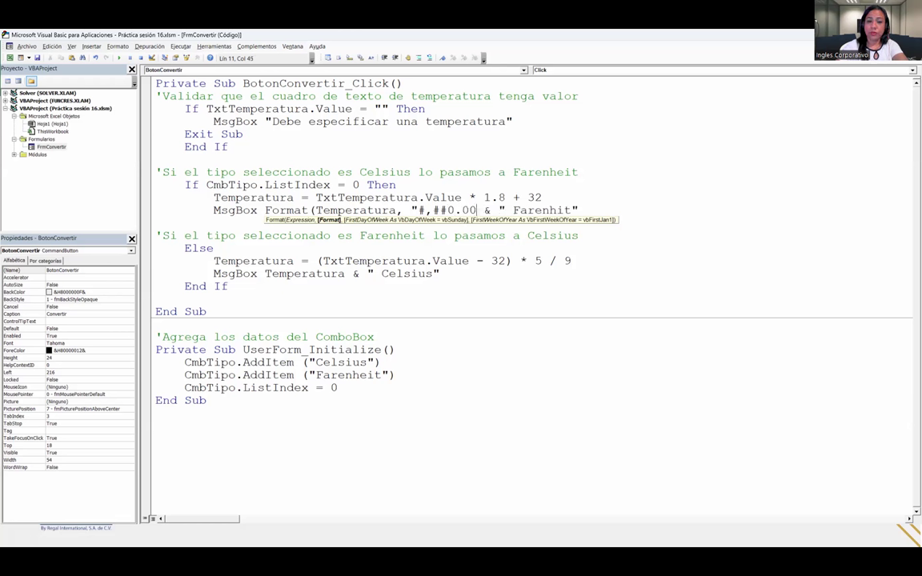
type("\"")
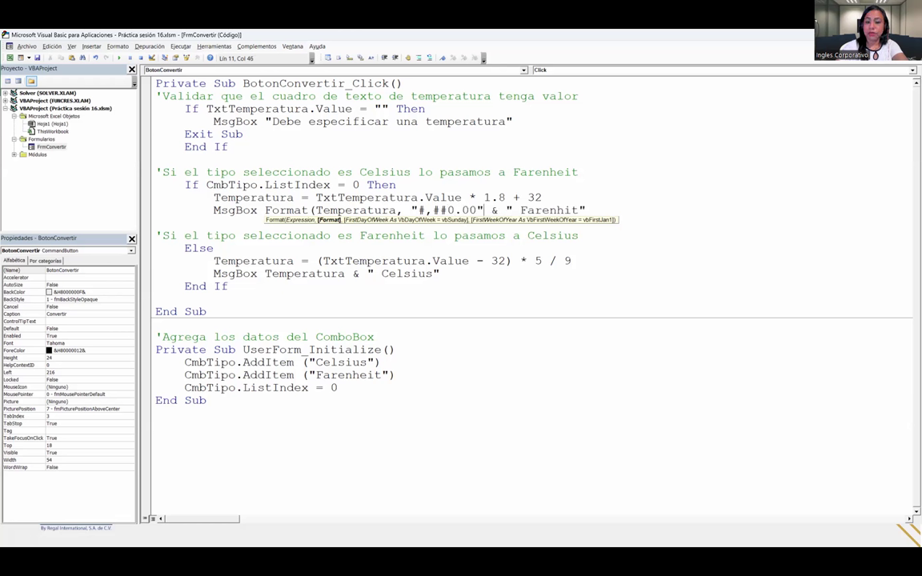
type(")")
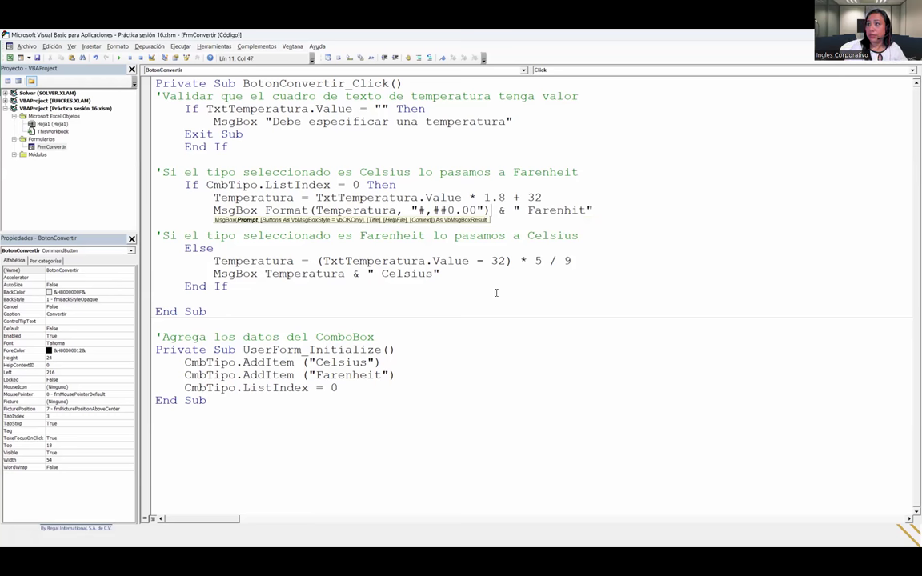
mouse_move(490, 211)
left_mouse_down()
mouse_move(355, 222)
mouse_move(264, 210)
left_mouse_up()
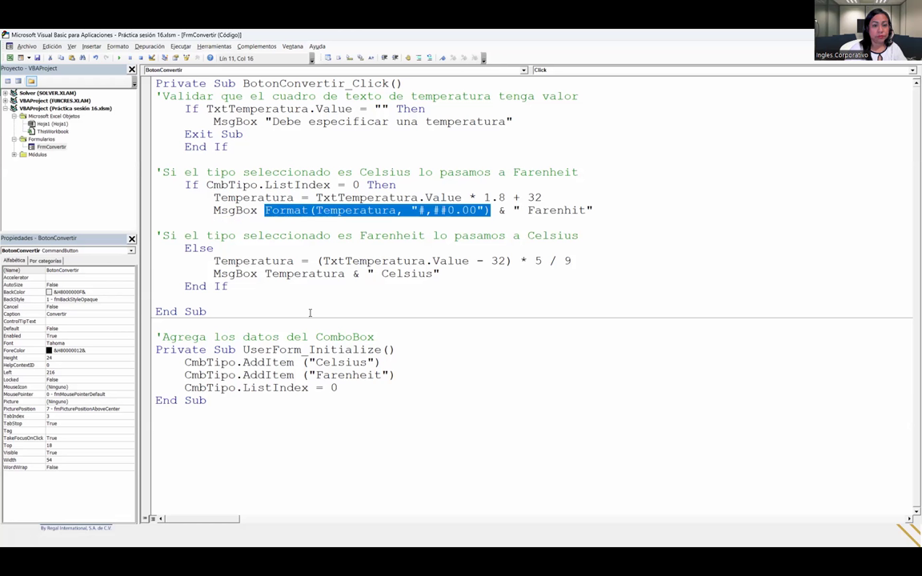
left_click(309, 210)
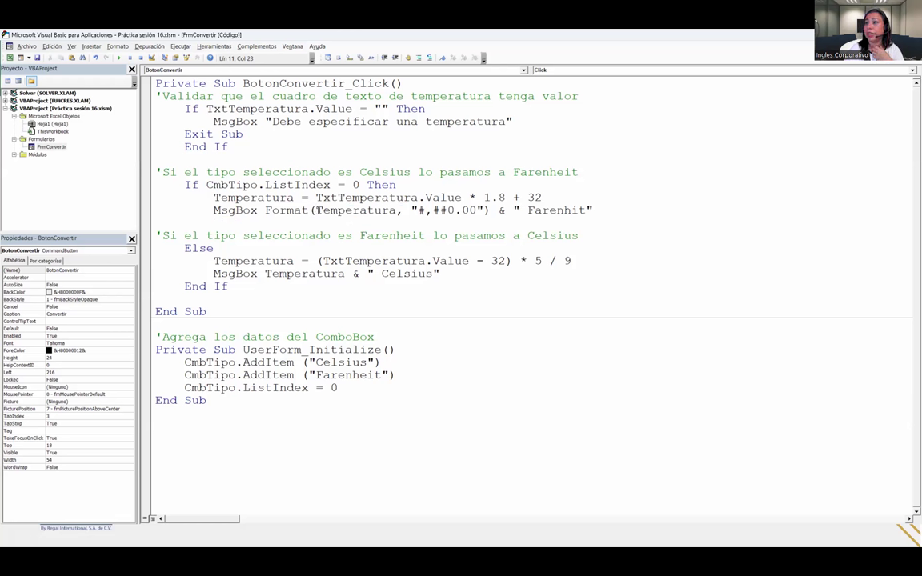
left_click_drag(316, 211, 272, 213)
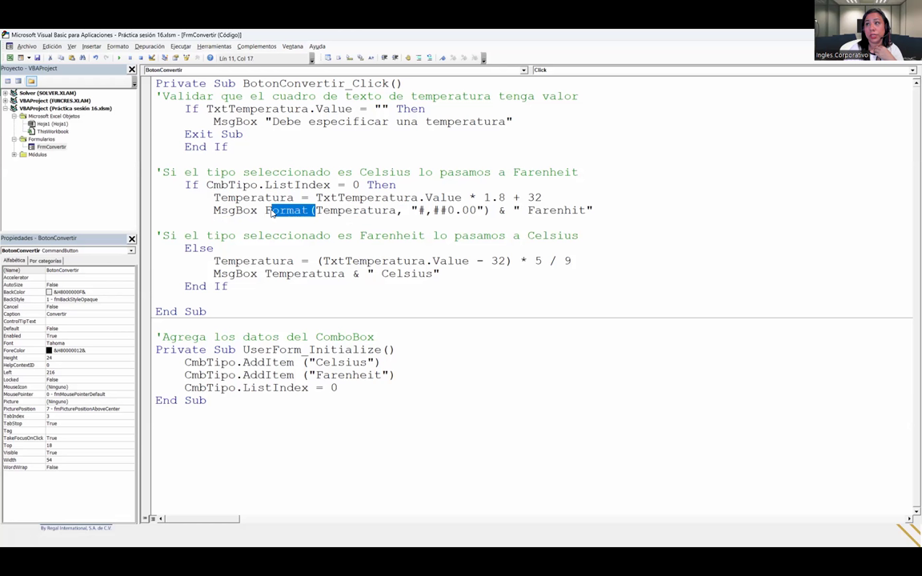
left_click(284, 245)
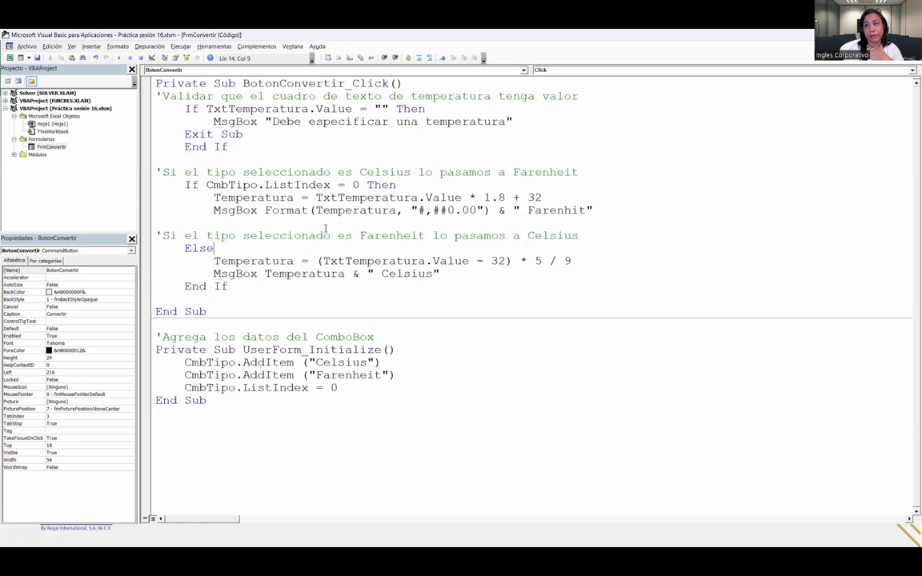
key("Down")
key("Down")
key("ctrl+Right")
left_click(155, 210)
left_click_drag(213, 210, 593, 209)
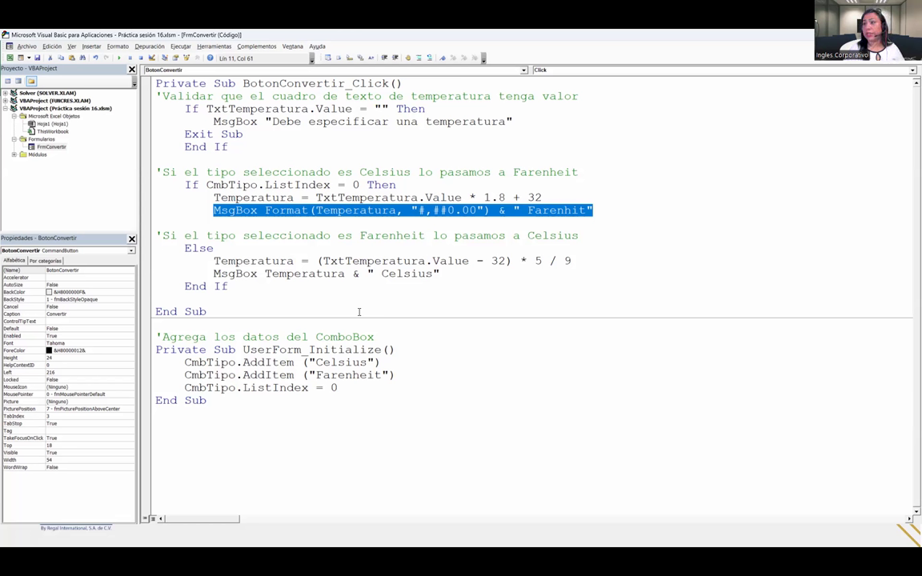
- Change the Celsius MsgBox to Format(Temperatura, "#,##0.00") & " Celsius"
left_click(269, 210)
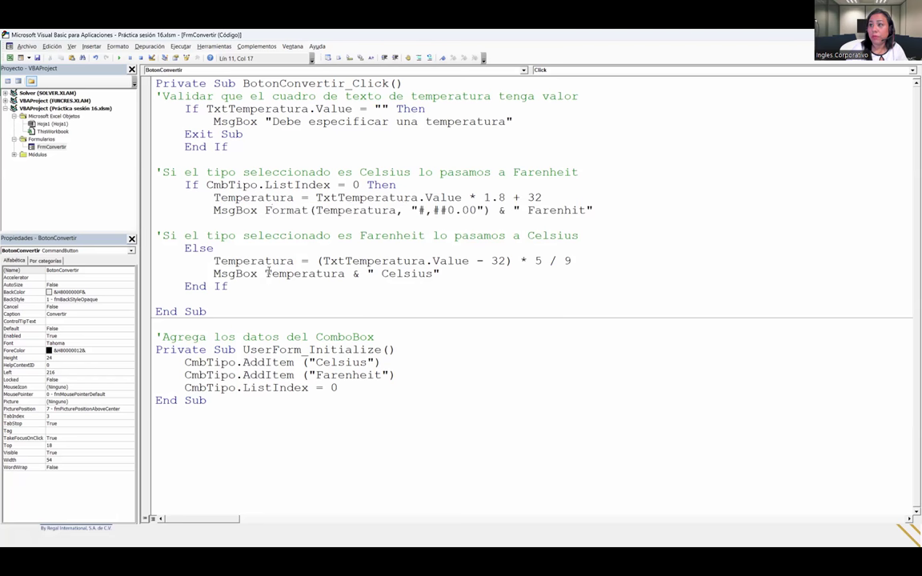
left_click(265, 274)
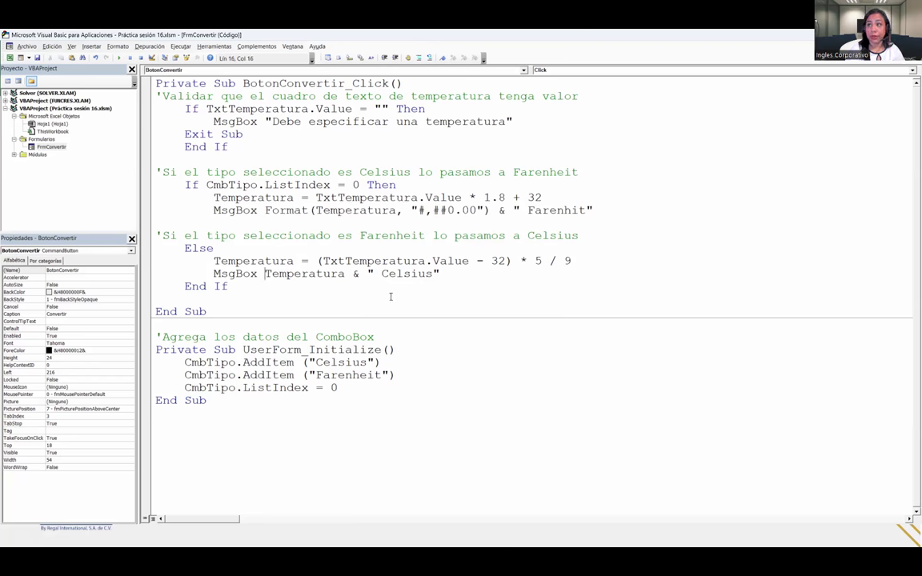
type("Format(")
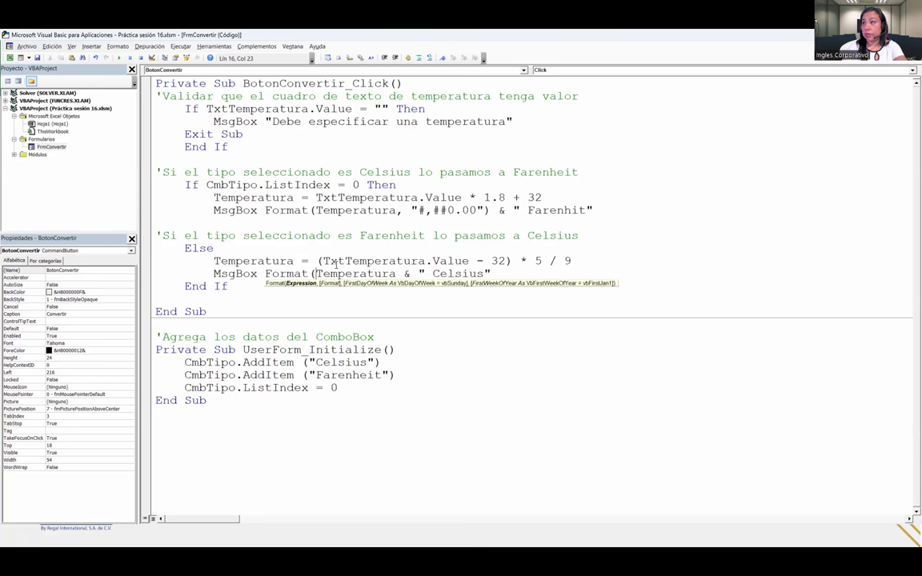
left_click(397, 273)
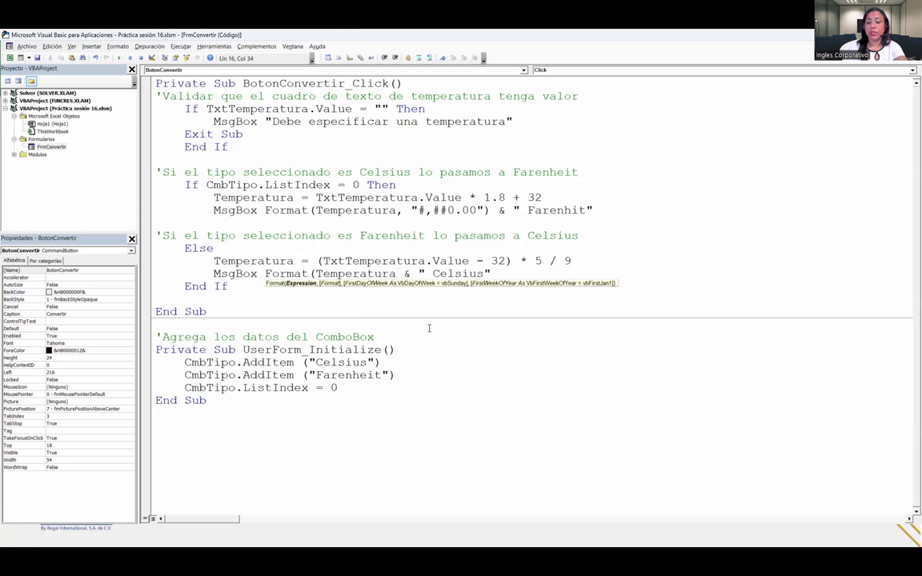
type(",")
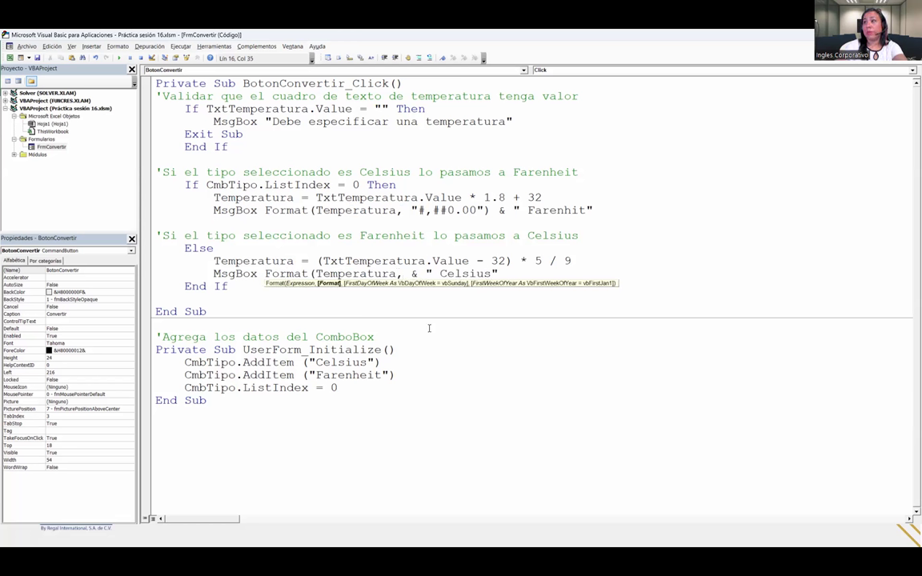
type(" \"#, ")
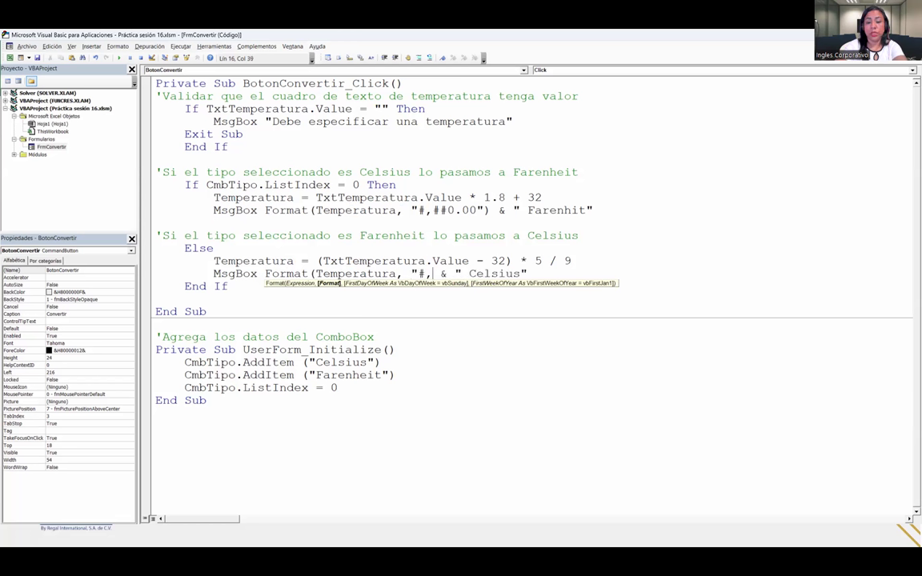
type("##0.00")
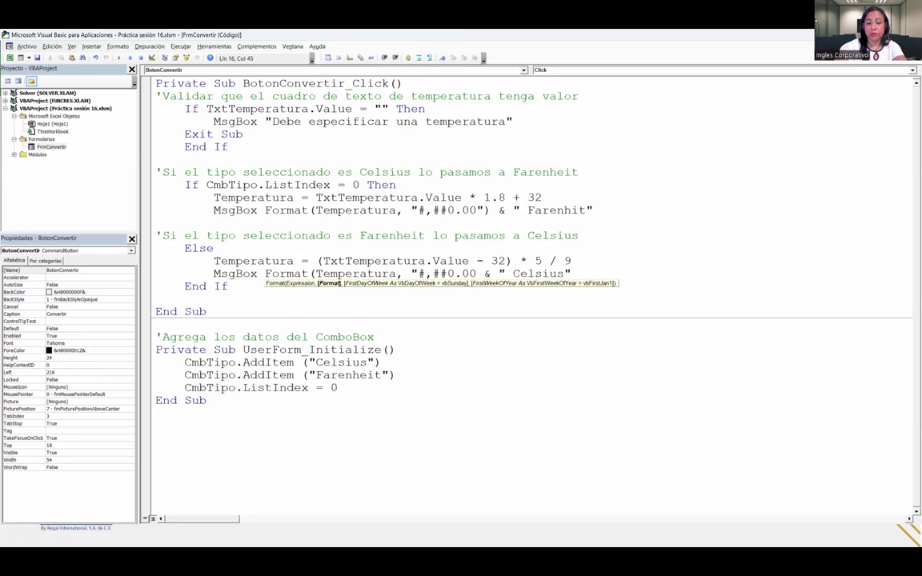
type("\")")
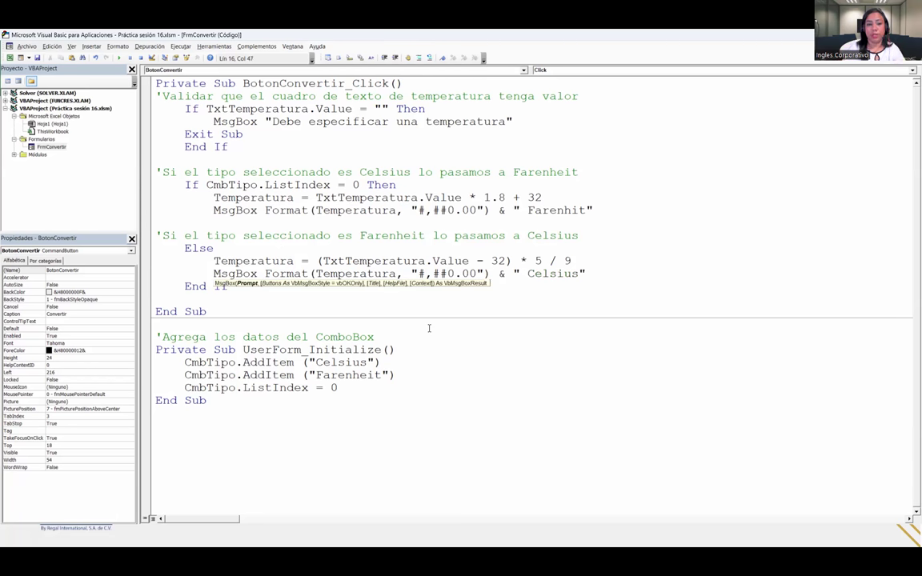
mouse_move(605, 273)
left_mouse_down()
mouse_move(574, 264)
mouse_move(141, 269)
left_mouse_up()
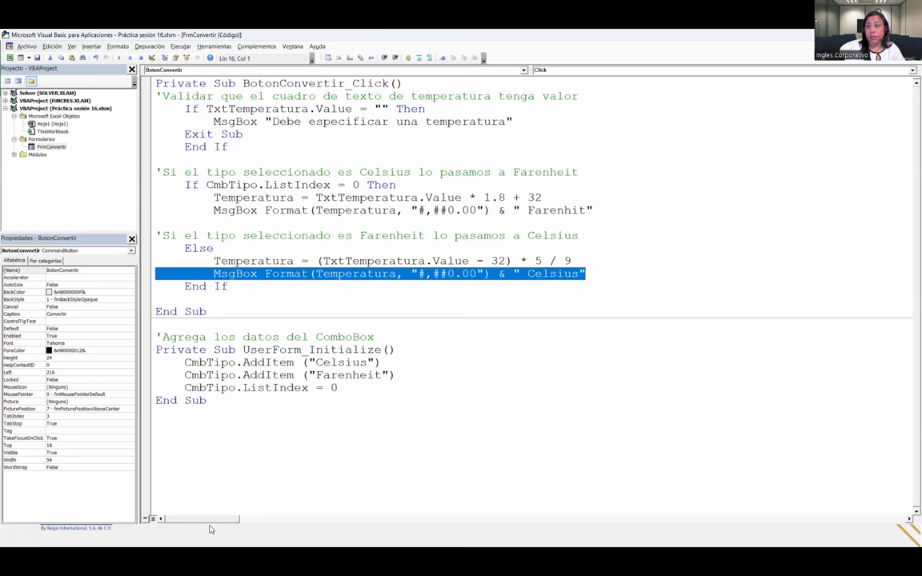
left_click(588, 424)
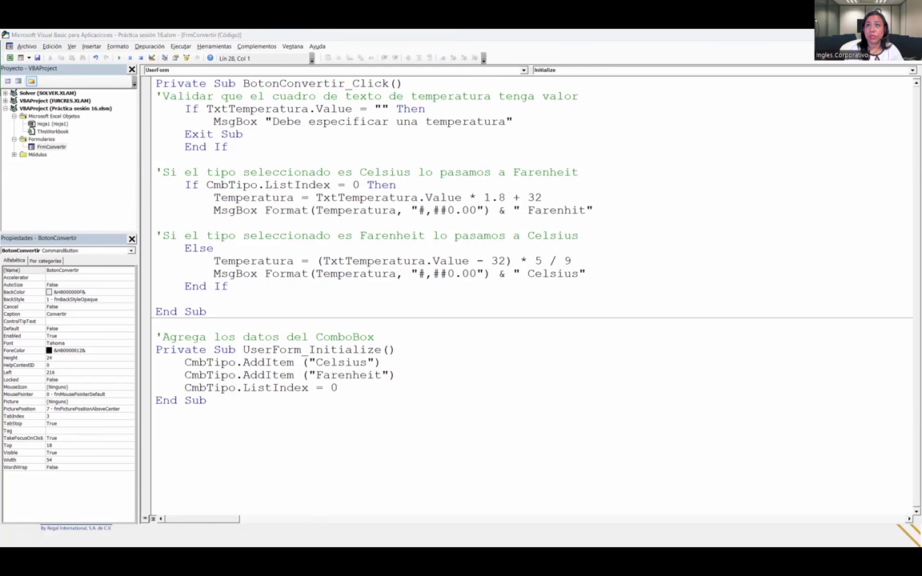
- Dismiss the Archivo menu unused and switch back to Excel with Alt+F11
left_click(60, 72)
left_click(28, 46)
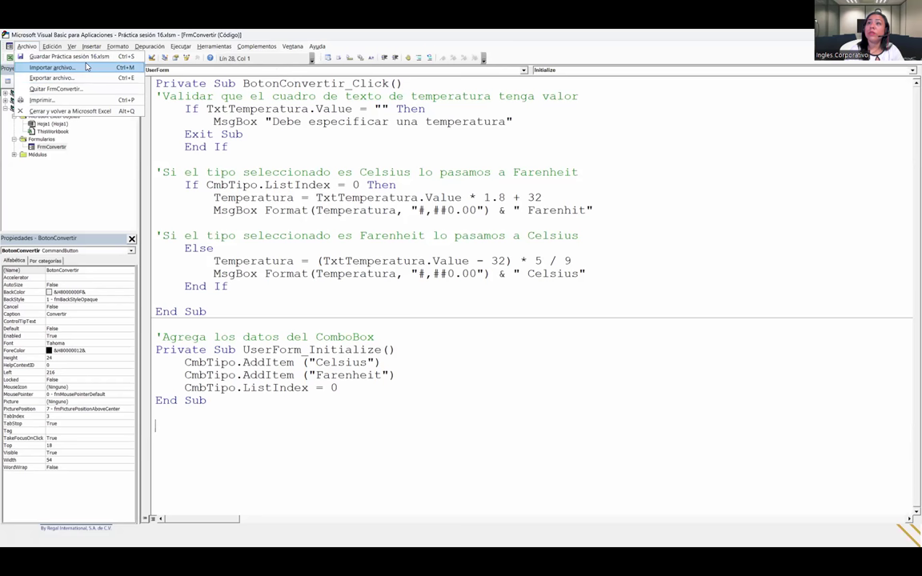
left_click(232, 189)
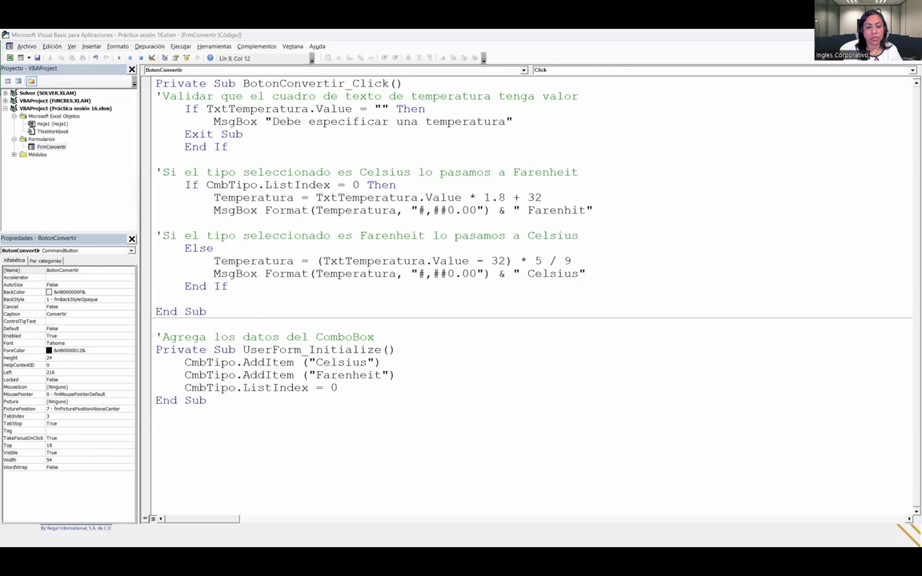
key("alt+F11")
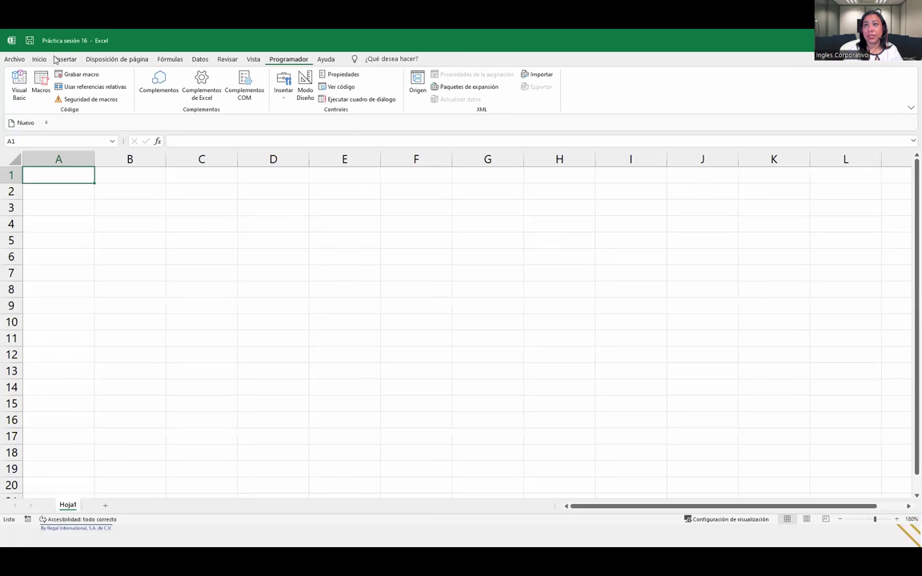
- Save As a macro-enabled workbook named 'Práctica sesión 17'
left_click(14, 58)
left_click(44, 184)
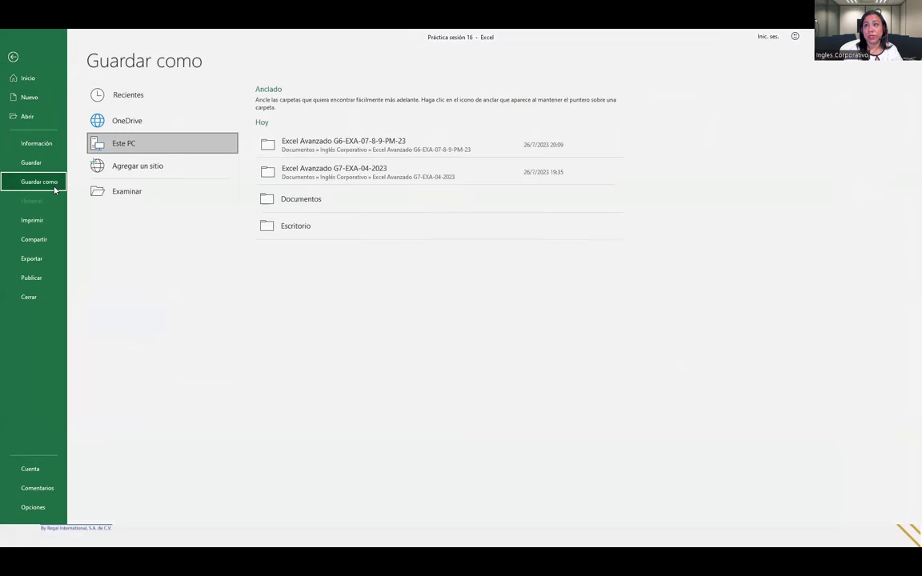
left_click(142, 200)
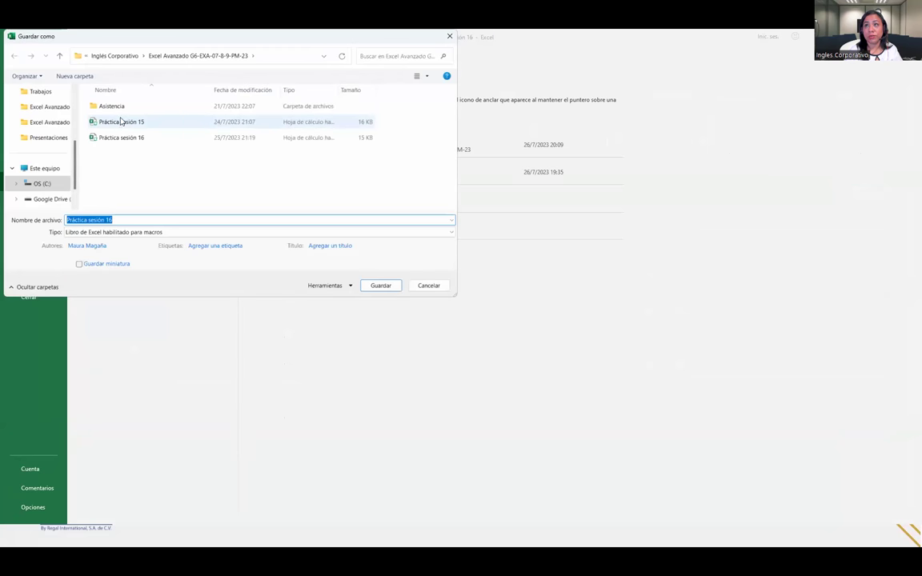
left_click(144, 217)
key("BackSpace")
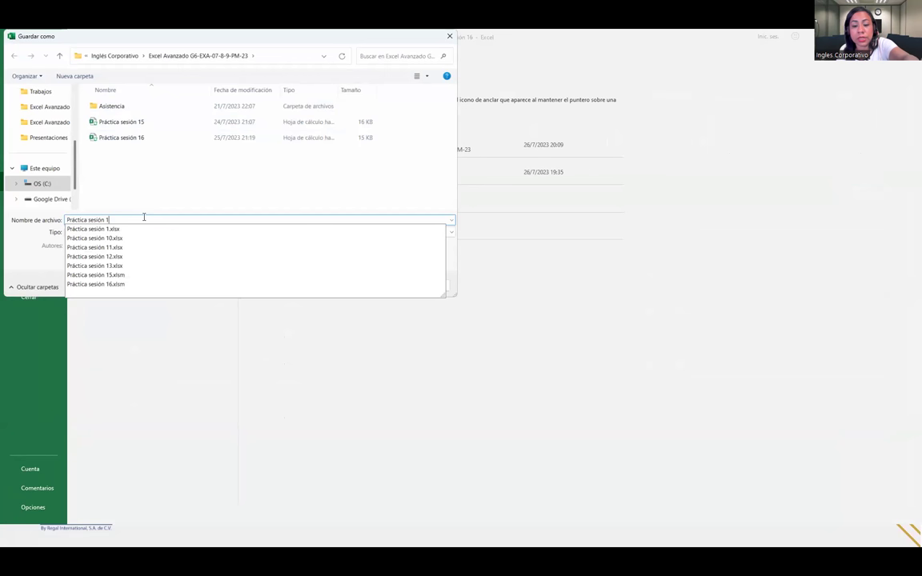
type("7")
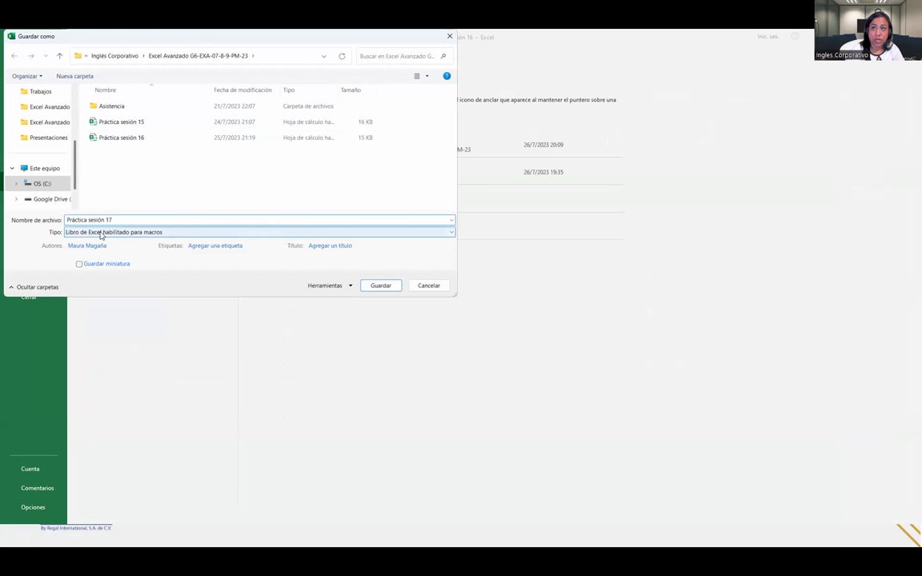
left_click(380, 285)
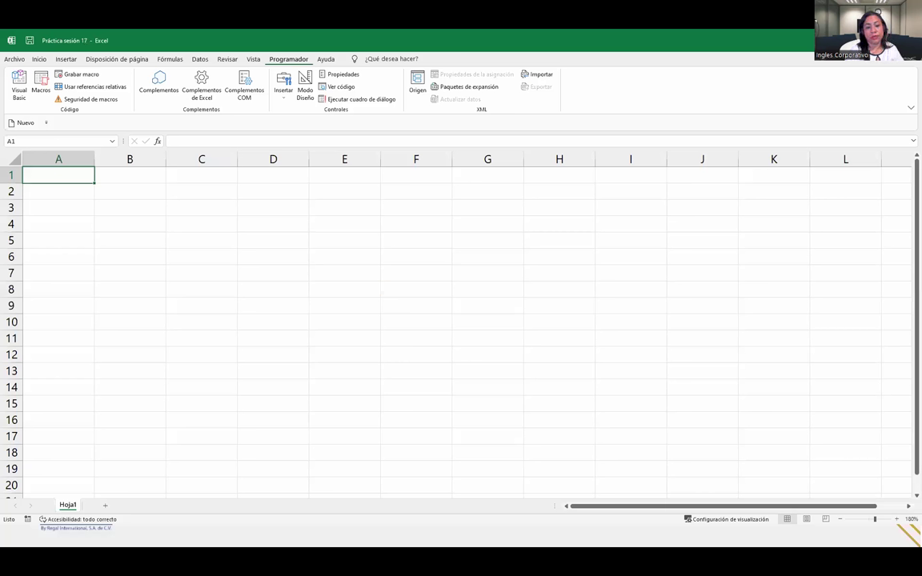
- Trial-run the converter, resize it to 309 × 102.6, and run it again over Hoja1
key("alt+F11")
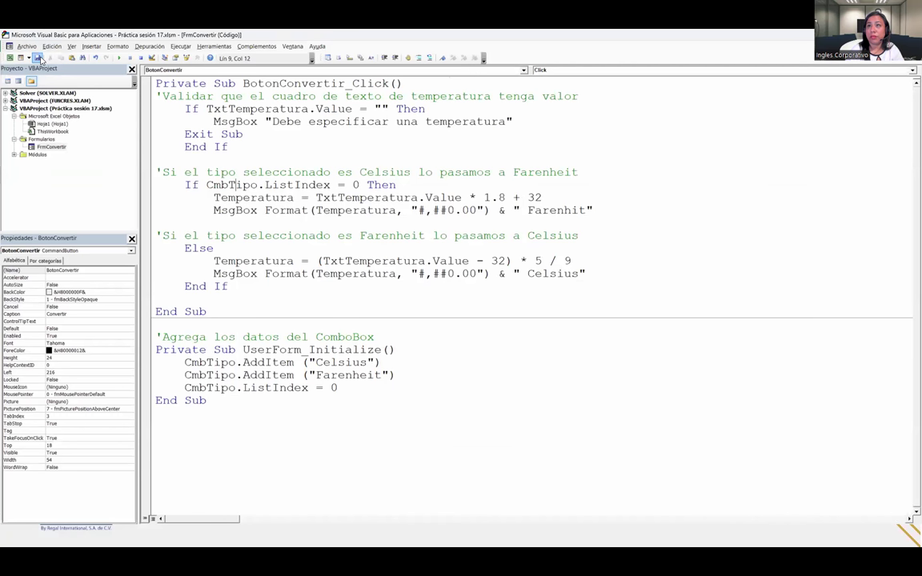
left_click(119, 58)
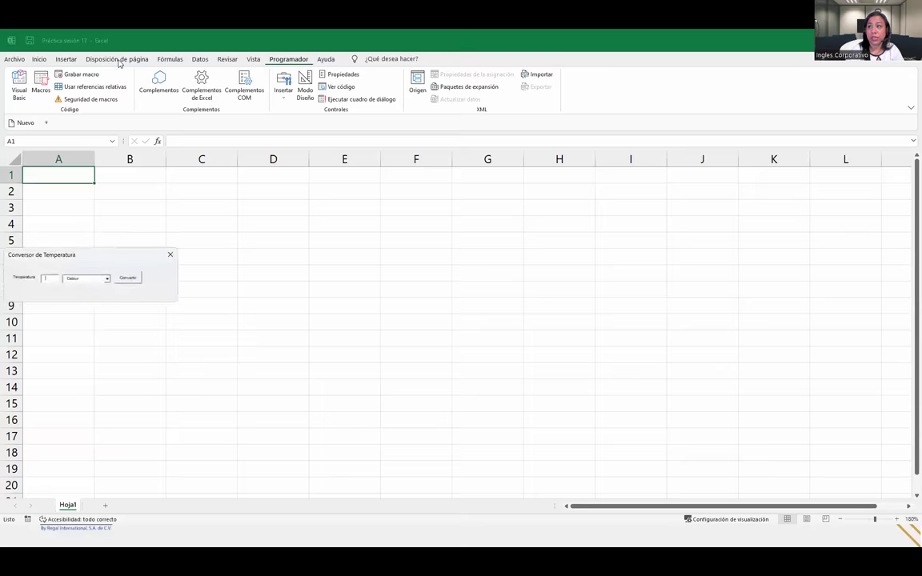
left_click_drag(96, 255, 189, 212)
left_click(263, 212)
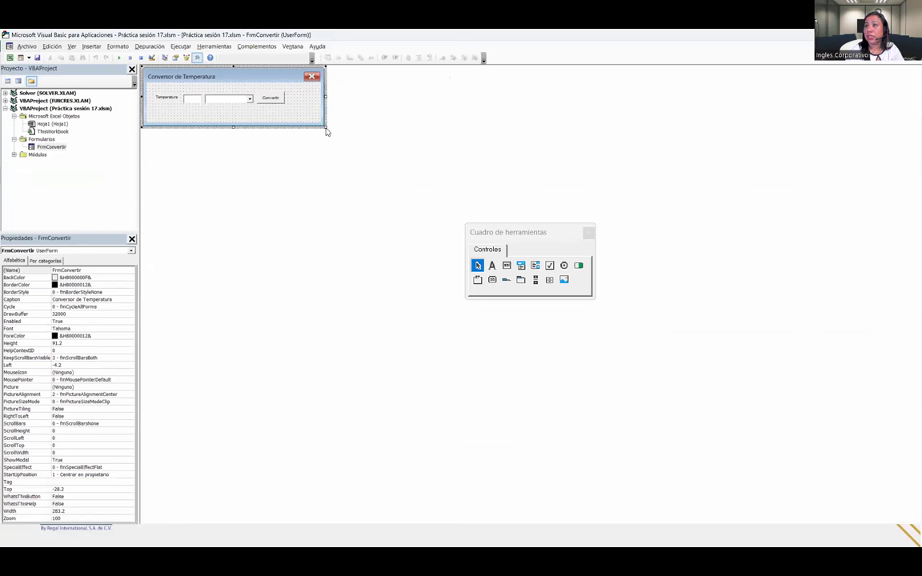
left_click_drag(325, 126, 342, 133)
left_click(119, 59)
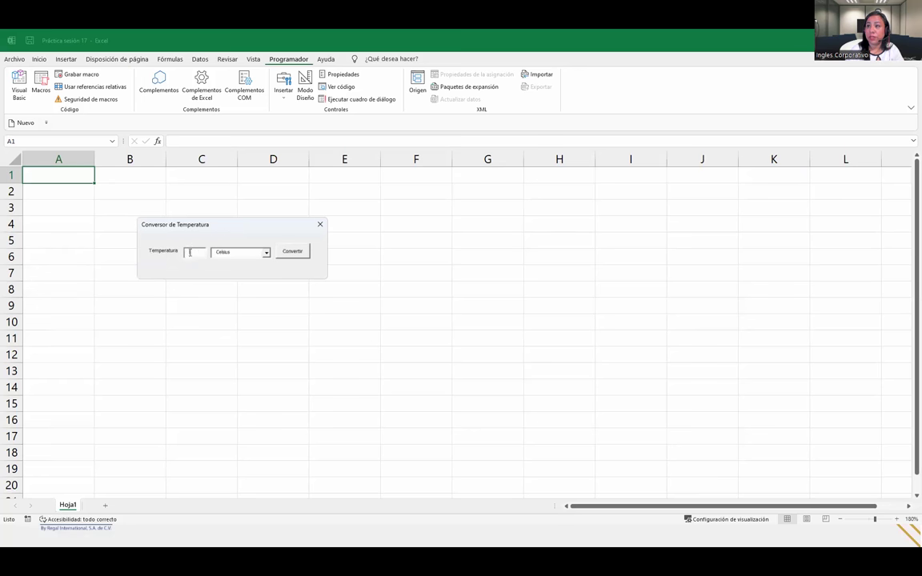
- Convert 20 Farenheit and confirm the -6.67 Celsius result
type("20")
left_click(241, 252)
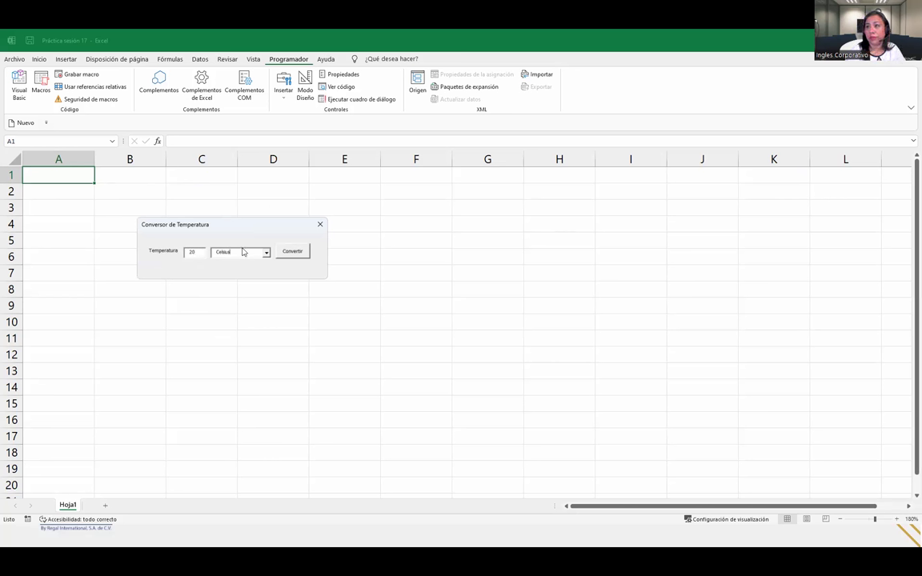
left_click(266, 254)
left_click(237, 266)
left_click(302, 252)
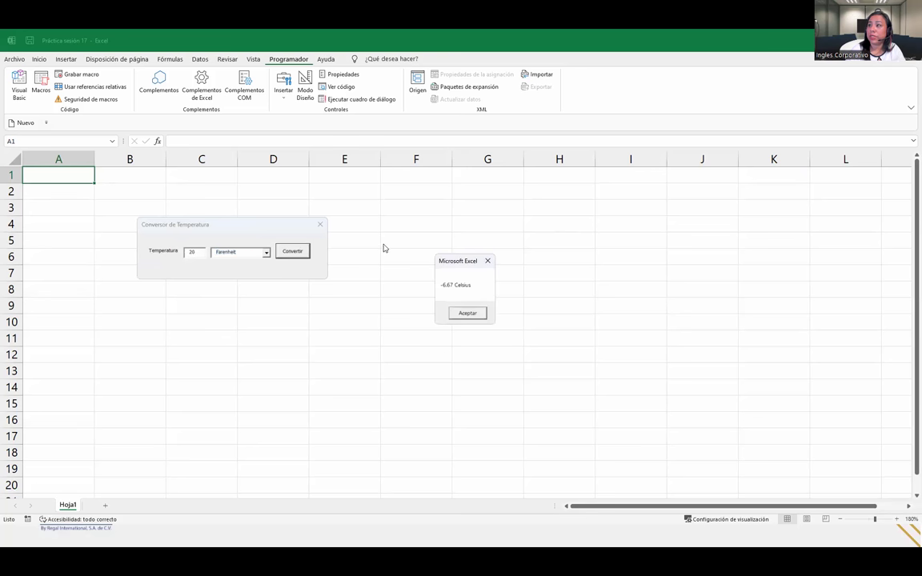
left_click_drag(446, 264, 193, 275)
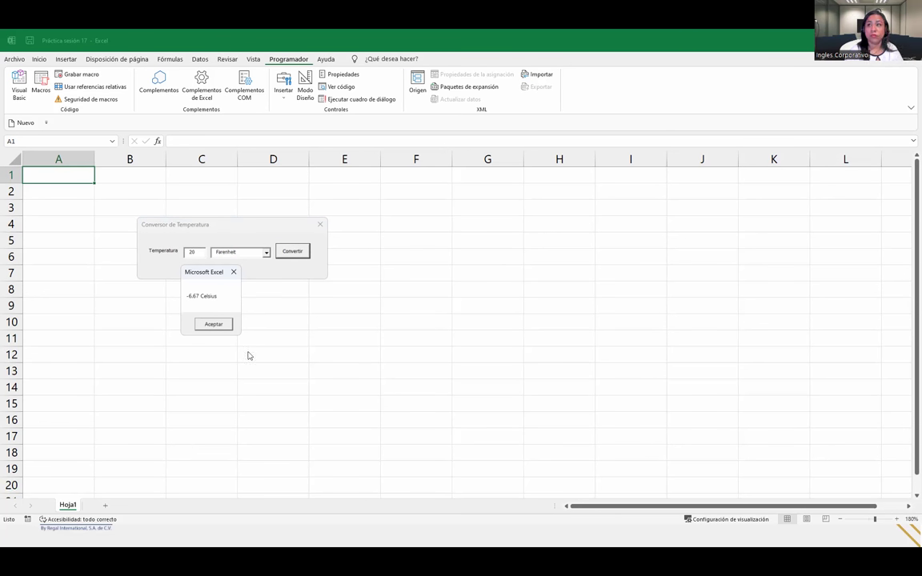
left_click(234, 272)
- Convert 20 Celsius, confirm 68.00 Farenheit, then close the converter form
left_click(266, 252)
left_click(223, 262)
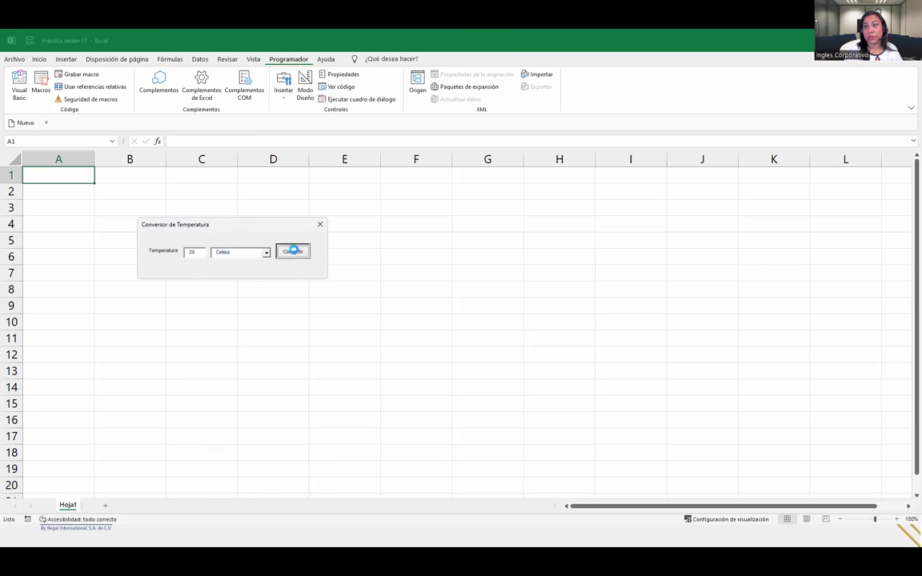
left_click(292, 252)
left_click_drag(452, 264, 194, 274)
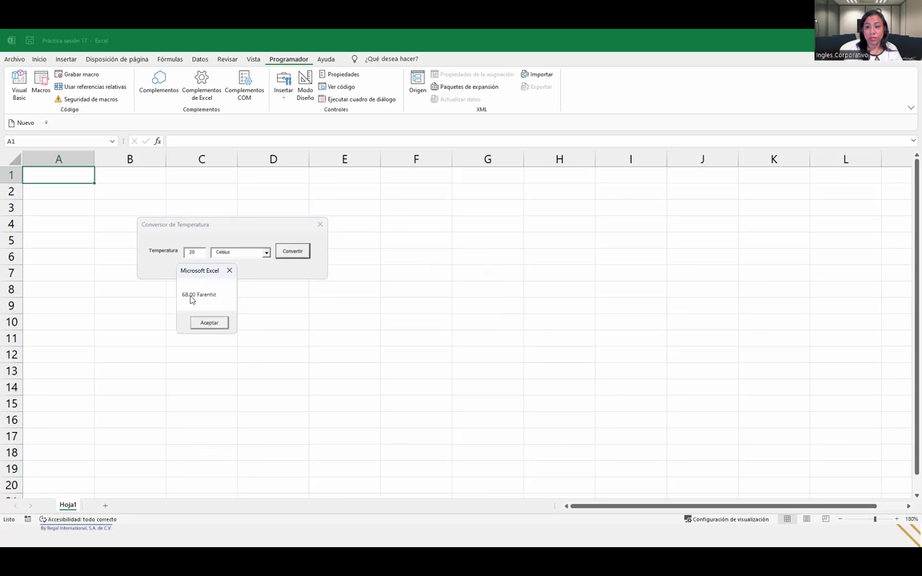
left_click(228, 271)
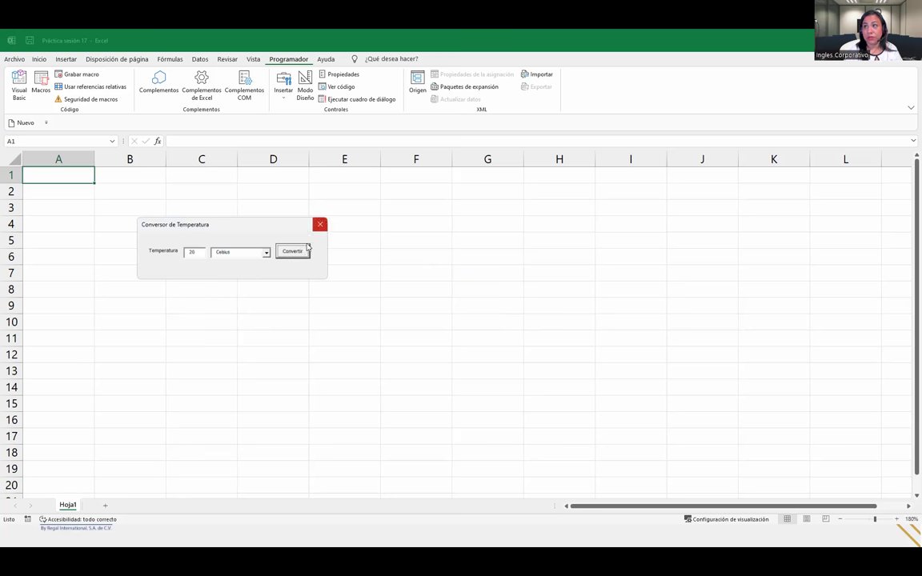
left_click(320, 224)
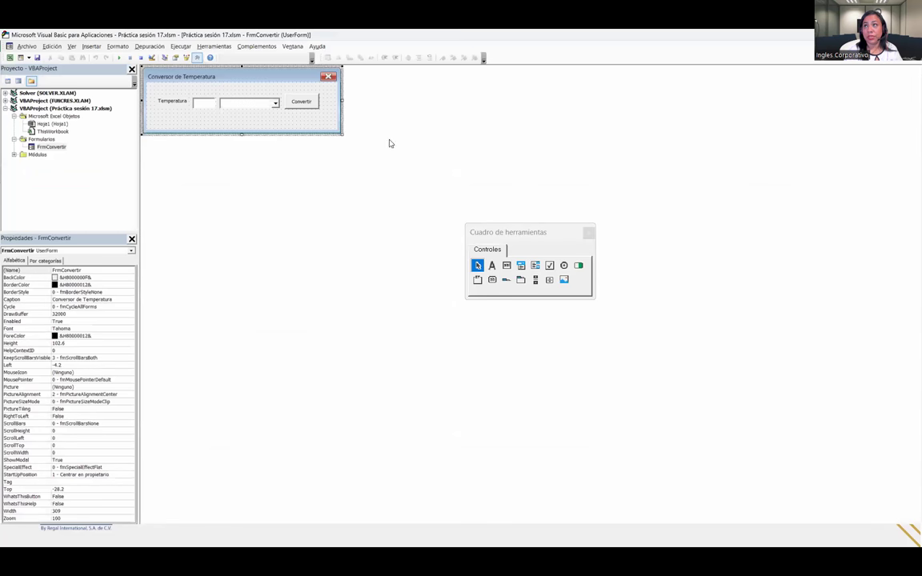
- Review the Convertir button's Format calls, then return to Excel and back to the editor
double_click(292, 99)
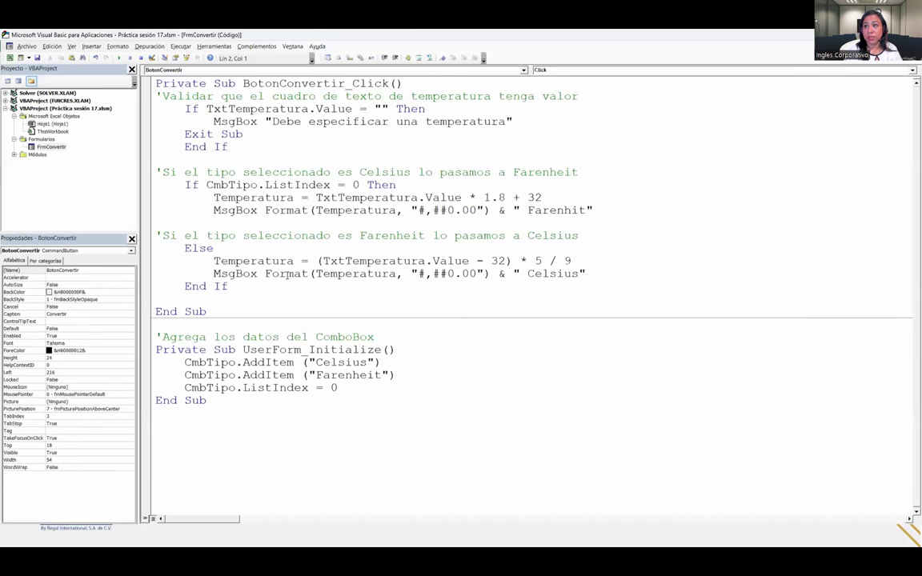
double_click(285, 274)
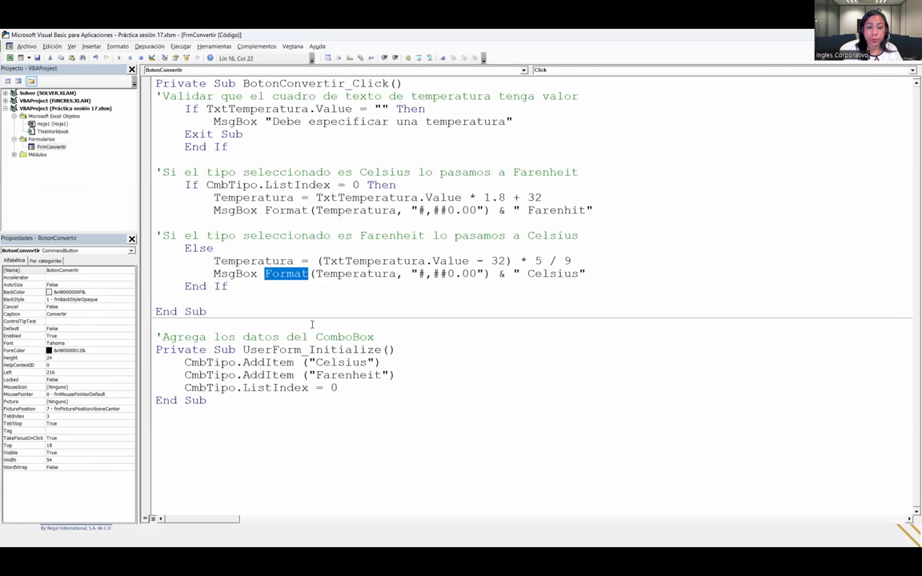
left_click(258, 434)
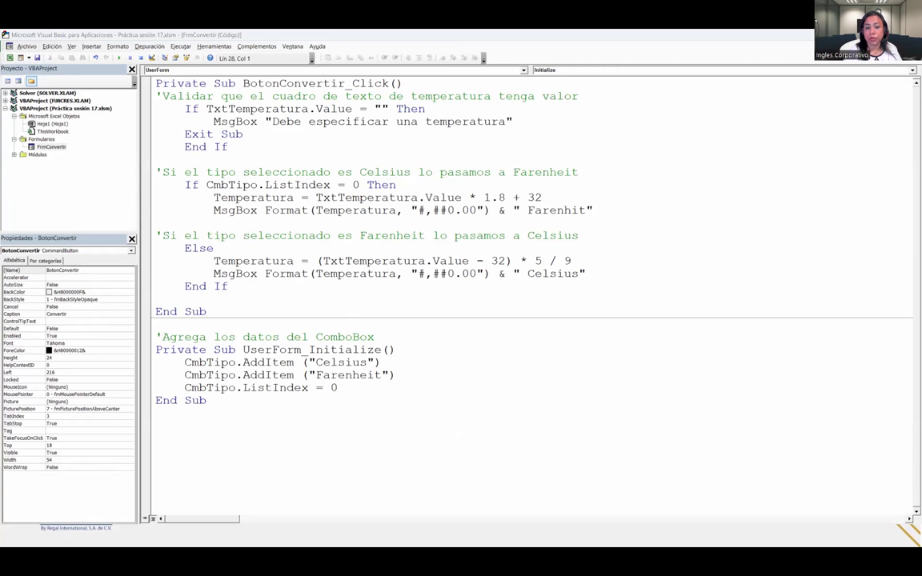
key("alt+F11")
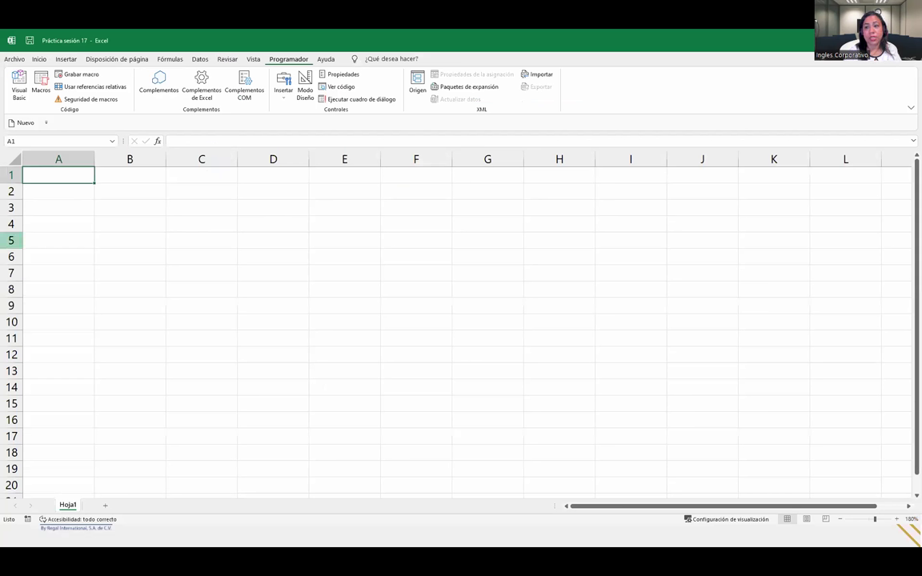
left_click(18, 84)
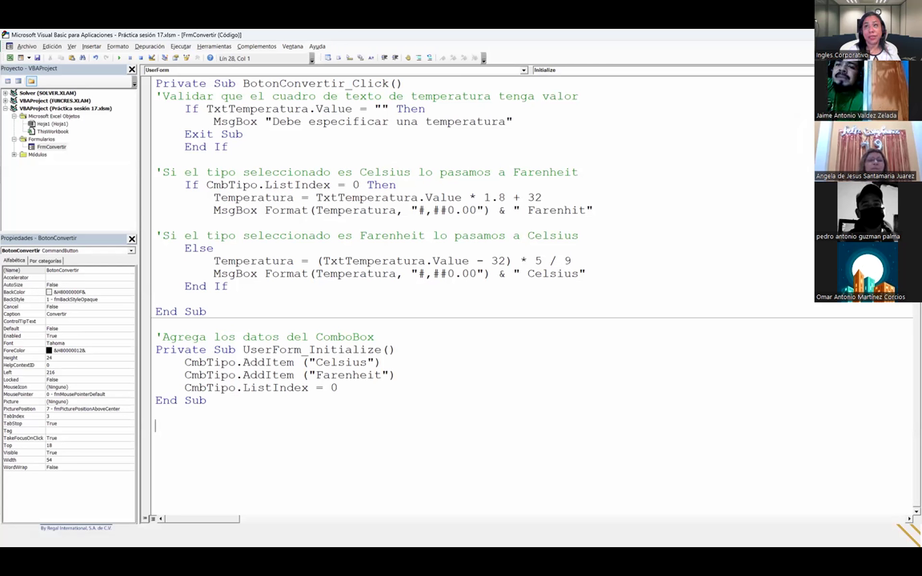
- Run the converter and convert 56 Farenheit, confirming 13.33 Celsius
left_click(120, 58)
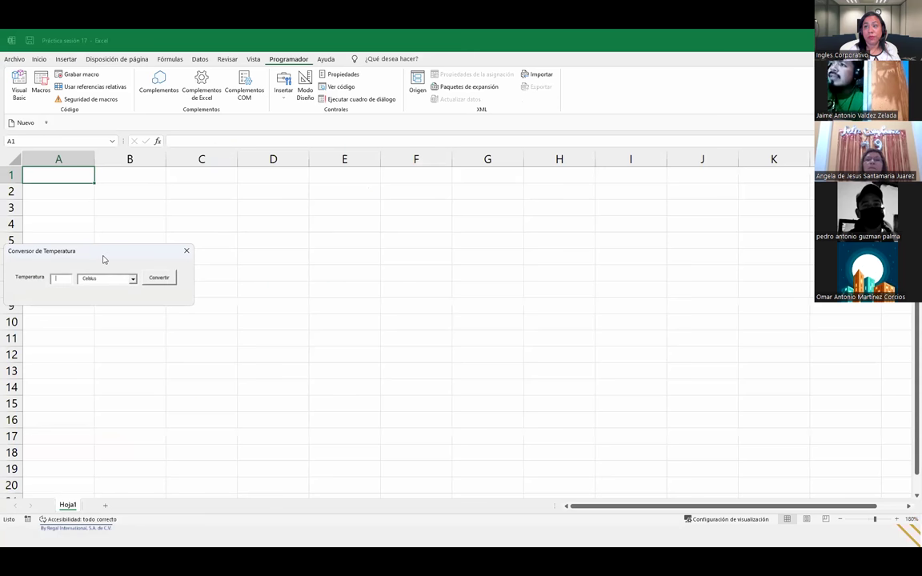
type("56")
left_click(234, 251)
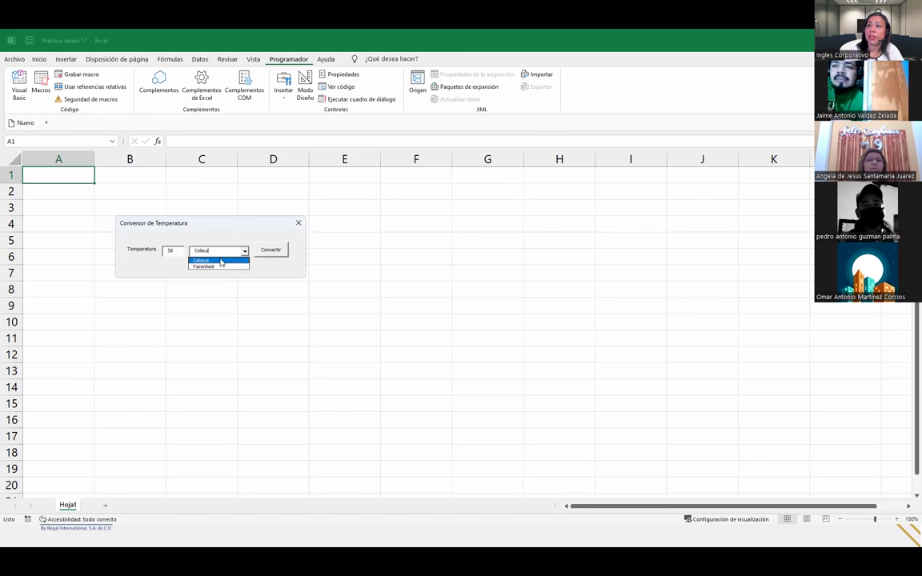
left_click(216, 266)
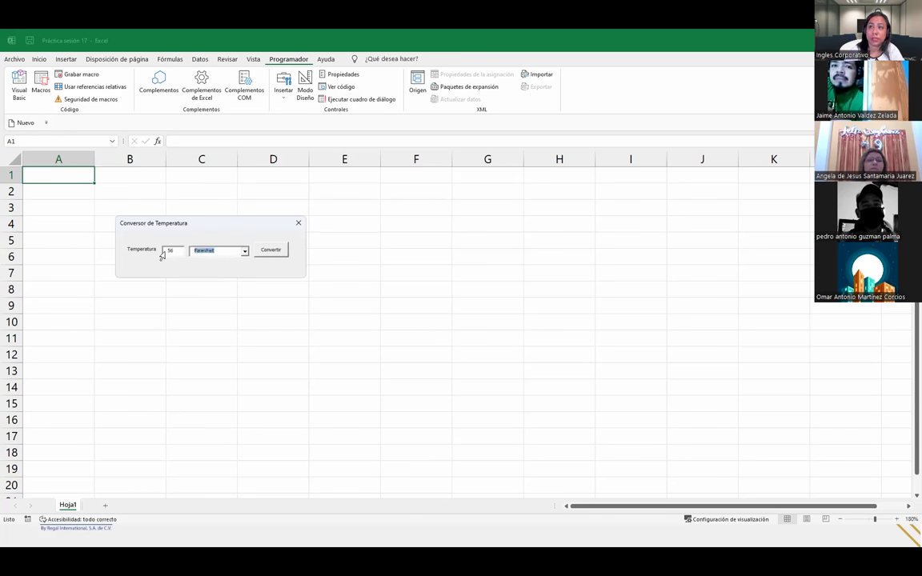
left_click(277, 250)
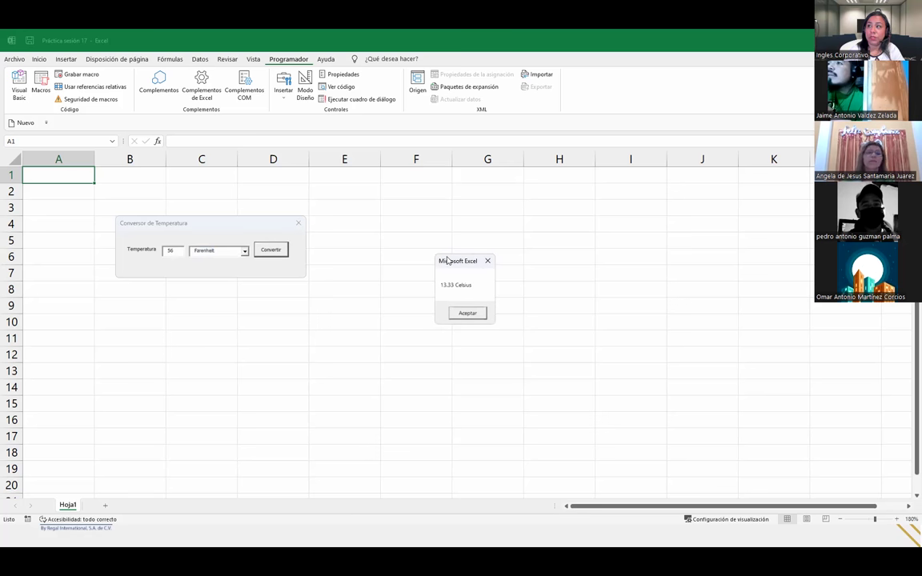
left_click_drag(451, 263, 186, 278)
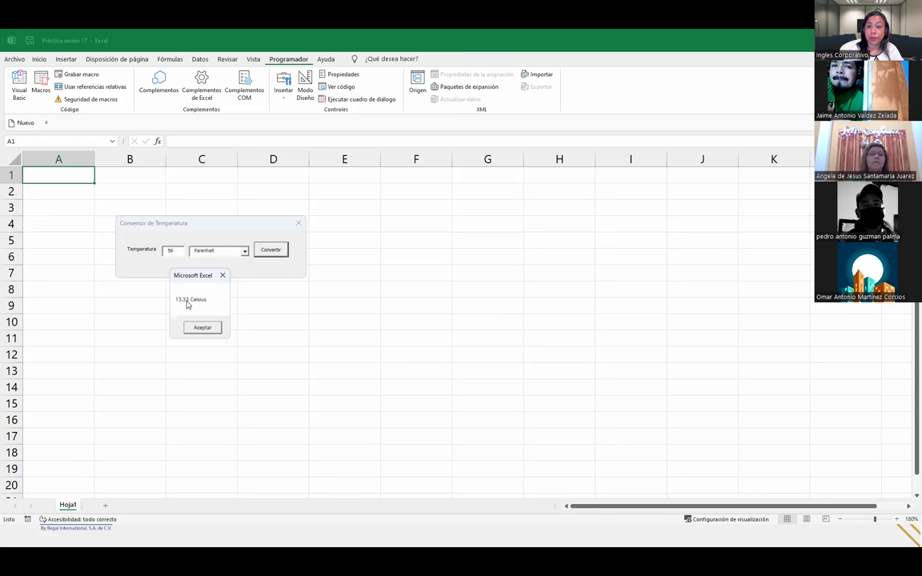
left_click(223, 275)
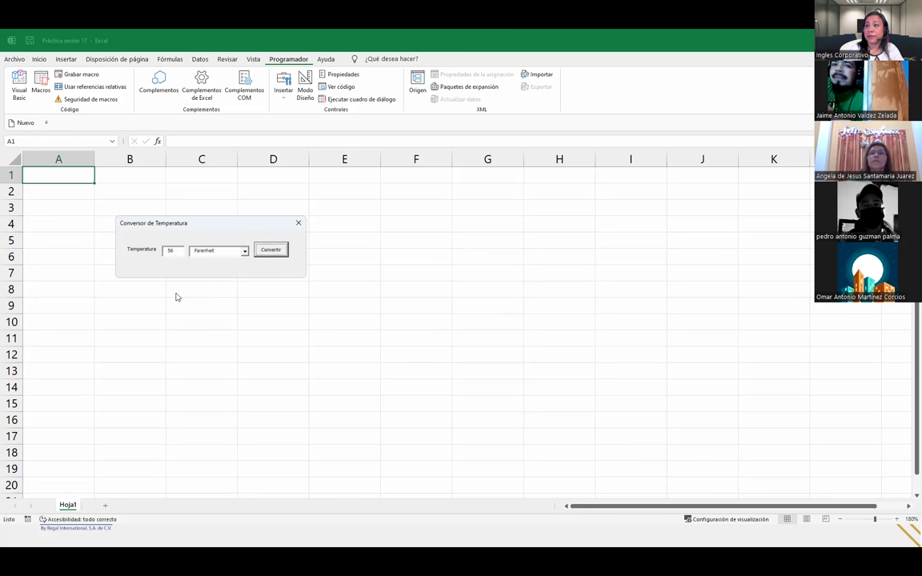
- Convert 95 Fahrenheit, confirm 35.00 Celsius, and close the converter form
key("Tab")
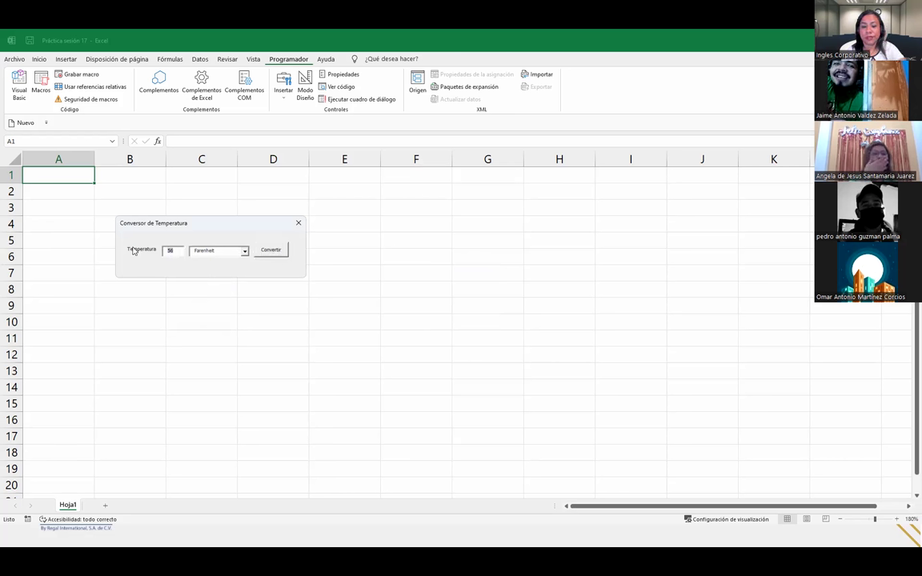
type("95")
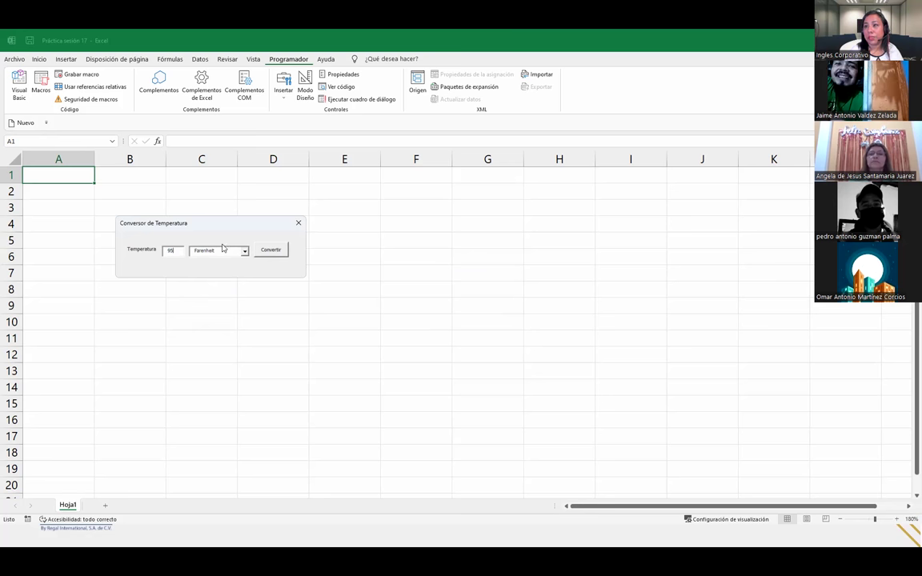
left_click(267, 249)
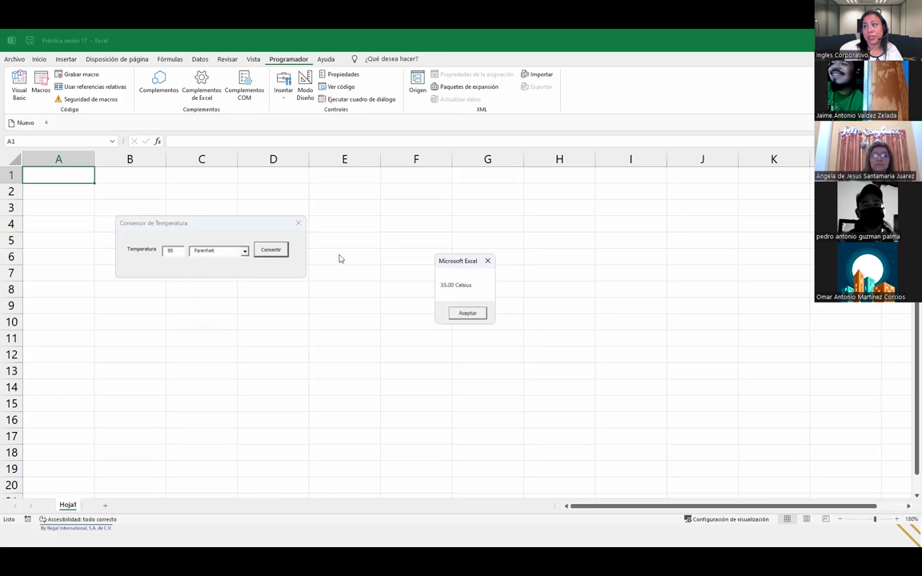
left_click_drag(458, 264, 166, 277)
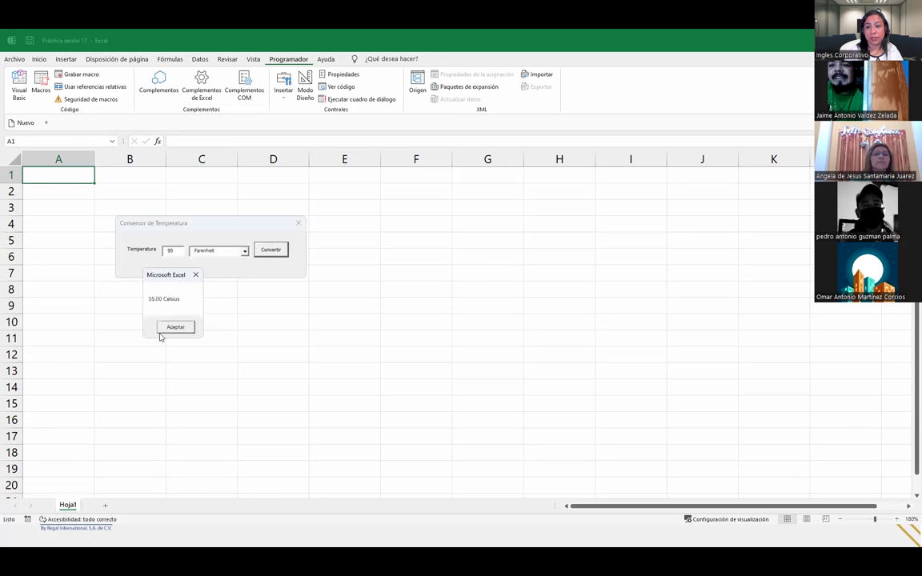
left_click(195, 274)
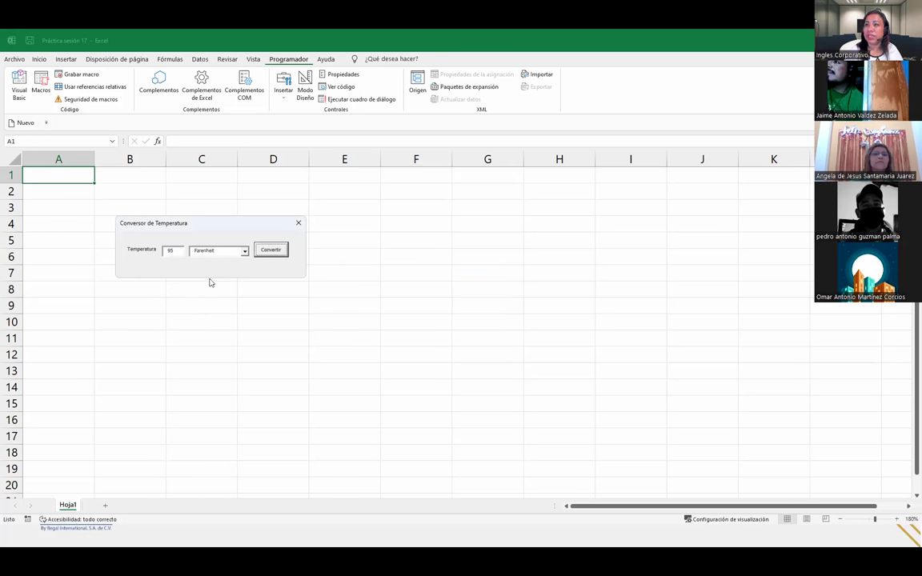
left_click(297, 223)
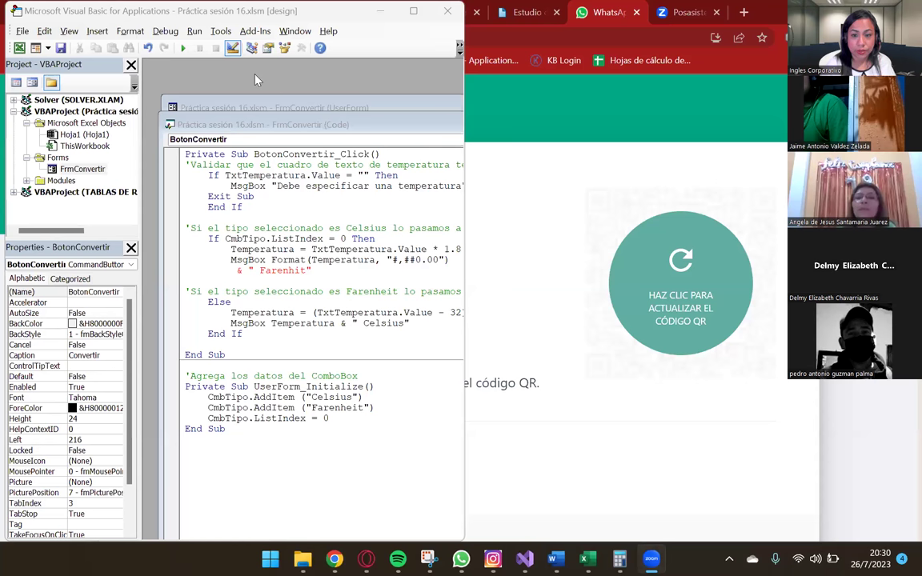
- Bring the Visual Basic editor with the FrmConvertir code to the front
left_click(228, 67)
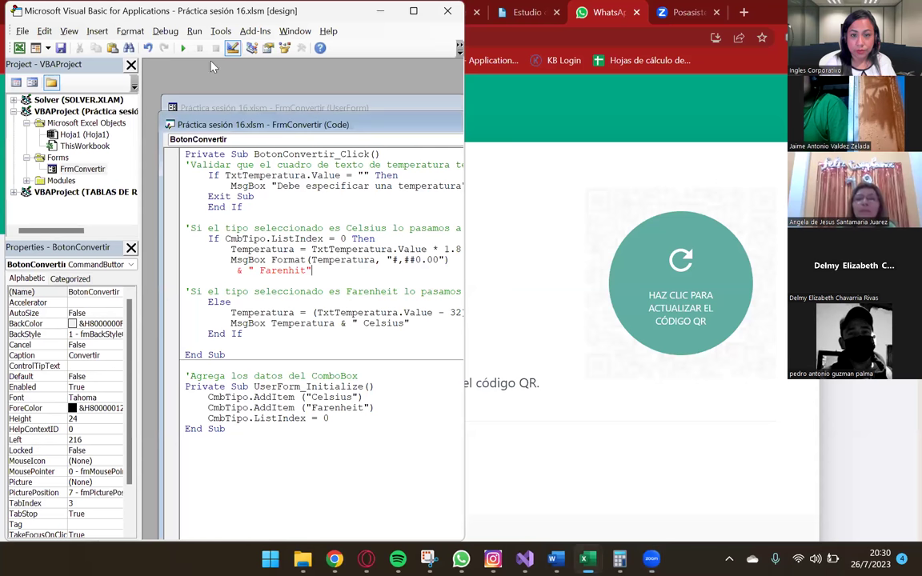
- Maximize the editor and rejoin & " Farenhit" onto the Fahrenheit MsgBox Format line
double_click(110, 16)
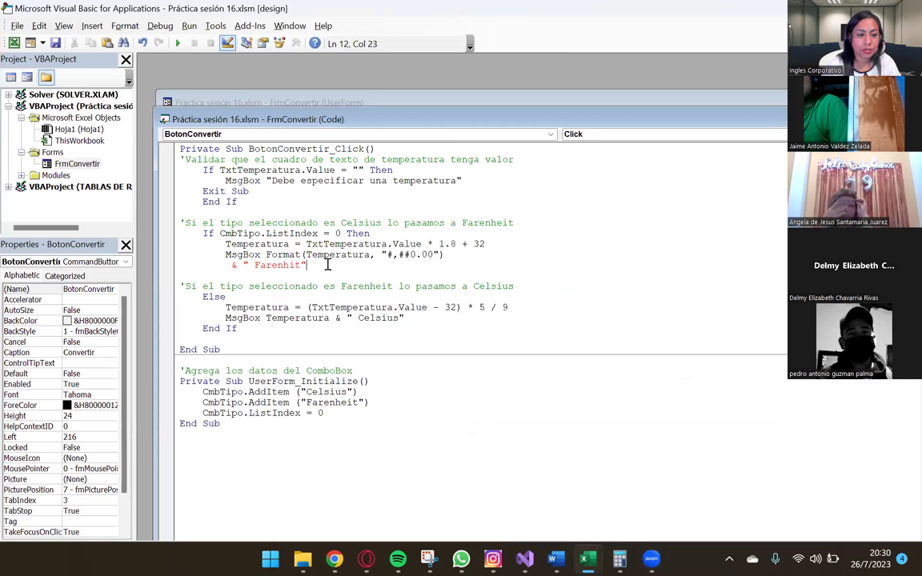
left_click(230, 264)
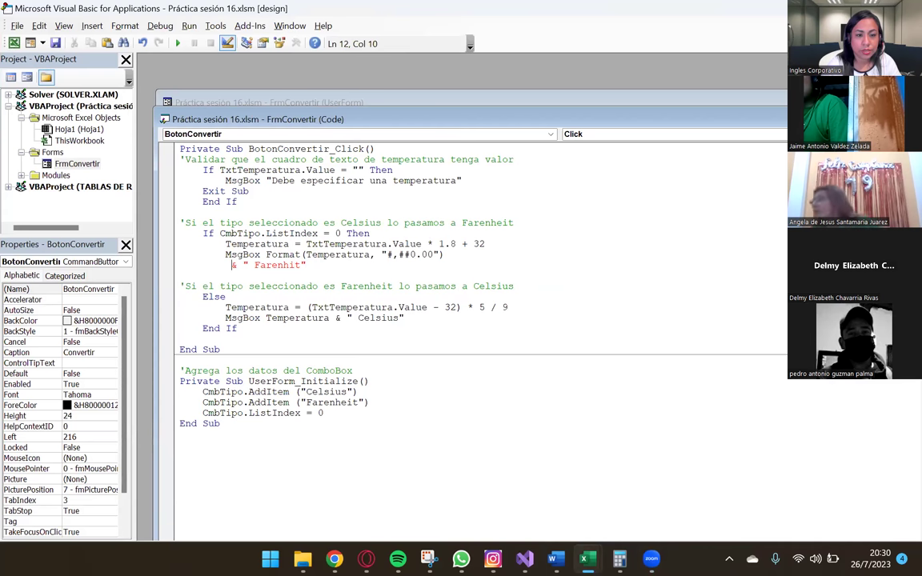
key("BackSpace")
key("BackSpace")
key("BackSpace")
key("BackSpace")
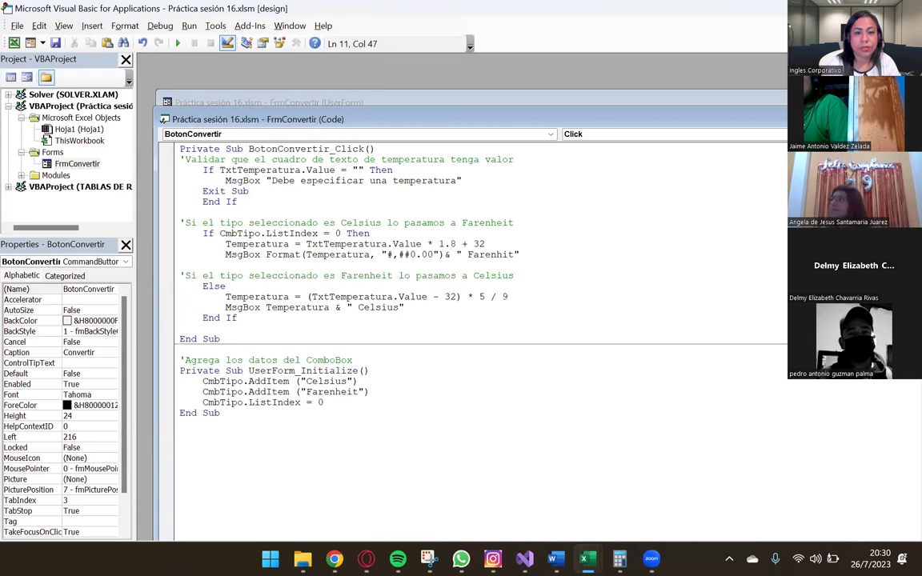
left_click(356, 287)
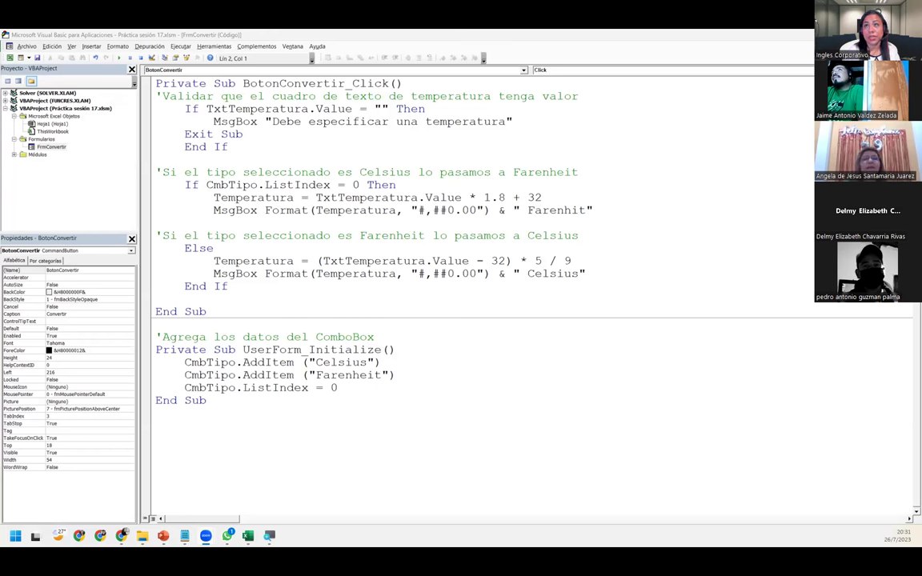
left_click(9, 58)
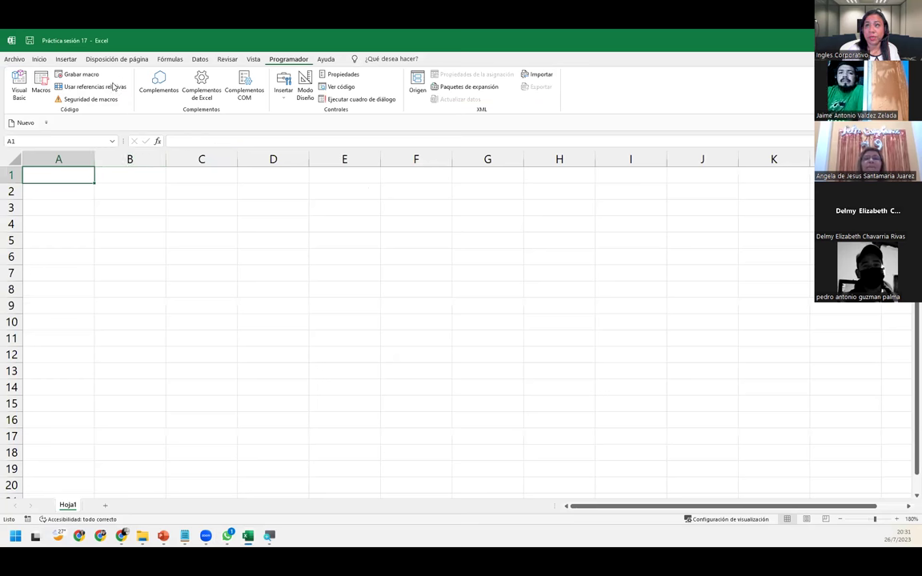
left_click(20, 90)
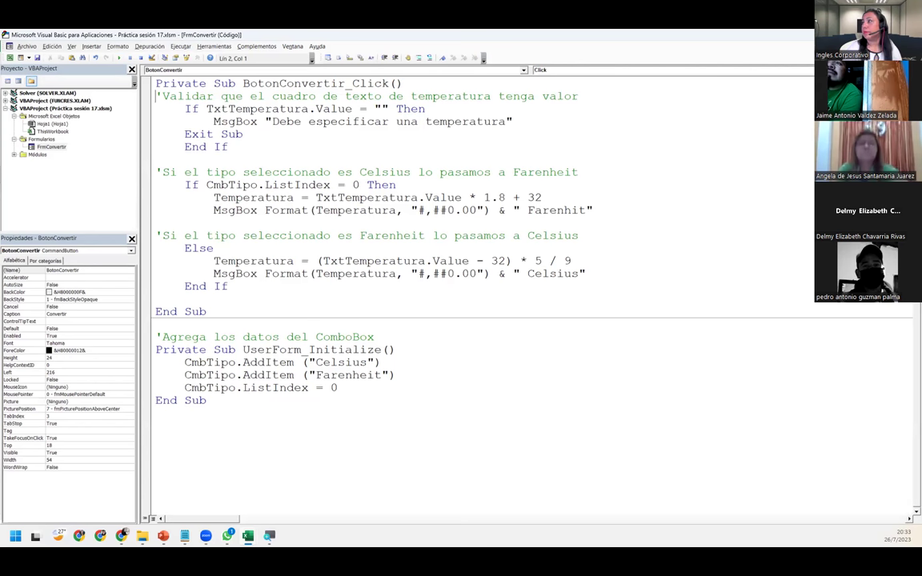
- Close the VBA editor without saving and return to the empty Hoja1 sheet at cell B3
key("alt+q")
key("alt+F4")
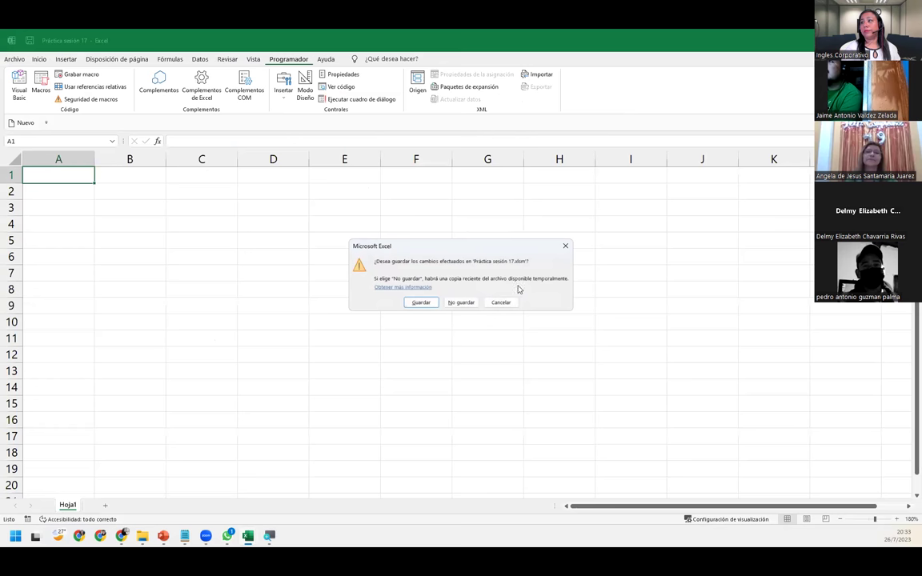
left_click(566, 246)
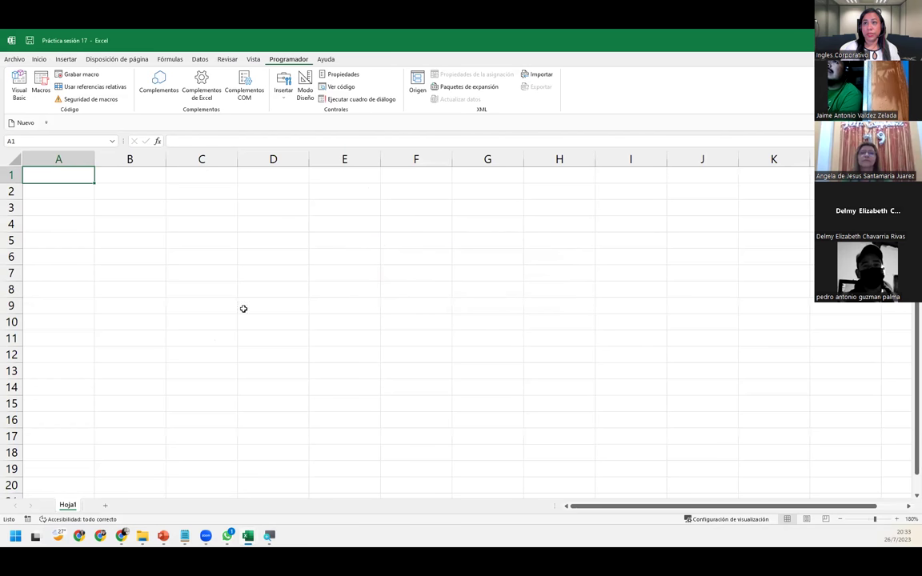
left_click(152, 205)
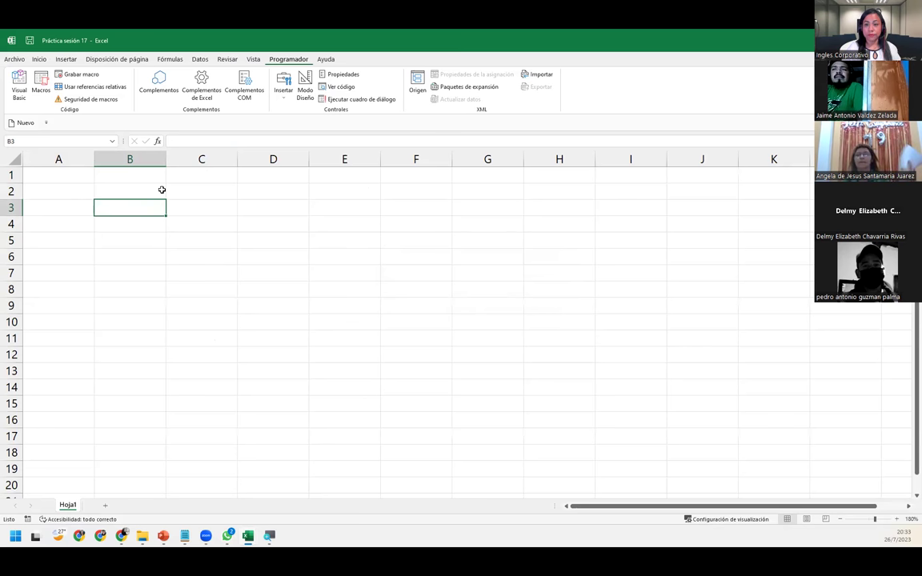
left_click(284, 93)
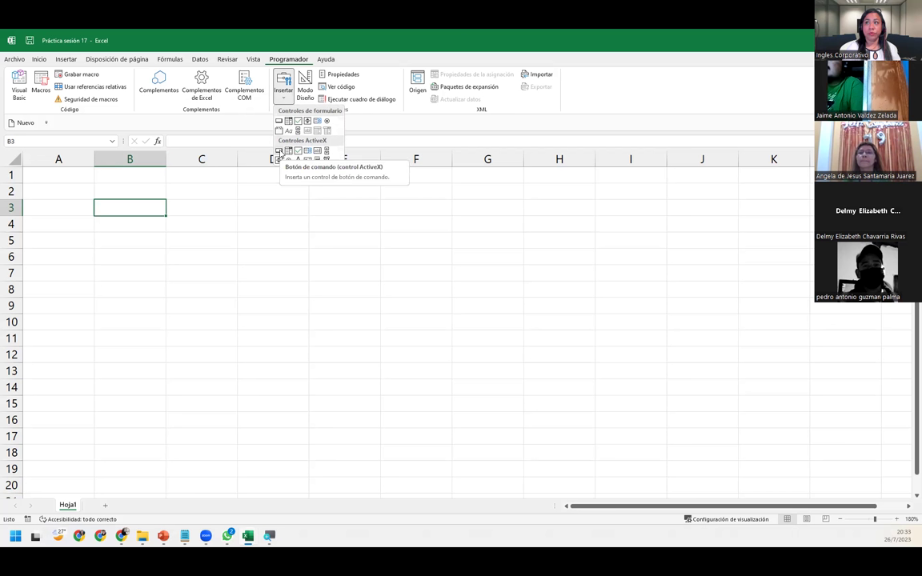
left_click(280, 151)
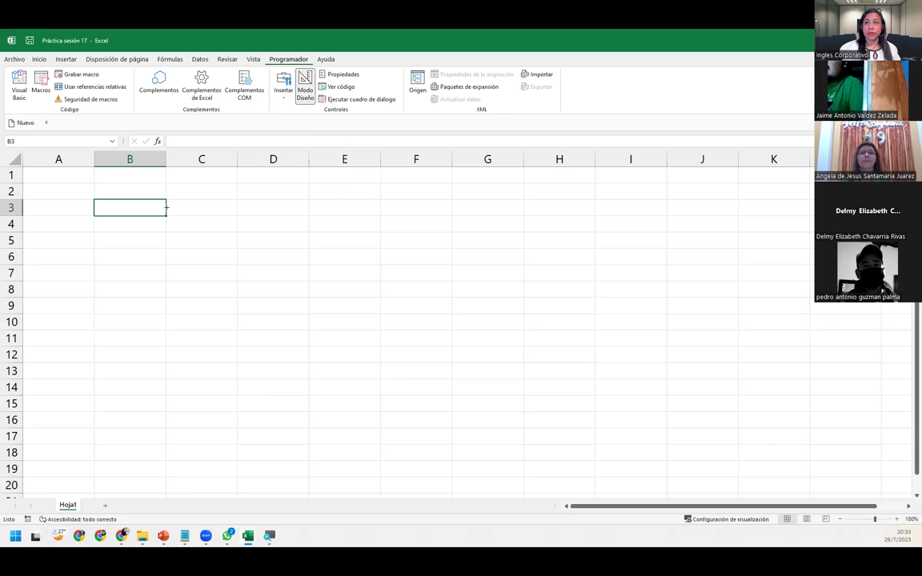
left_click_drag(166, 208, 253, 234)
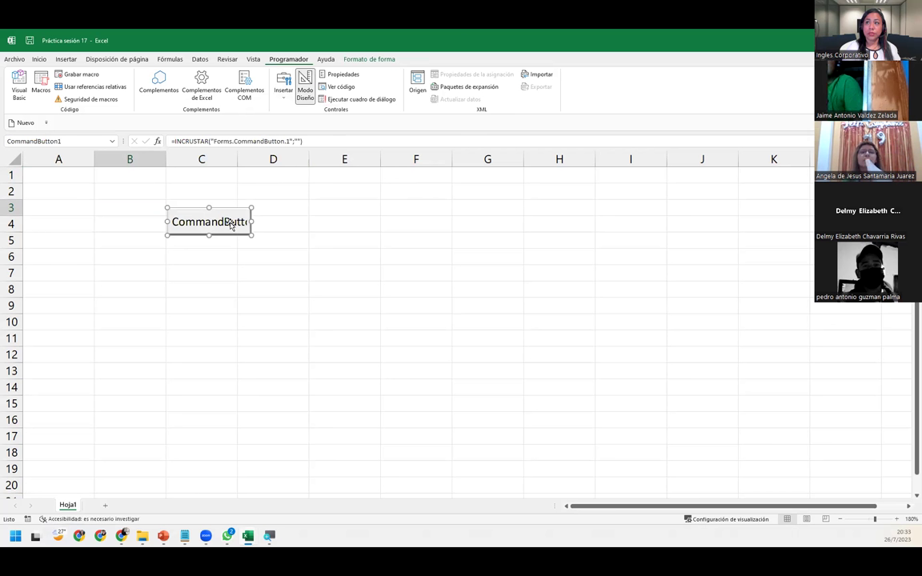
left_click_drag(230, 222, 228, 194)
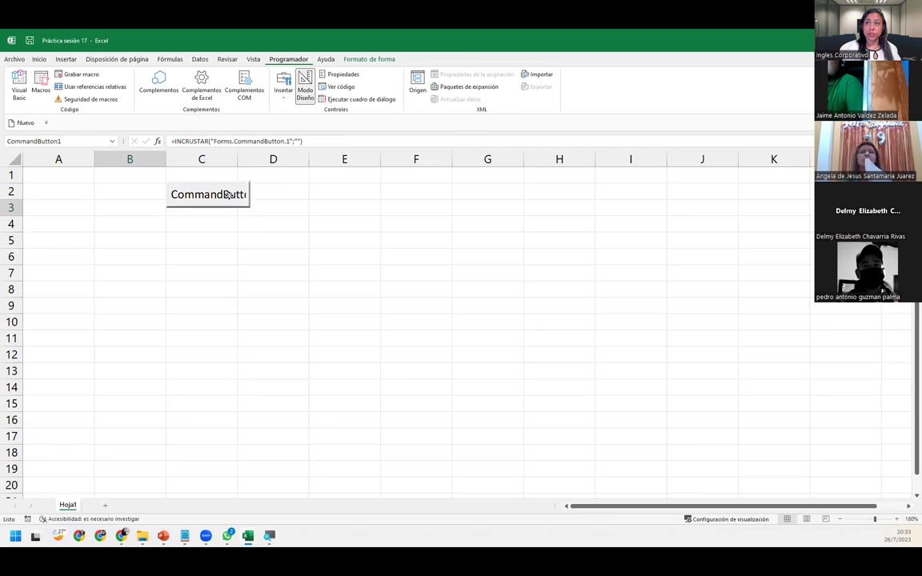
left_click_drag(227, 196, 229, 204)
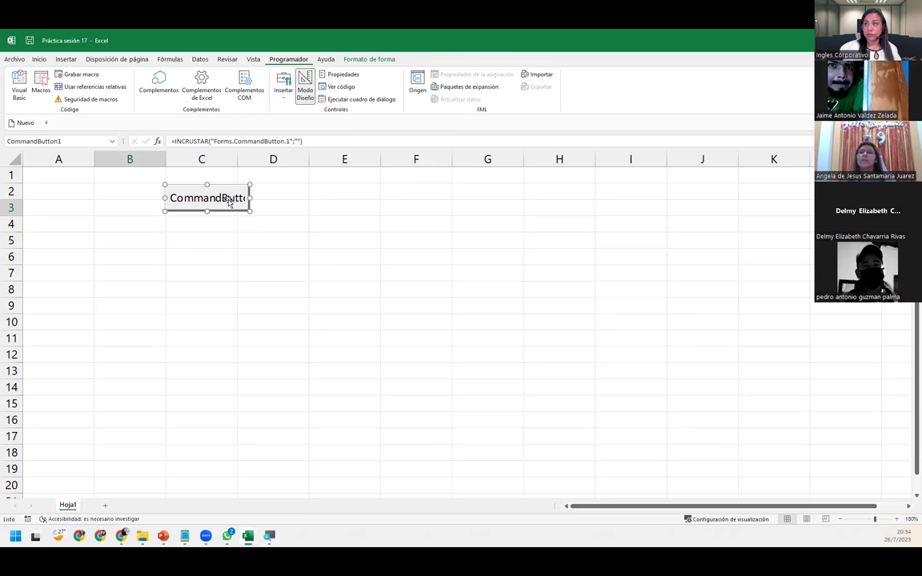
key("Delete")
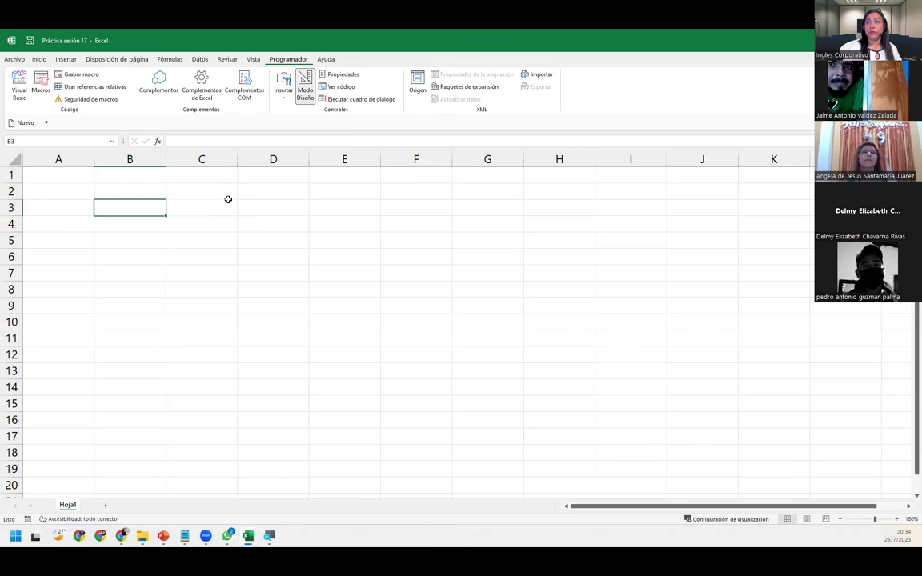
- Draw an ActiveX command button, CommandButton1, over cells C2 to C3
left_click(283, 85)
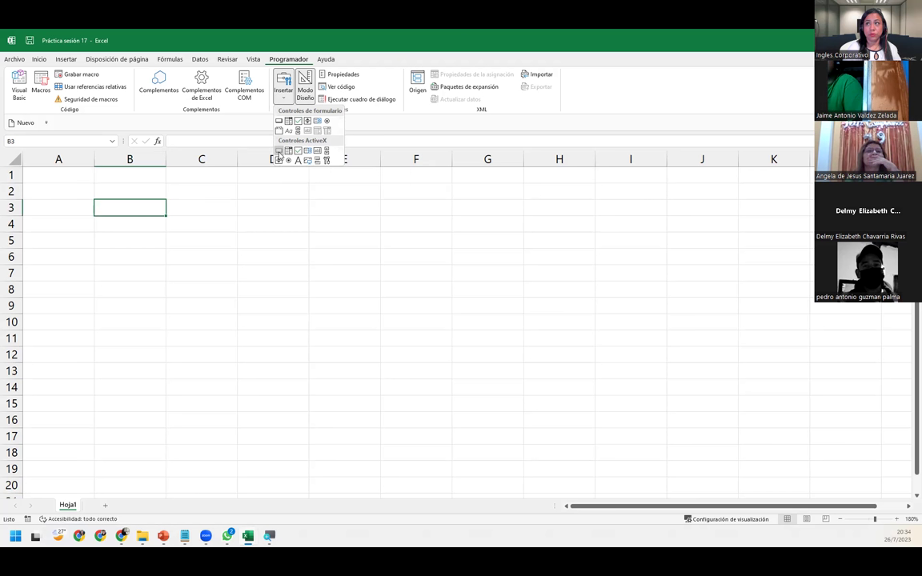
left_click(279, 152)
left_click(183, 201)
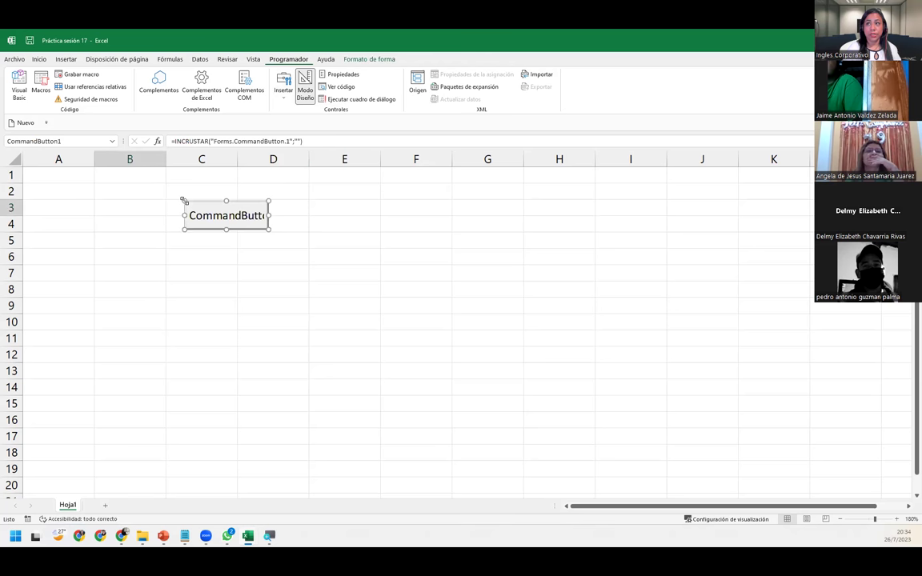
left_click_drag(206, 219, 195, 204)
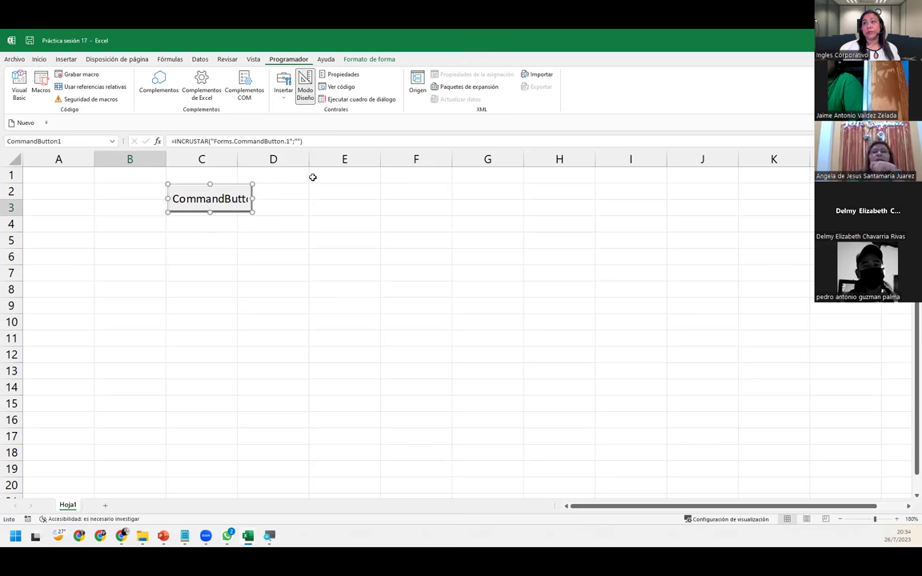
- Reopen the Insert controls list and close it without choosing anything
left_click(284, 92)
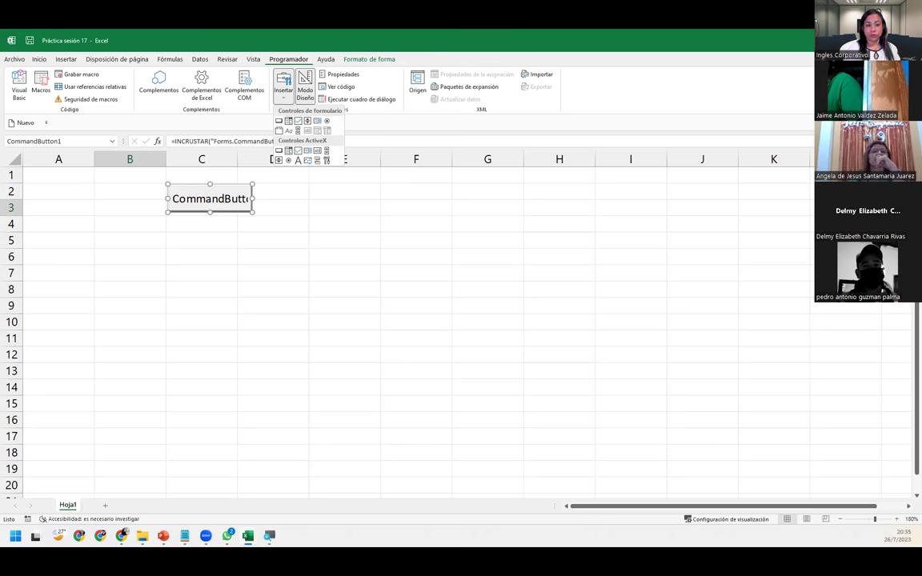
key("alt+Tab")
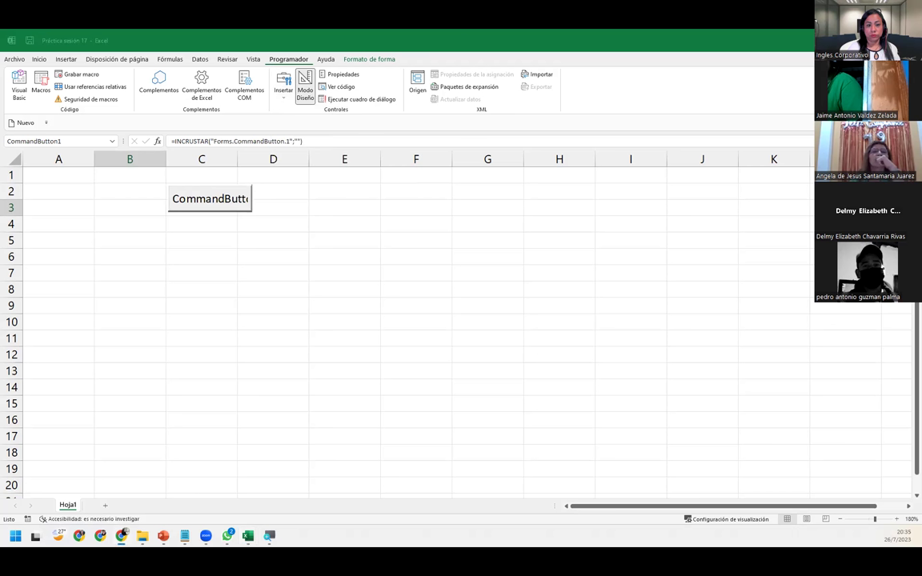
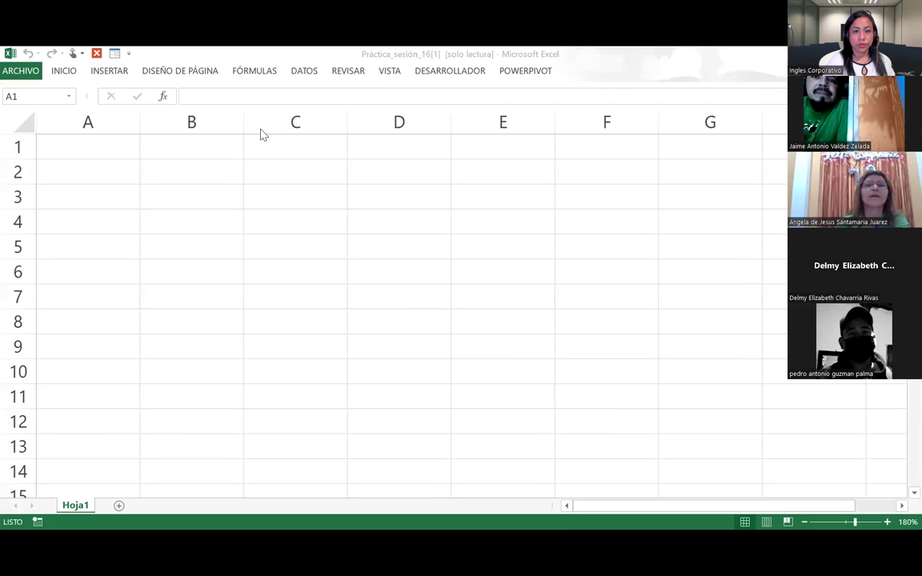
- Insert an ActiveX command button (CommandButton1) on Hoja1 and drag it lower and right
left_click(444, 75)
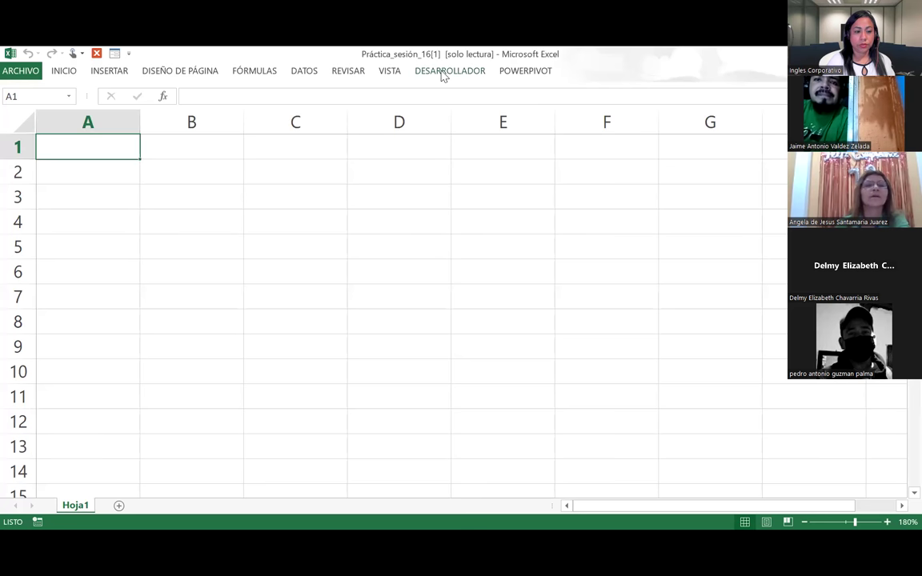
left_click(442, 73)
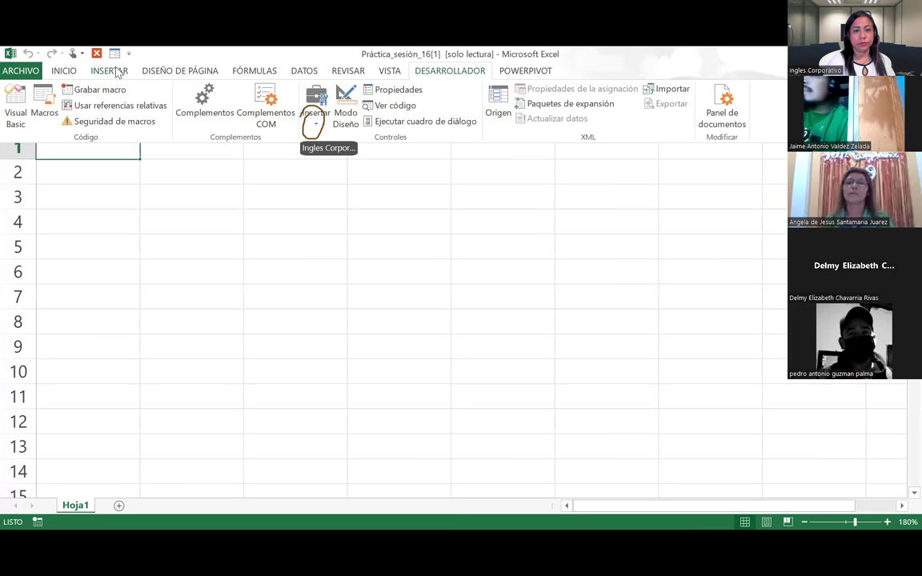
left_click(320, 118)
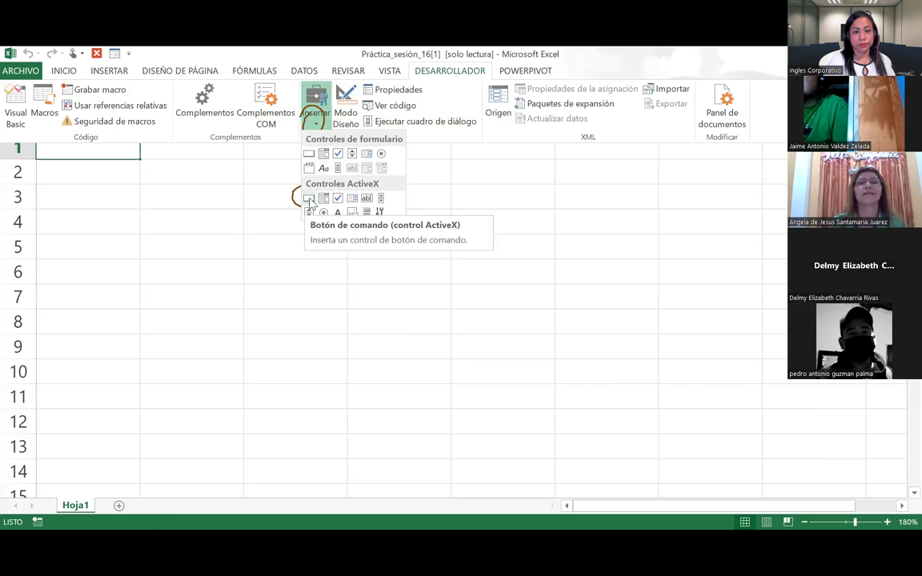
left_click(310, 203)
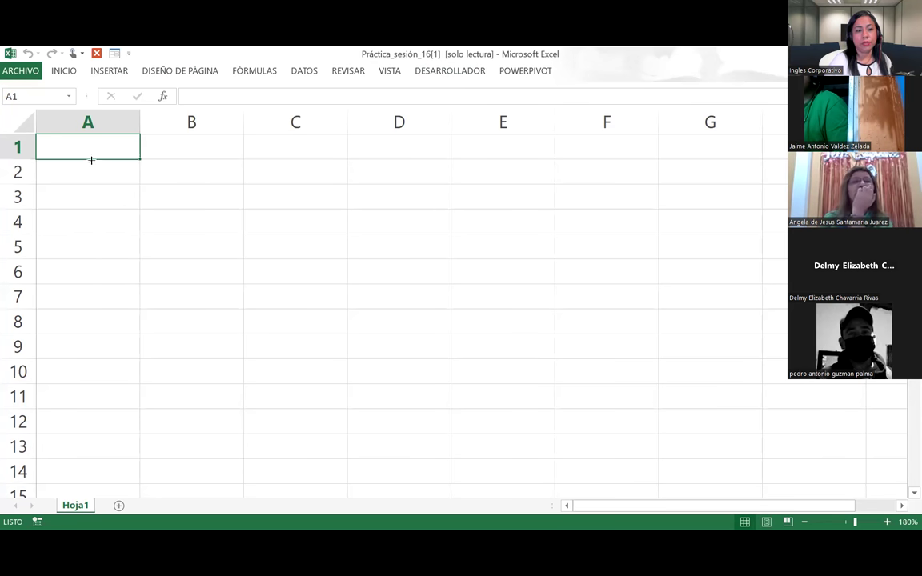
left_click(88, 150)
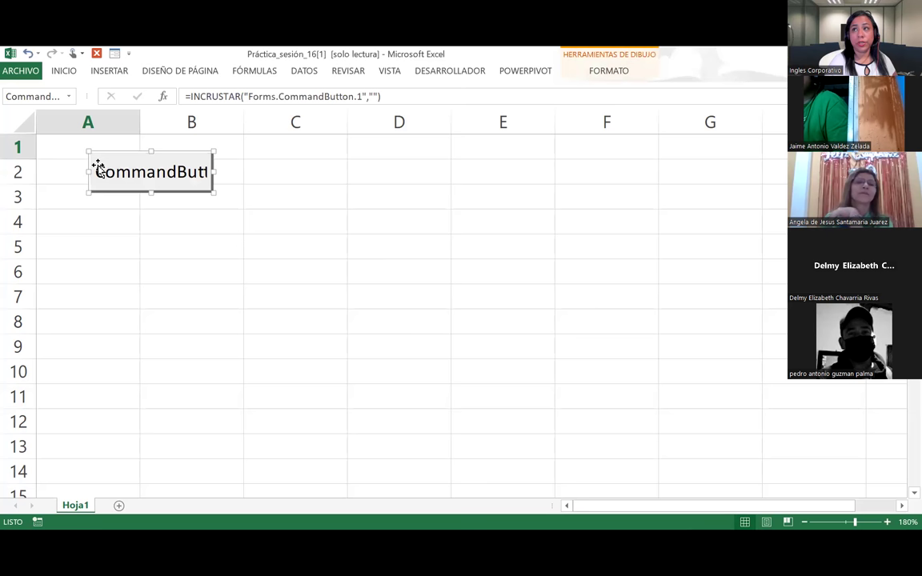
left_click_drag(140, 155, 187, 208)
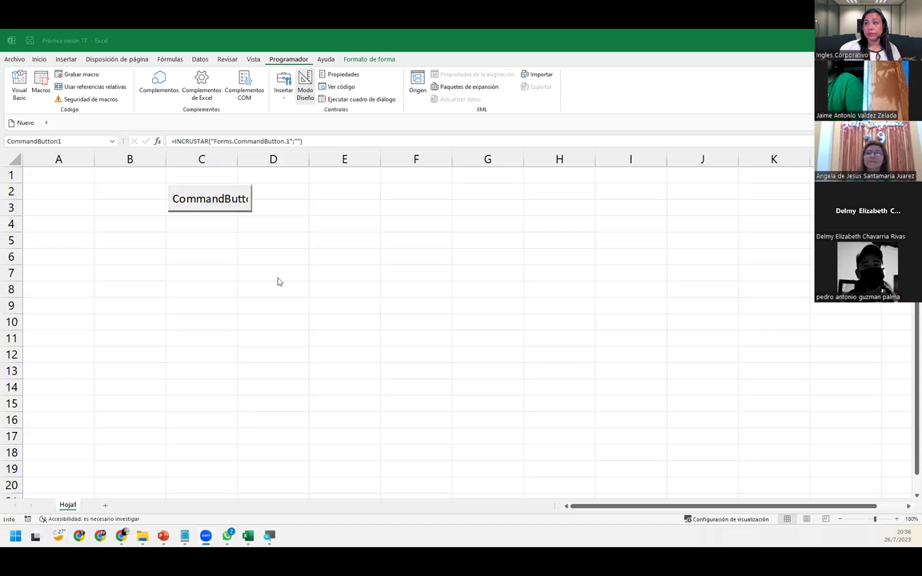
- Right-click CommandButton1 to reach its Objeto Botón de comando > Modificar caption option
left_click(215, 210)
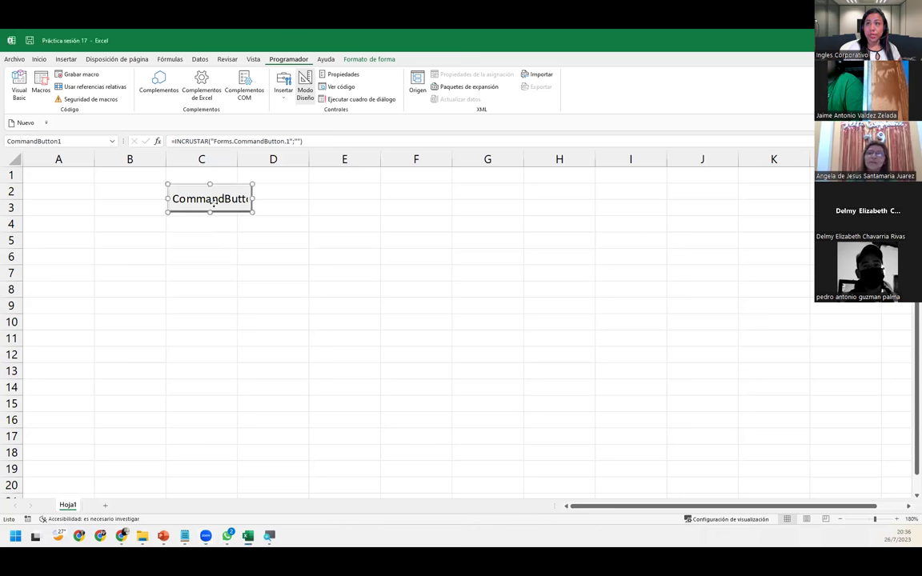
right_click(213, 205)
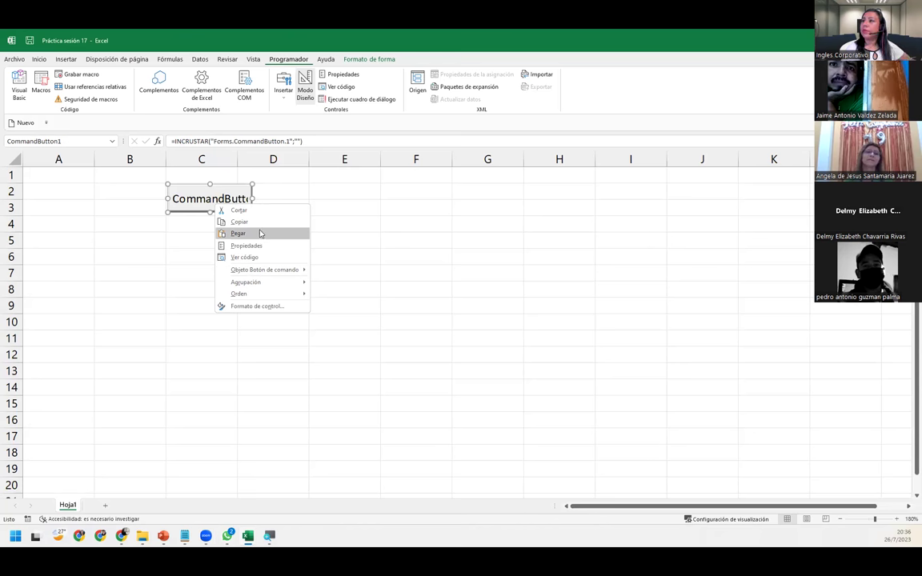
left_click(192, 205)
right_click(192, 205)
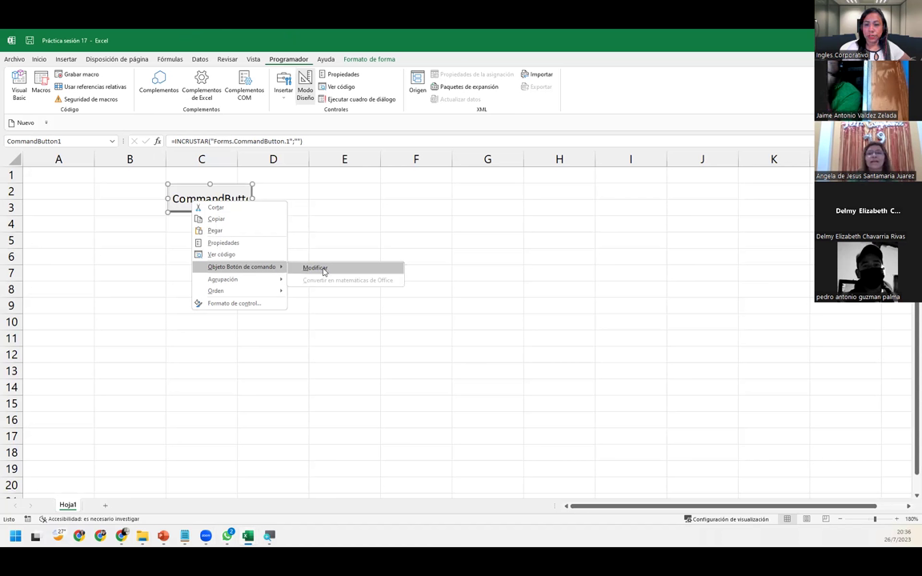
mouse_move(242, 267)
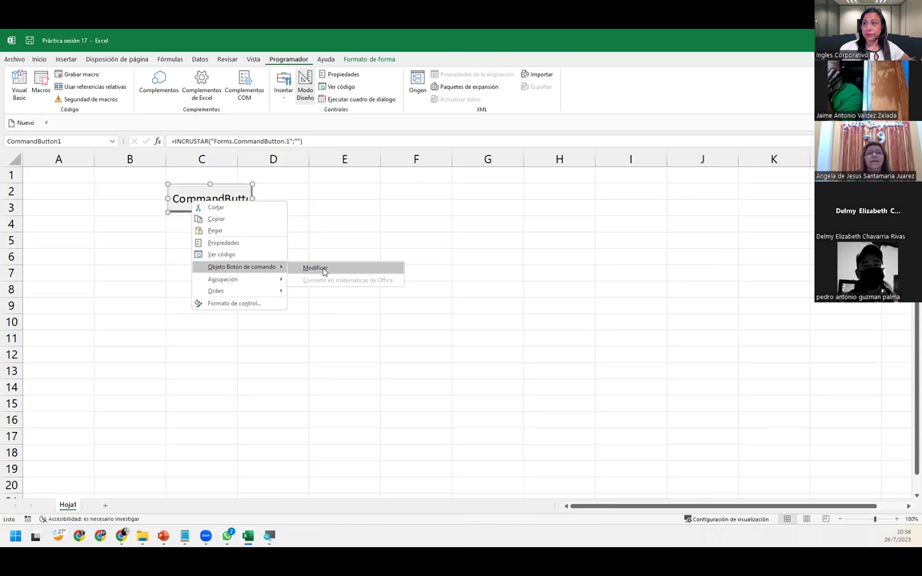
right_click(225, 194)
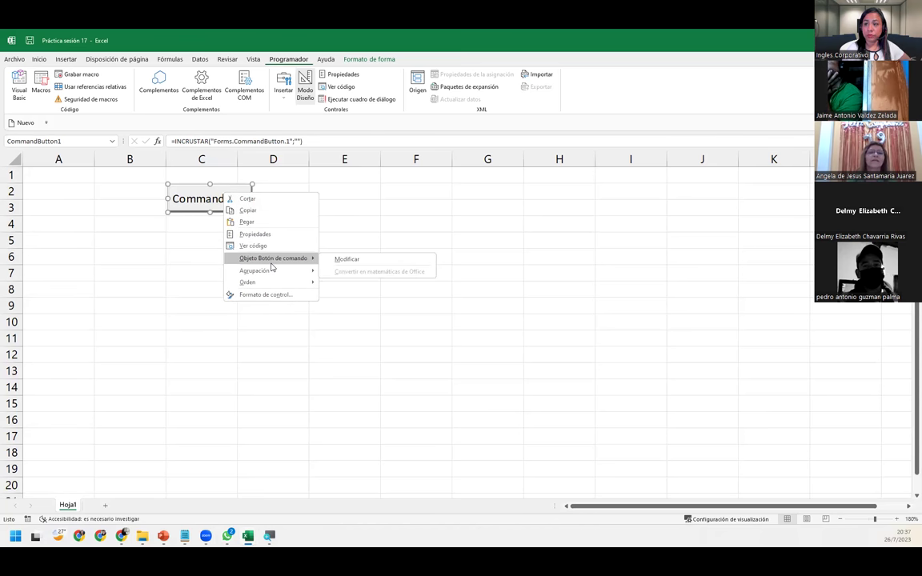
- Make a first attempt at typing the caption 'Conversor de temperatura', then clear the garbled text
left_click(360, 261)
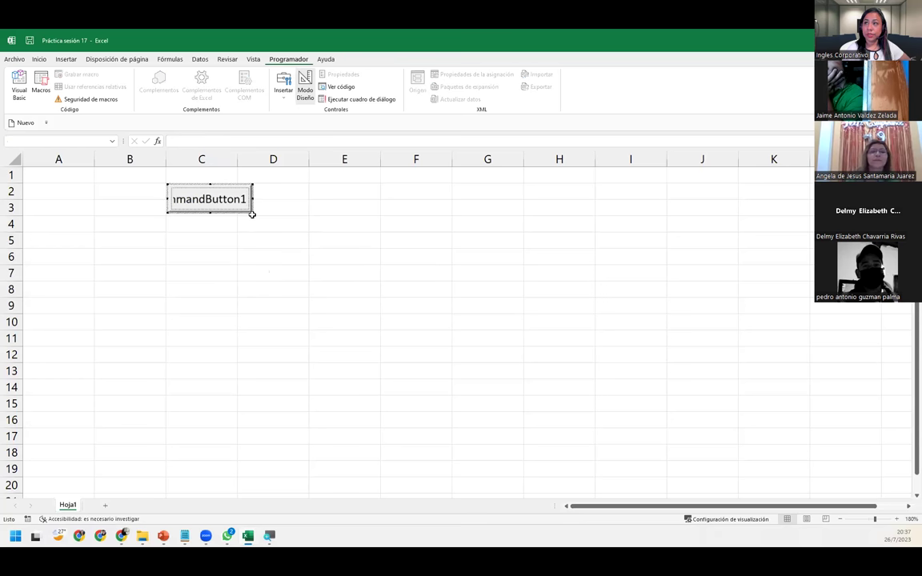
left_click_drag(245, 199, 133, 199)
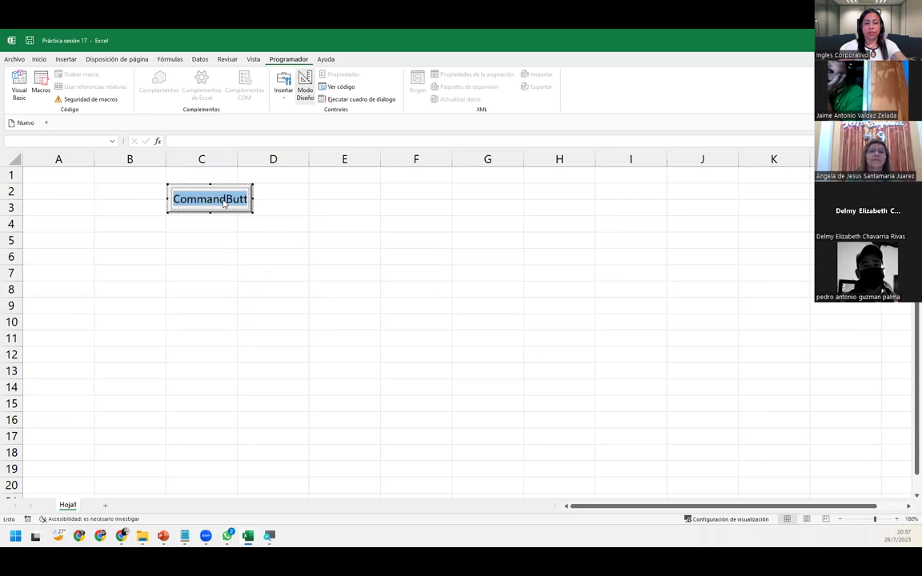
type("Converti")
key("BackSpace")
key("BackSpace")
type("sor de temperatura")
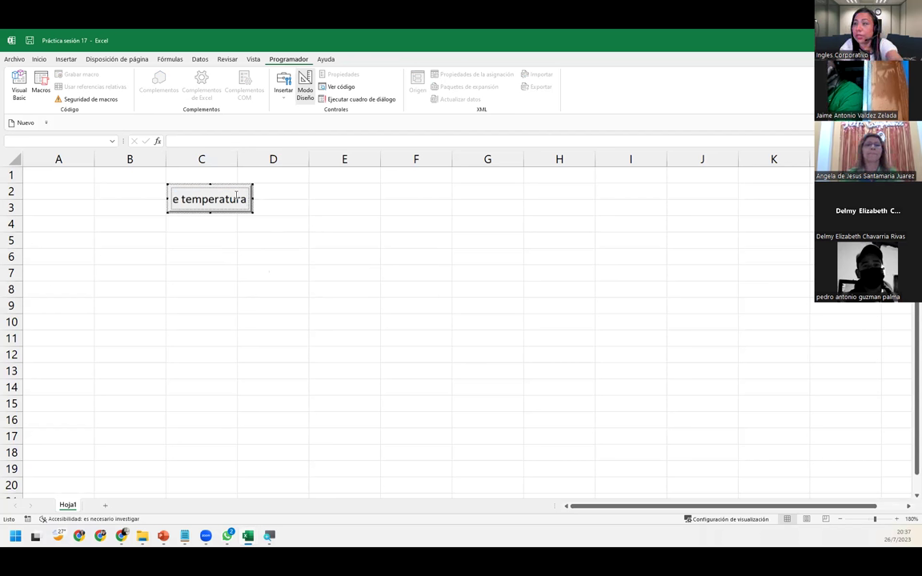
key("ctrl+a")
key("BackSpace")
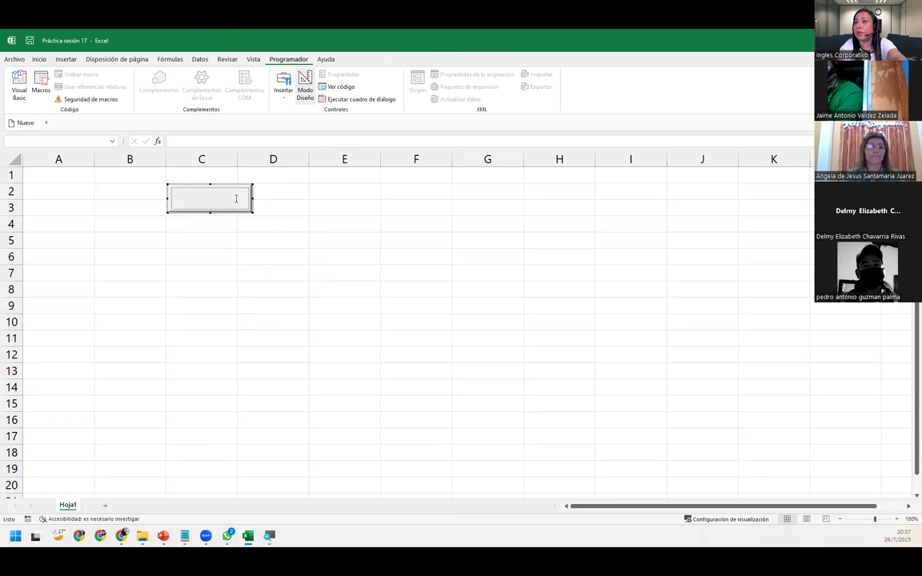
key("Escape")
- Reopen caption editing, type 'Conversor de', and widen the button to show more text
left_click(217, 204)
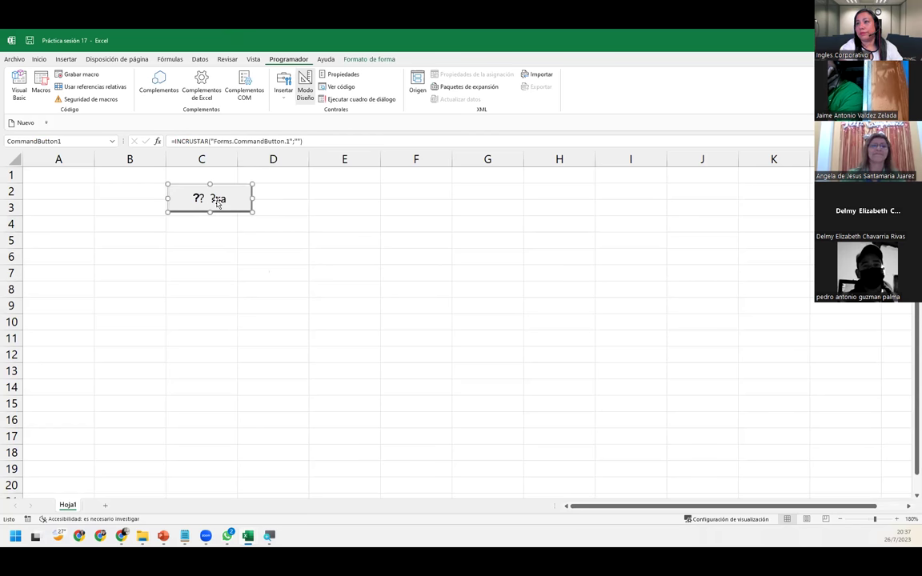
right_click(217, 204)
mouse_move(266, 266)
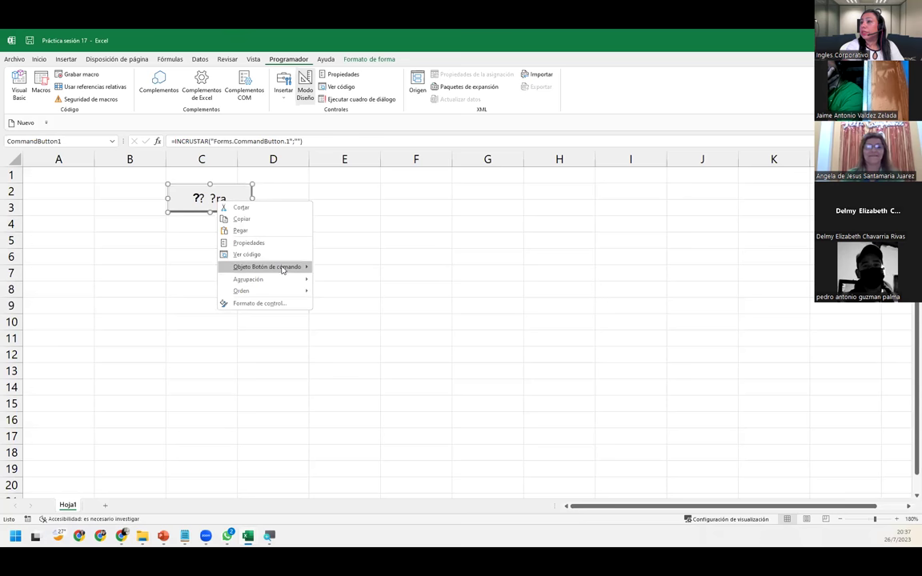
left_click(339, 268)
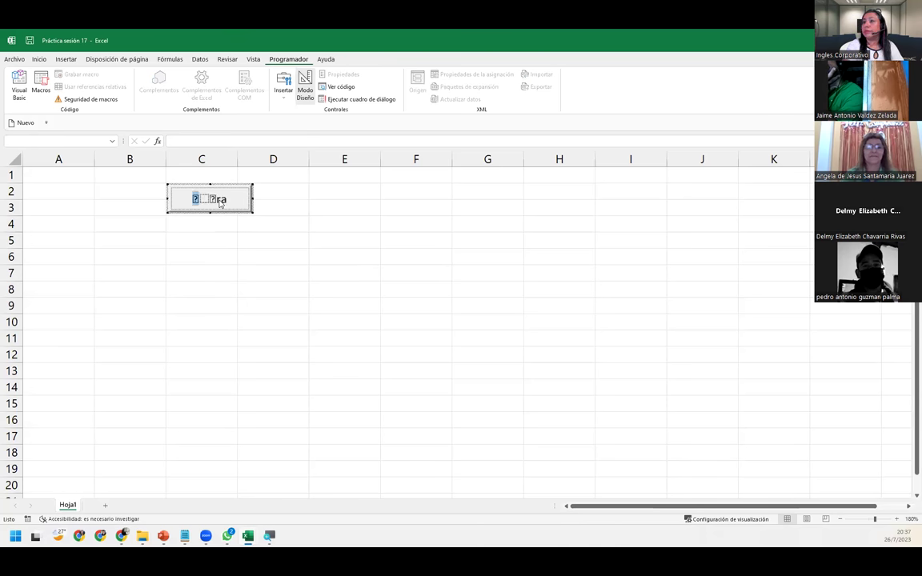
left_click_drag(192, 200, 228, 199)
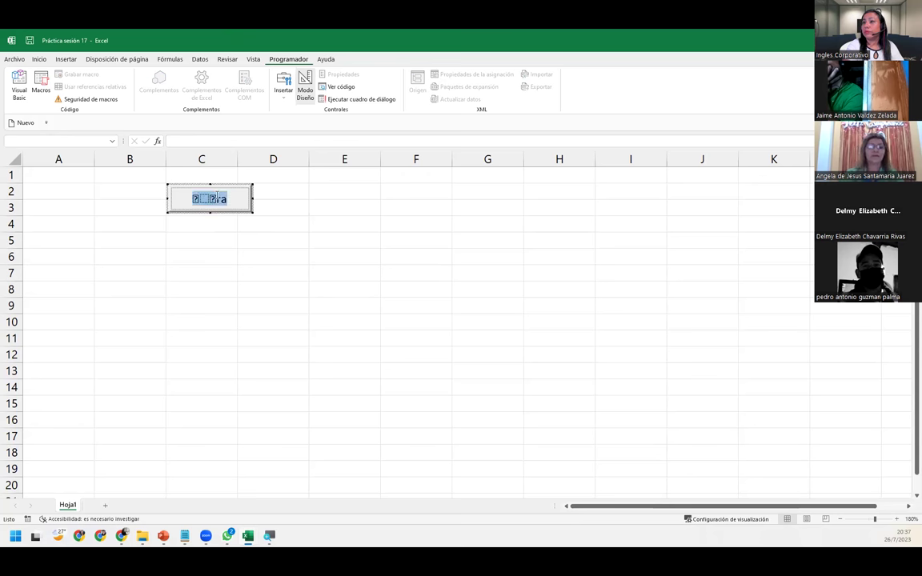
type("Conversor de")
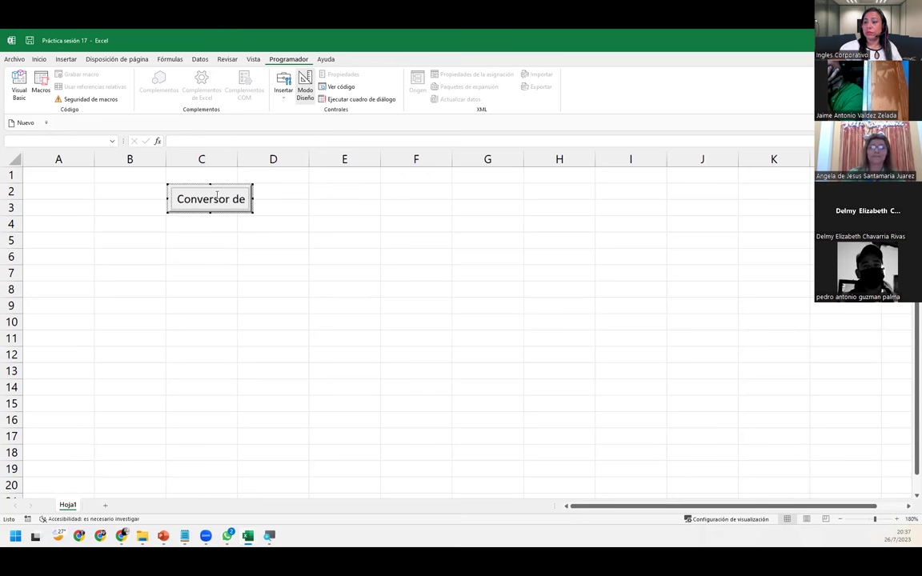
left_click_drag(231, 199, 276, 200)
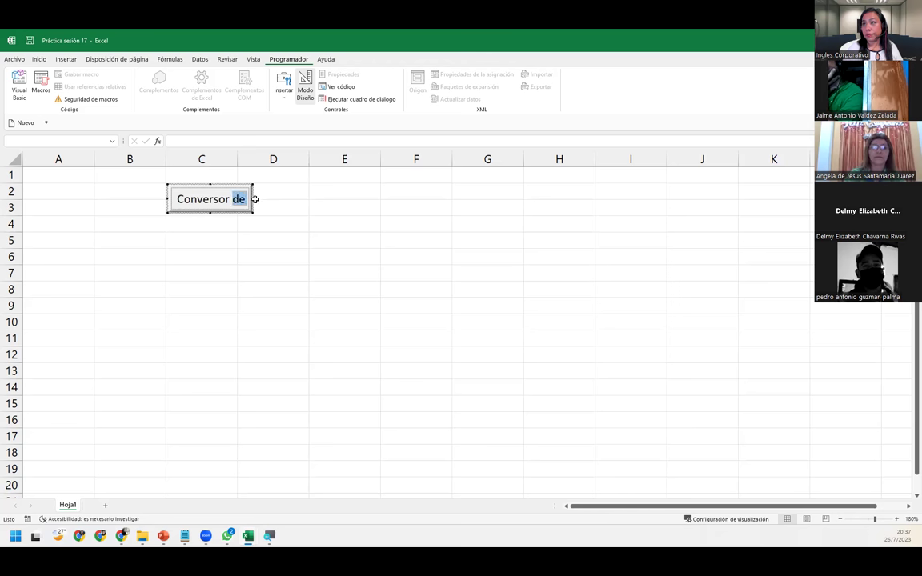
left_click_drag(255, 200, 337, 199)
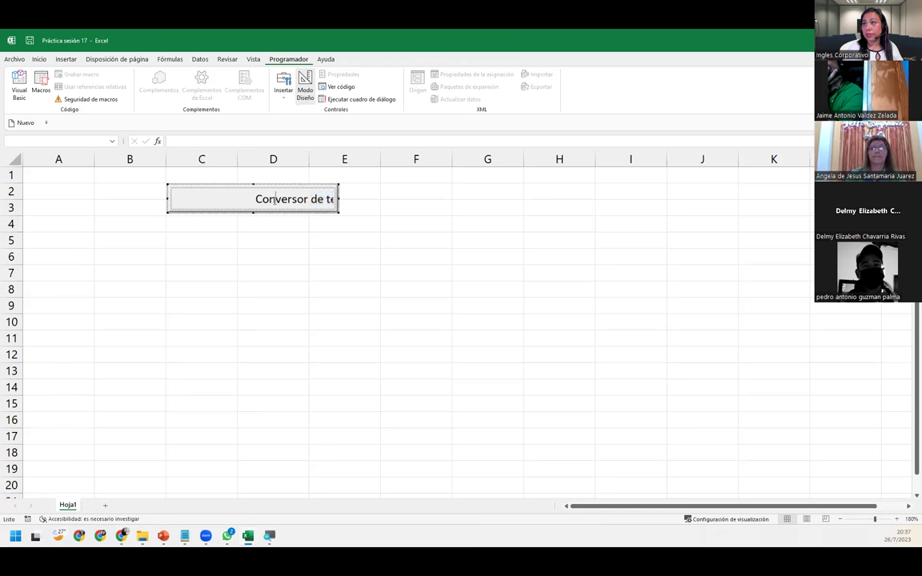
left_click(40, 59)
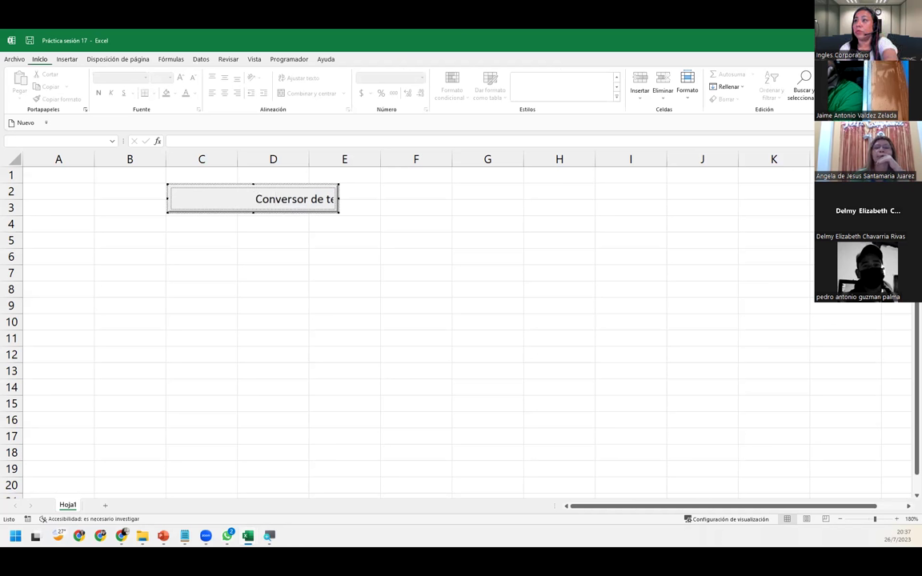
- Complete the caption with 'temperatura' and narrow the button to fit it
double_click(328, 202)
key("BackSpace")
type("tempe")
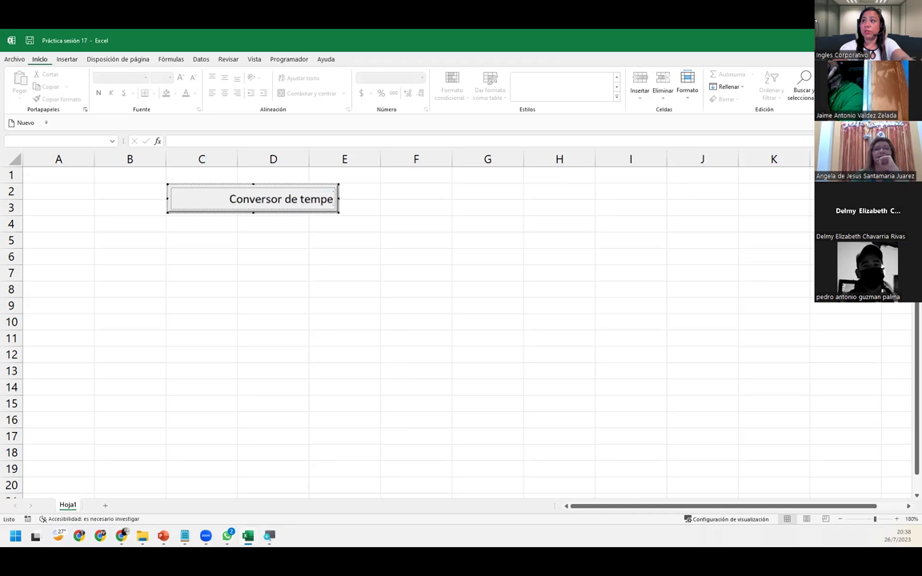
type("ratura")
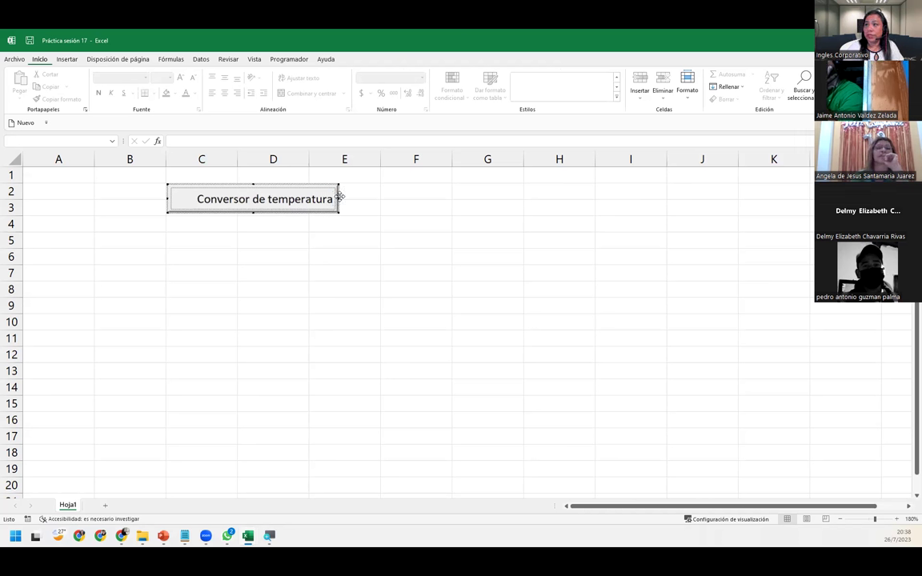
left_click_drag(339, 199, 329, 199)
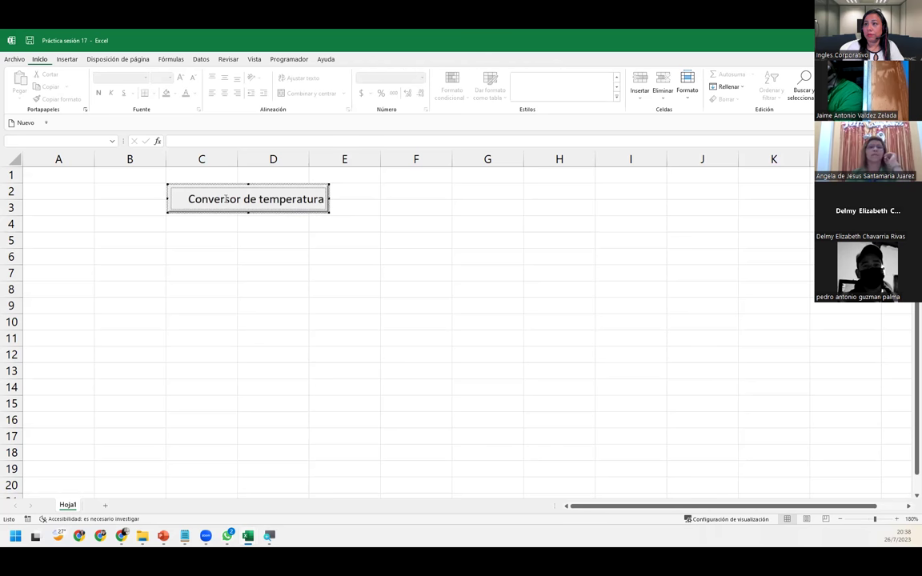
left_click(167, 199)
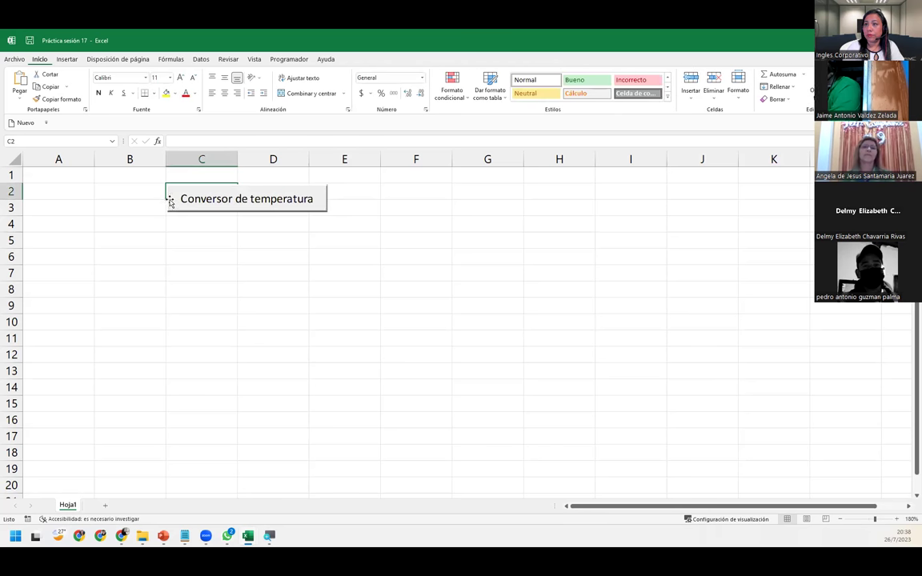
- Narrow the button, move it down-left to B3:D4, and reselect it
left_click(167, 199)
left_click_drag(167, 200, 179, 199)
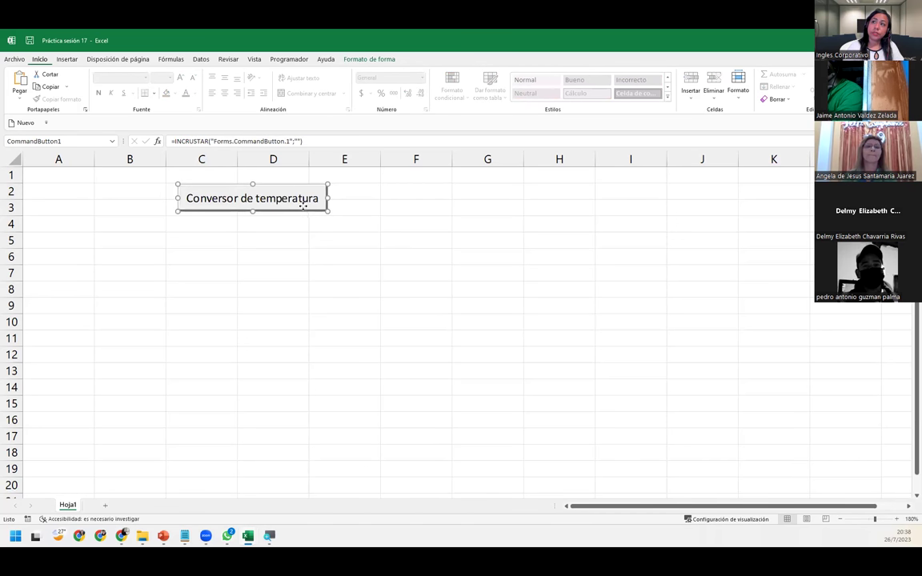
left_click_drag(305, 211, 269, 222)
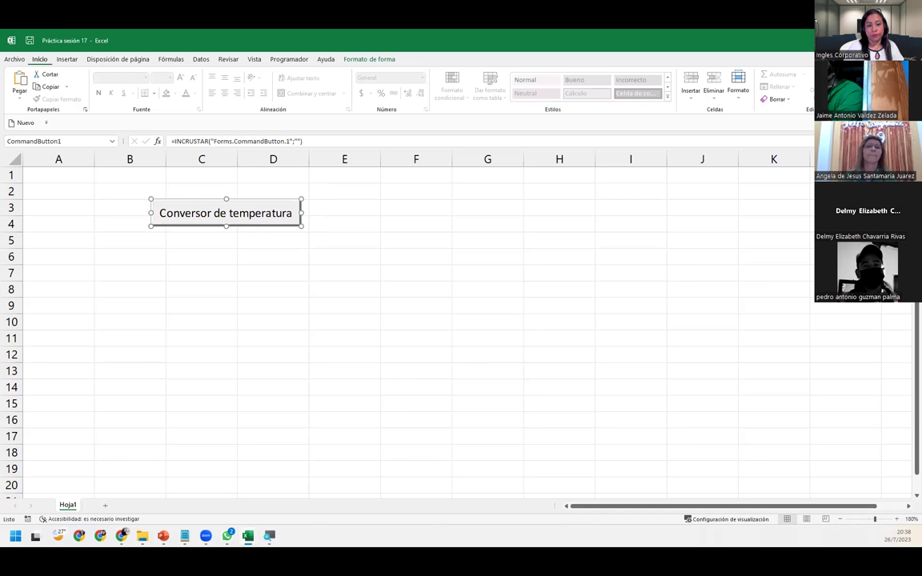
key("alt+Tab")
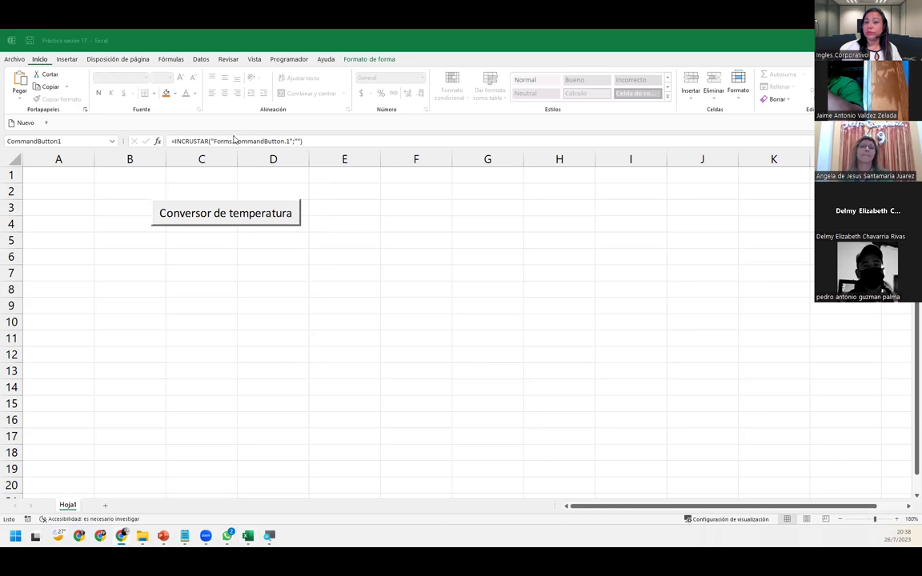
left_click(254, 214)
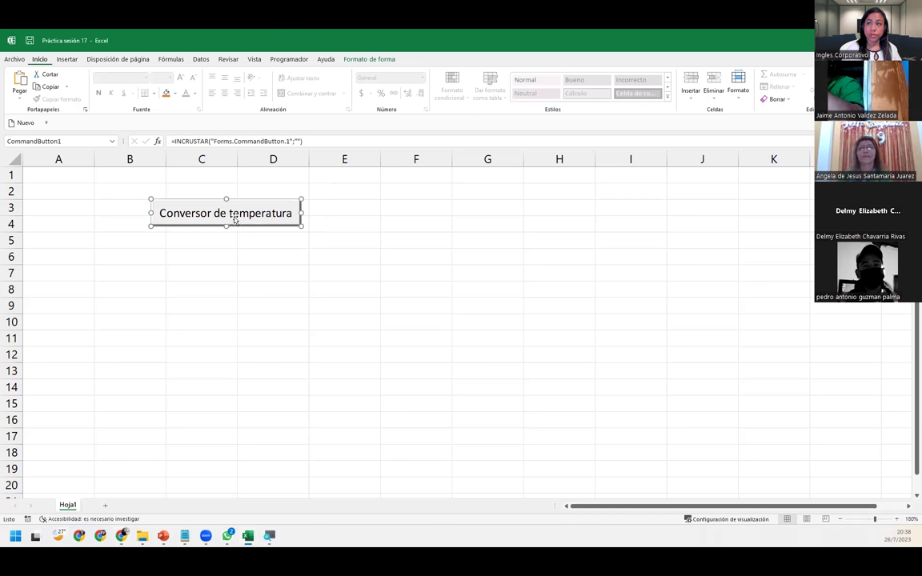
- In CommandButton1_Click, enter FrmConvertir.Show and remove the extra blank line before End Sub
double_click(235, 219)
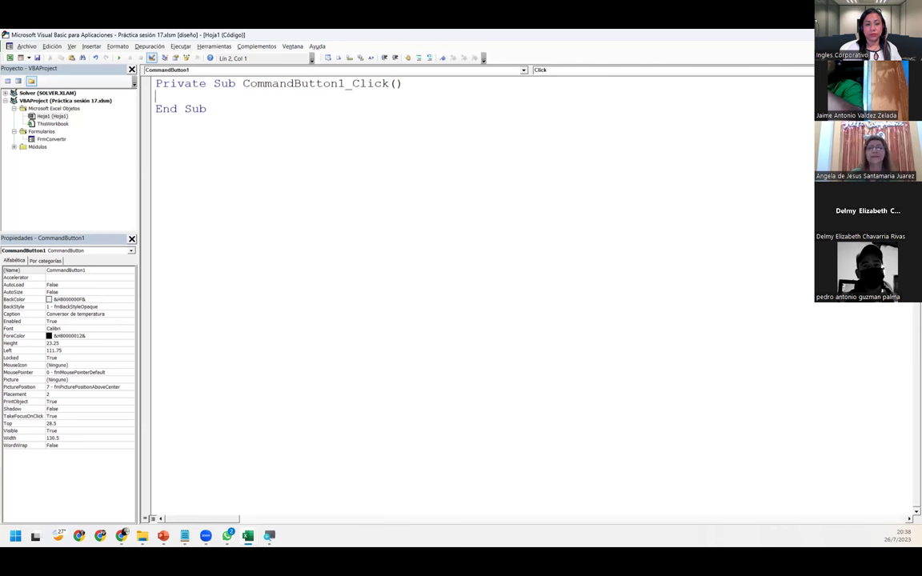
left_click(180, 100)
key("Tab")
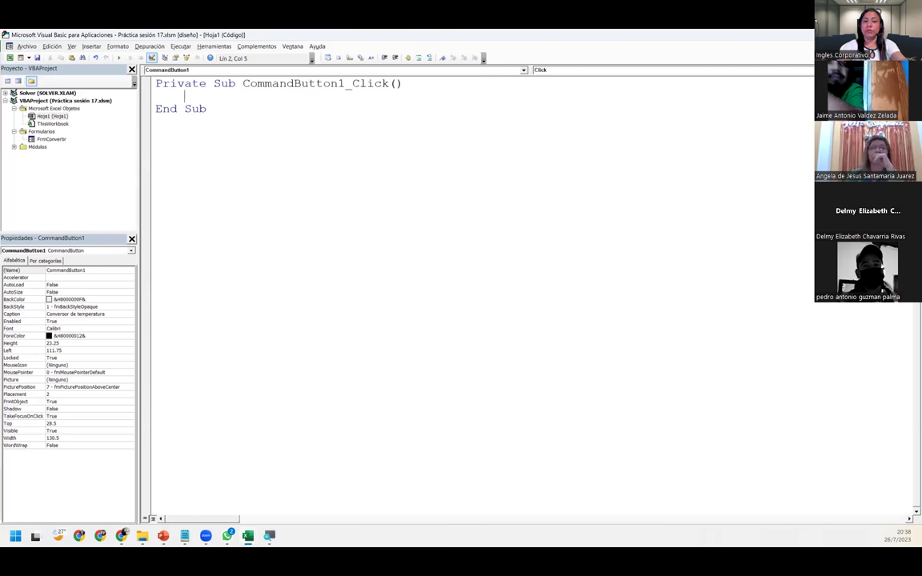
key("ctrl+space")
type("frm")
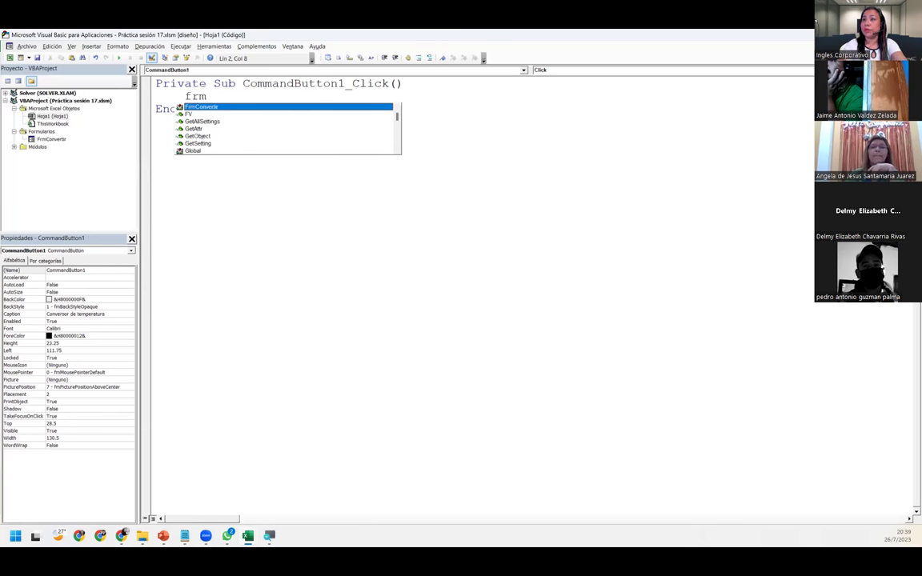
key("Tab")
type(".show")
key("Down")
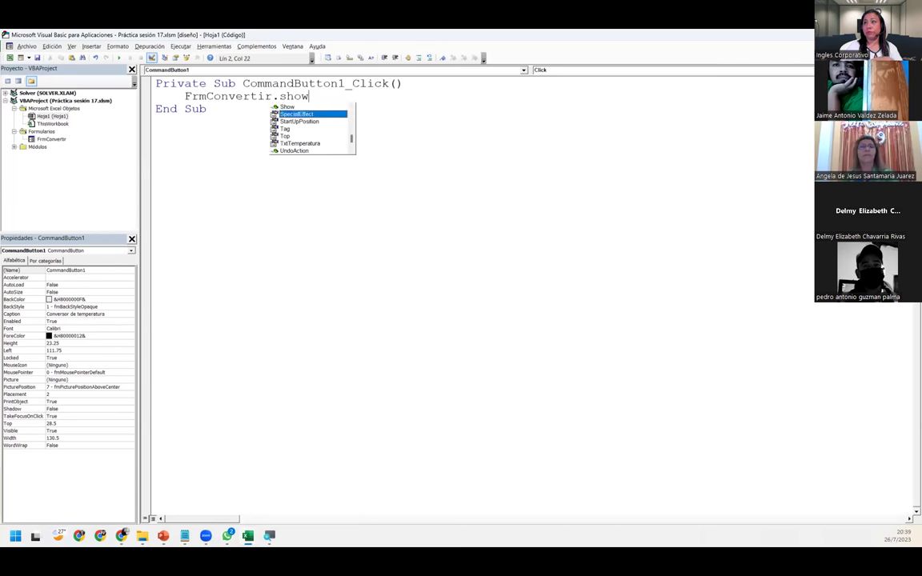
key("Up")
key("Return")
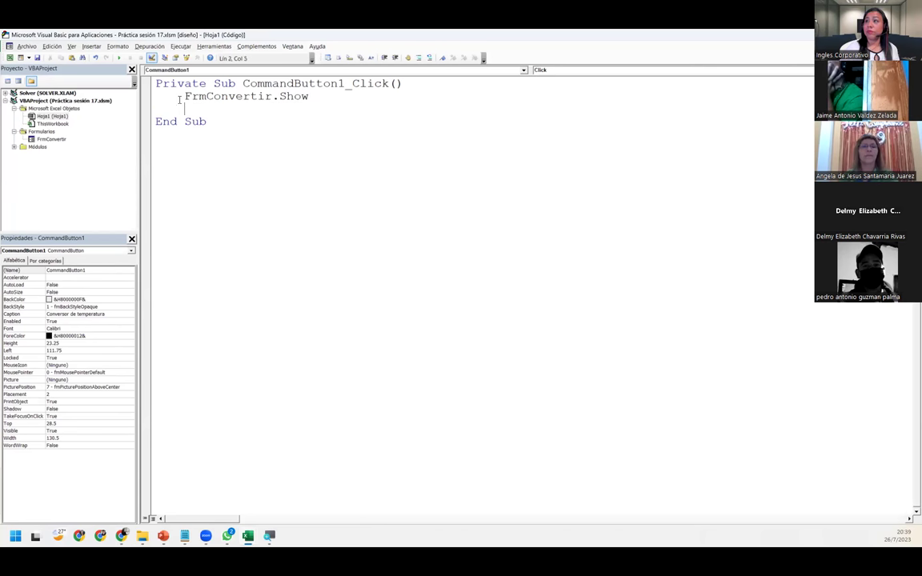
key("BackSpace")
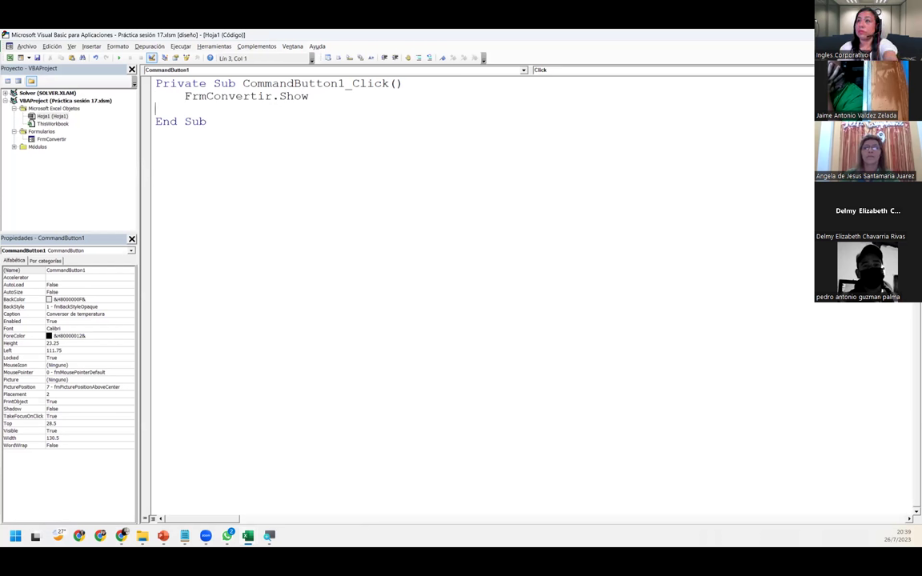
key("BackSpace")
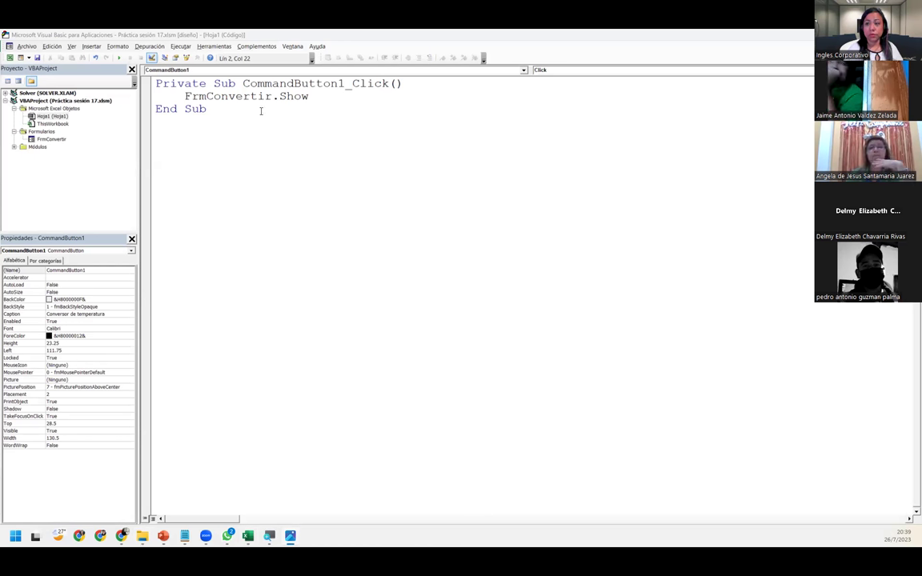
left_click(220, 282)
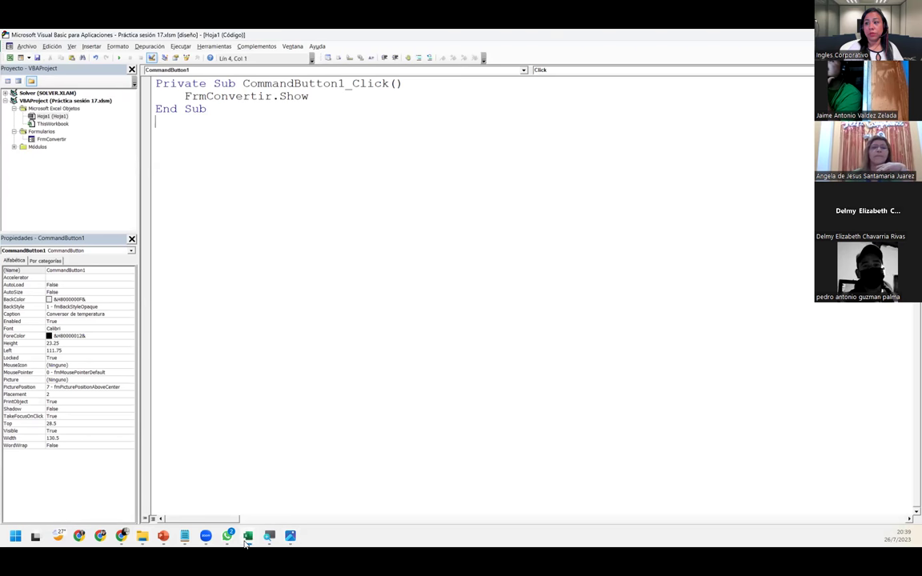
mouse_move(248, 536)
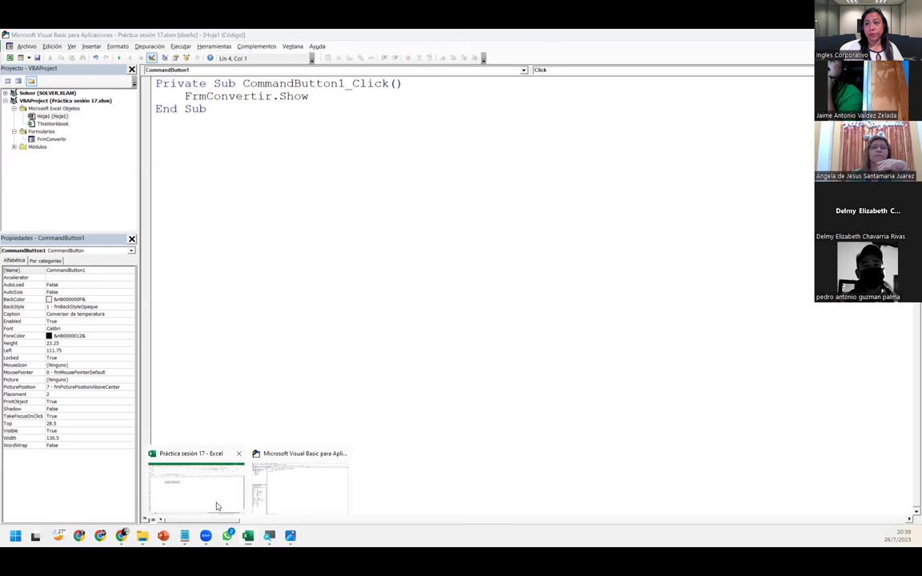
- Return to Excel and reselect the Conversor de temperatura button, briefly reopening its code
left_click(216, 504)
key("Escape")
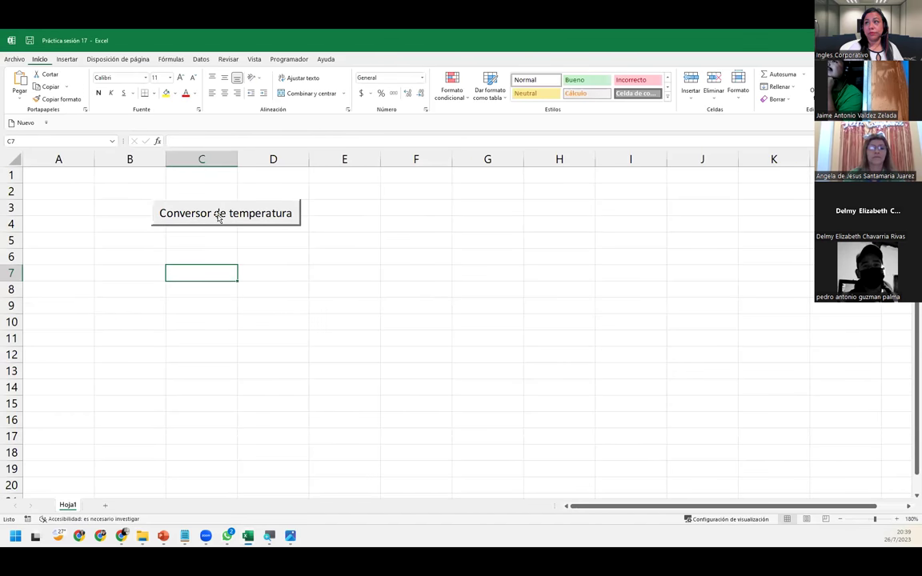
left_click(218, 217)
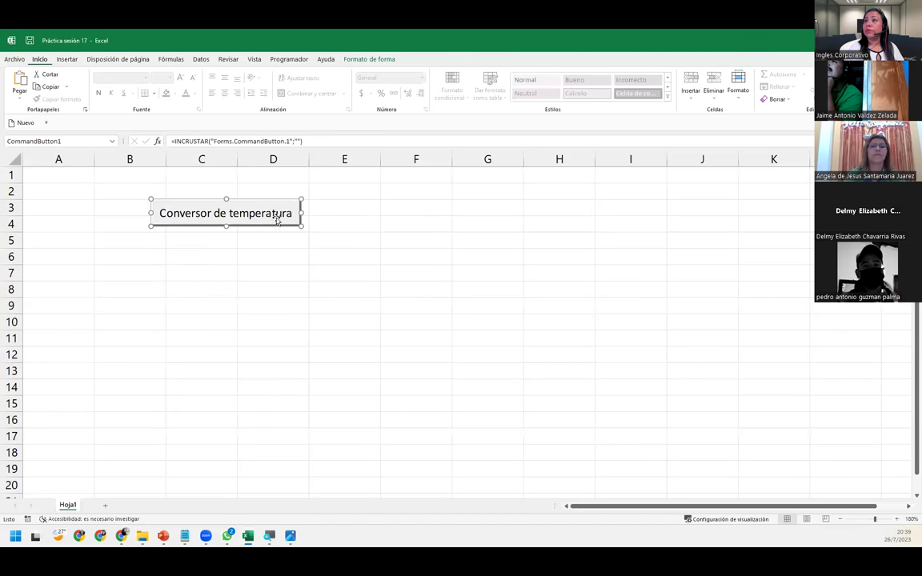
left_click(368, 58)
left_click(362, 270)
left_click(296, 227)
double_click(295, 227)
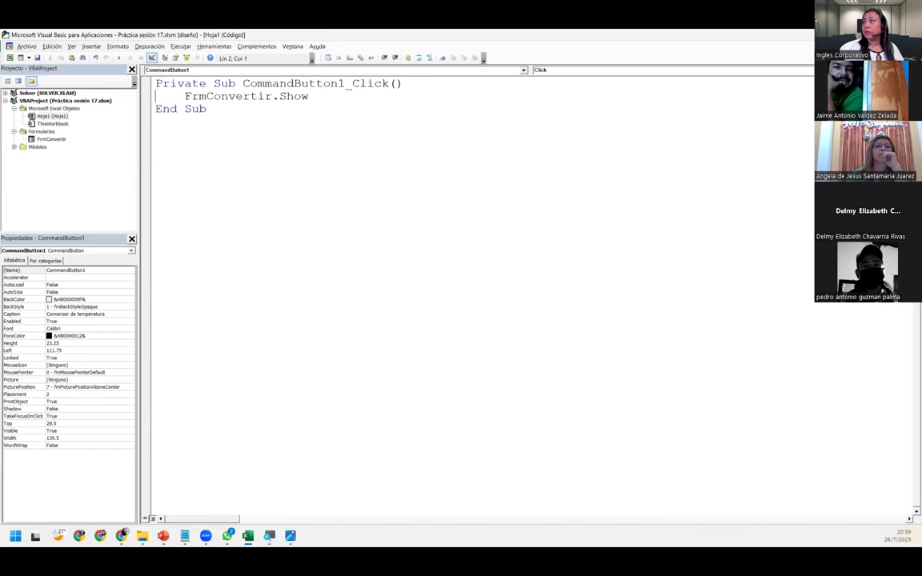
key("alt+F11")
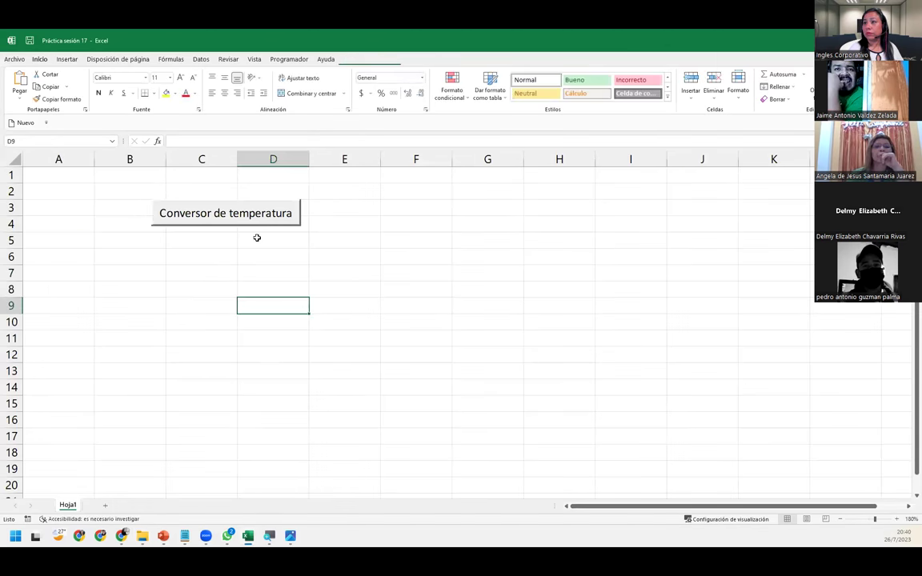
- Drag the button up and left onto B2:C3
right_click(245, 222)
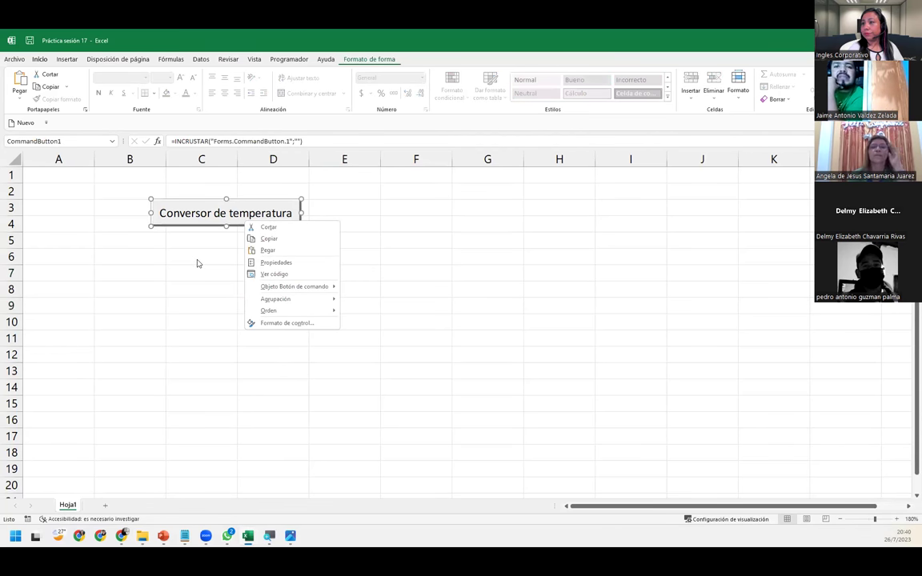
key("Escape")
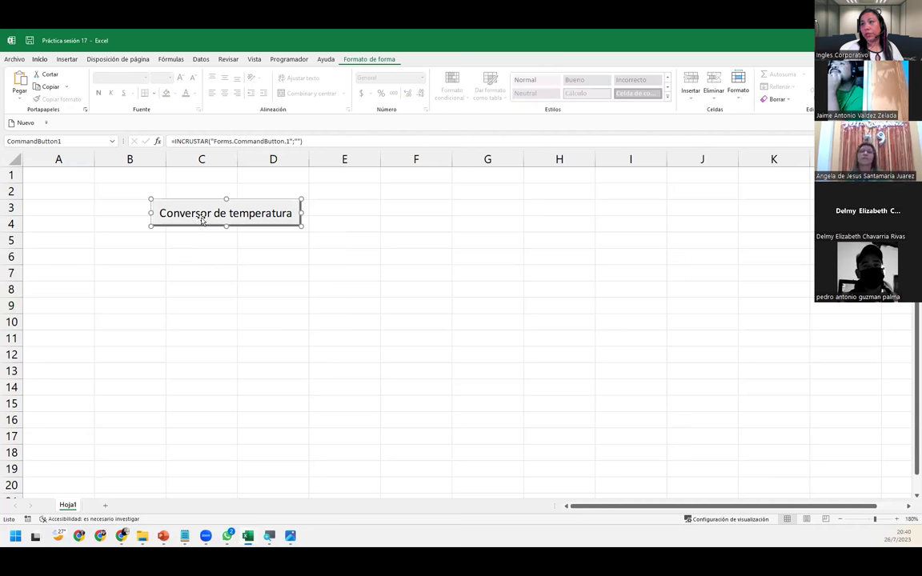
left_click(191, 256)
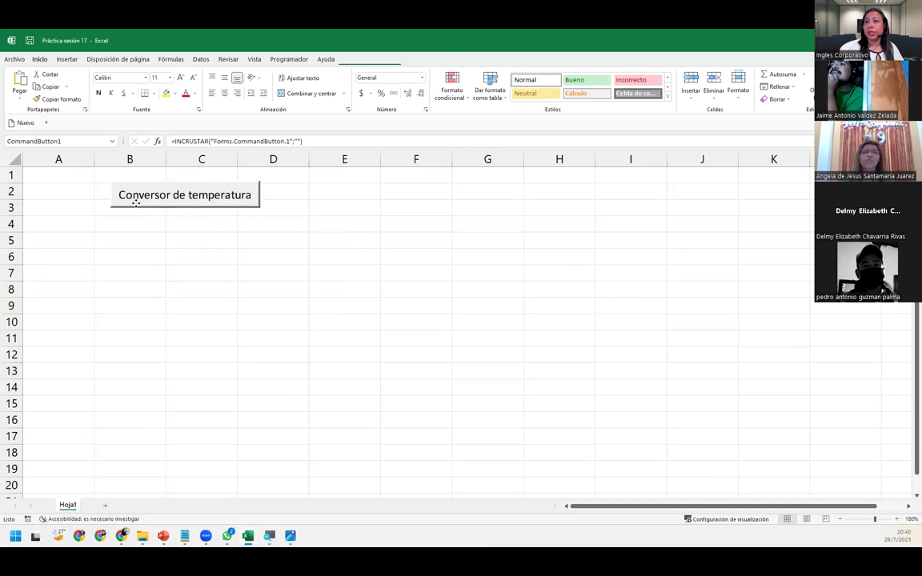
left_click_drag(179, 223, 127, 207)
left_click(195, 272)
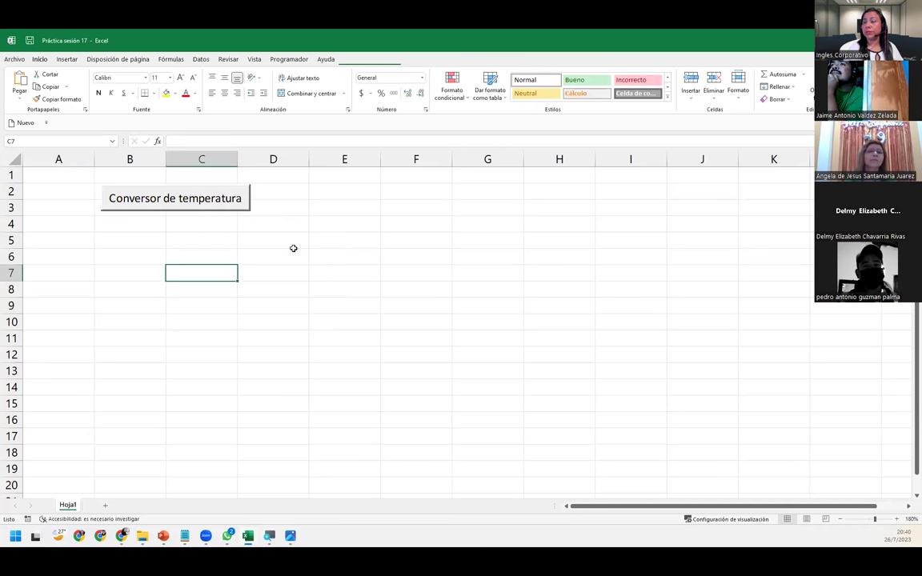
- Click the Conversor de temperatura button to open FrmConvertir, then close the form
left_click(287, 60)
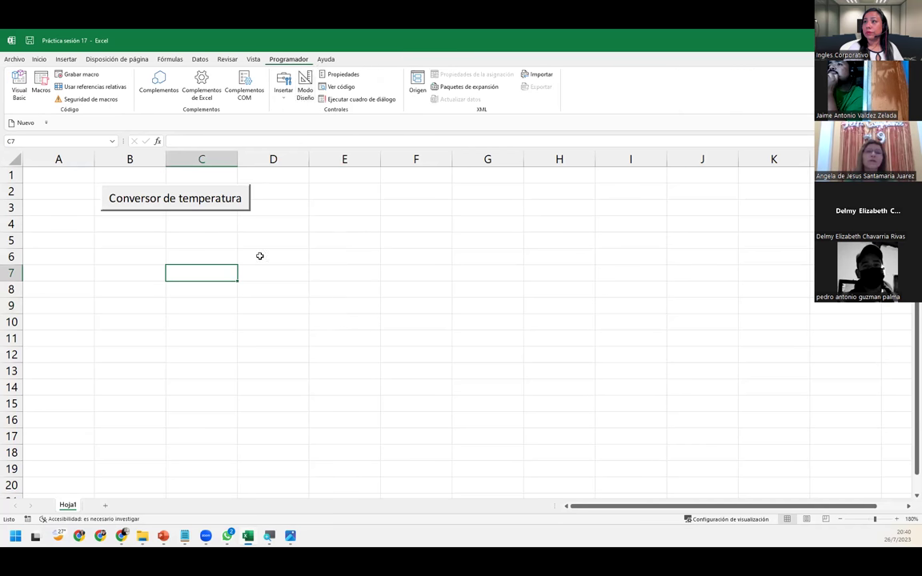
left_click(222, 204)
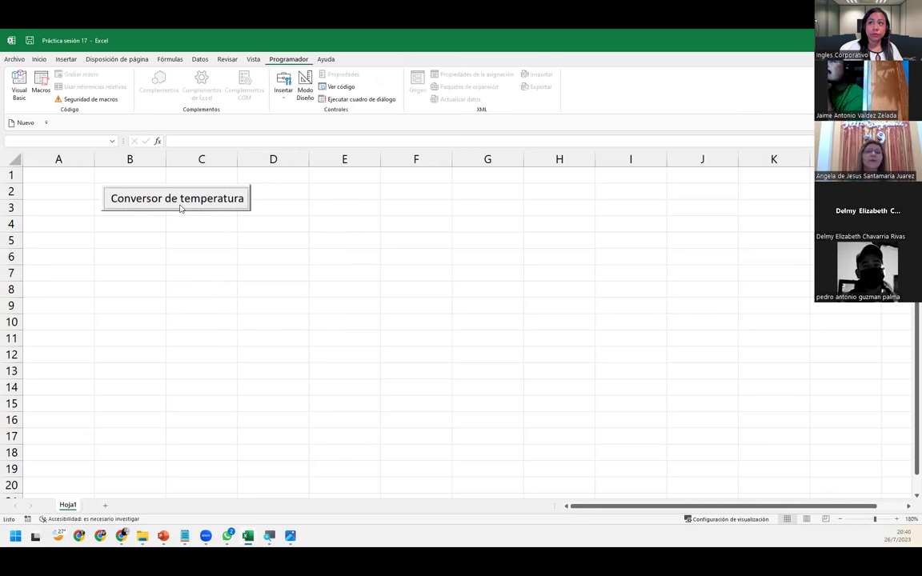
left_click(181, 208)
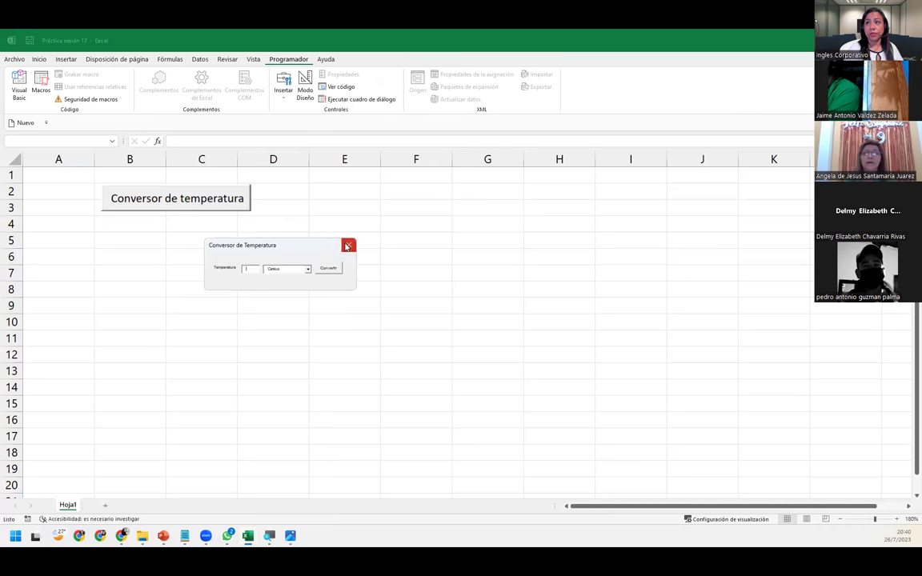
left_click(349, 245)
- Glance at the presentation slide and the button's VBA code, then return to Excel
mouse_move(269, 536)
left_click(228, 536)
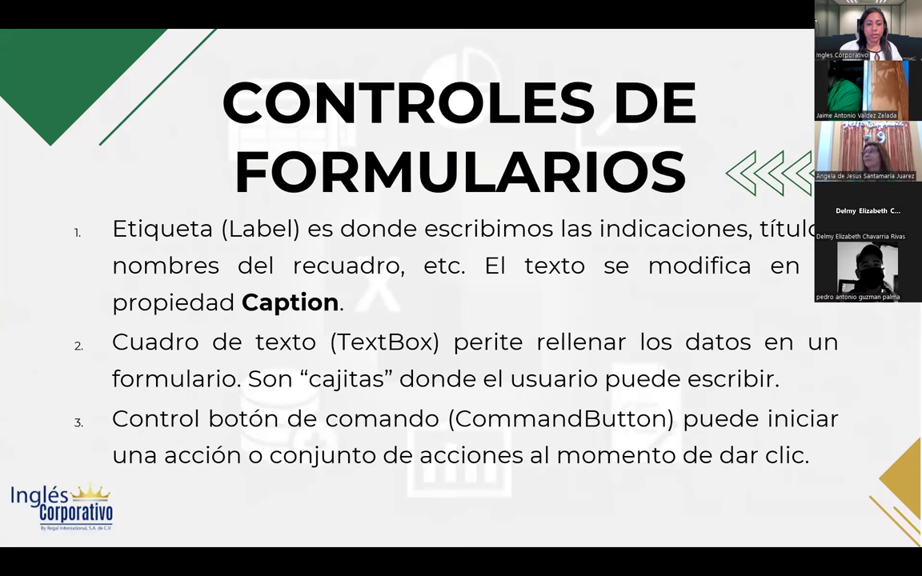
left_click(248, 536)
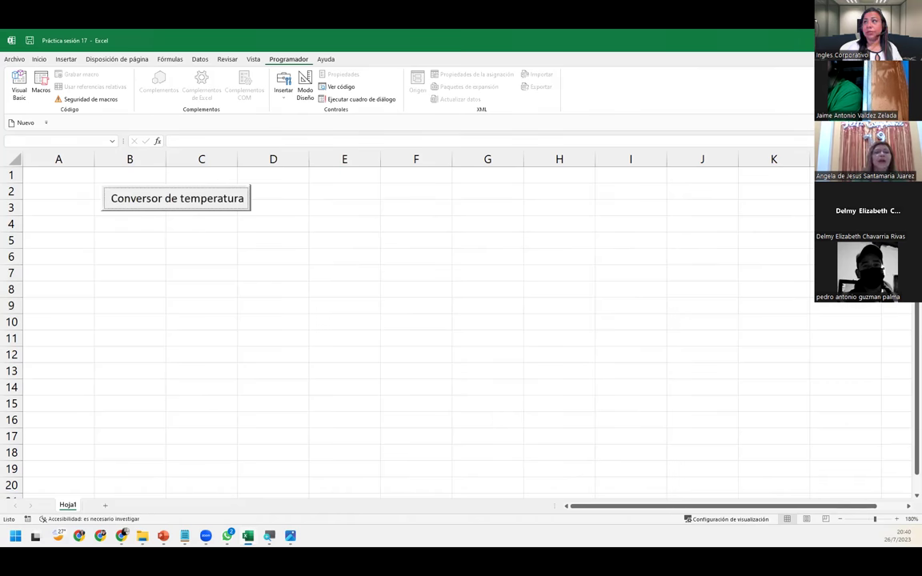
left_click(18, 84)
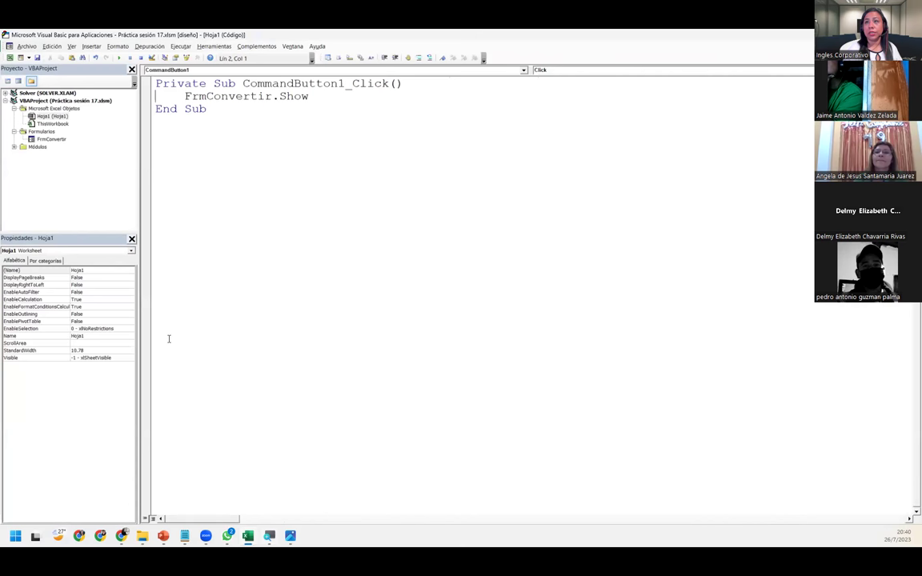
left_click(9, 58)
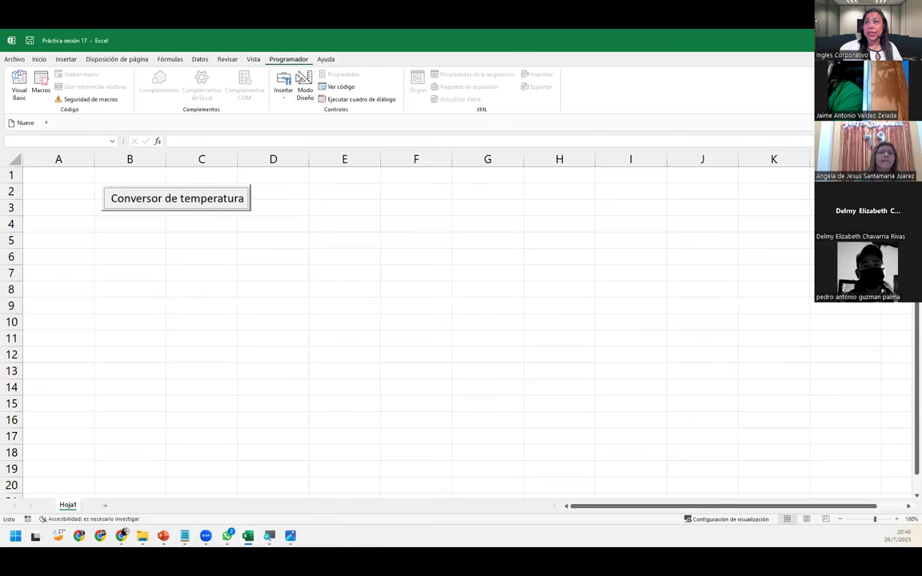
- In design mode, shift the button slightly right and down, then leave design mode
left_click(304, 84)
left_click(226, 197)
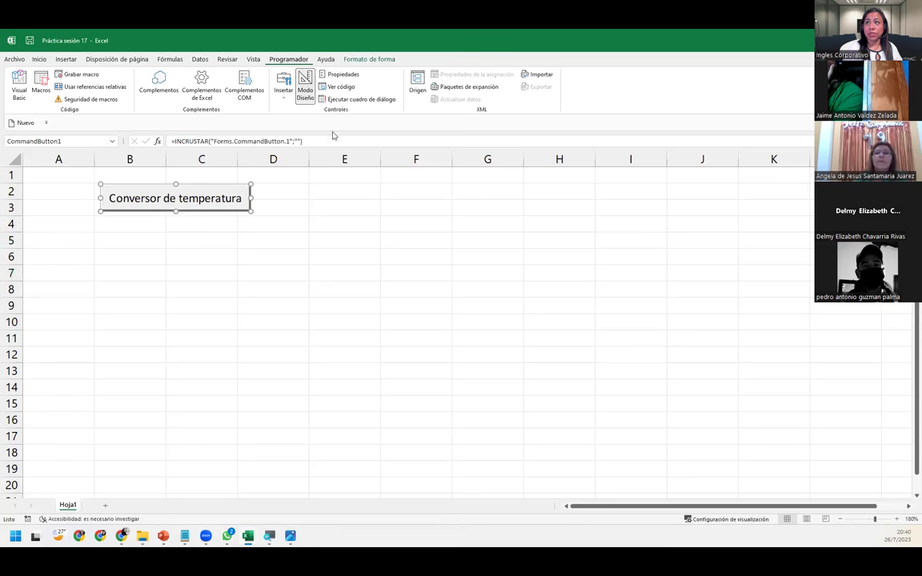
mouse_move(138, 196)
left_mouse_down()
mouse_move(183, 202)
mouse_move(188, 216)
left_mouse_up()
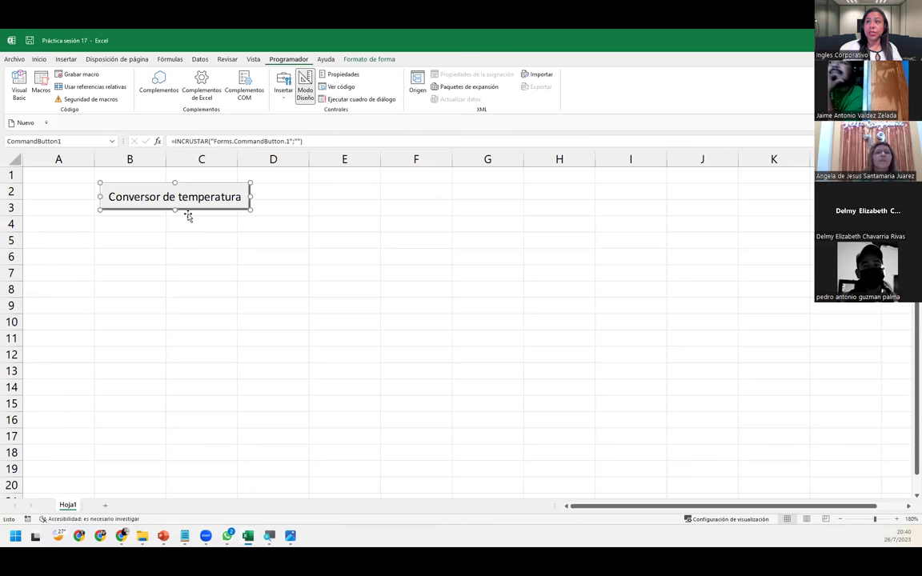
left_click(306, 92)
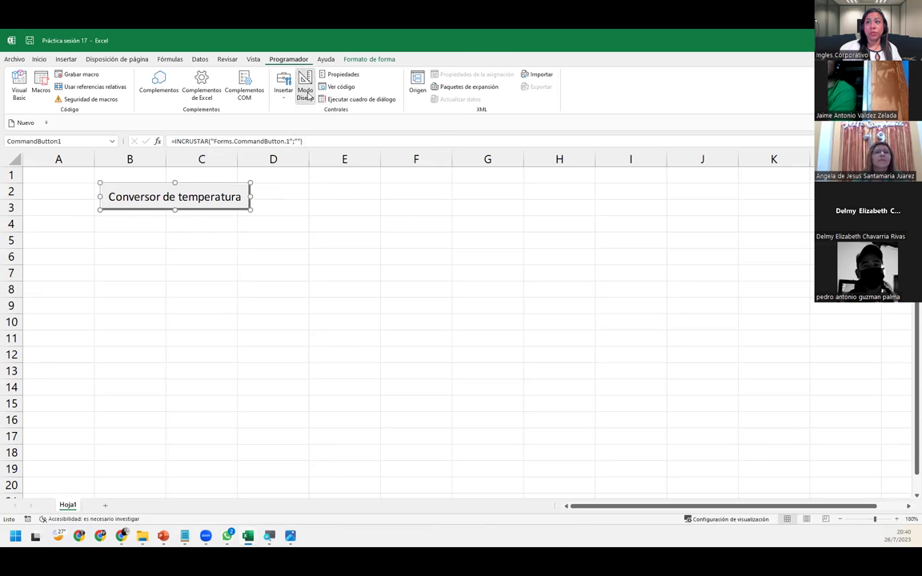
- Open the converter form from the button, drag it mid-sheet, close it, and re-enter design mode
left_click(156, 199)
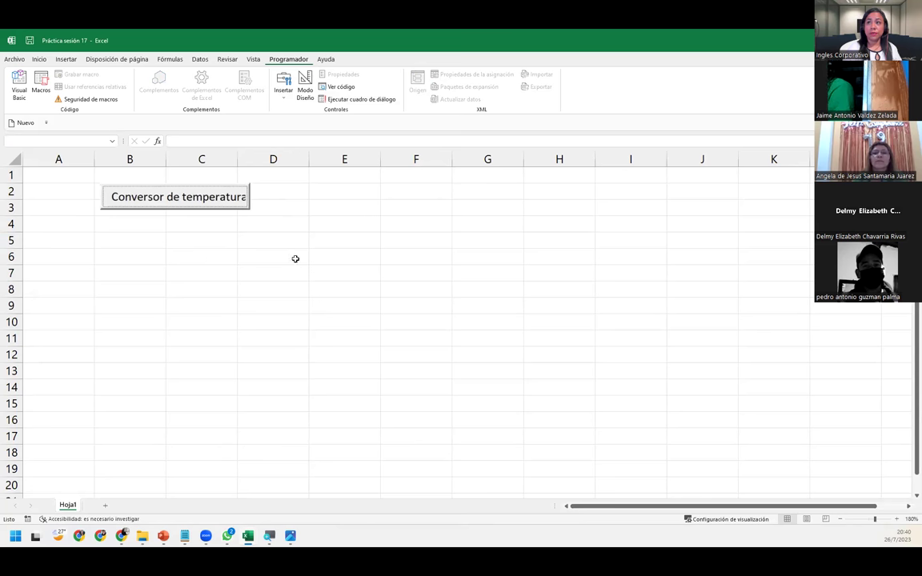
left_click(184, 196)
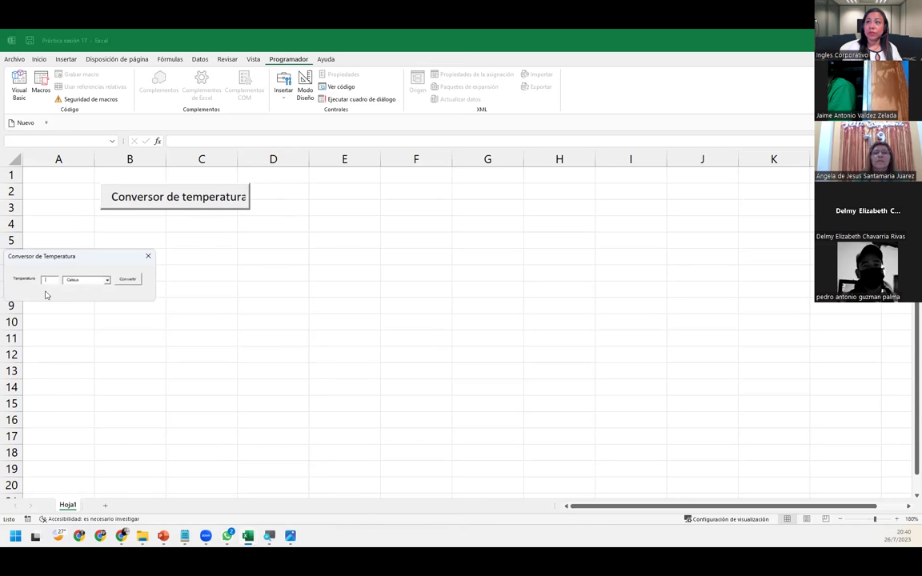
left_click_drag(47, 262, 230, 272)
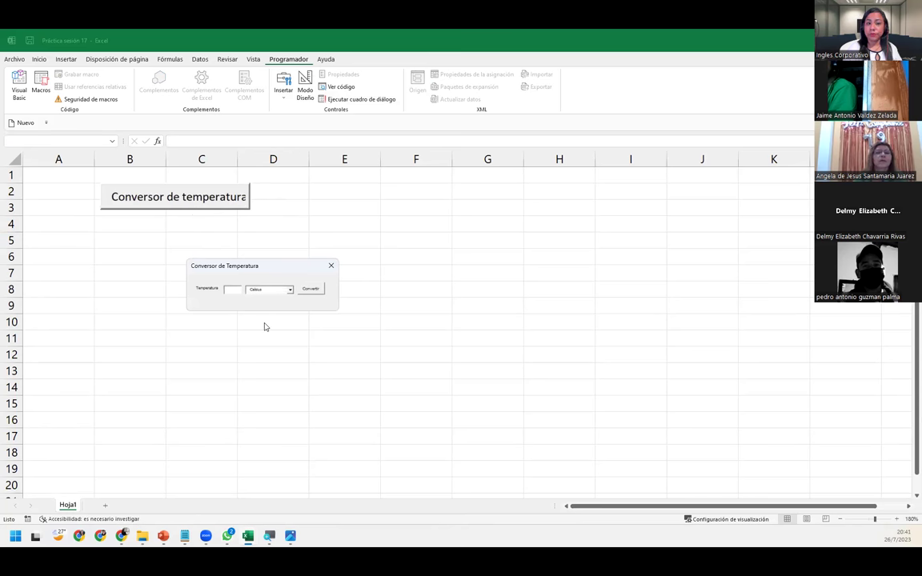
left_click(330, 265)
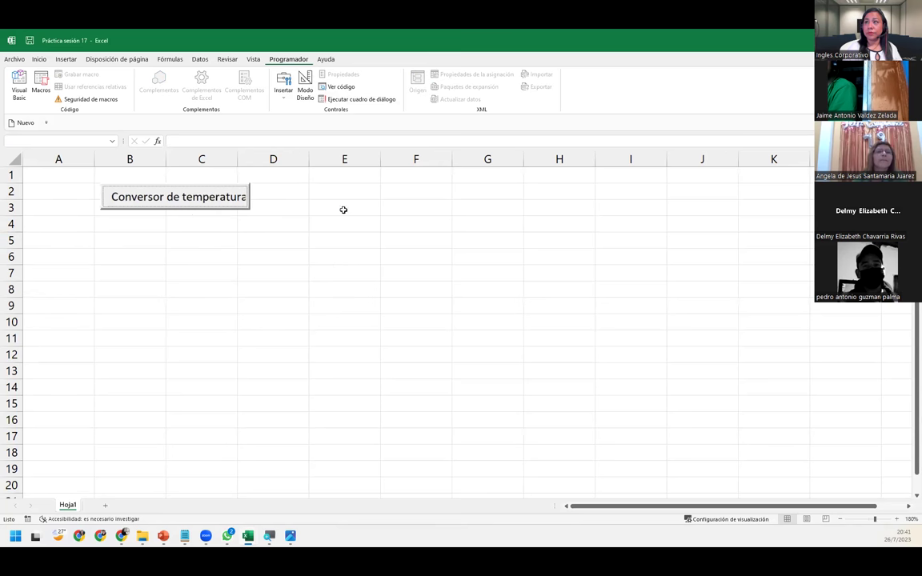
left_click(305, 86)
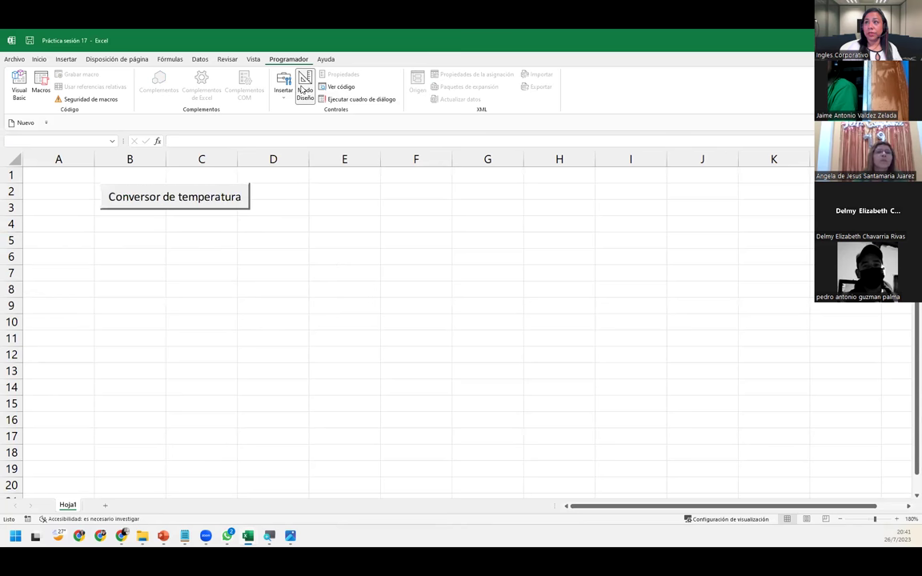
- Nudge the Conversor de temperatura button slightly down and left
left_click(199, 198)
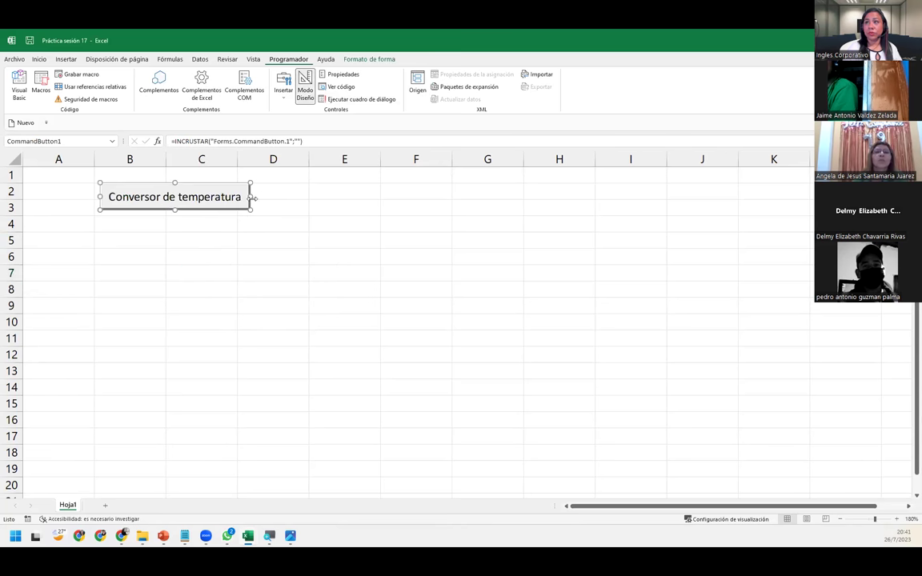
left_click_drag(254, 198, 198, 200)
left_click(198, 200)
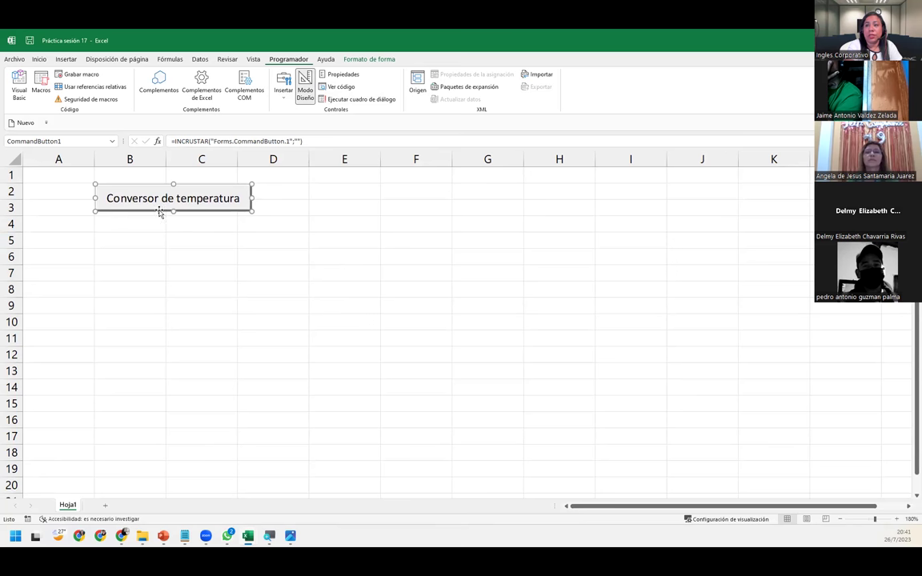
left_click(151, 160)
left_click(155, 188)
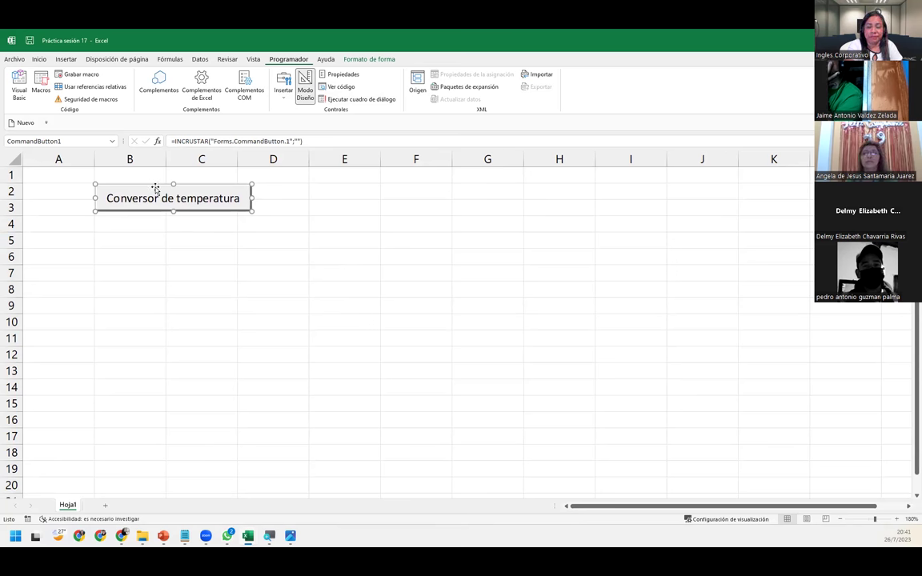
- Widen column B to 25.11 and make row 2 taller around the button
left_click(38, 59)
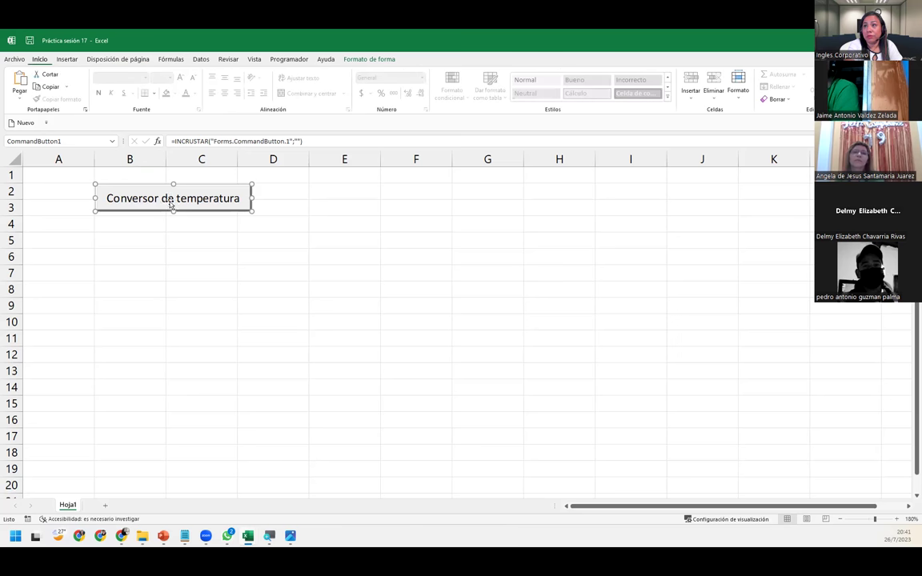
left_click(103, 179)
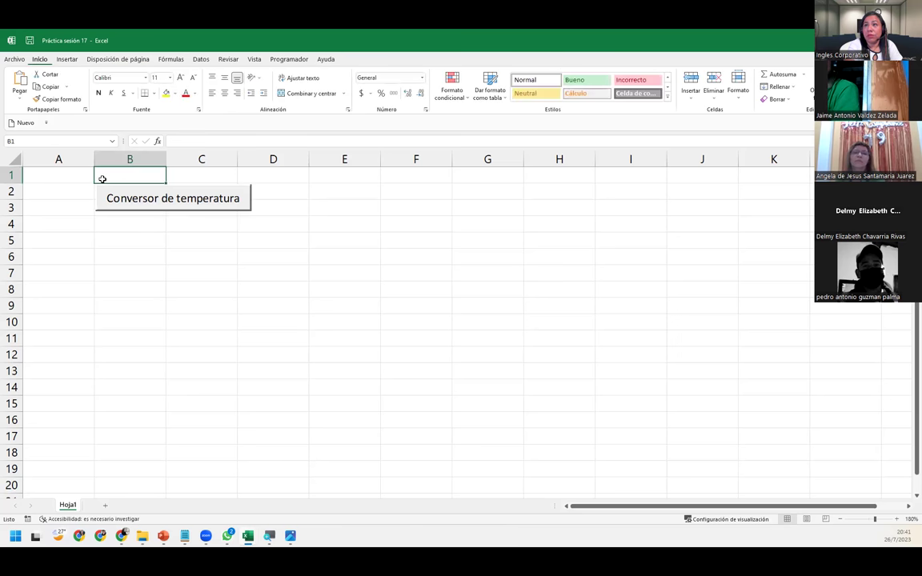
left_click_drag(167, 159, 258, 159)
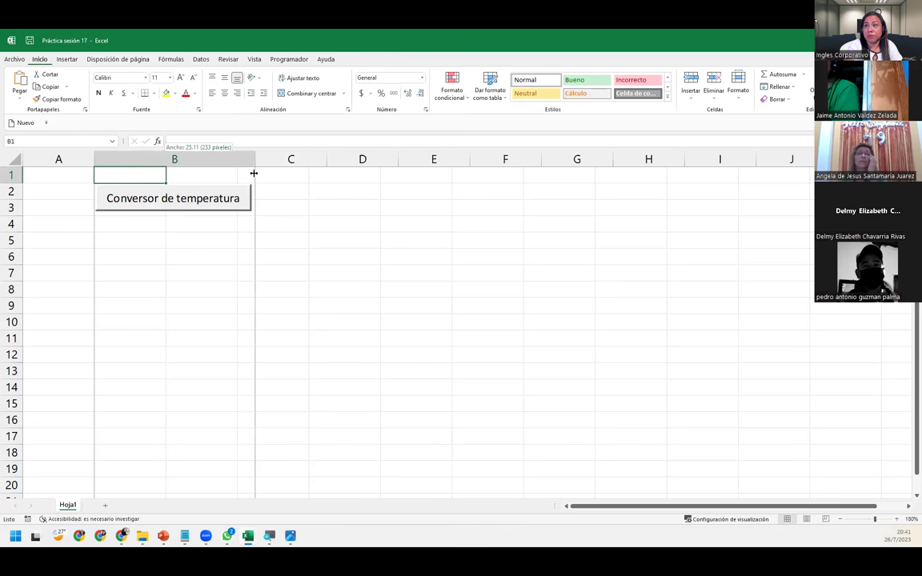
left_click_drag(19, 186, 24, 223)
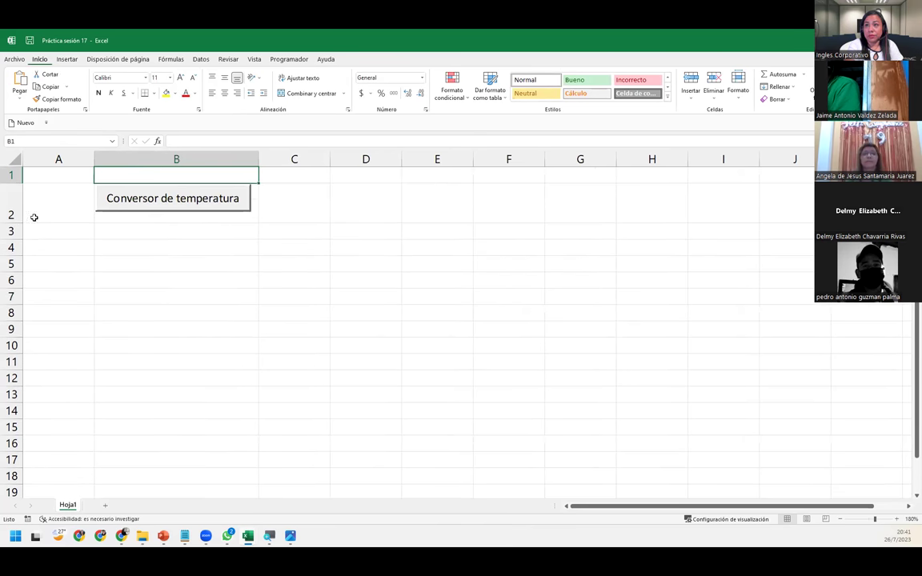
left_click_drag(170, 206, 174, 210)
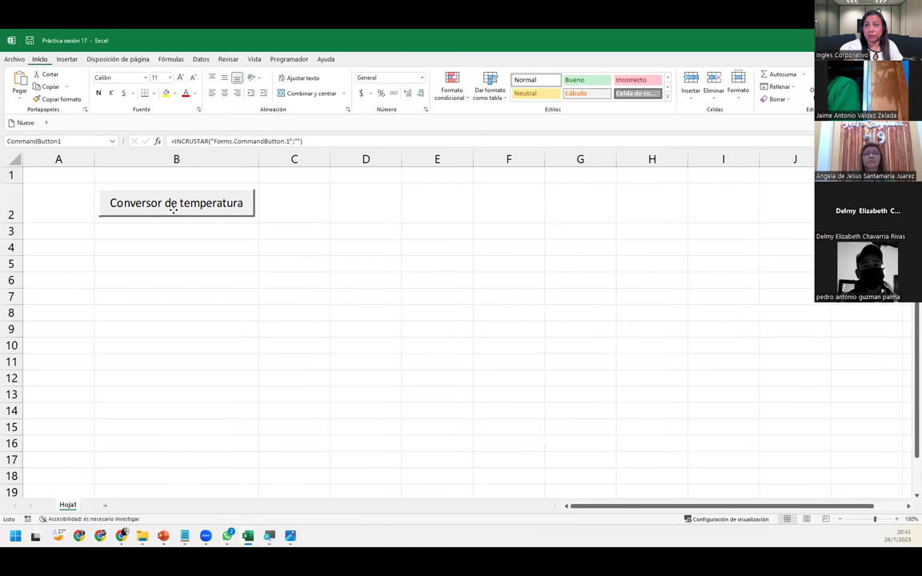
left_click(248, 265)
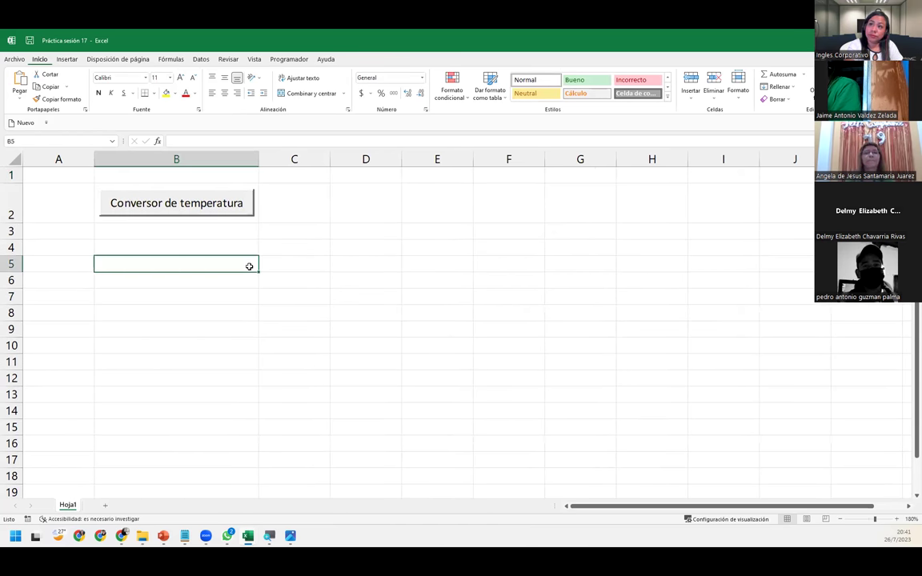
- Turn design mode off, open FrmConvertir from the button, drag it mid-sheet, and close it
left_click(288, 58)
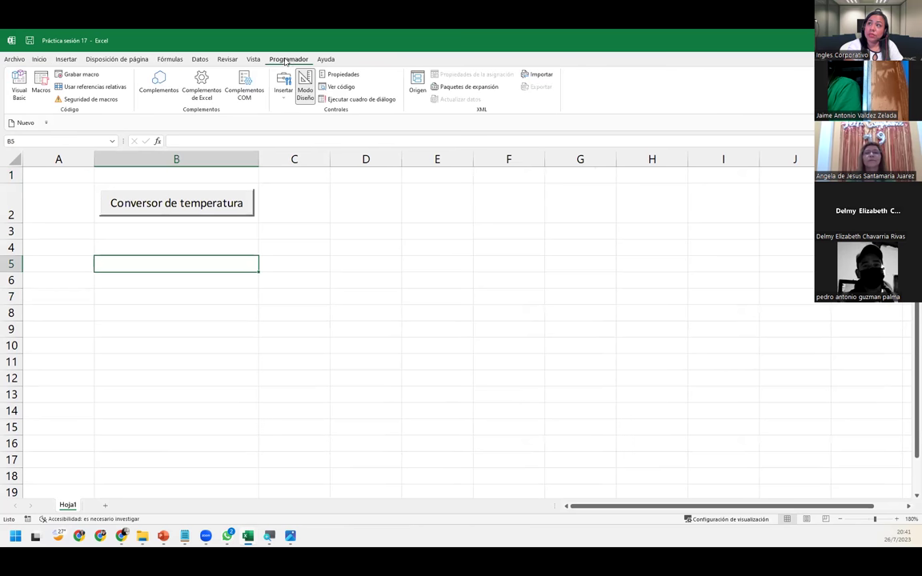
left_click(299, 97)
left_click(294, 249)
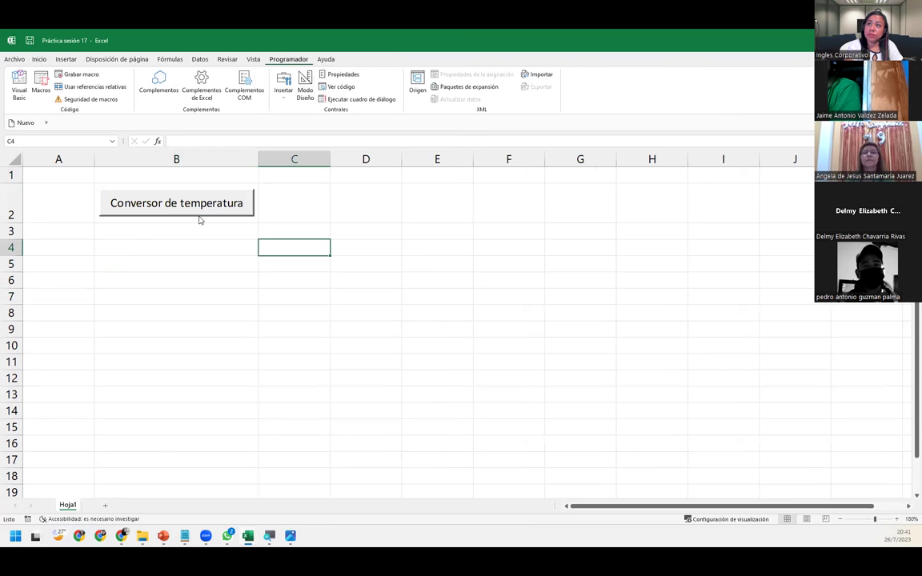
left_click(194, 209)
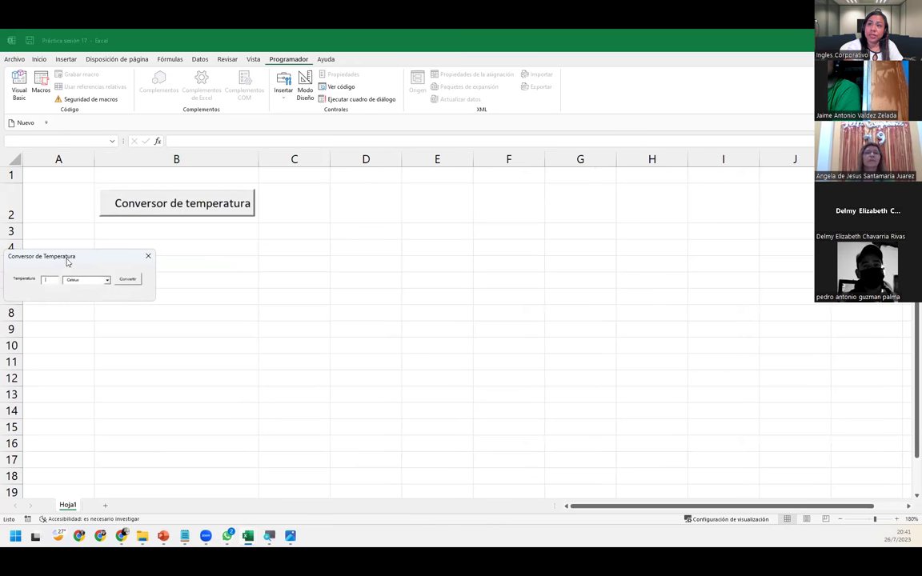
left_click_drag(72, 262, 269, 258)
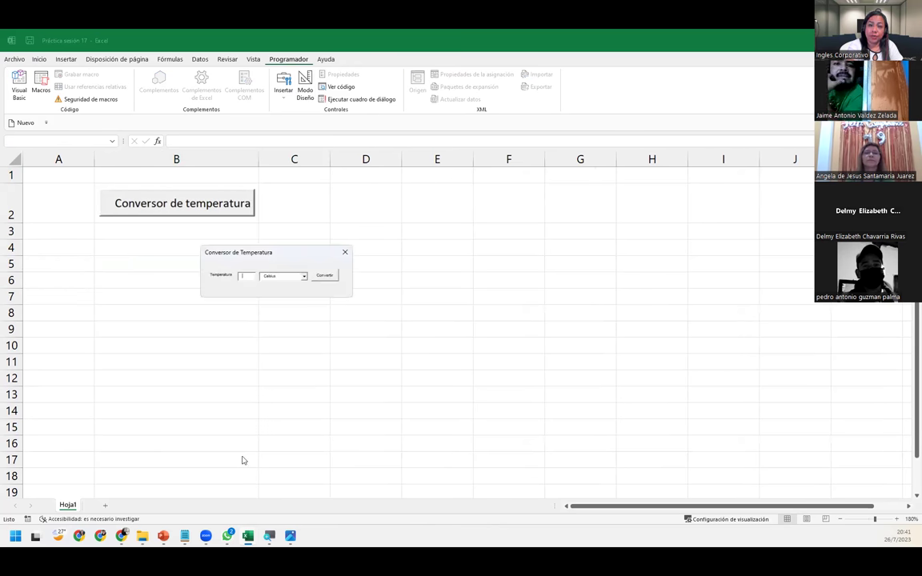
left_click(345, 253)
left_click(208, 253)
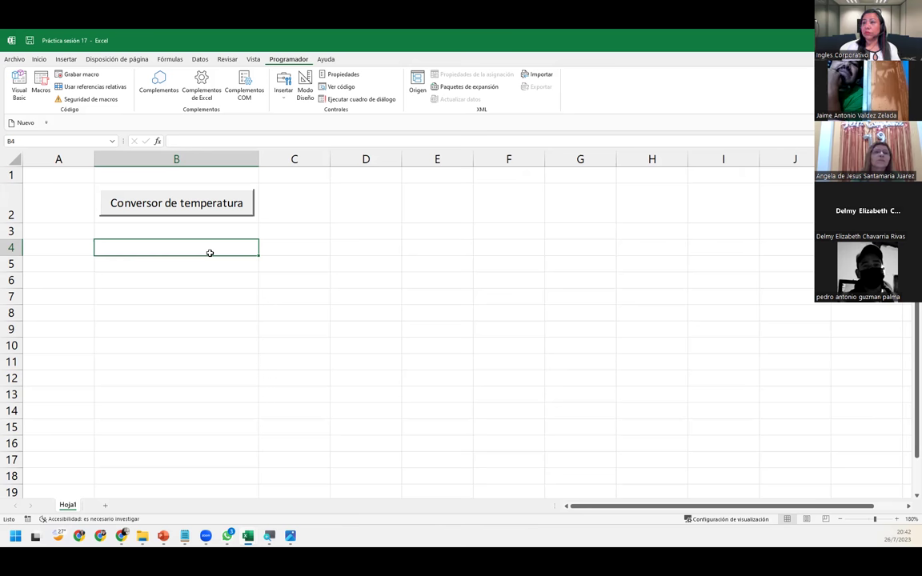
- In design mode, open the Conversor de temperatura button's Click code and select the FrmConvertir.Show line
left_click(308, 84)
left_click(222, 207)
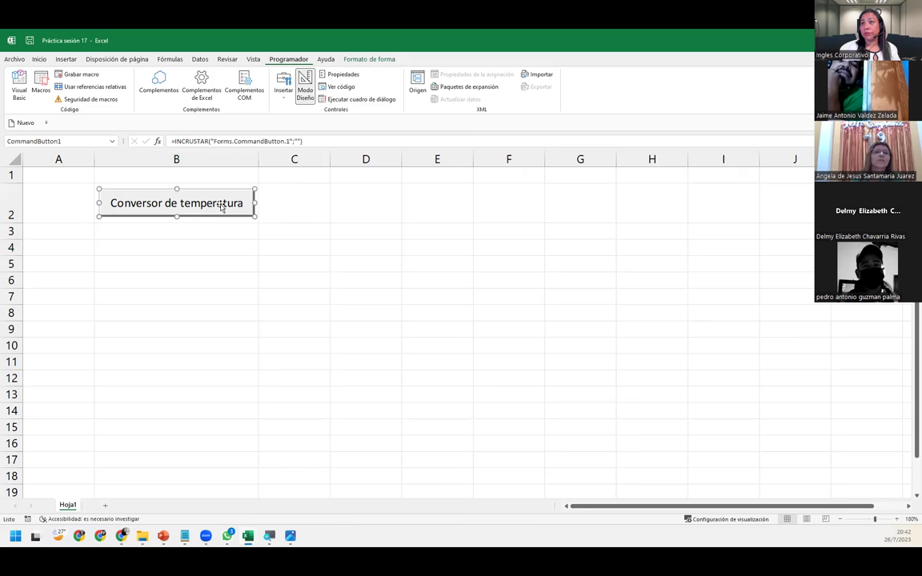
double_click(223, 206)
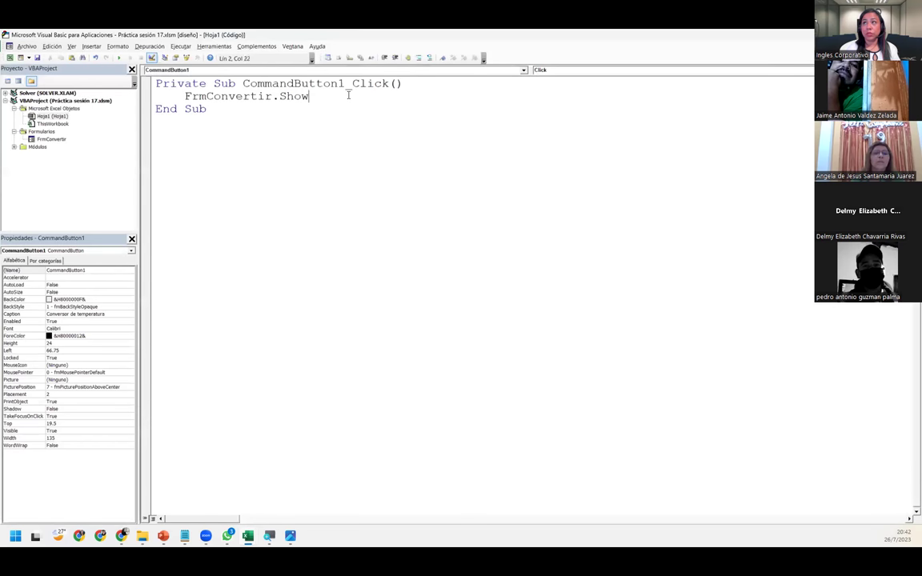
left_click_drag(348, 95, 154, 96)
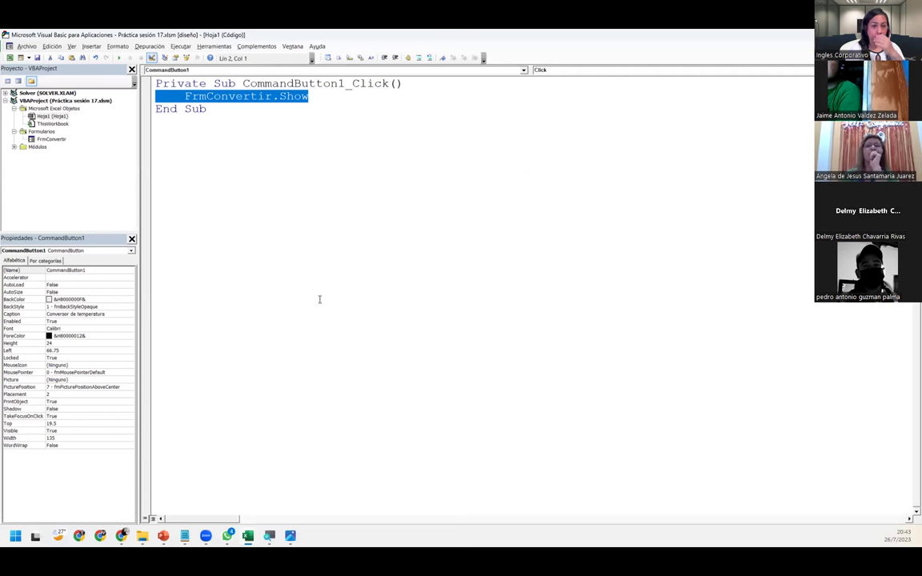
key("alt+Tab")
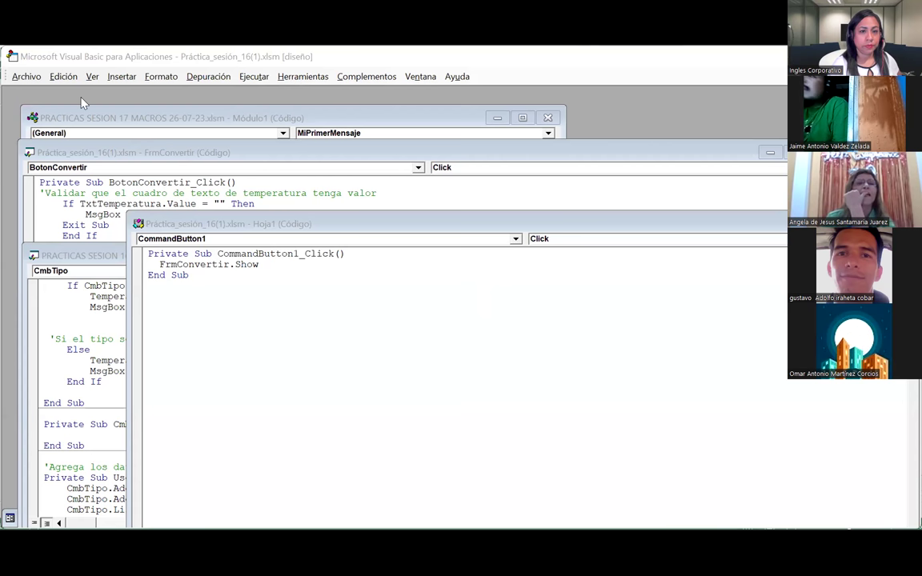
- Open the VBA editor's Archivo menu to close the editor and return to Excel
left_click(19, 77)
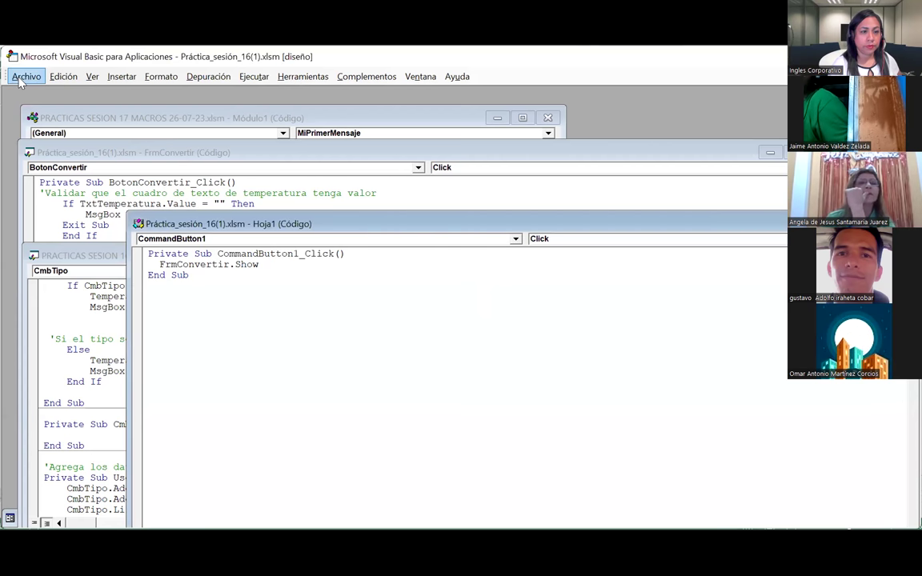
left_click(20, 78)
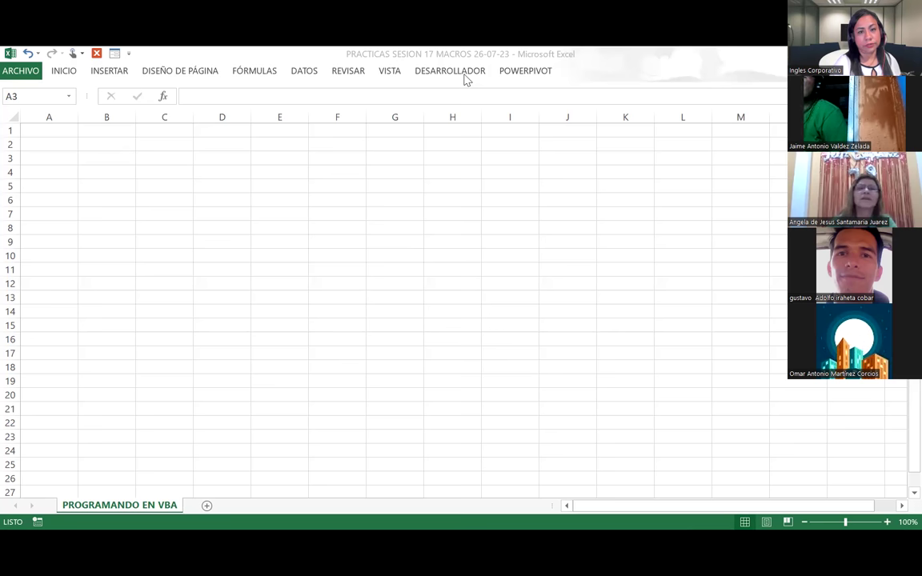
- Display the DESARROLLADOR ribbon tab in the workbook and pin the ribbon open
left_click(466, 80)
left_click(418, 71)
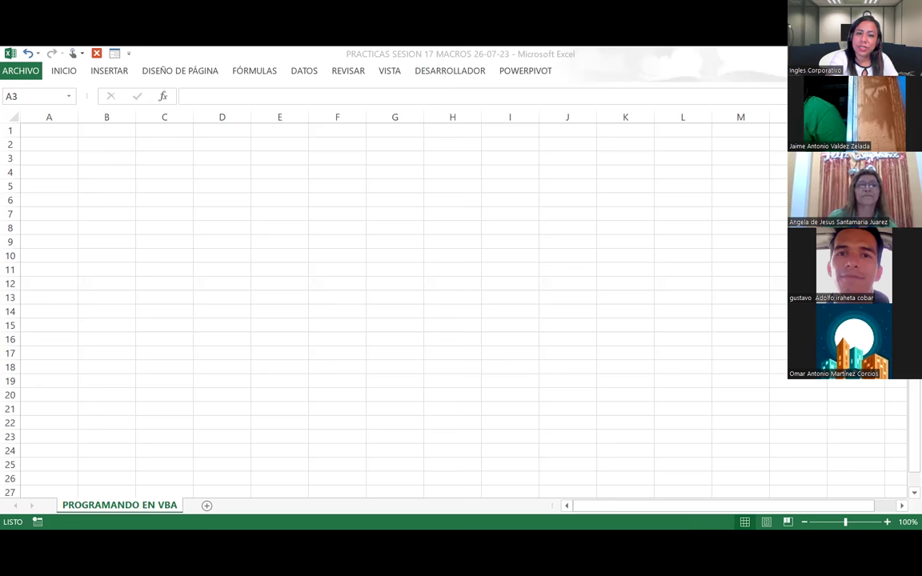
left_click(450, 72)
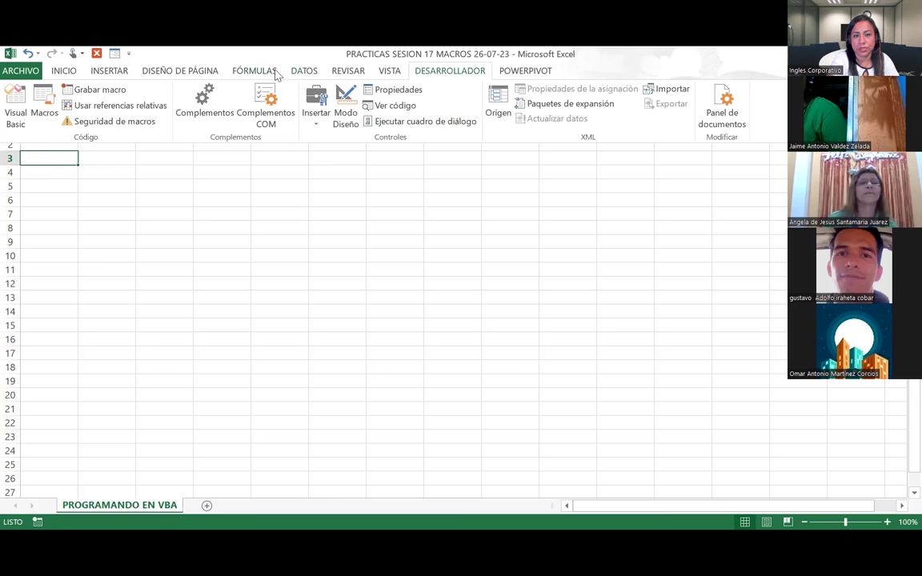
double_click(436, 72)
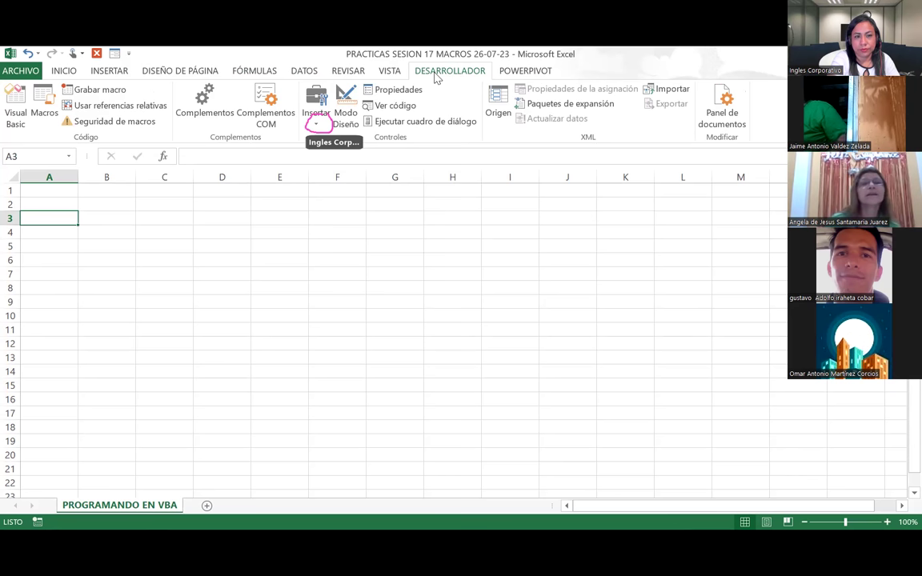
- Draw an ActiveX command button over C3:D4, widen it to the right, and reselect it
left_click(316, 120)
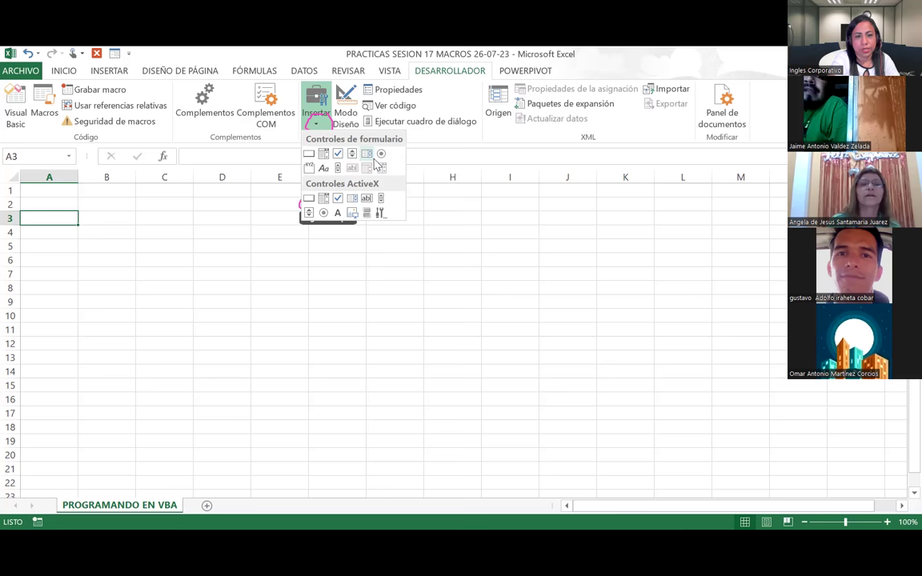
left_click(309, 199)
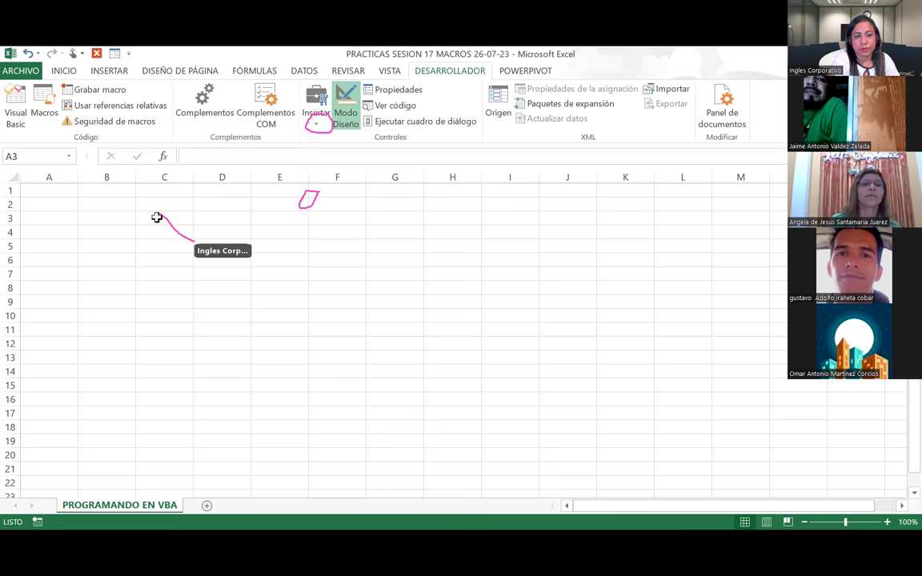
left_click_drag(157, 217, 229, 241)
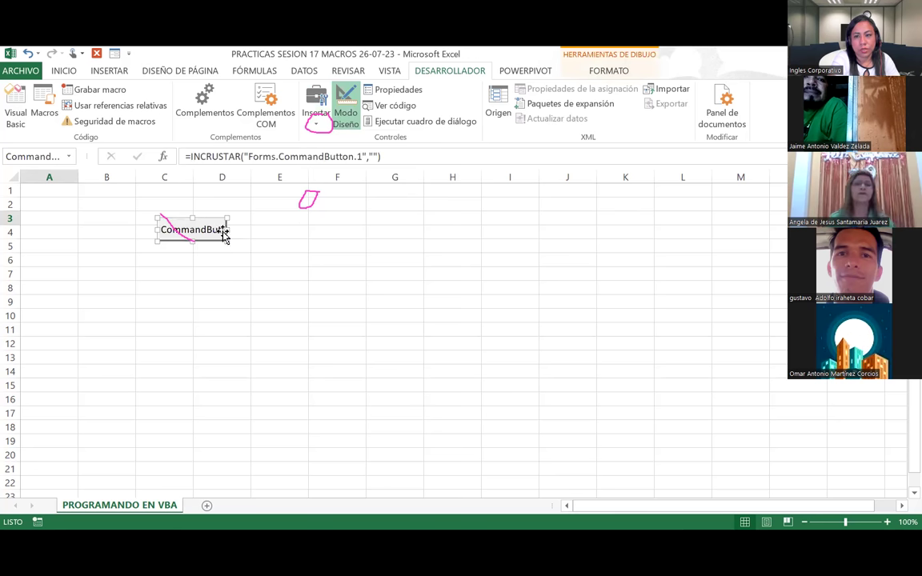
left_click_drag(229, 230, 276, 230)
left_click(242, 215)
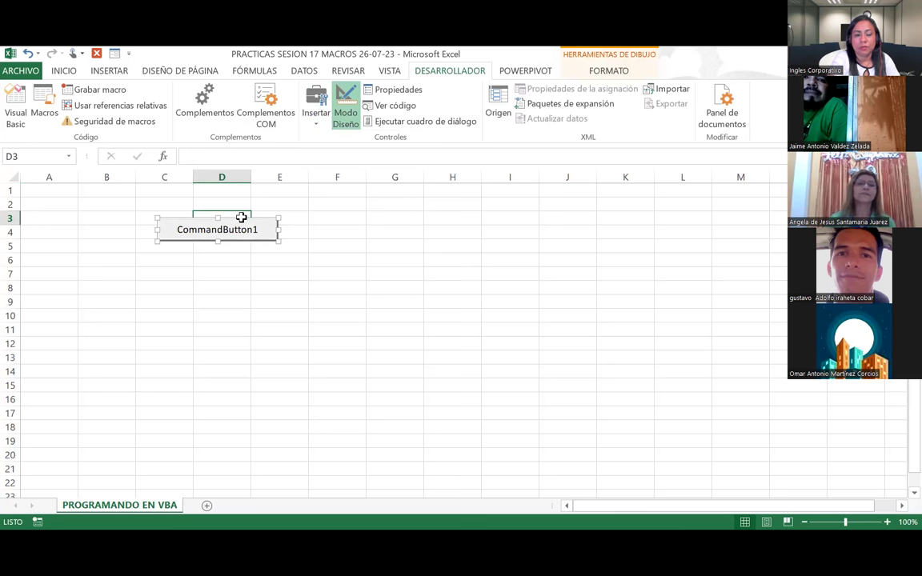
left_click(206, 232)
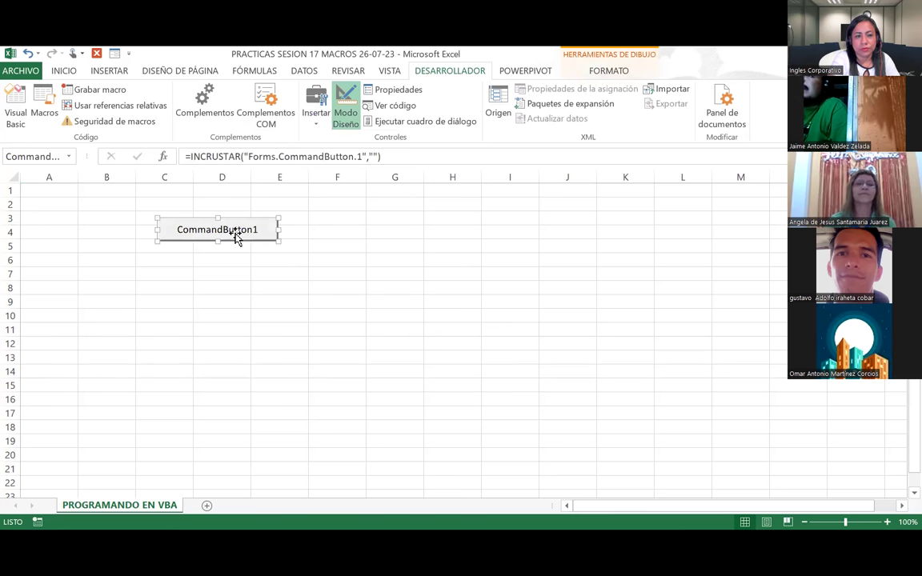
- Change the button's caption from CommandButton1 to 'Conversor de temperatura'
right_click(234, 234)
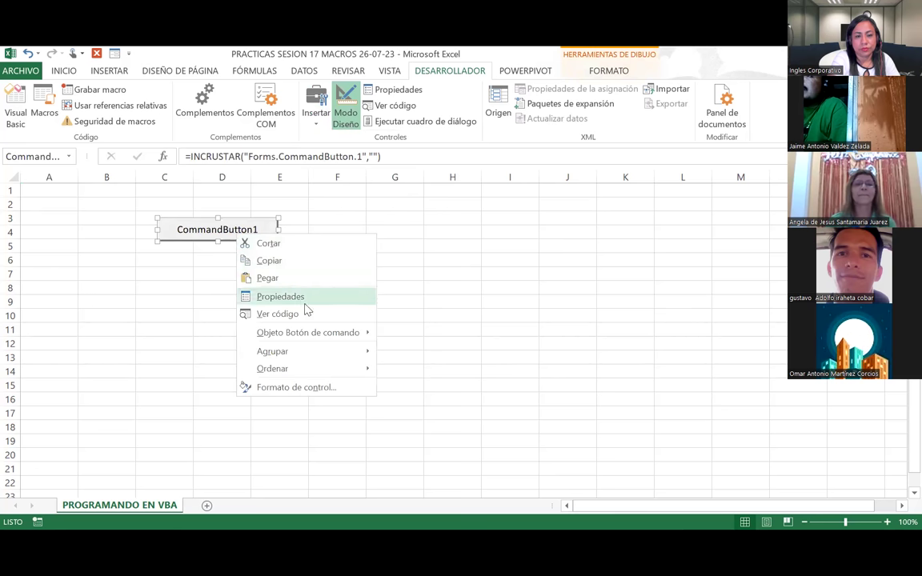
mouse_move(308, 332)
left_click(390, 337)
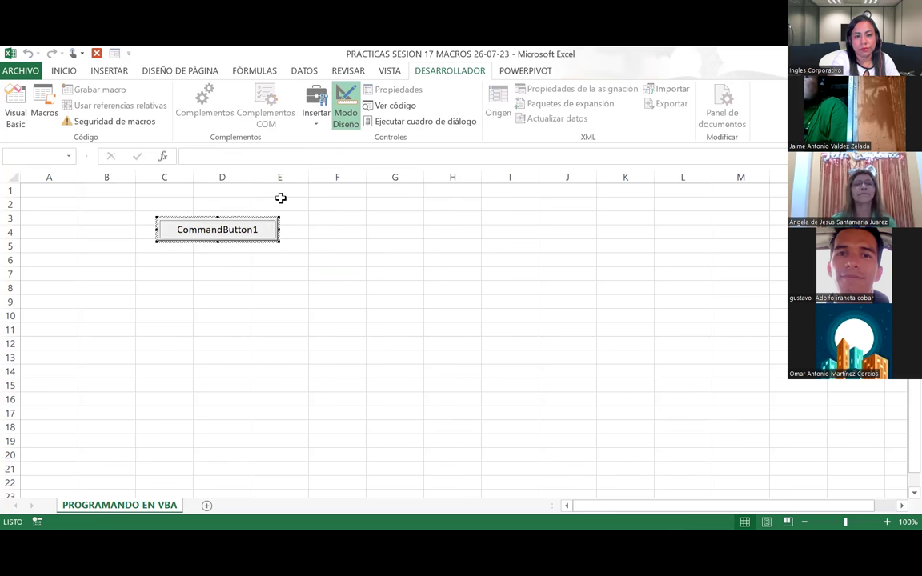
key("BackSpace")
key("BackSpace")
key("BackSpace")
key("BackSpace")
key("BackSpace")
key("BackSpace")
key("BackSpace")
key("BackSpace")
key("BackSpace")
key("BackSpace")
key("BackSpace")
key("BackSpace")
key("BackSpace")
key("BackSpace")
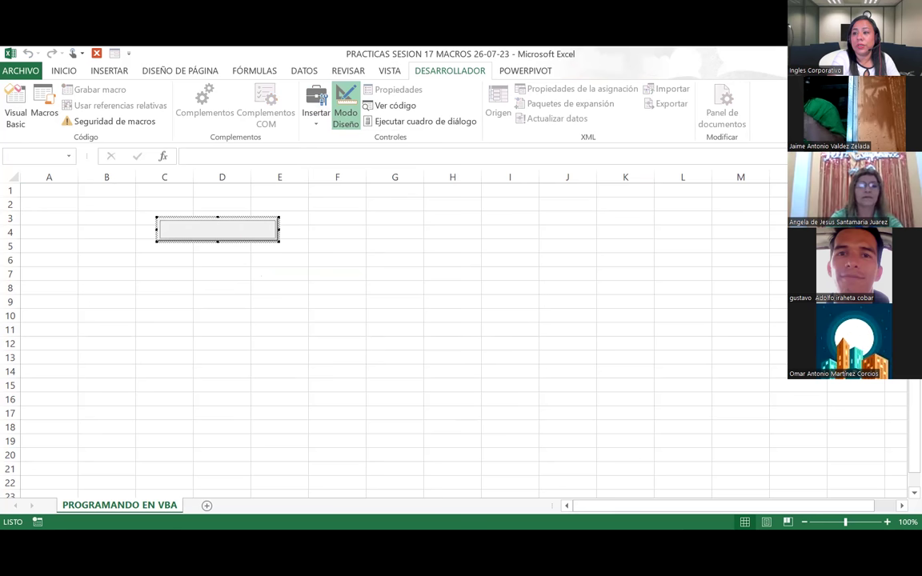
type("Convers")
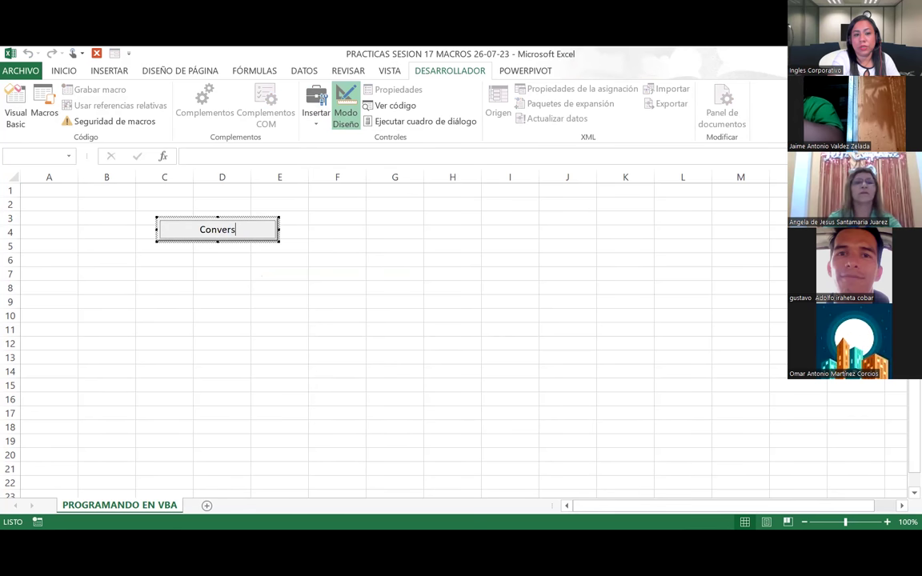
type("or de temperatura")
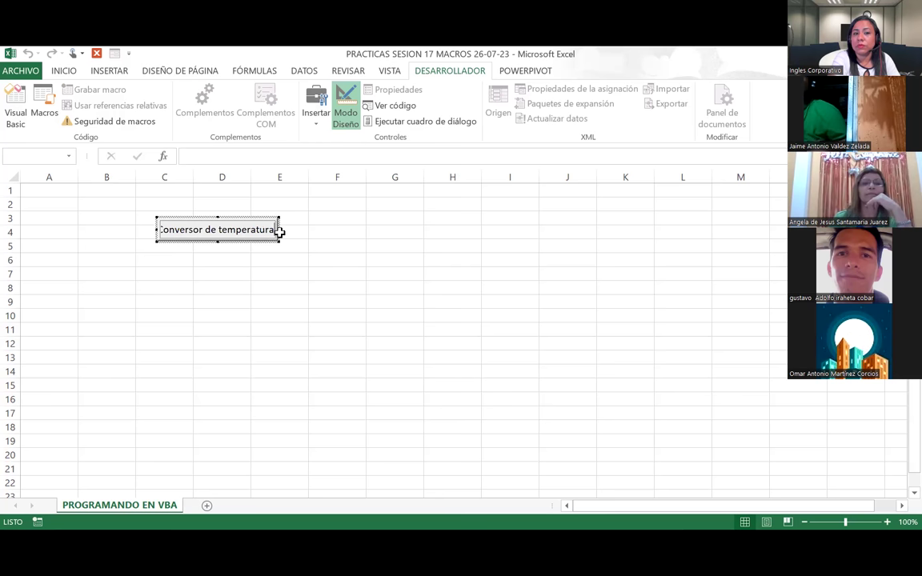
- Shift the button slightly right and widen it leftward so the full caption fits
left_click_drag(279, 231, 282, 232)
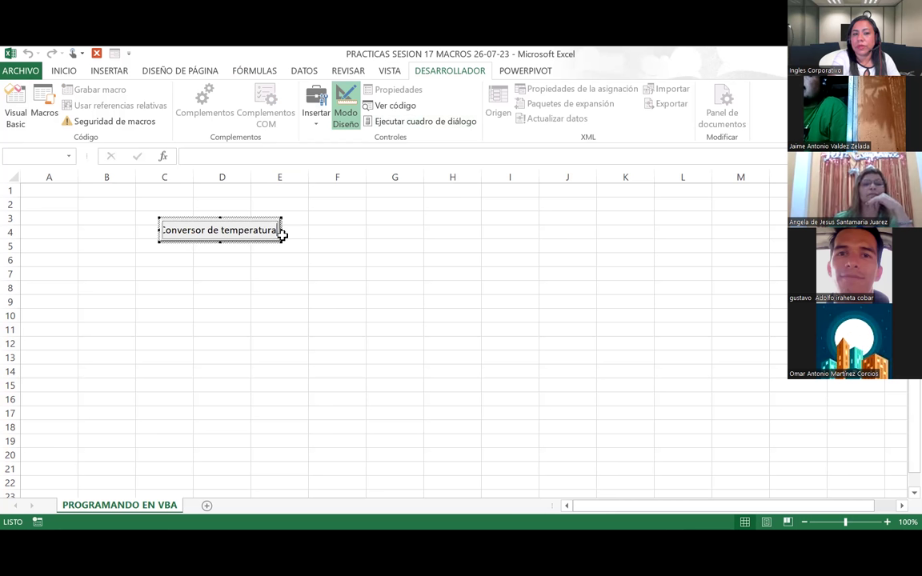
left_click_drag(282, 232, 299, 233)
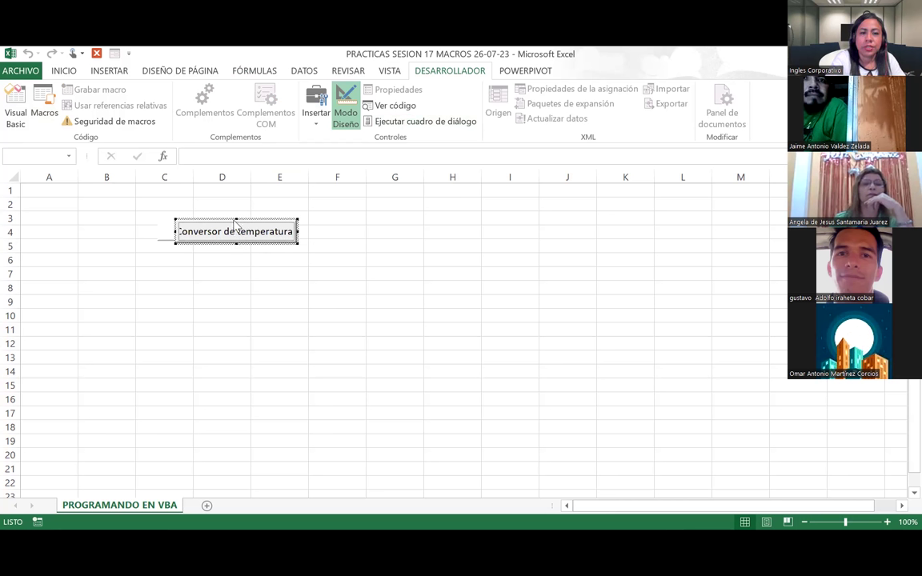
left_click(232, 214)
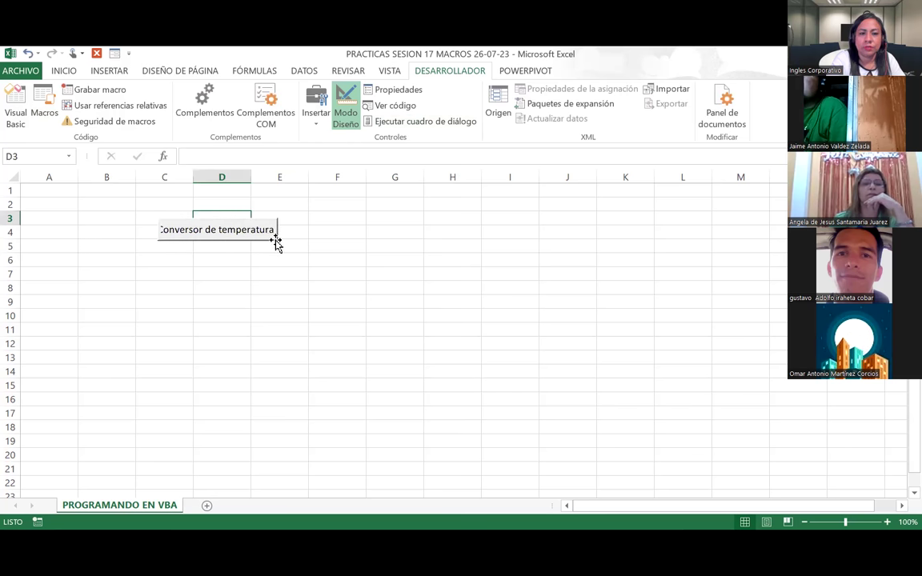
left_click(163, 234)
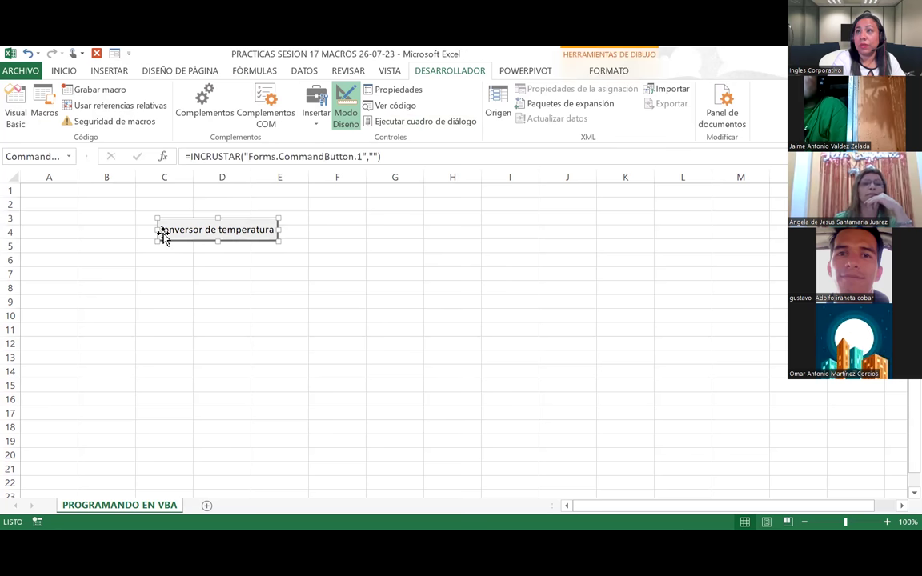
left_click_drag(157, 230, 137, 229)
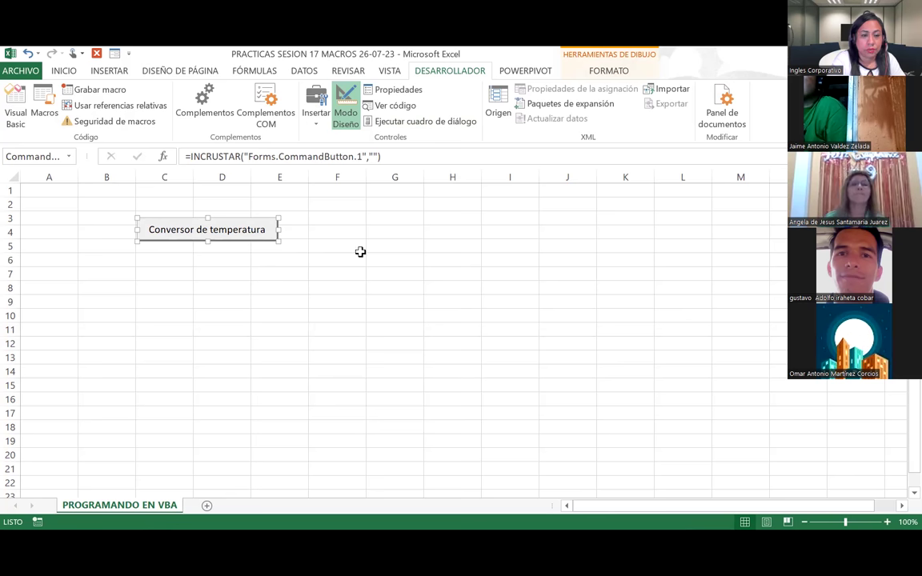
left_click(274, 270)
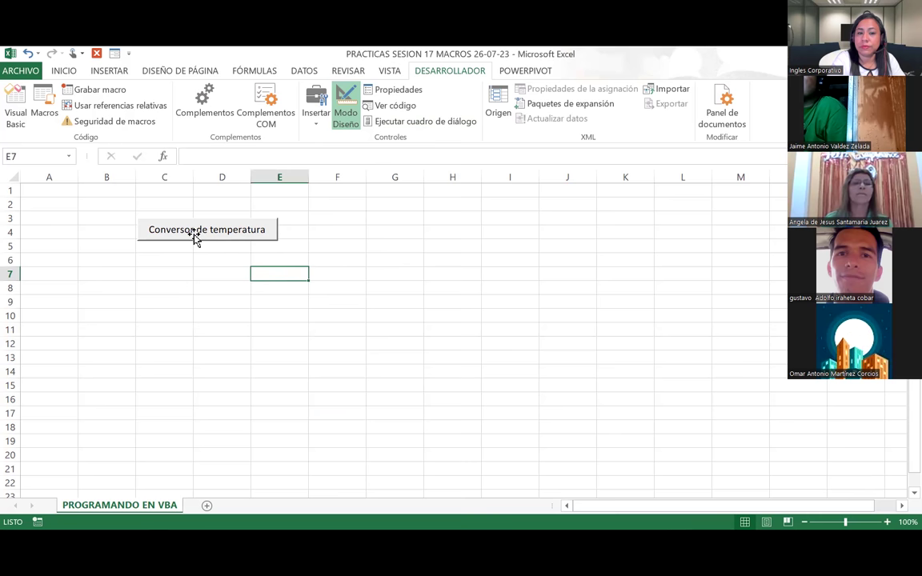
- Open the Conversor de temperatura button's Click code and remove the partly typed text
left_click(191, 229)
double_click(192, 230)
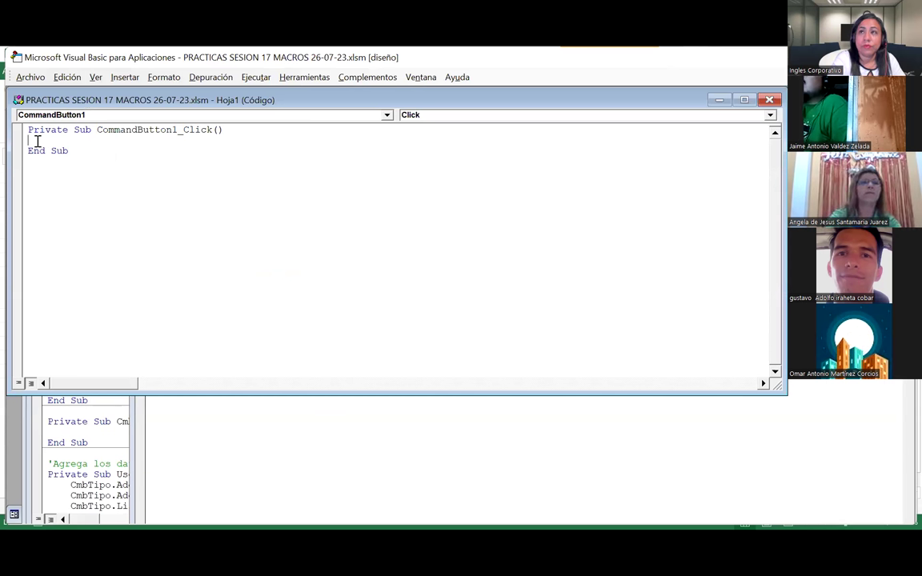
type("Frm")
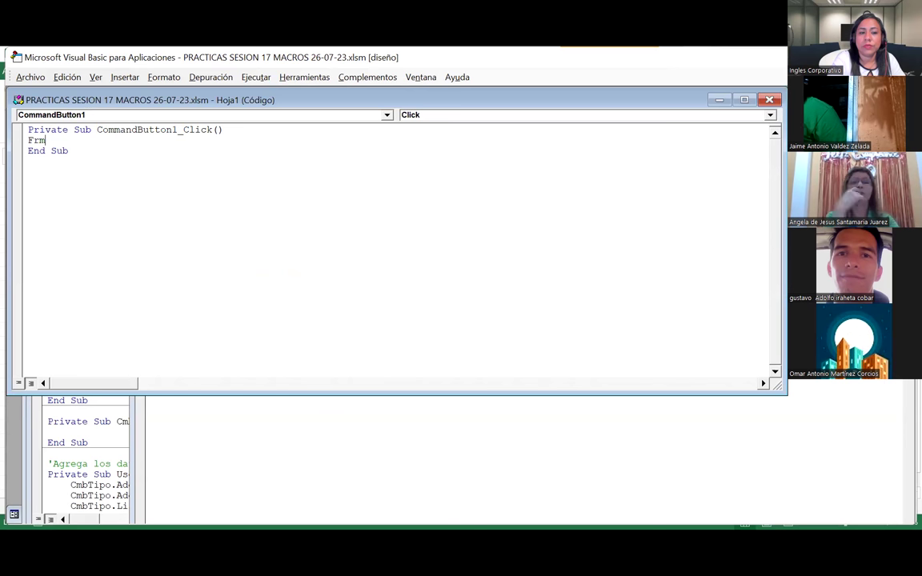
key("BackSpace")
key("BackSpace")
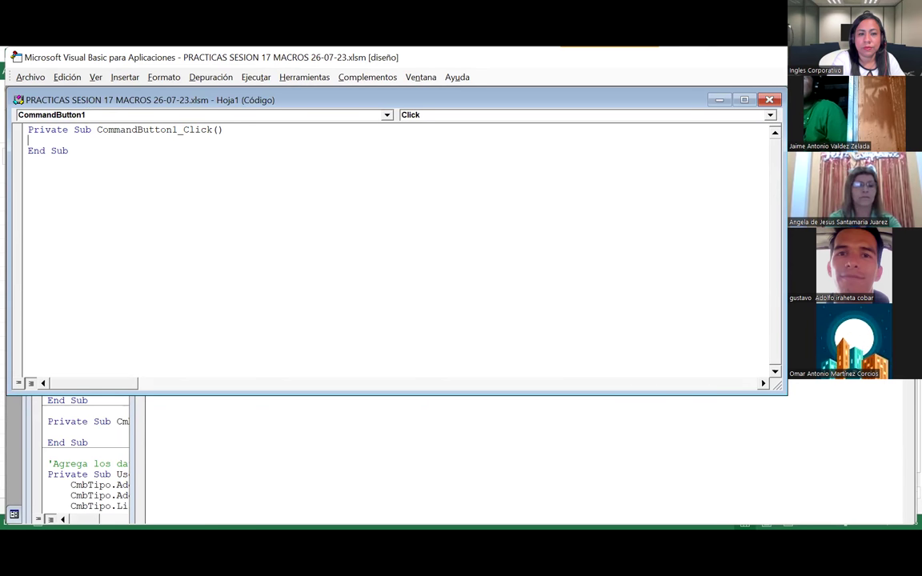
- Erase the CommandButton1_Click procedure from Práctica_sesión_16(1)'s Hoja1 code
key("alt+Tab")
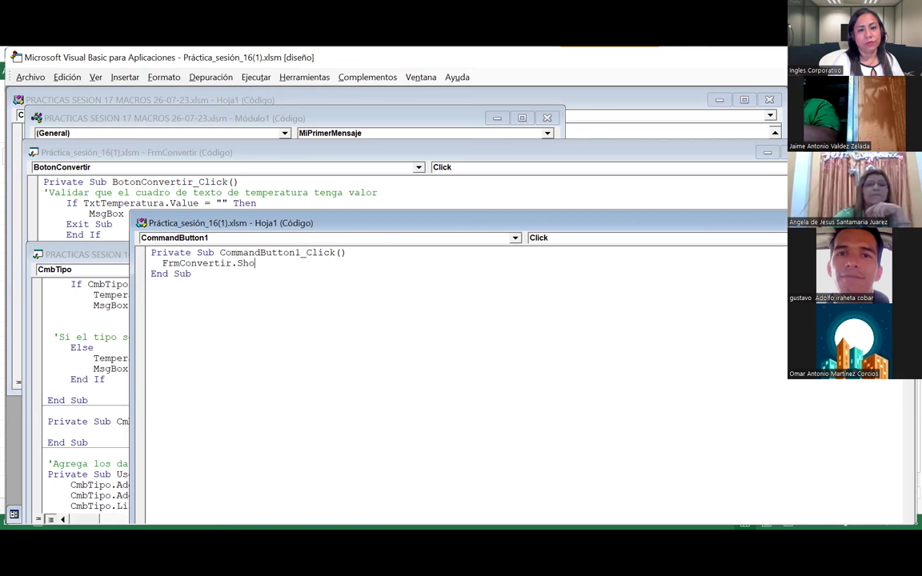
key("BackSpace")
key("BackSpace")
key("BackSpace")
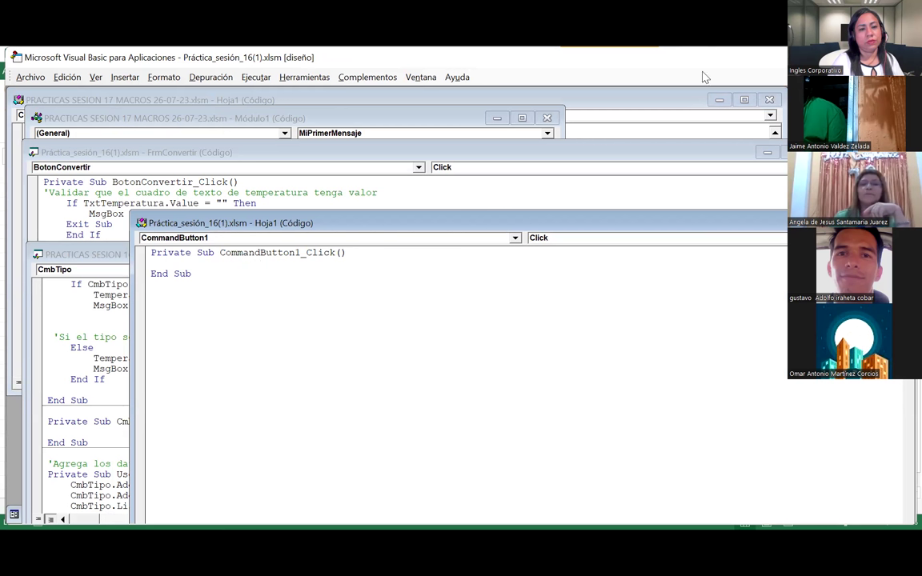
left_click(203, 281)
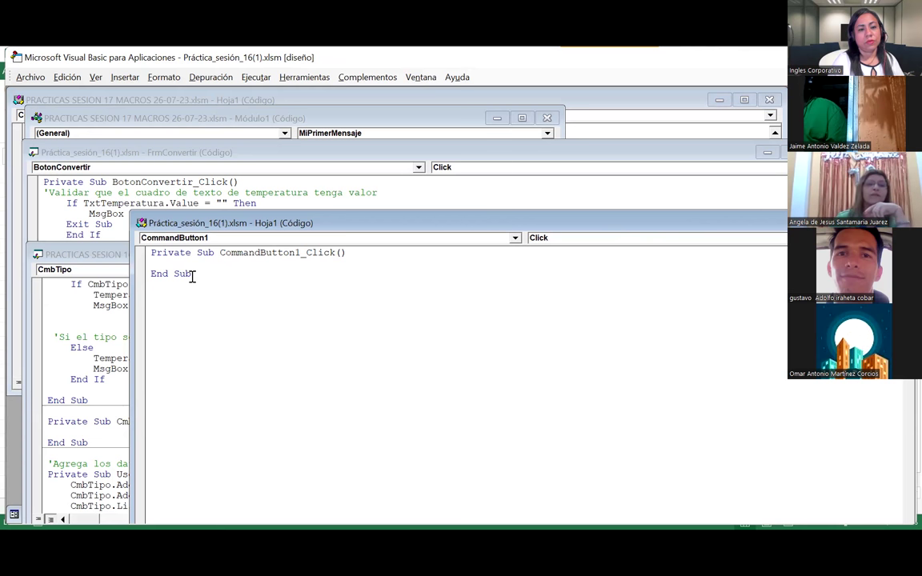
key("BackSpace")
key("BackSpace")
key("BackSpace")
key("BackSpace")
key("BackSpace")
key("BackSpace")
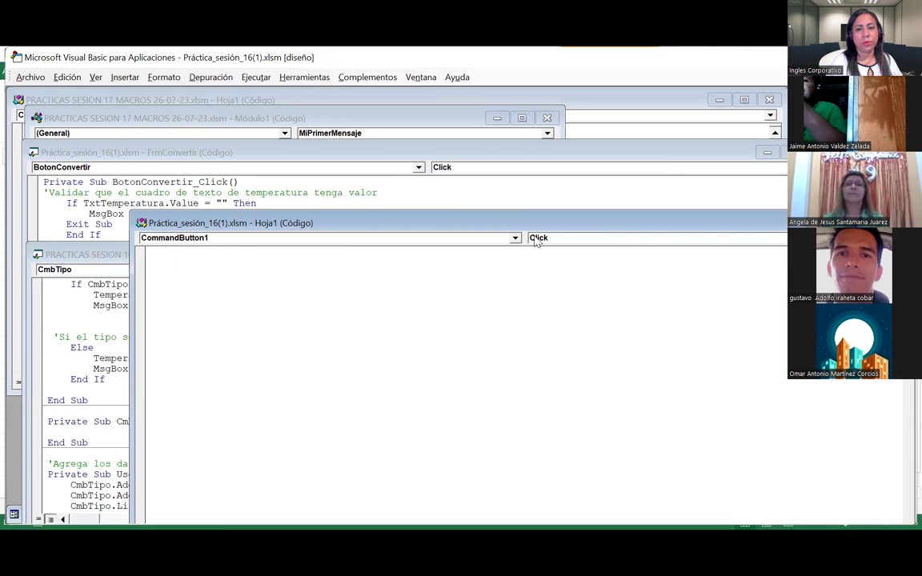
- Close the extra Hoja1, FrmConvertir and Módulo1 windows, bringing the CommandButton1_Click code forward
left_click_drag(551, 228, 421, 154)
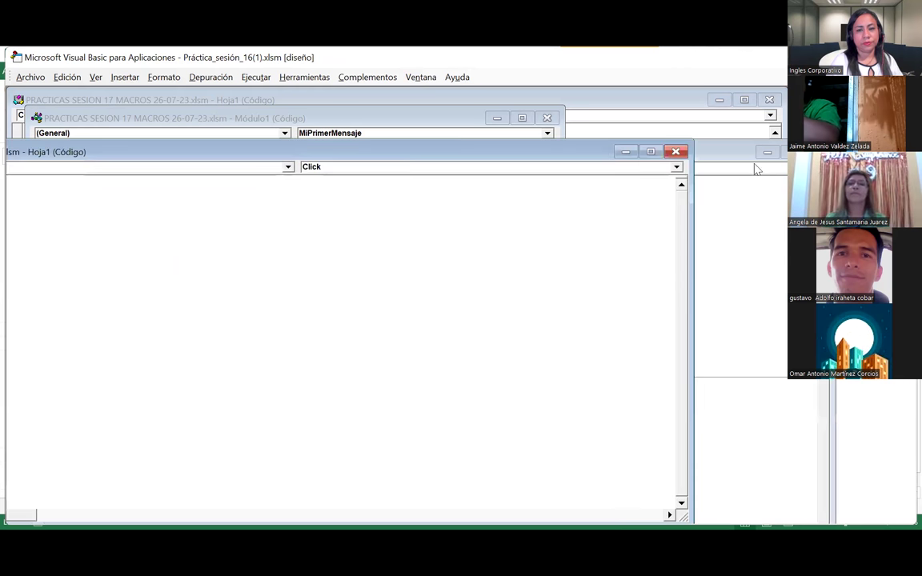
left_click(674, 151)
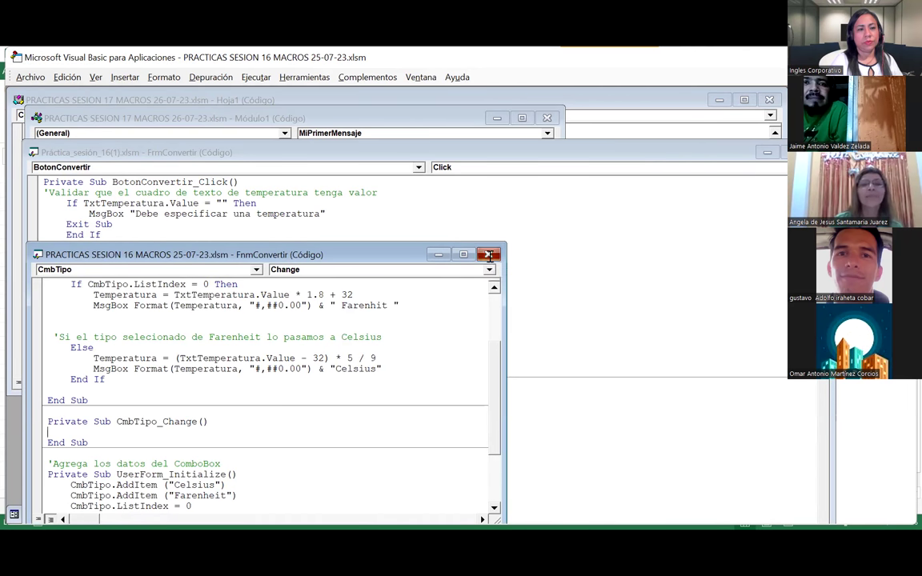
left_click(488, 254)
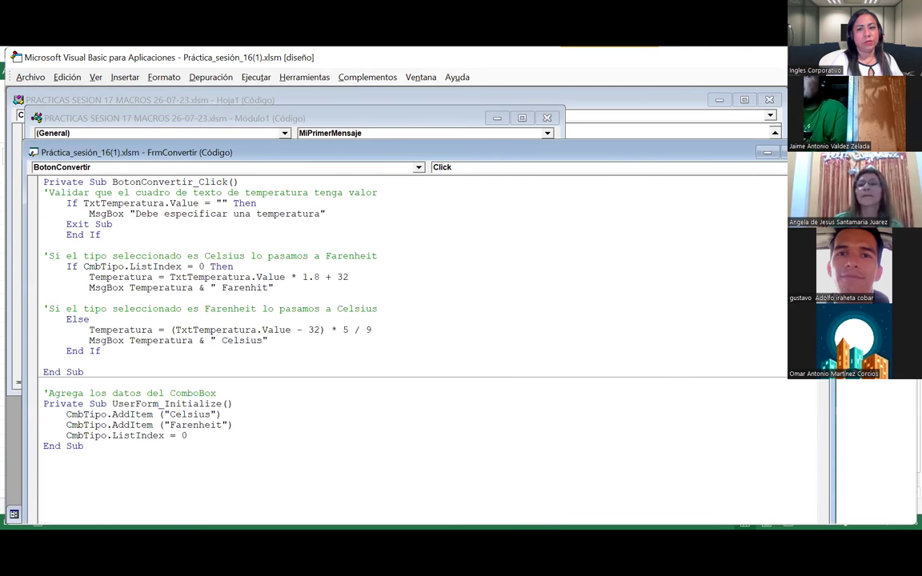
left_click(816, 152)
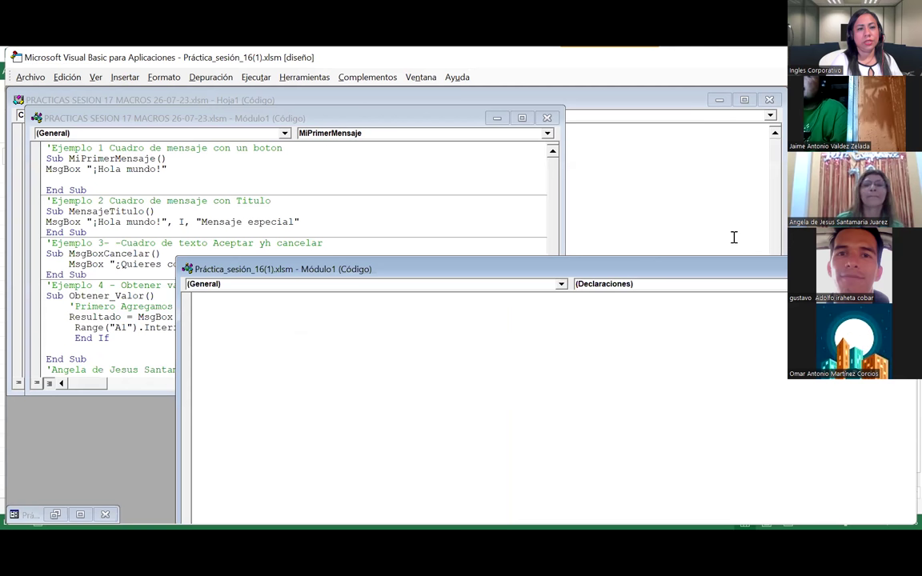
left_click_drag(679, 272, 487, 176)
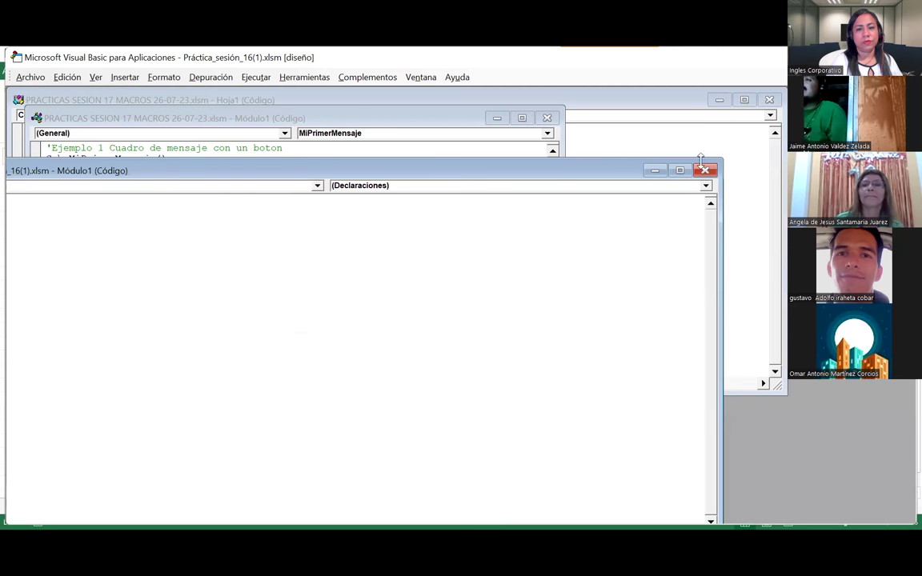
left_click(654, 171)
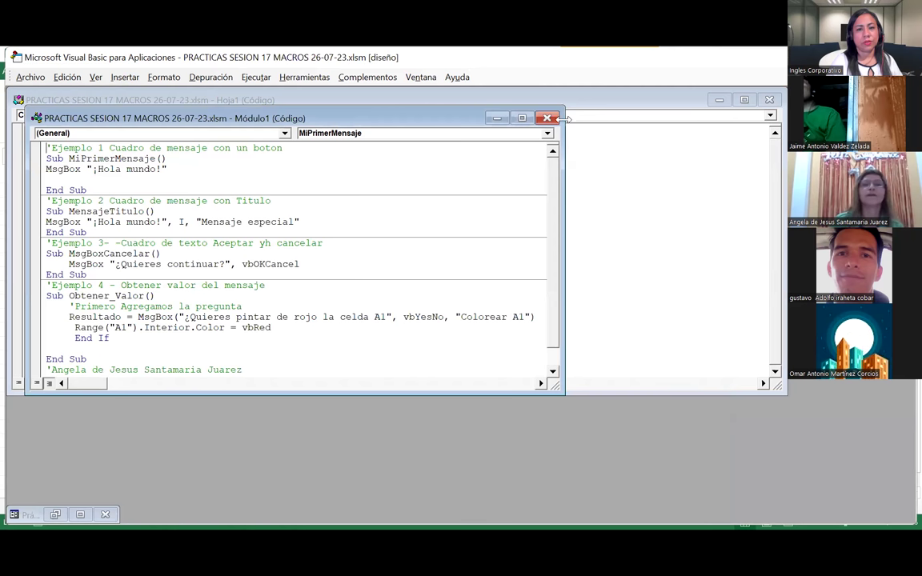
left_click(547, 118)
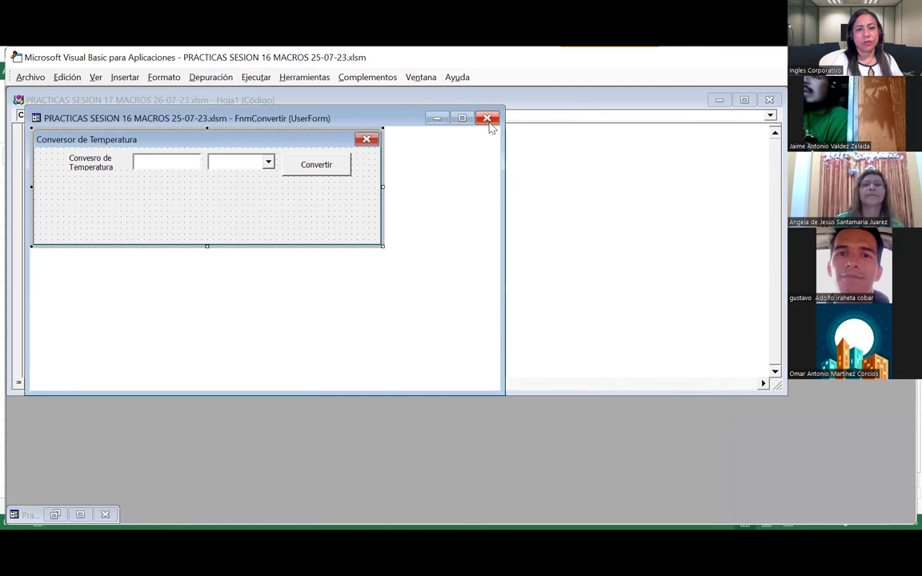
left_click(487, 118)
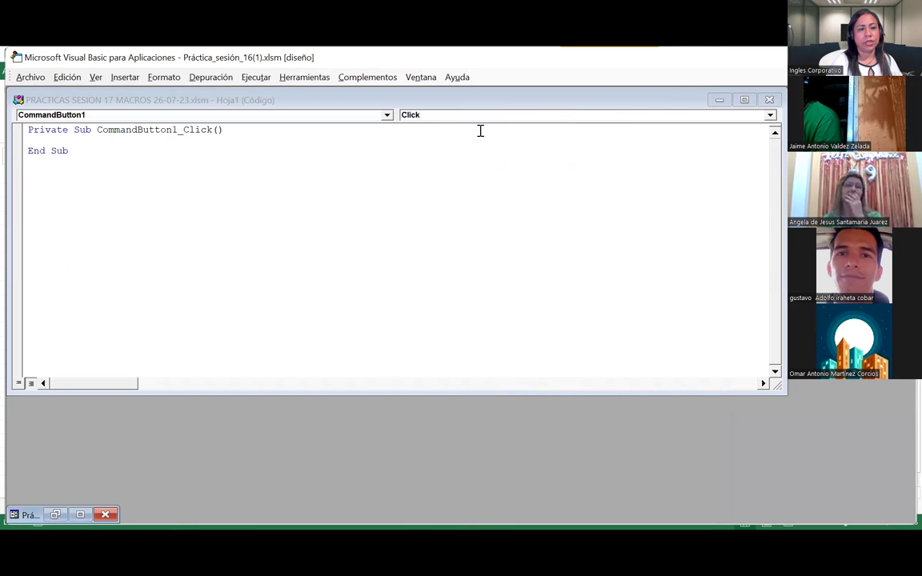
left_click(63, 141)
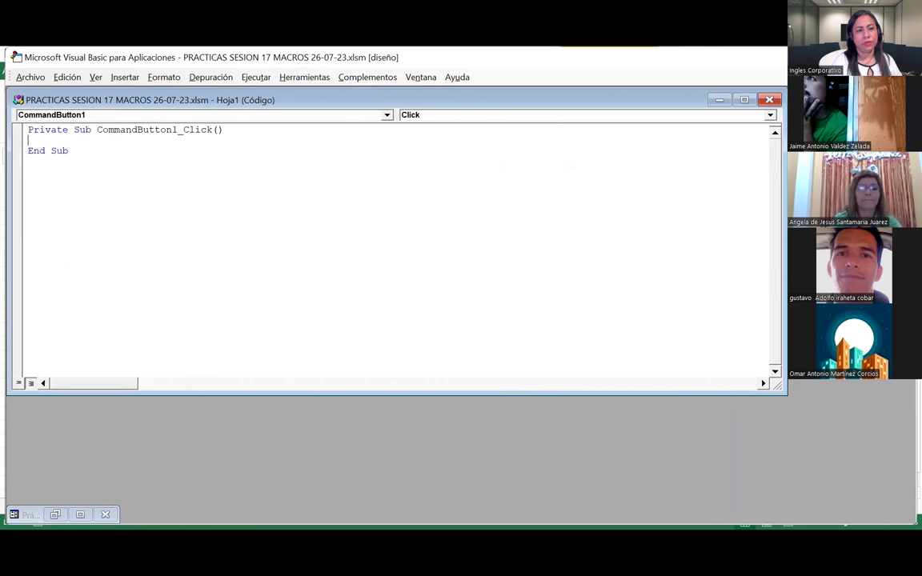
key("ctrl+space")
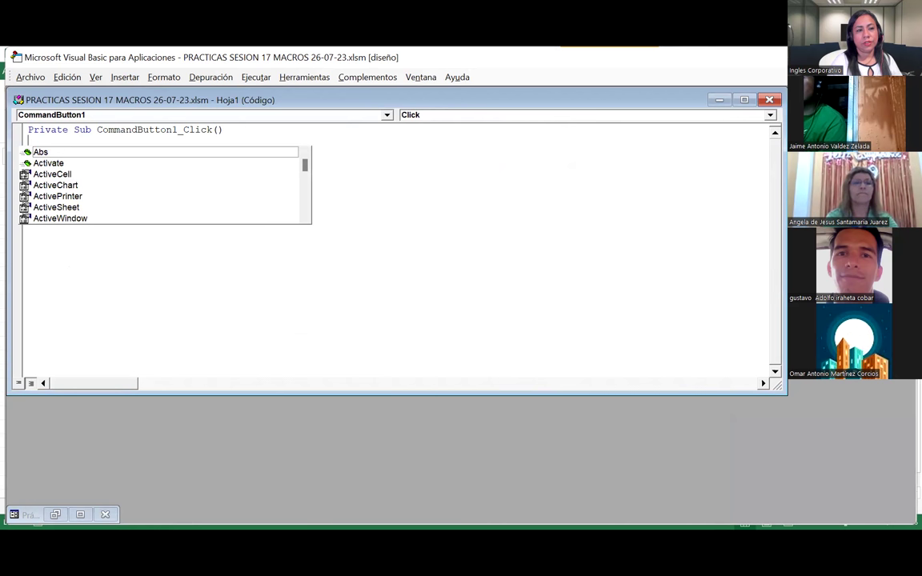
type("F")
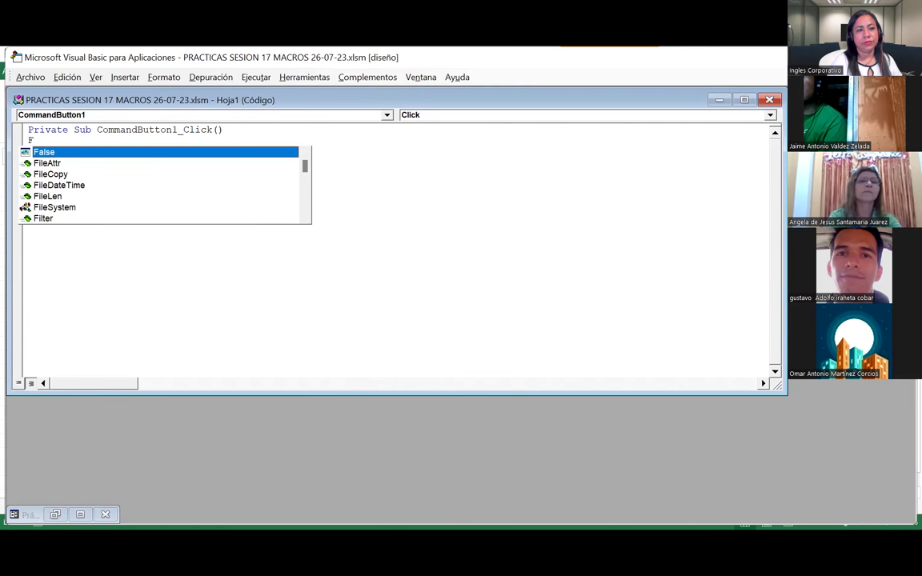
type("R")
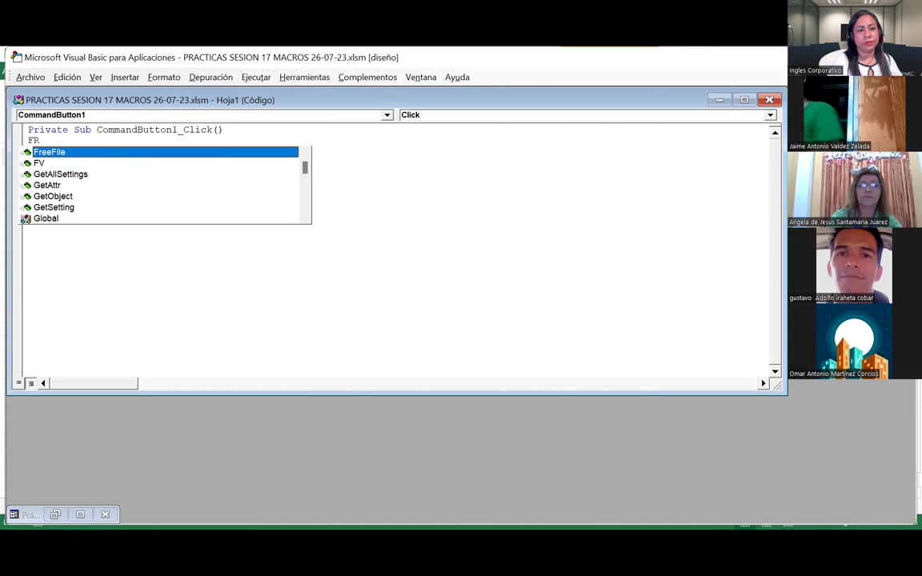
type("m")
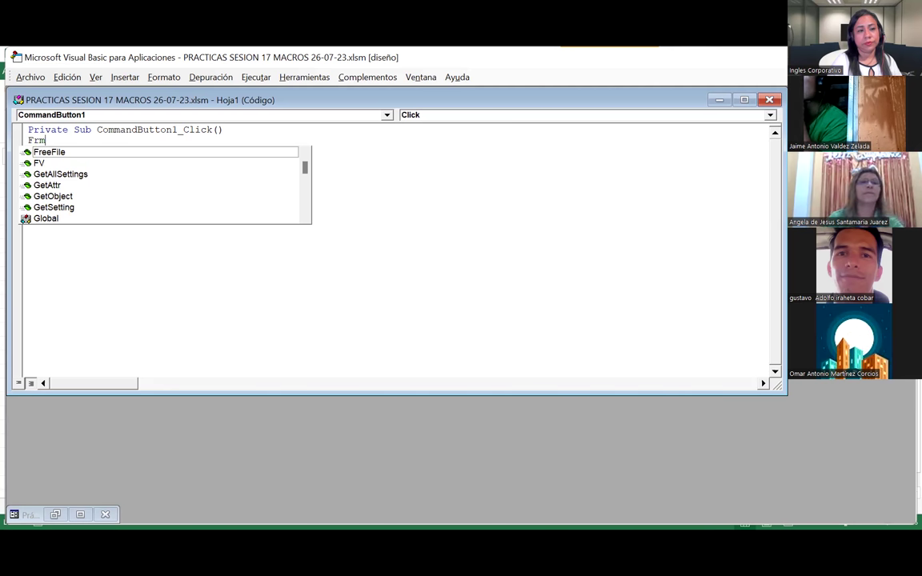
key("Escape")
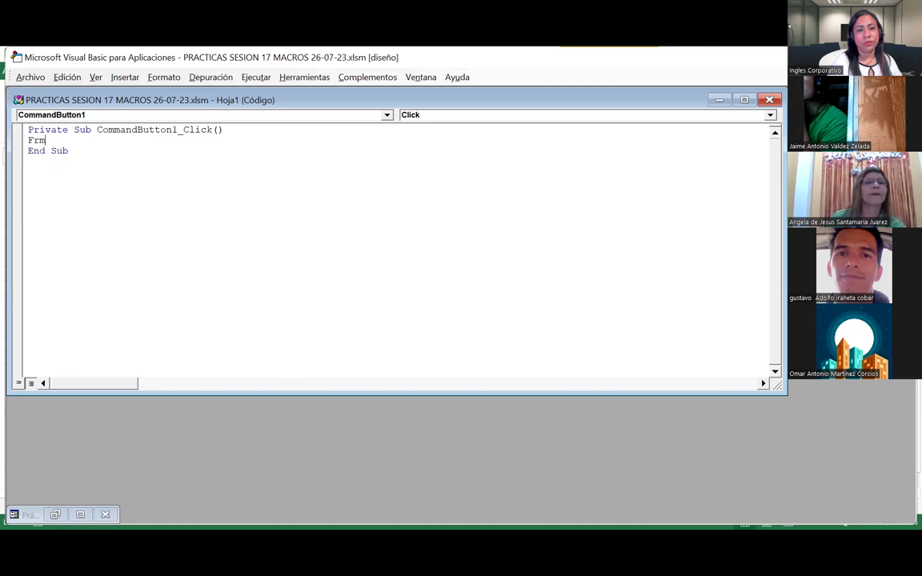
key("BackSpace")
key("BackSpace")
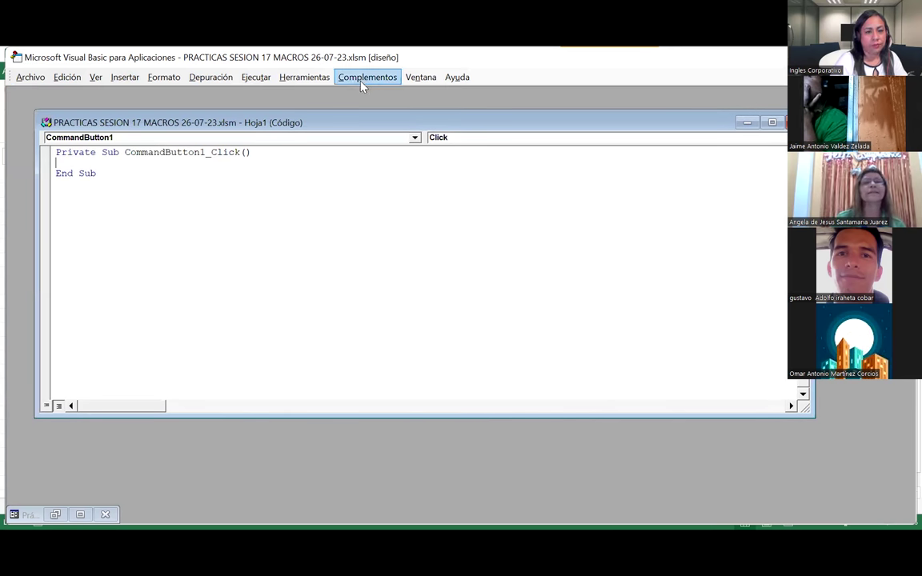
- Show the Project Explorer and the Properties window for CommandButton1 from the Ver menu
left_click(96, 77)
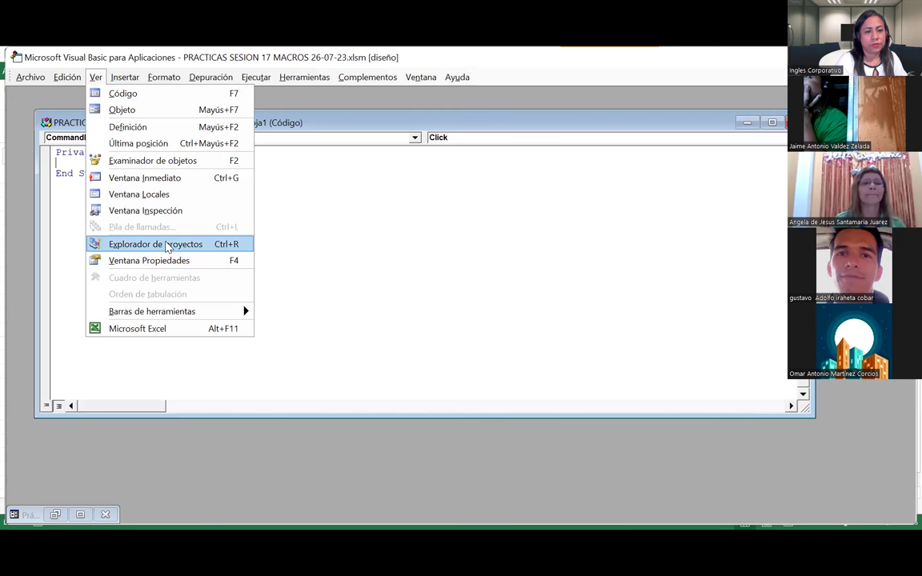
left_click(168, 247)
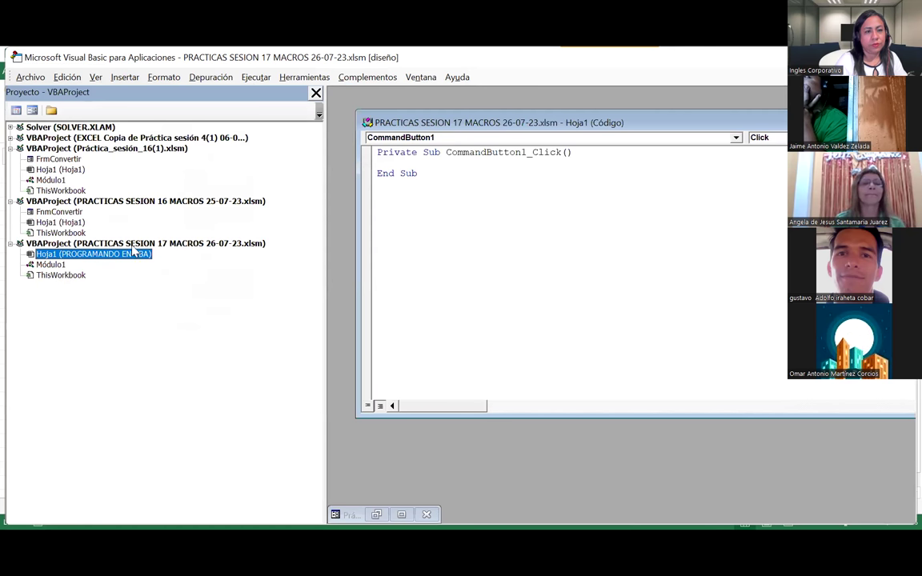
left_click(97, 77)
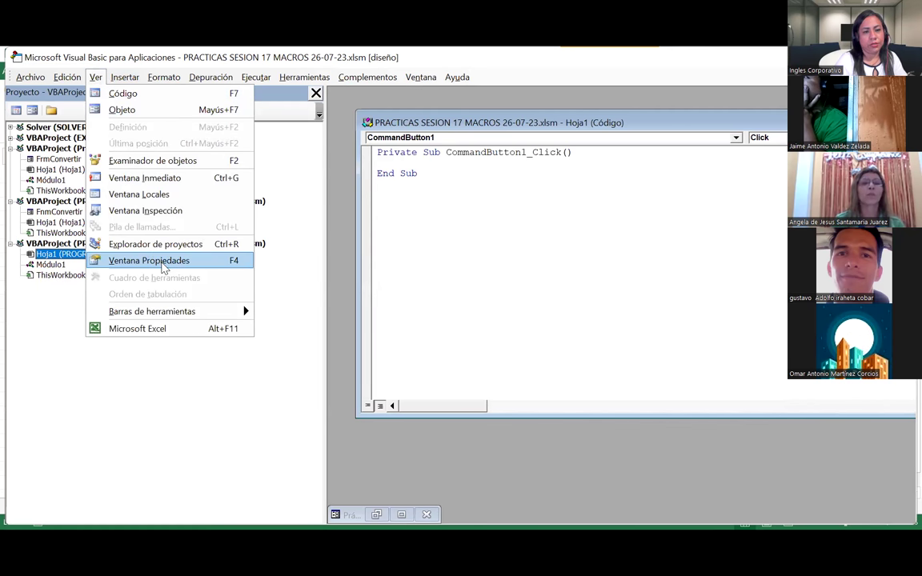
left_click(163, 261)
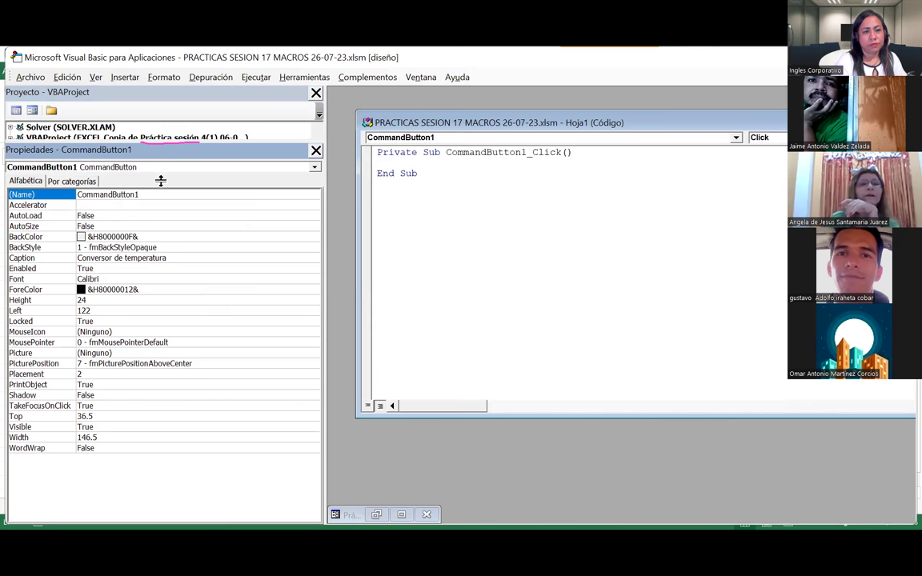
- Drag the pane splitters until every workbook's modules show in the project tree above Properties
left_click_drag(162, 192, 162, 192)
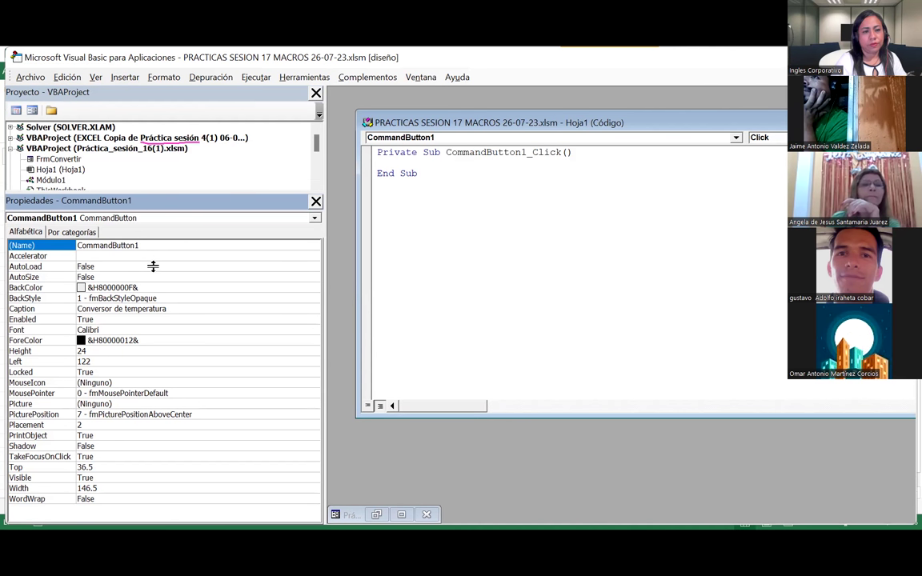
left_click_drag(154, 215, 153, 277)
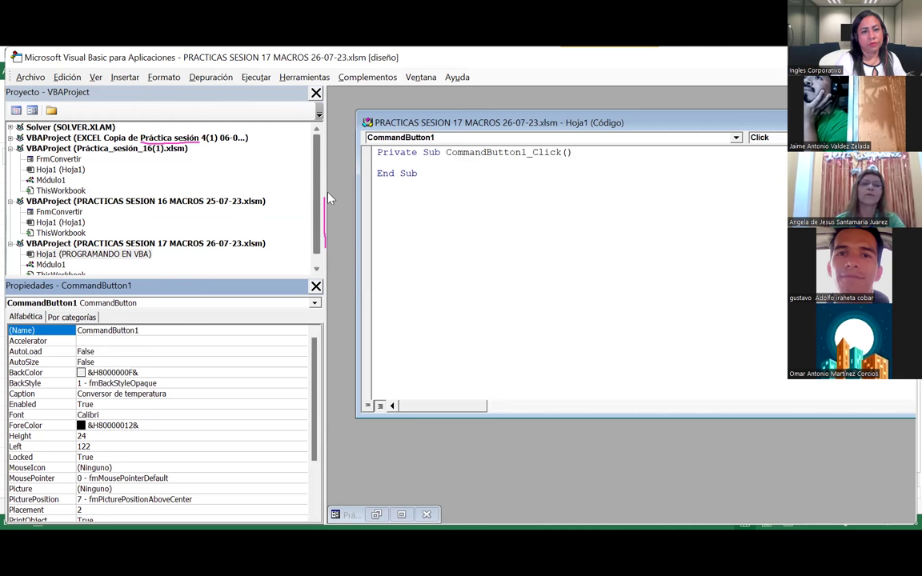
left_click_drag(328, 199, 324, 203)
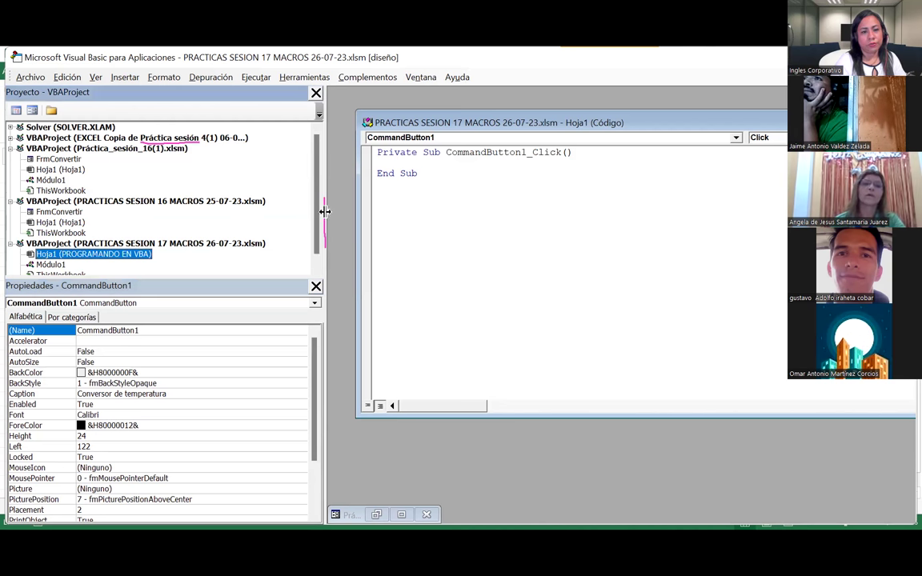
left_click_drag(325, 211, 267, 215)
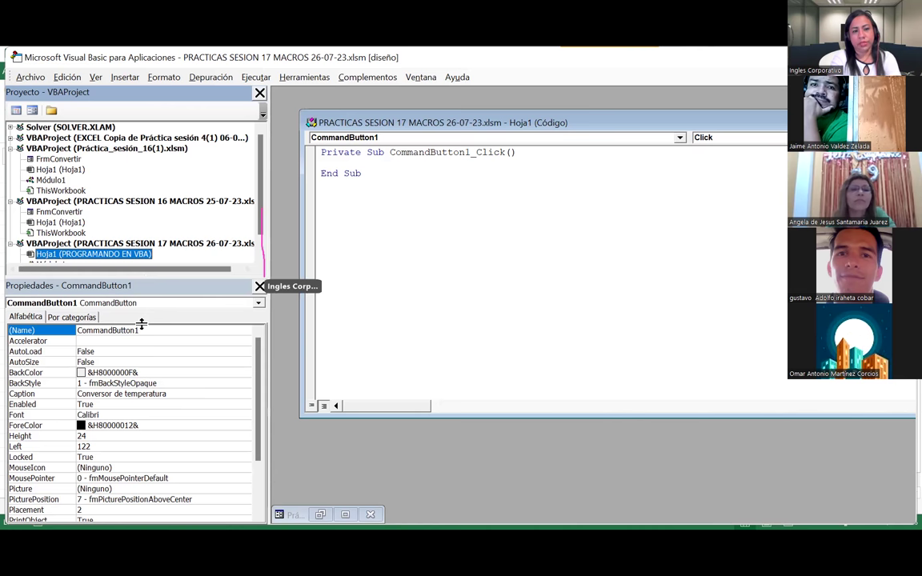
left_click_drag(140, 323, 140, 324)
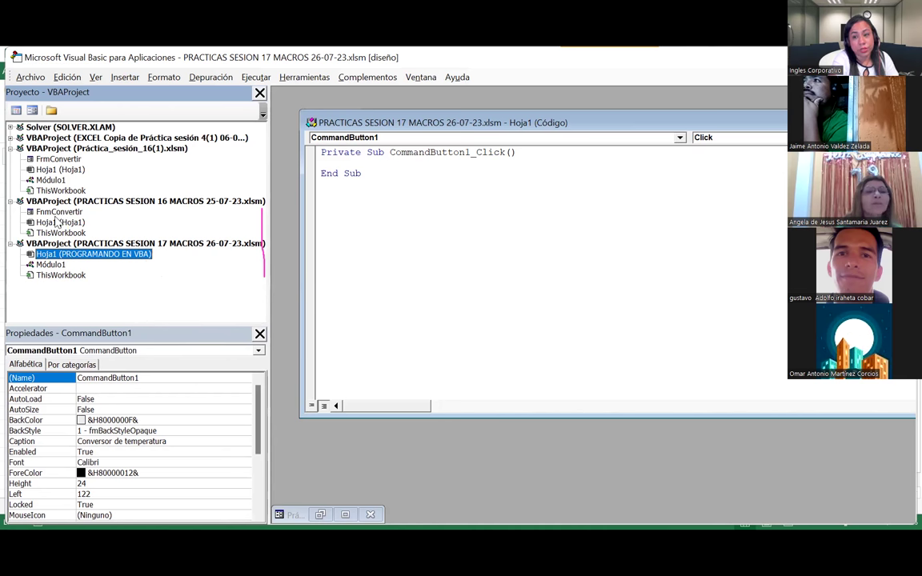
- Select FrmConvertir in the Práctica_sesión_16(1).xlsm project, view its context menu, and dismiss it
left_click(61, 213)
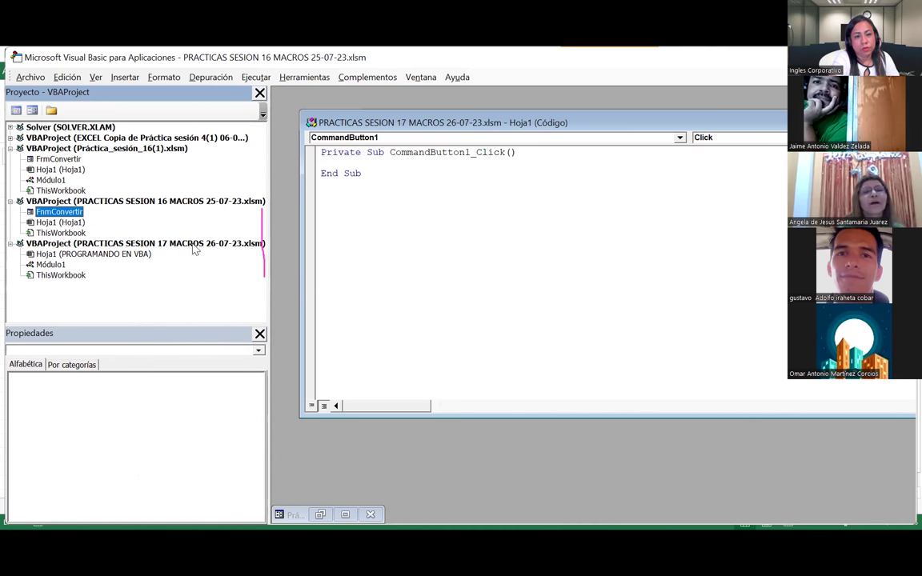
left_click(220, 247)
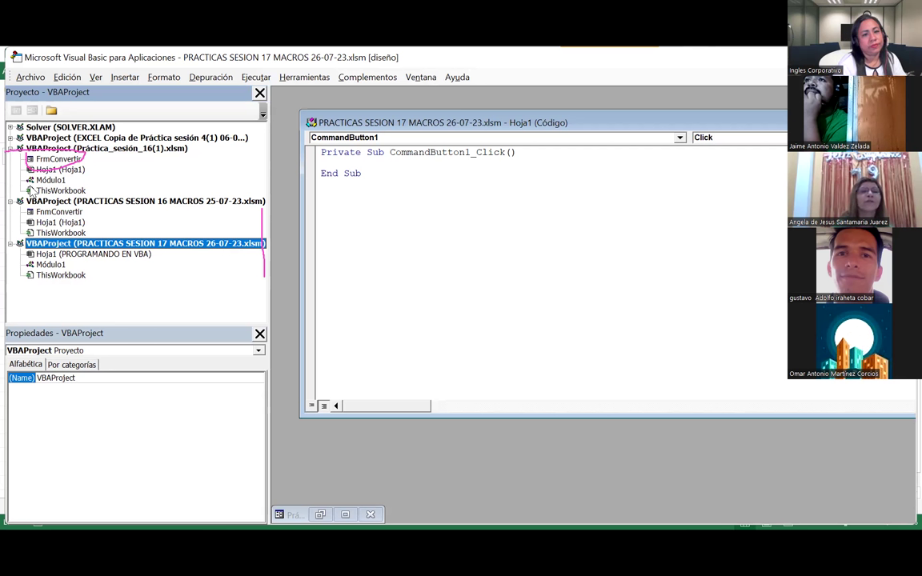
left_click(64, 160)
right_click(66, 160)
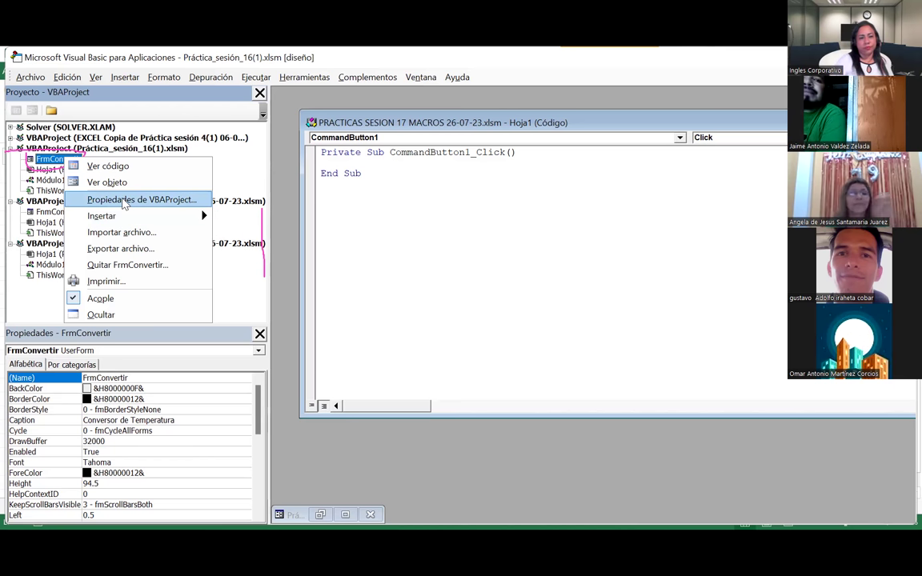
key("Escape")
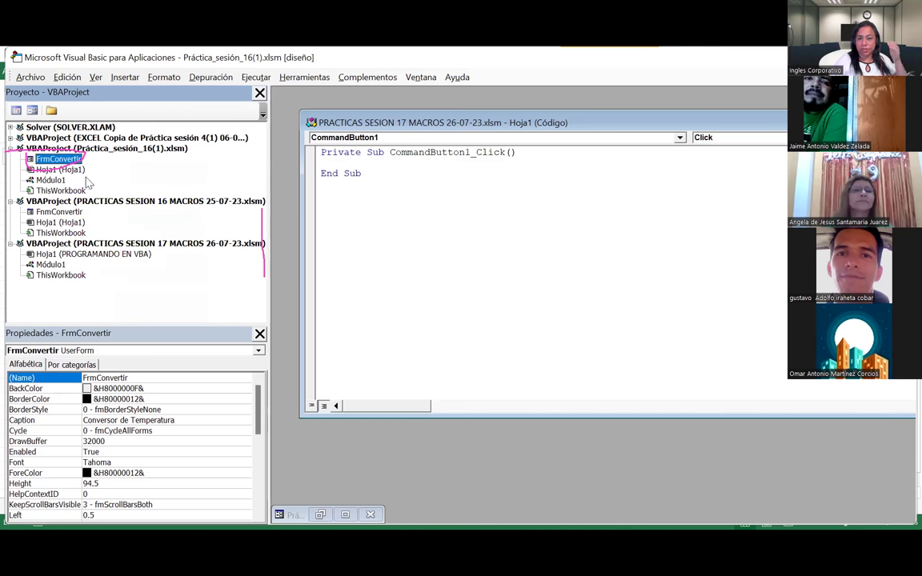
- Open the FrmConvertir form and view the code behind its Convertir button
double_click(55, 163)
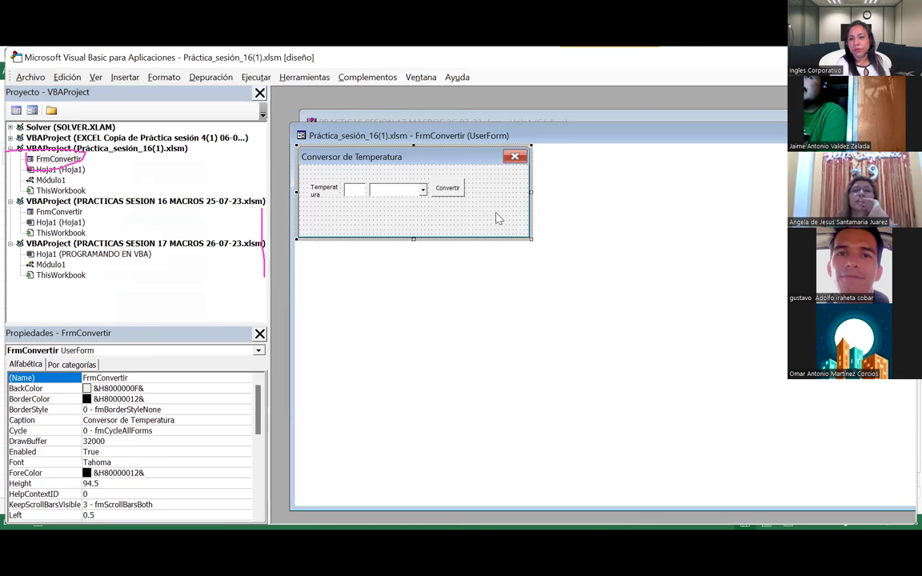
left_click(446, 188)
double_click(447, 188)
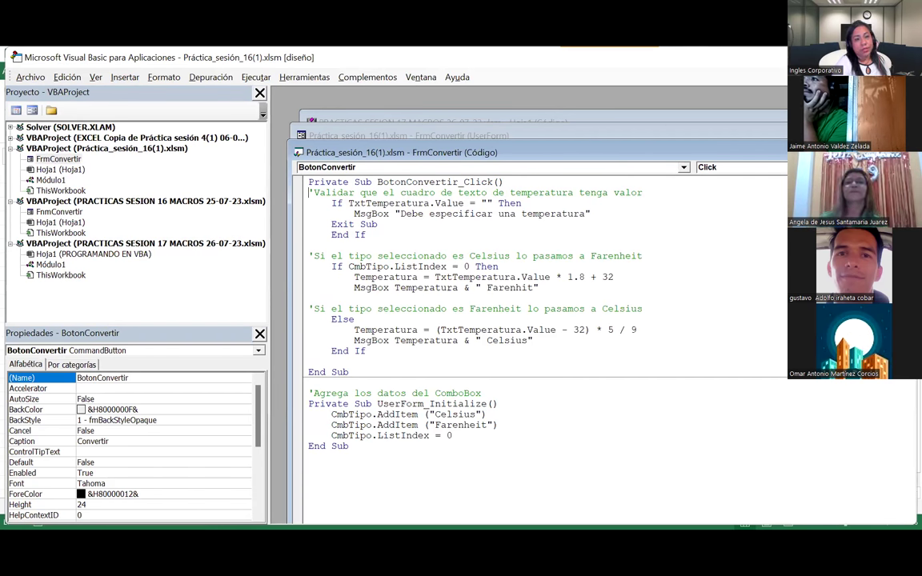
- Maximize and restore the code window, then close the leftover form window
double_click(693, 153)
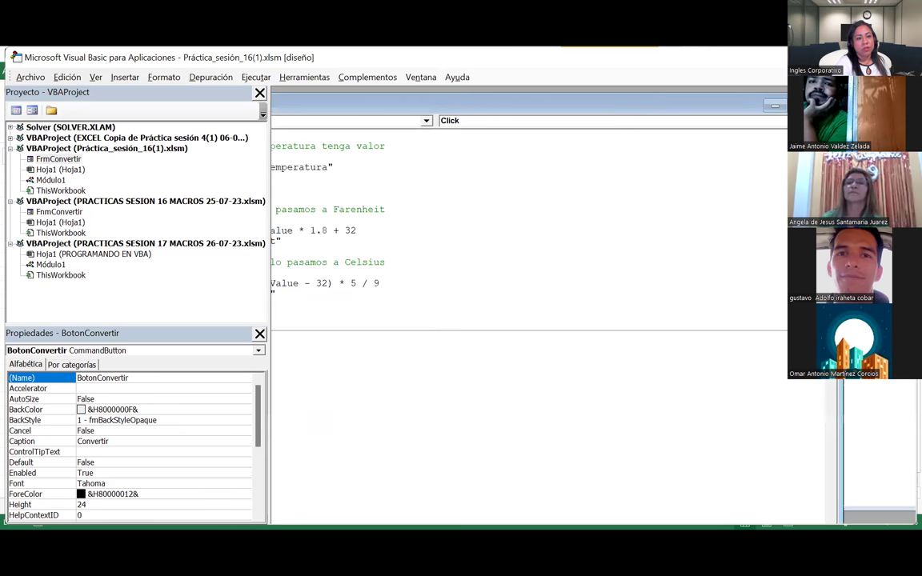
left_click(789, 106)
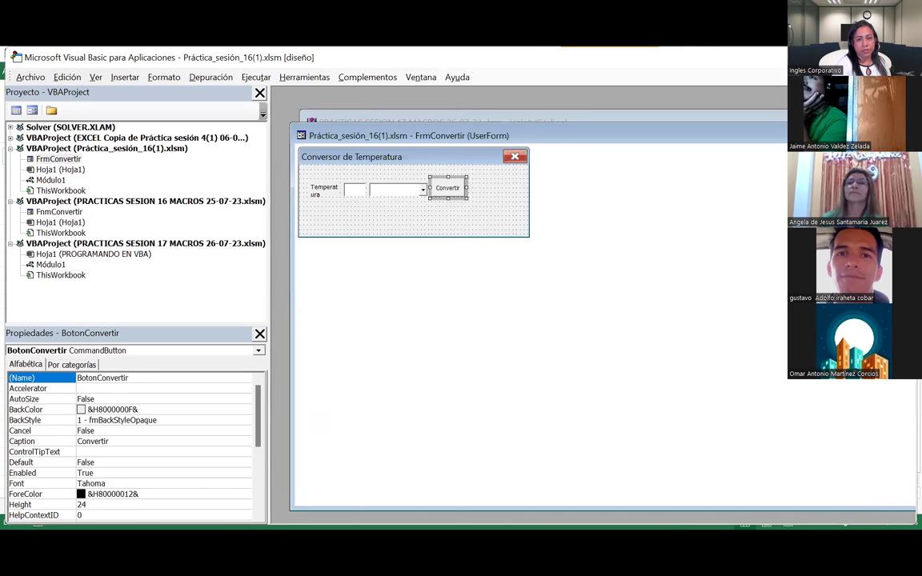
left_click(553, 120)
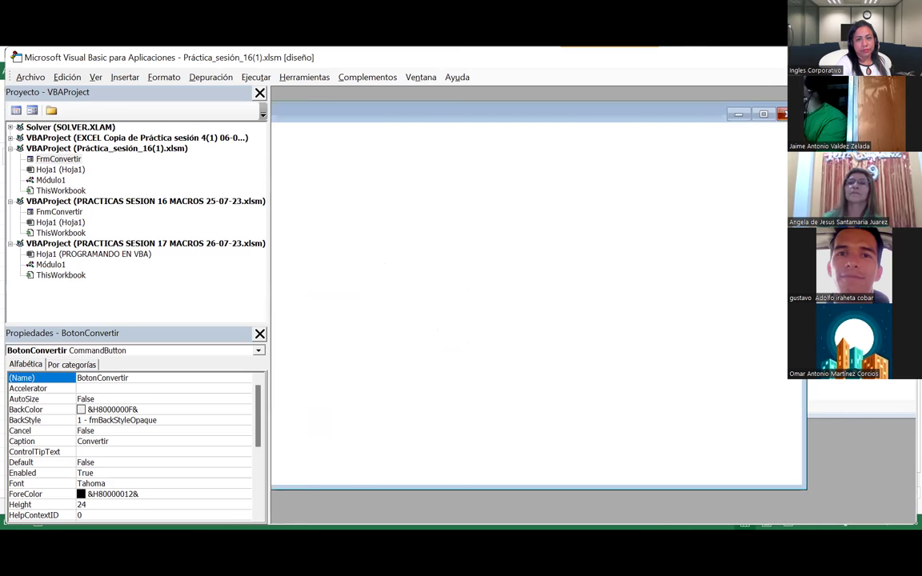
left_click(784, 113)
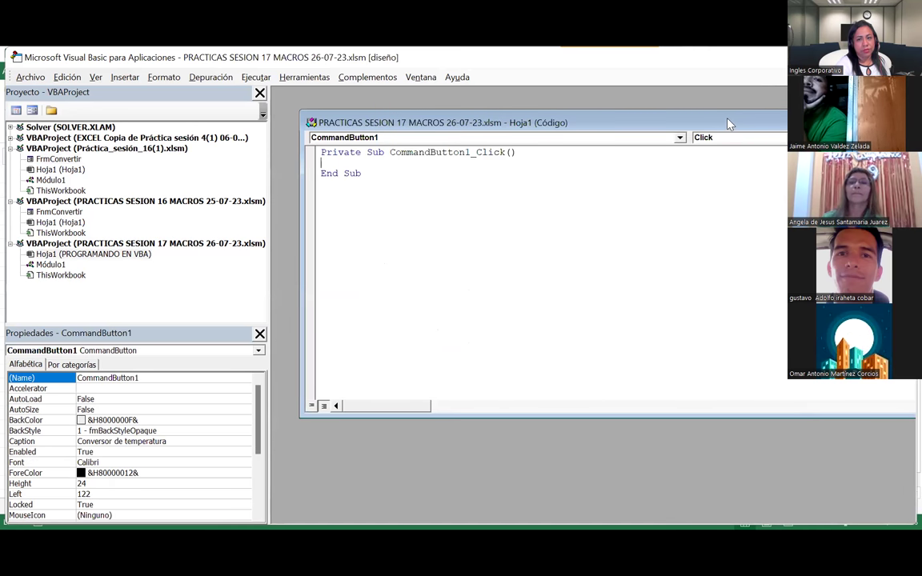
left_click_drag(729, 126, 516, 115)
left_click(858, 111)
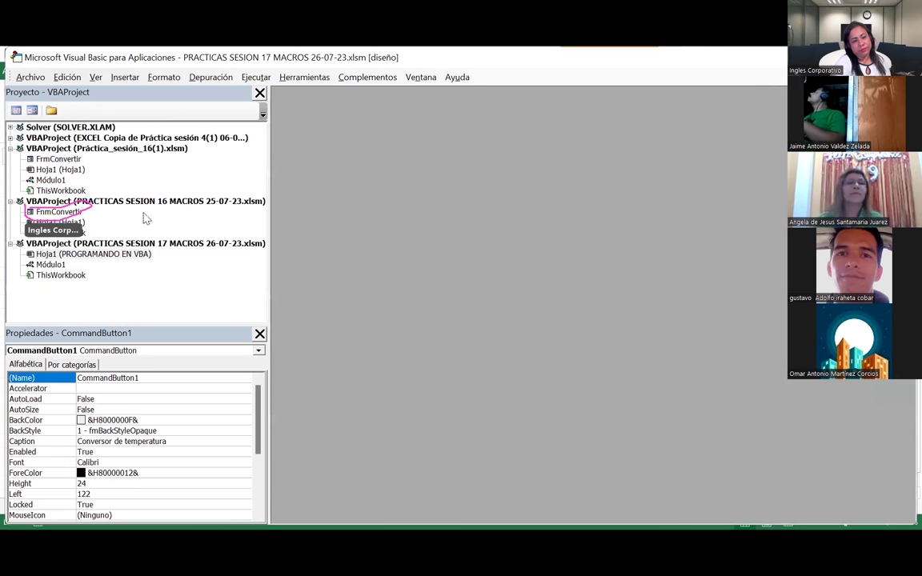
double_click(63, 212)
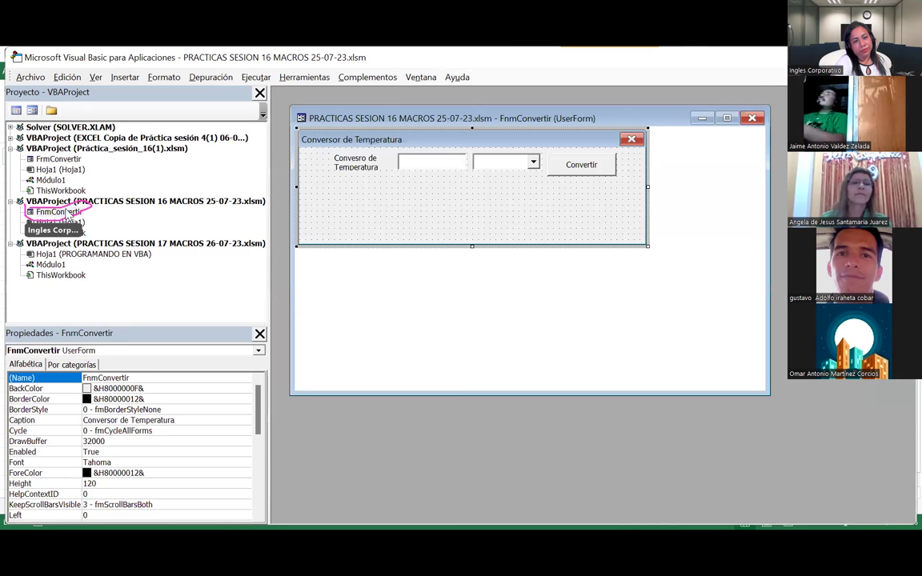
double_click(583, 168)
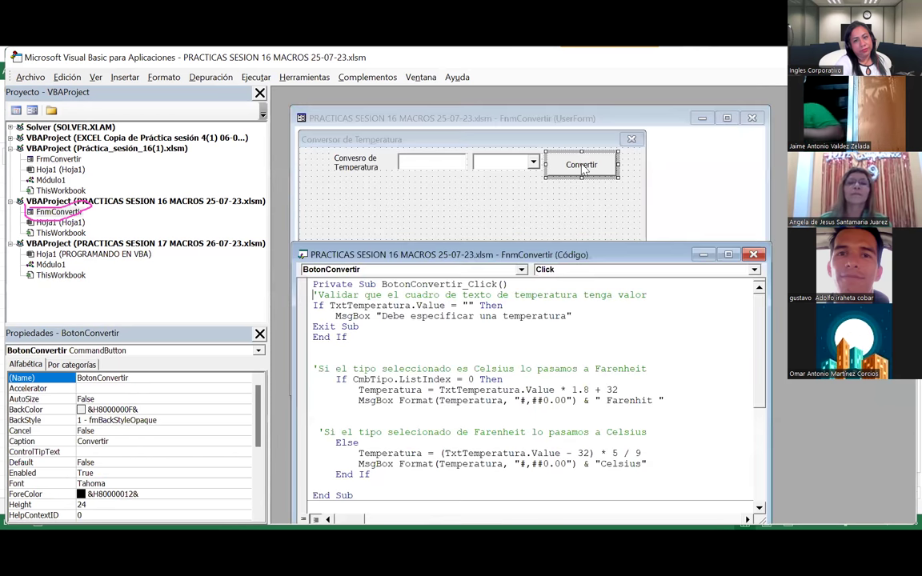
scroll(563, 273, "down", 3)
scroll(582, 282, "up", 1)
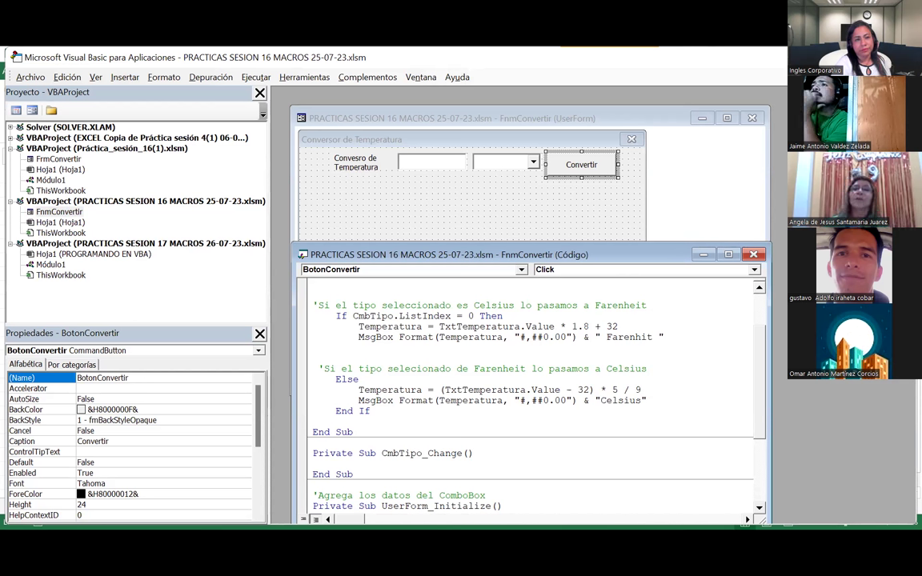
- Return to Excel and close PRACTICAS SESION 17 MACROS 26-07-23.xlsm without saving
key("alt+F11")
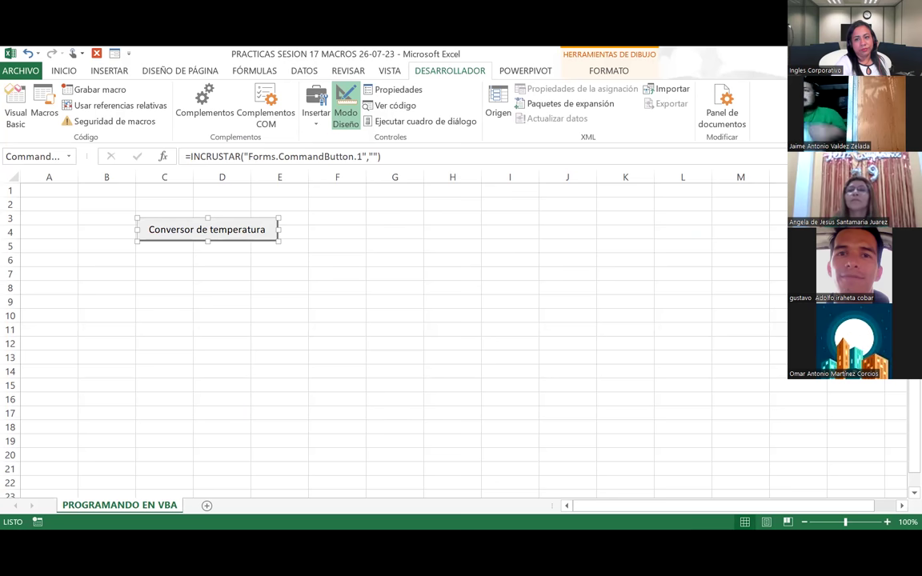
left_click(909, 54)
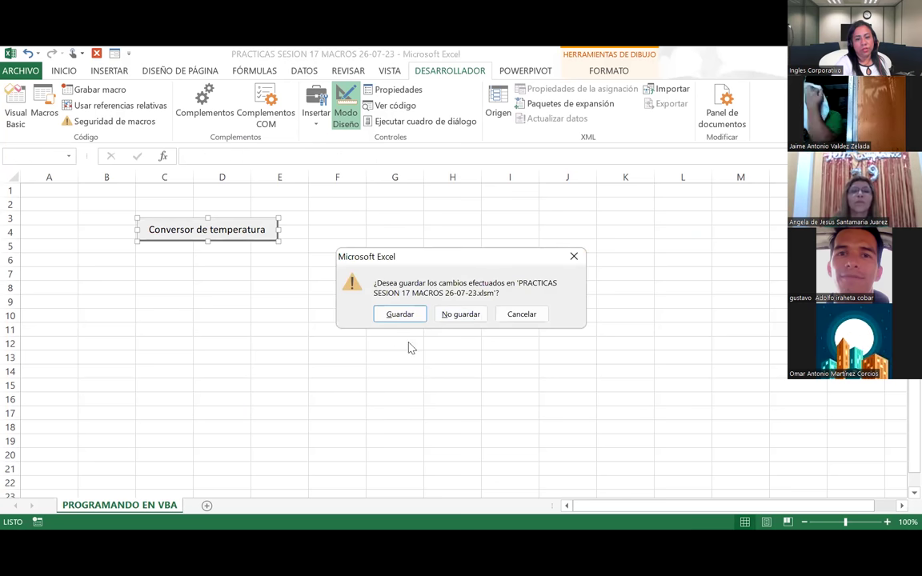
left_click(462, 314)
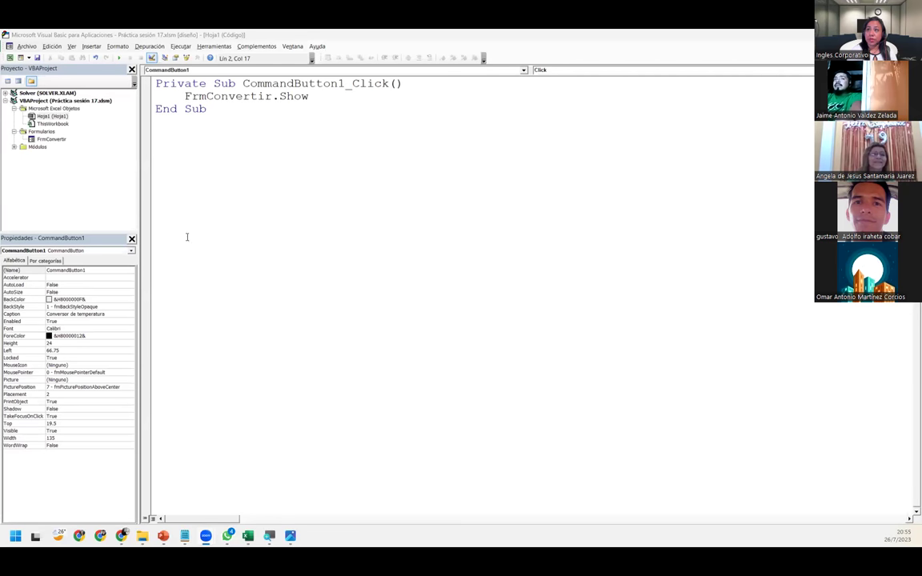
- Bring up the macros list from the code and dismiss it without running anything
left_click(194, 149)
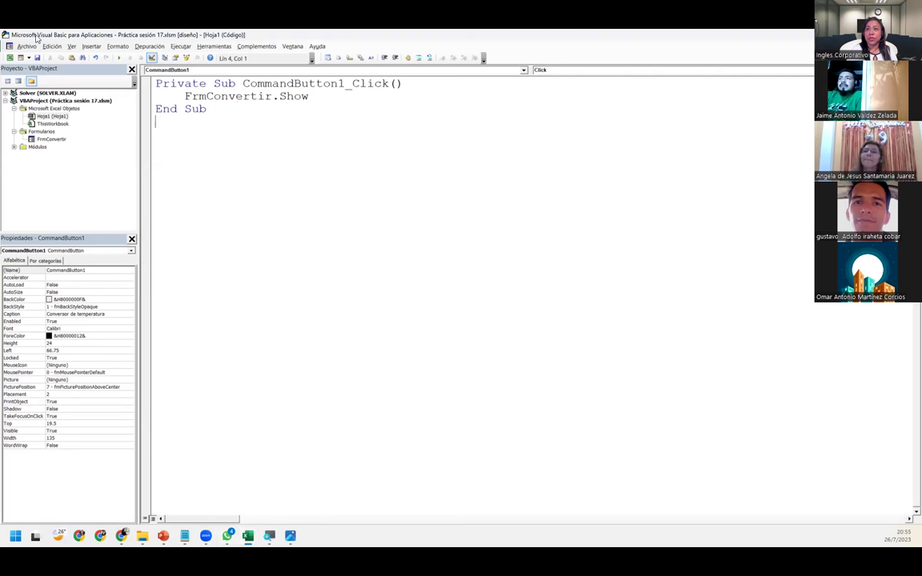
key("F5")
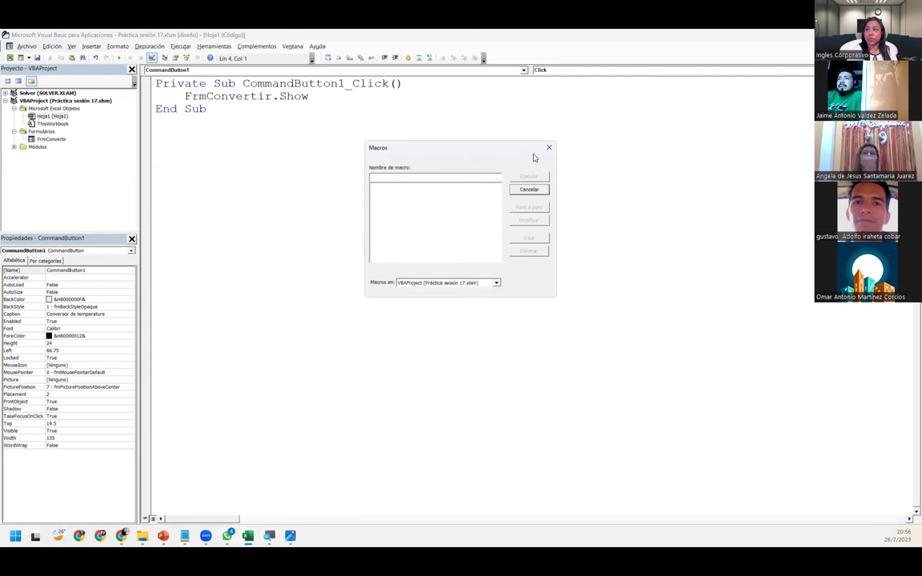
left_click(549, 148)
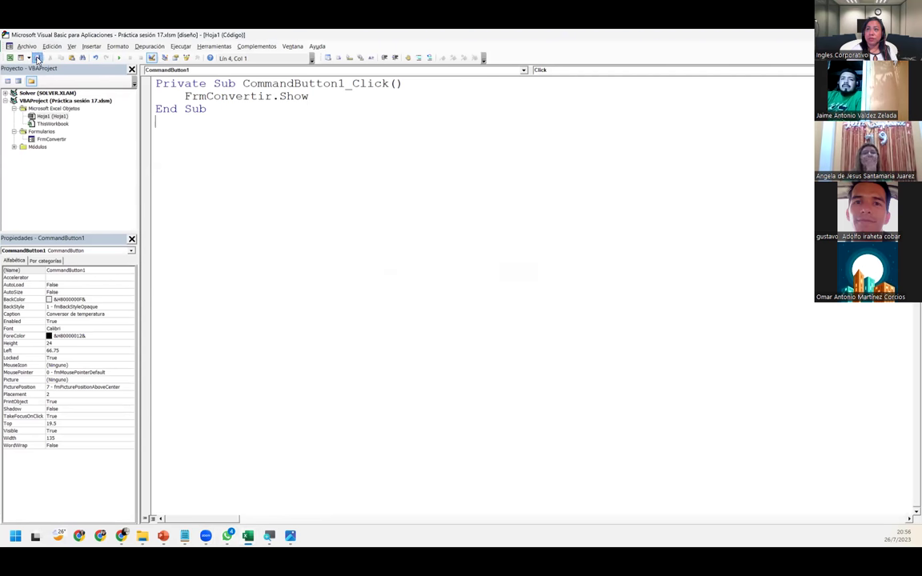
- Turn off design mode, then run the Conversor de temperatura button and close the form it opens
left_click(10, 57)
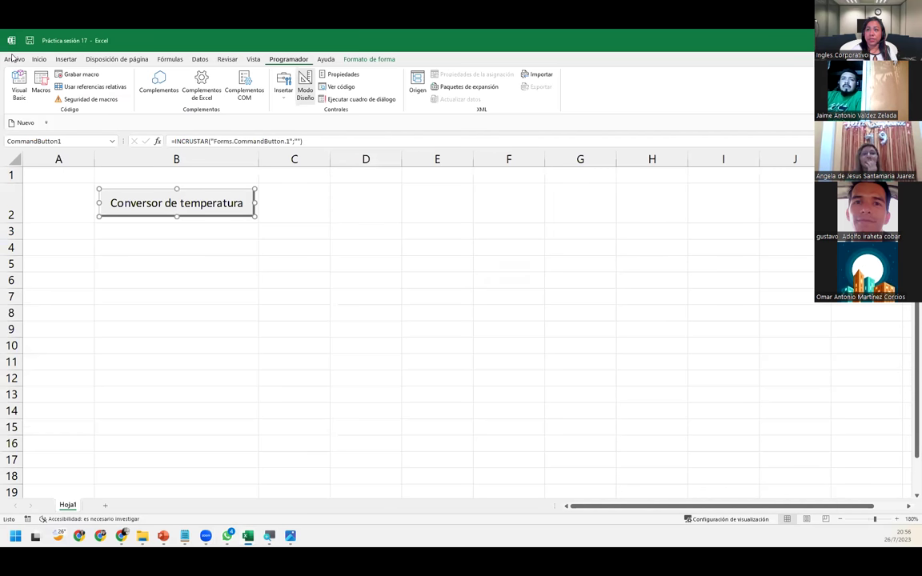
left_click(176, 280)
left_click(305, 86)
left_click(157, 202)
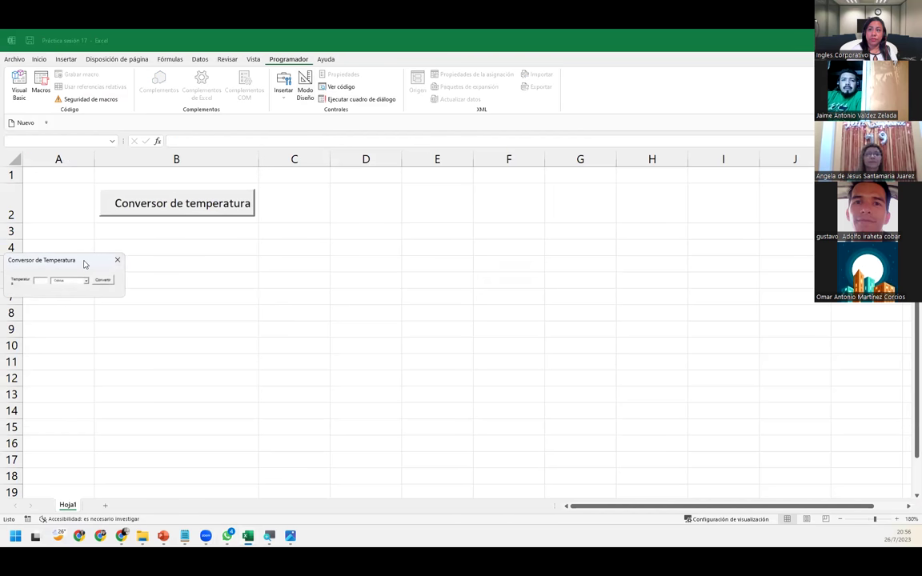
left_click_drag(84, 262, 329, 282)
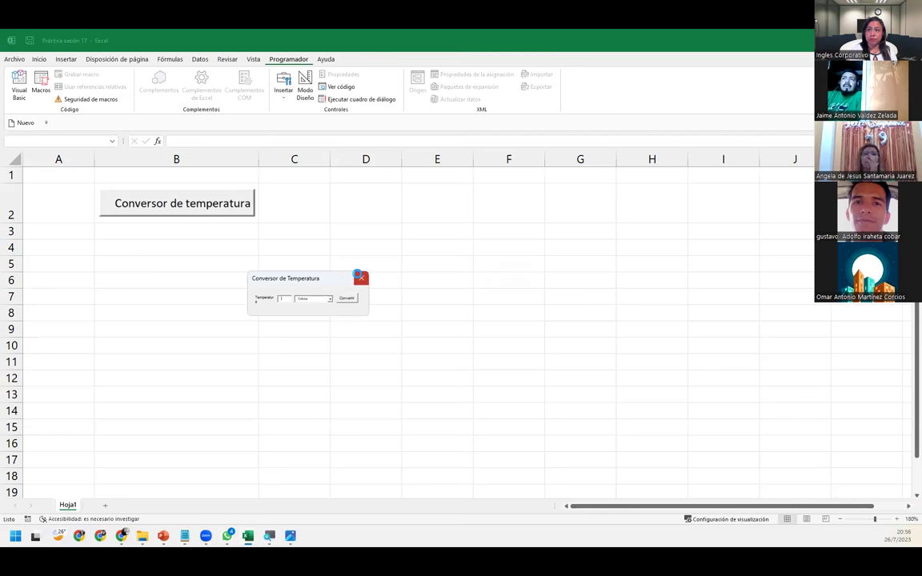
left_click(360, 277)
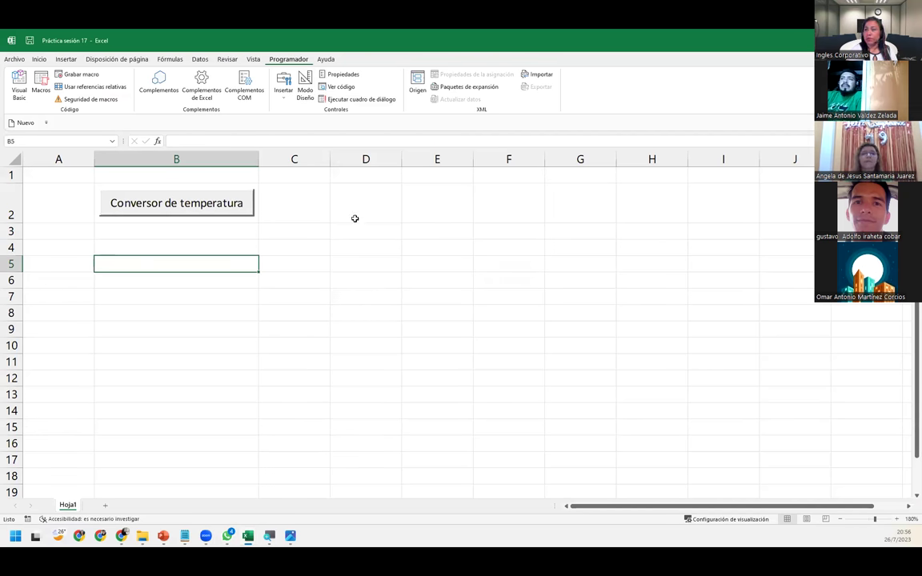
- Place a form-control button in column C and create a new AbrirFormulario macro for it
left_click(284, 93)
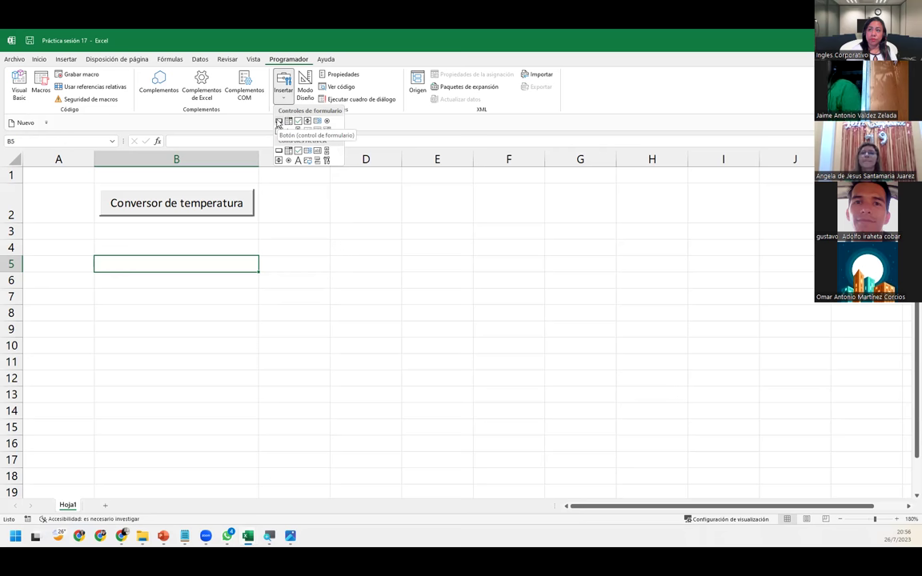
left_click(279, 123)
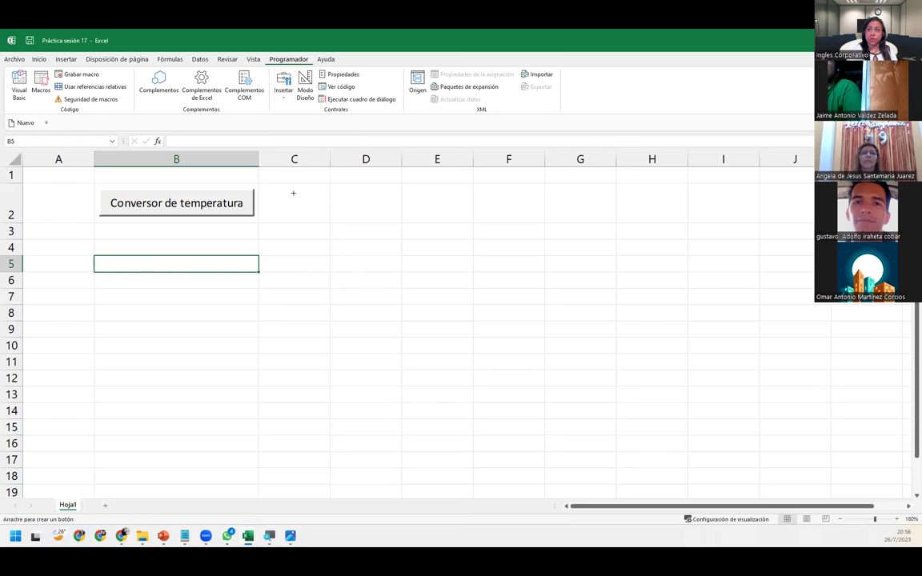
left_click(293, 193)
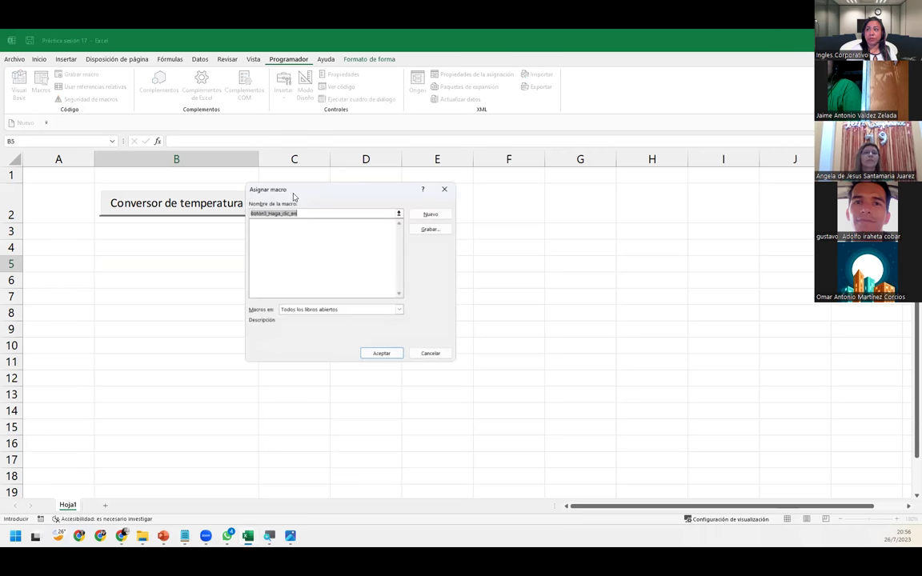
left_click_drag(314, 194, 232, 265)
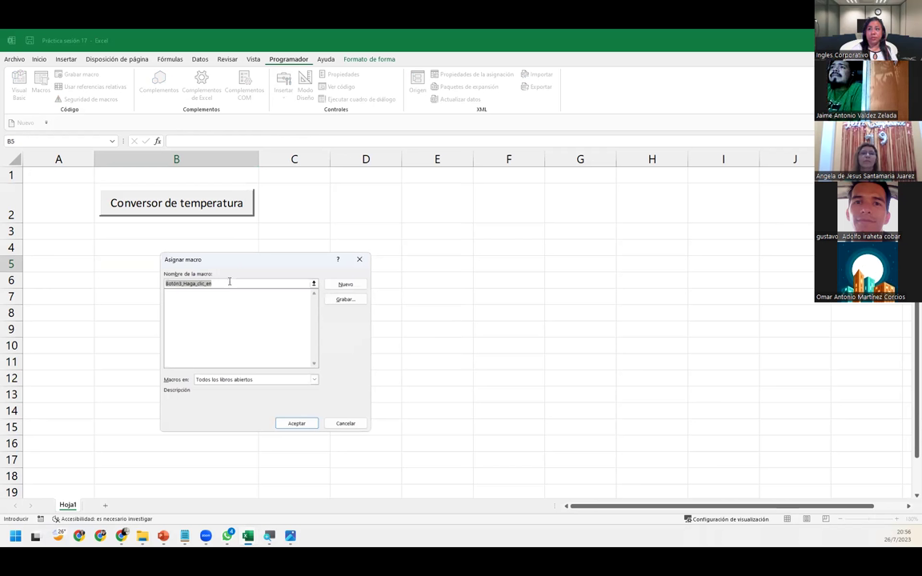
type("AbrirFormulario")
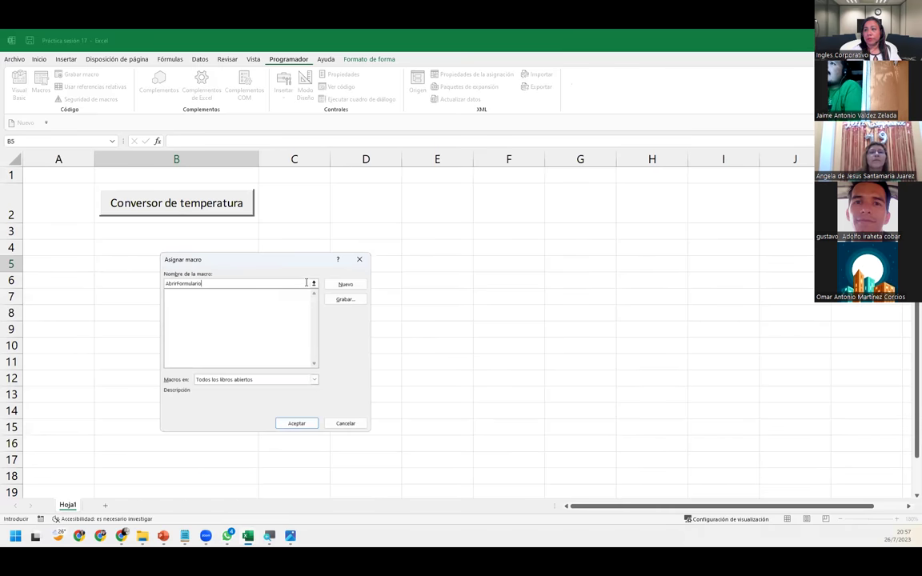
left_click(342, 285)
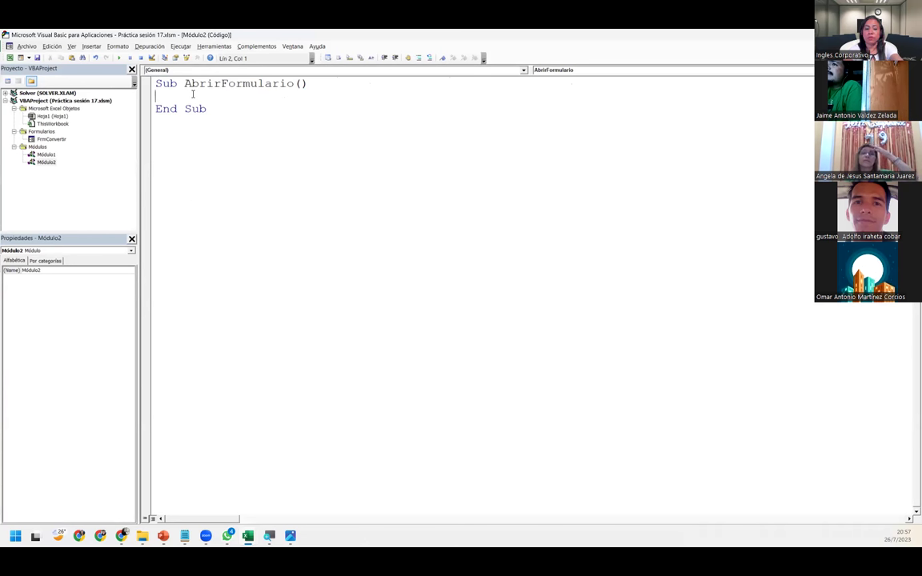
- Write FrmConvertir.Show inside AbrirFormulario, then return to the Excel workbook
key("Tab")
key("ctrl+space")
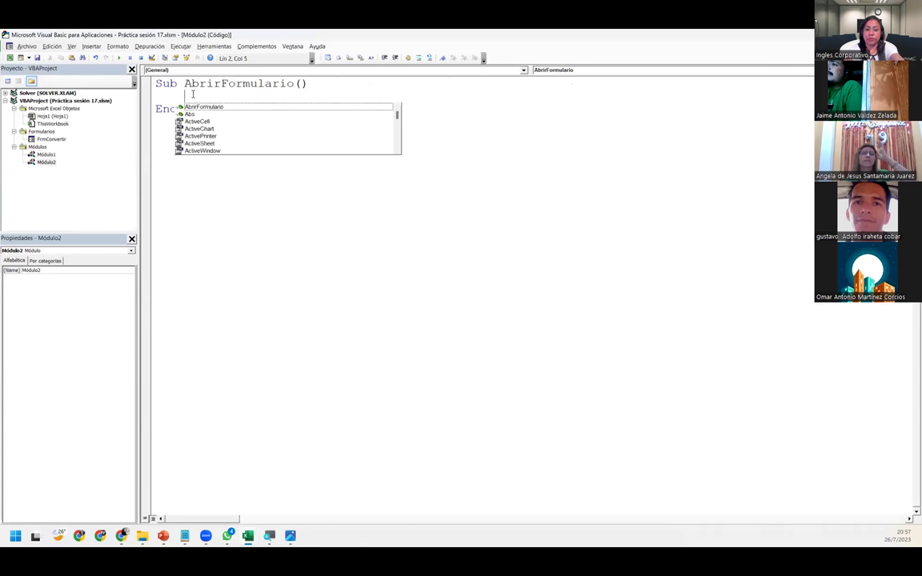
type("frm")
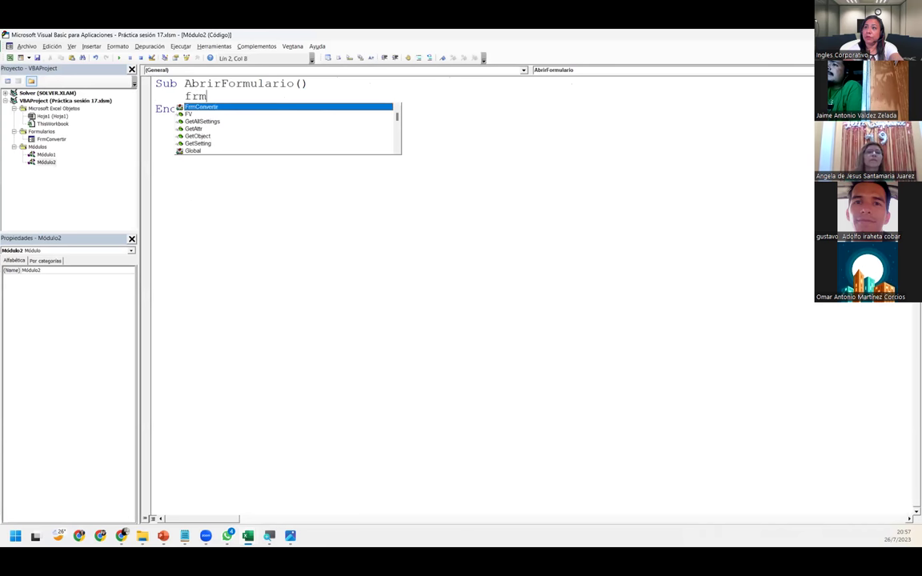
type(".sho")
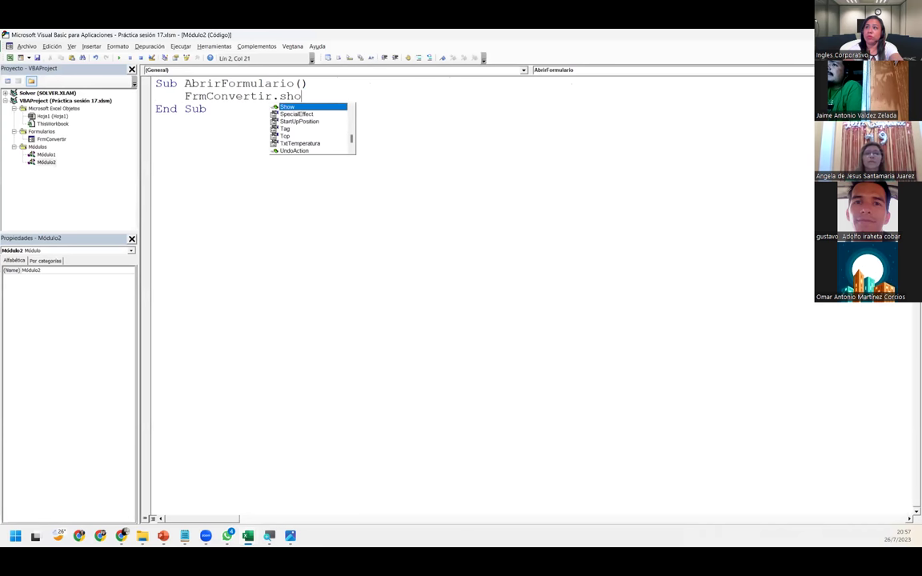
key("Tab")
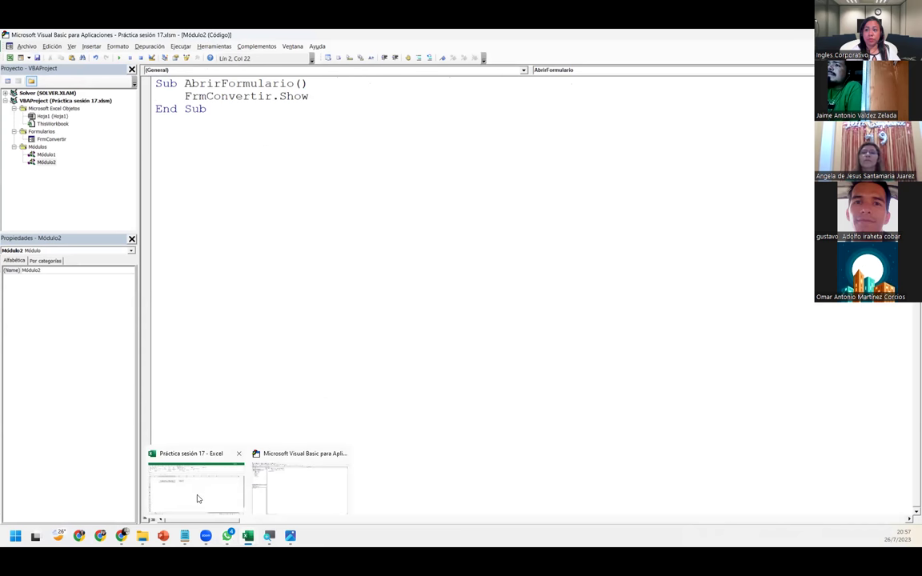
left_click(197, 498)
left_click(294, 297)
- Run the new Botón to open the converter form, close the form, then switch to the VBA editor
left_click(325, 203)
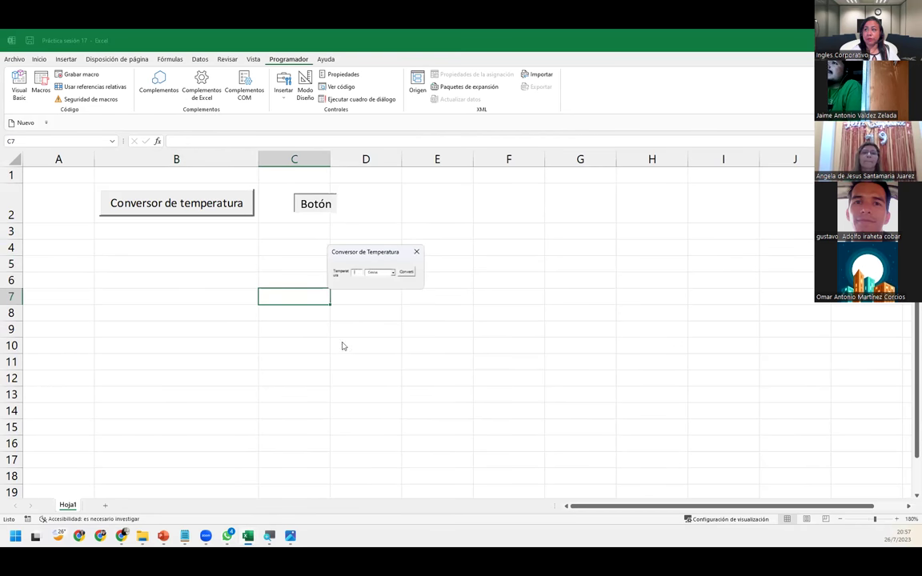
left_click(416, 251)
mouse_move(248, 536)
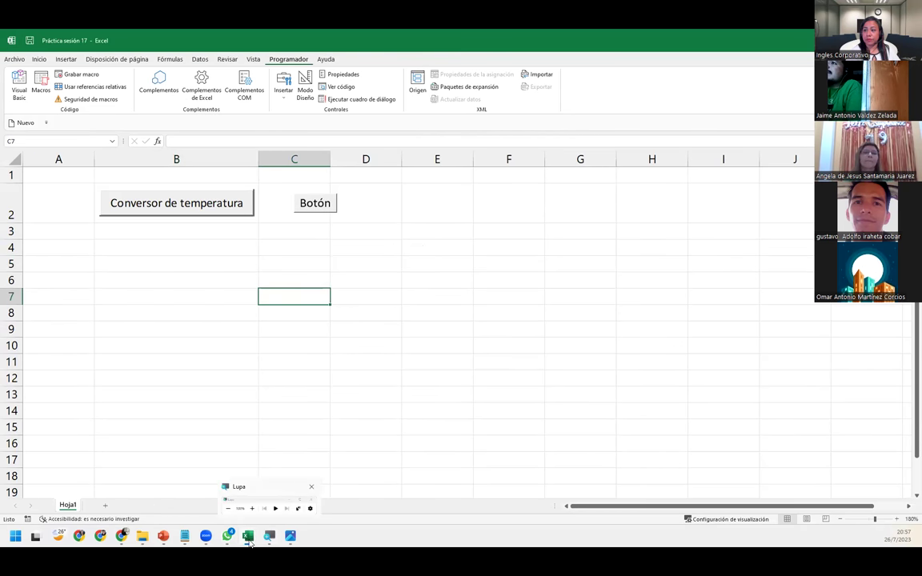
left_click(256, 457)
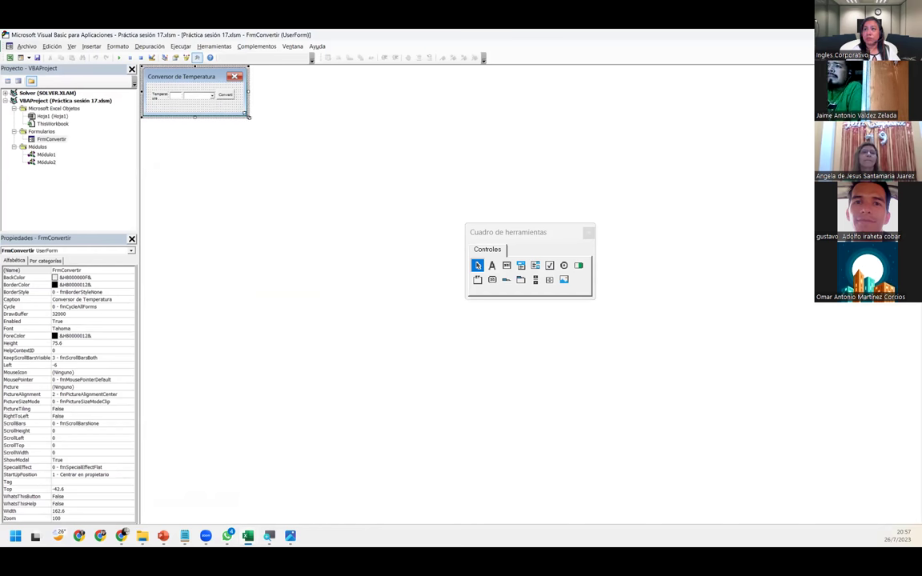
- Resize FrmConvertir to 336.6 × 106.2, save the project, and return to Hoja1
left_click_drag(248, 117, 361, 138)
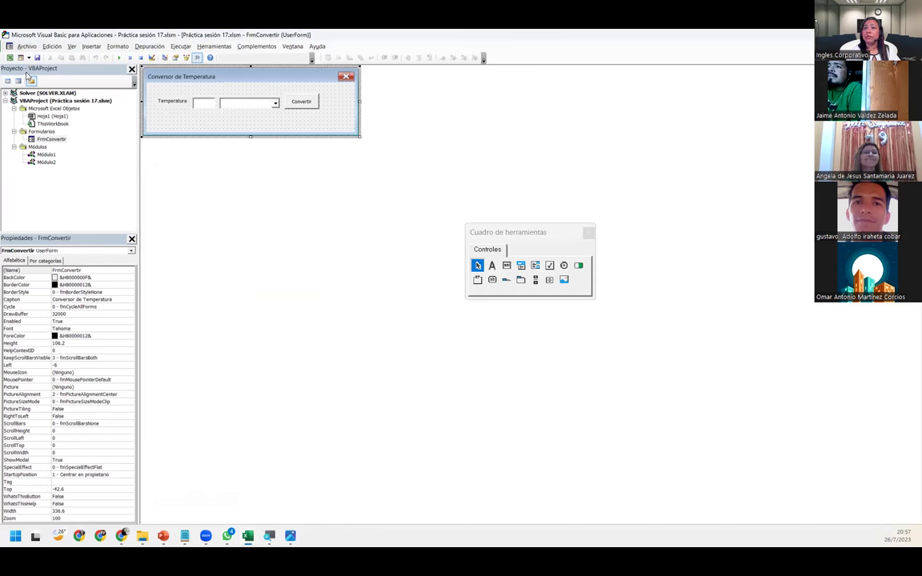
left_click(36, 59)
mouse_move(248, 536)
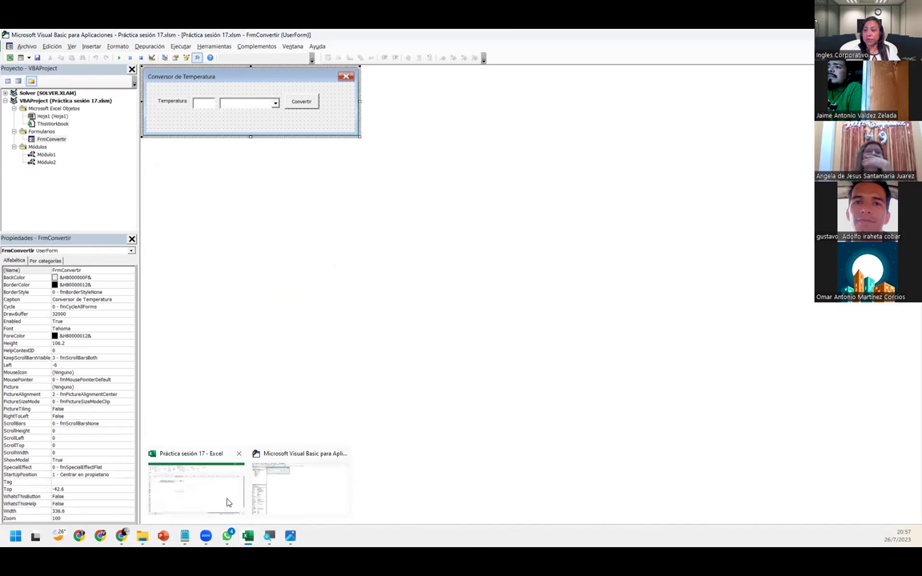
left_click(227, 503)
left_click(264, 259)
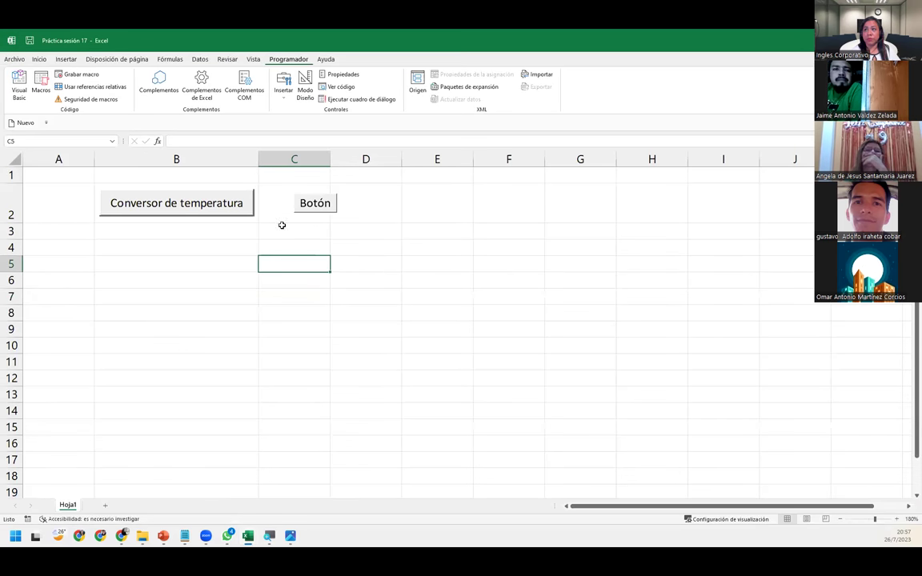
- Replace the button's placeholder label with 'Convertir temperatura'
right_click(330, 207)
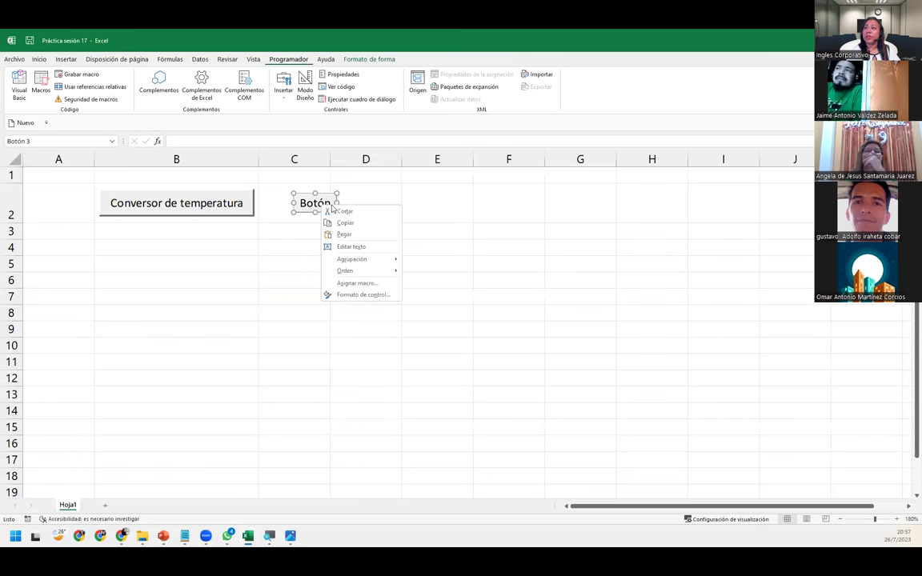
left_click(360, 246)
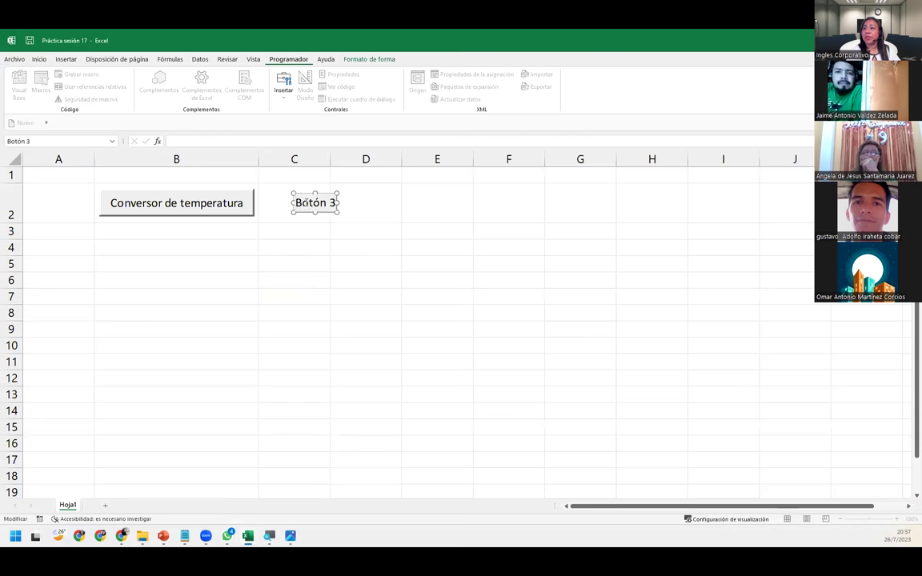
left_click_drag(295, 202, 337, 203)
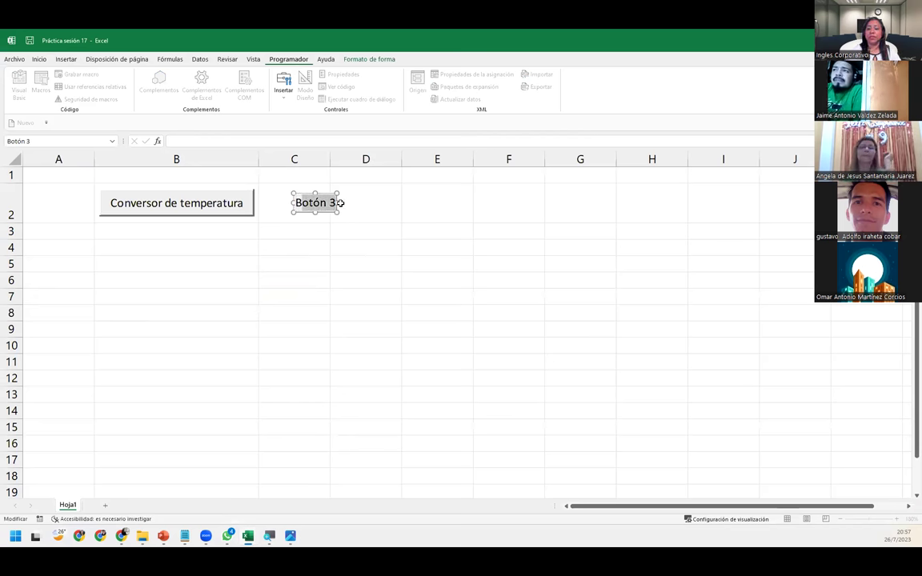
key("BackSpace")
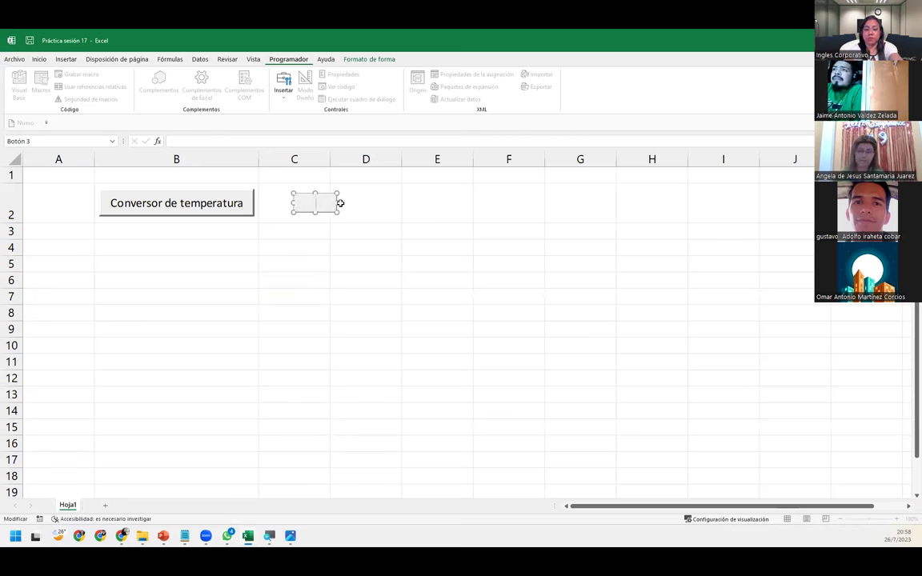
type("Formular")
key("BackSpace")
key("BackSpace")
key("BackSpace")
type("Conv")
key("BackSpace")
key("BackSpace")
key("BackSpace")
type("tem")
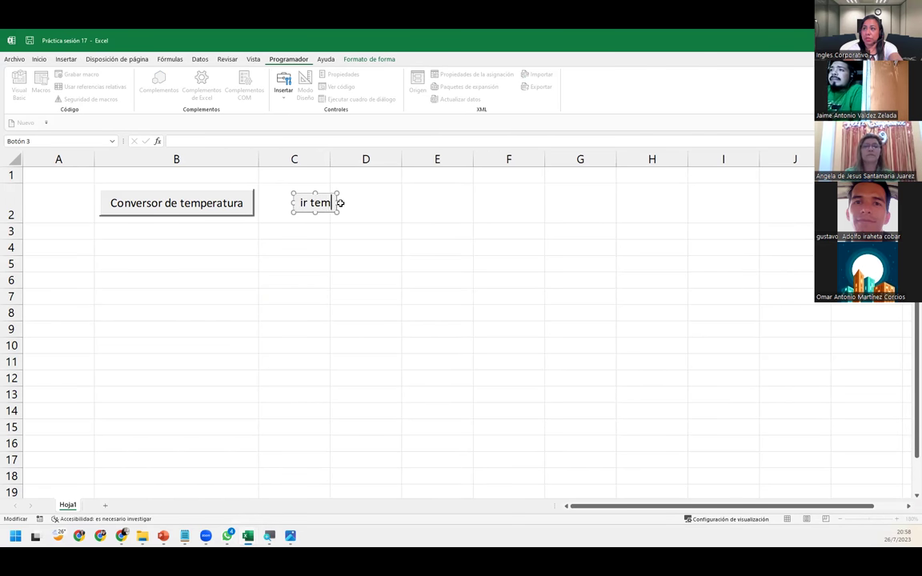
type("peratura")
key("Return")
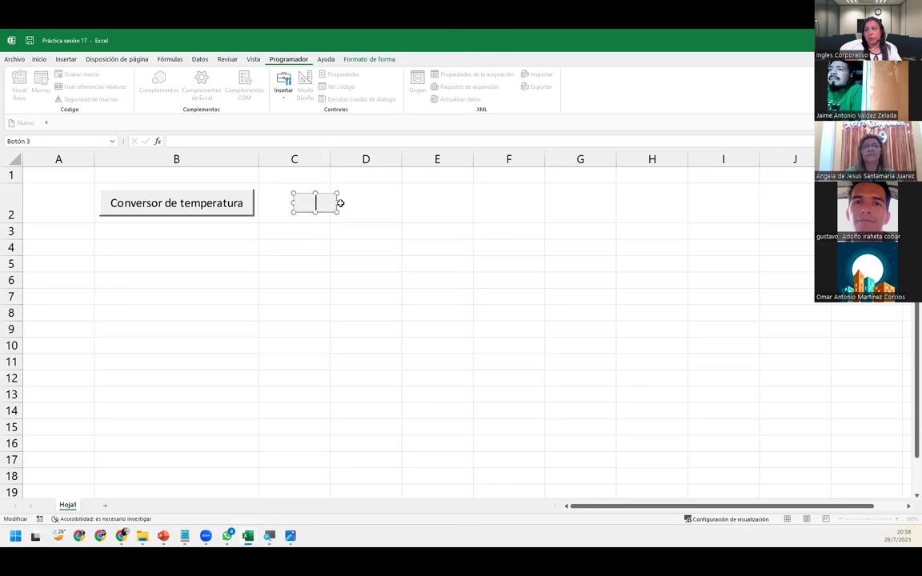
key("BackSpace")
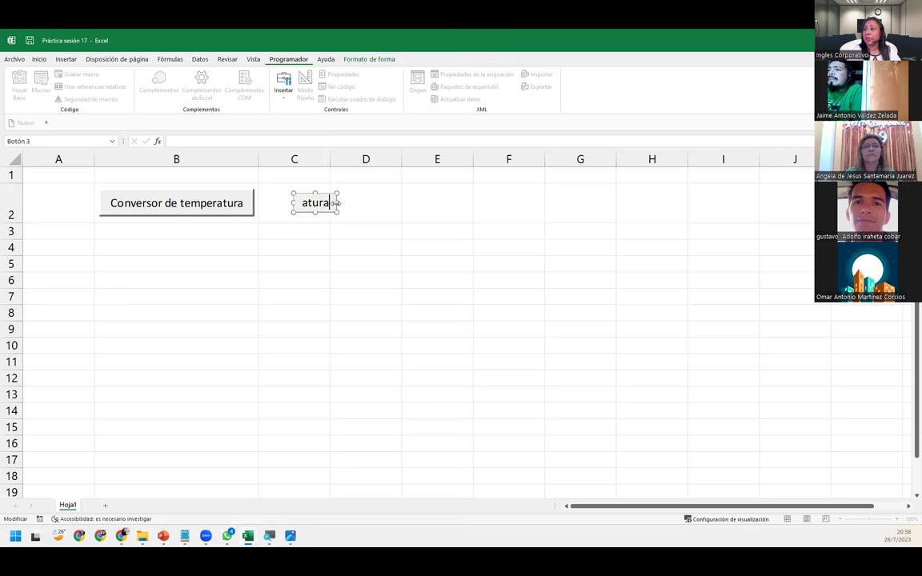
- Split the label onto two lines and size the button to span columns C to E
left_click_drag(343, 205, 482, 215)
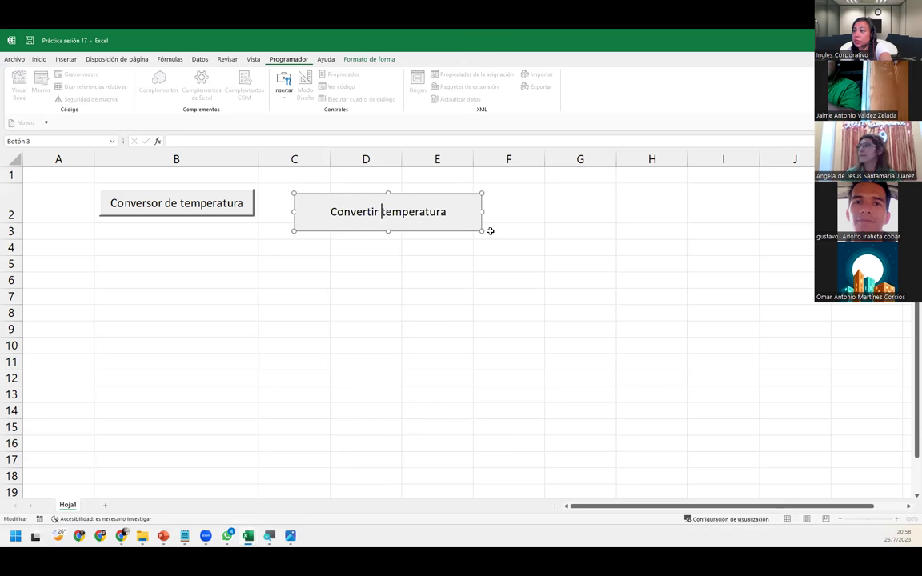
key("Return")
left_click_drag(483, 212, 385, 211)
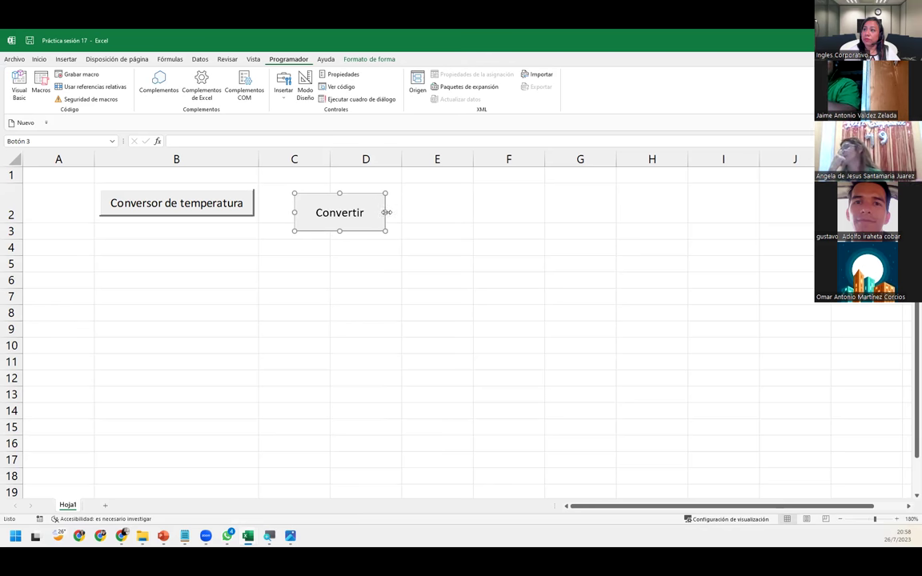
left_click_drag(386, 211, 436, 221)
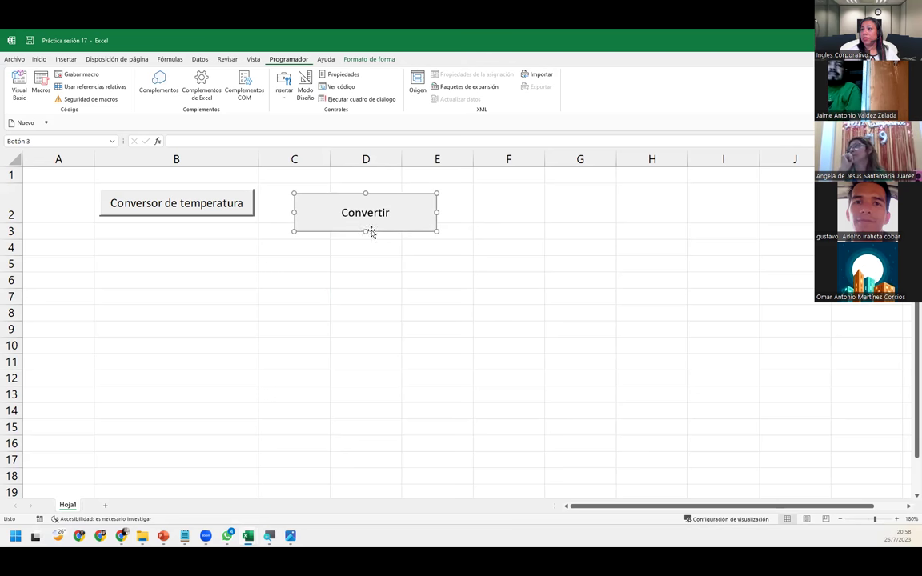
left_click_drag(366, 231, 365, 244)
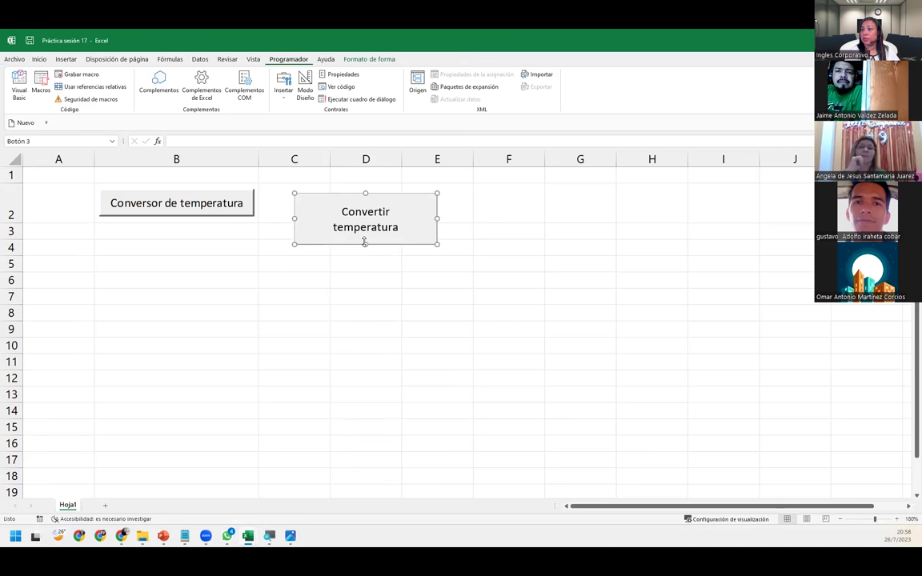
- Test that the Convertir temperatura button opens the converter form, then close it
left_click(396, 210)
left_click(464, 221)
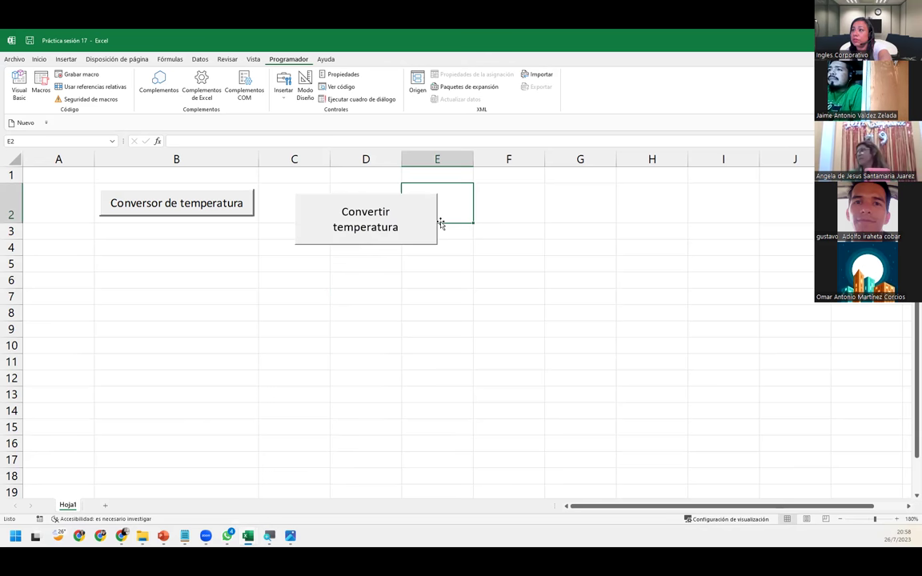
left_click(402, 210)
left_click(163, 254)
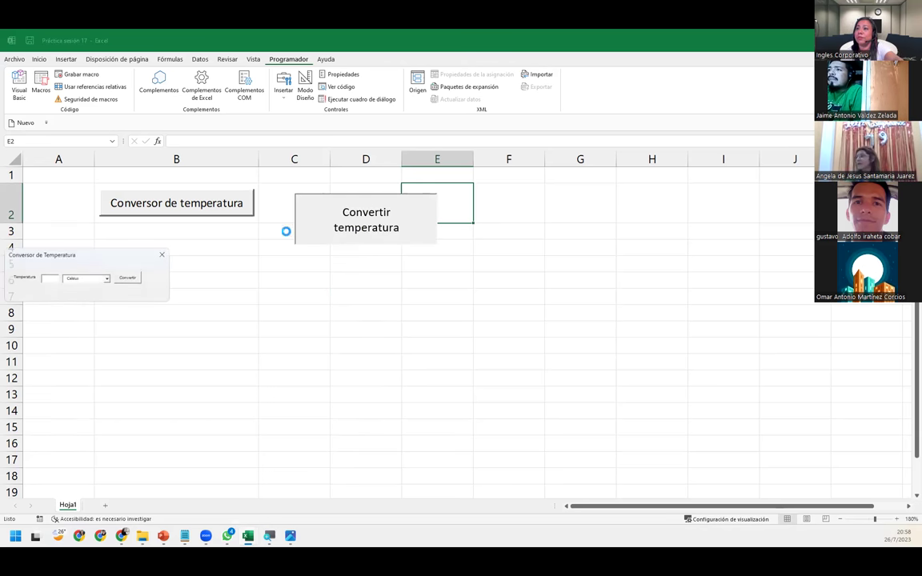
- Put the button label back on one line and shorten the button
right_click(375, 226)
left_click(407, 257)
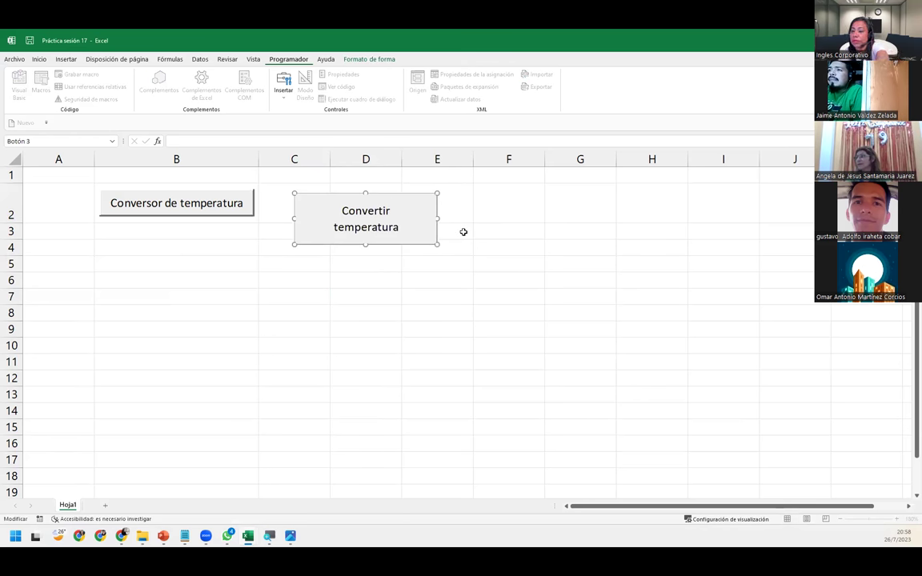
key("Delete")
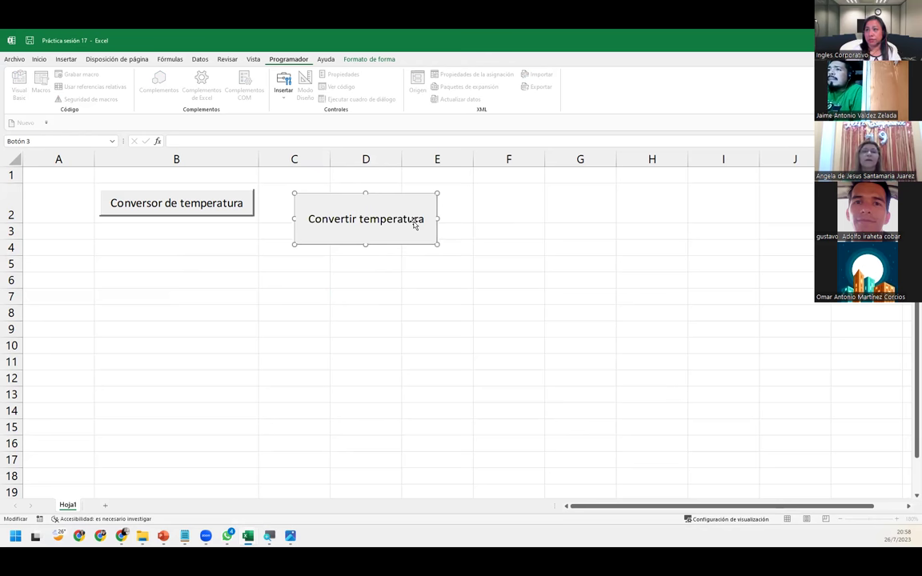
left_click_drag(365, 245, 367, 228)
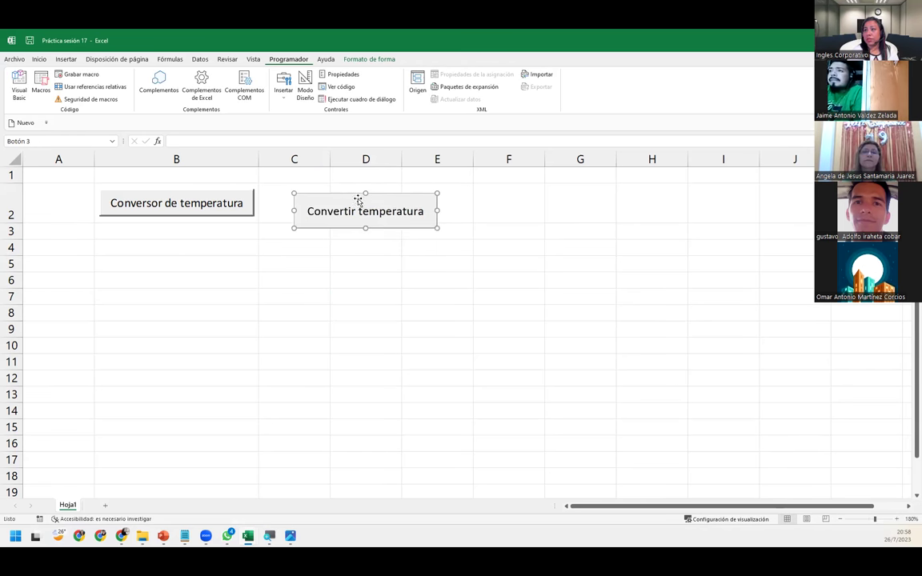
left_click_drag(363, 192, 364, 200)
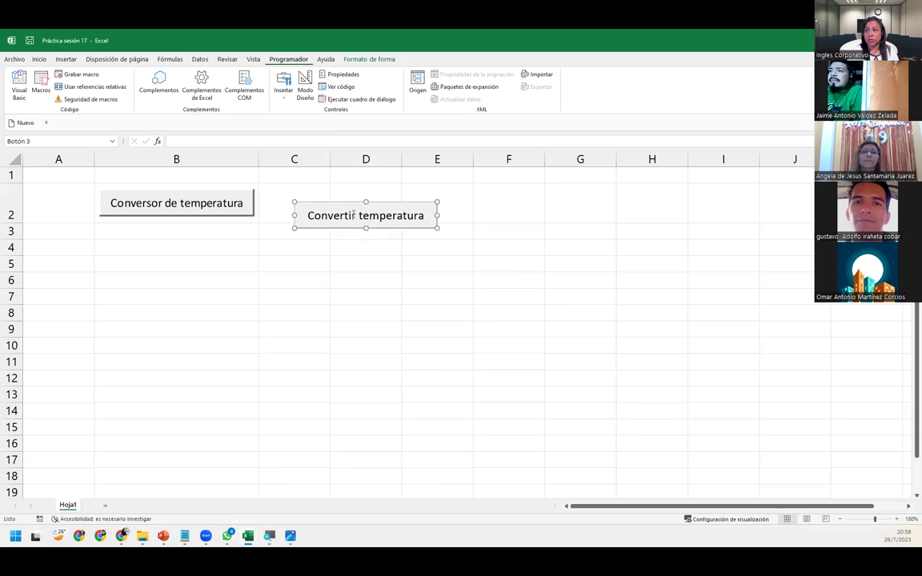
left_click(351, 202)
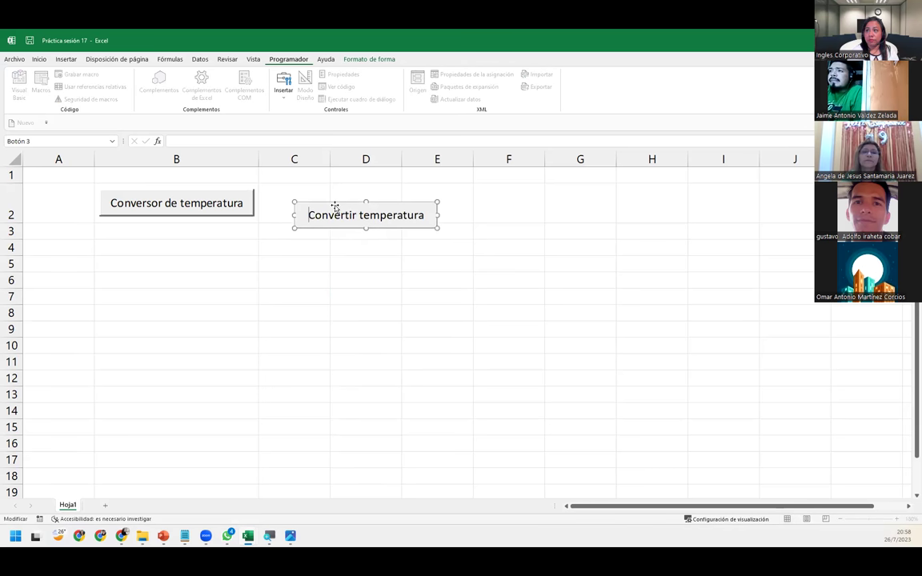
left_click(343, 298)
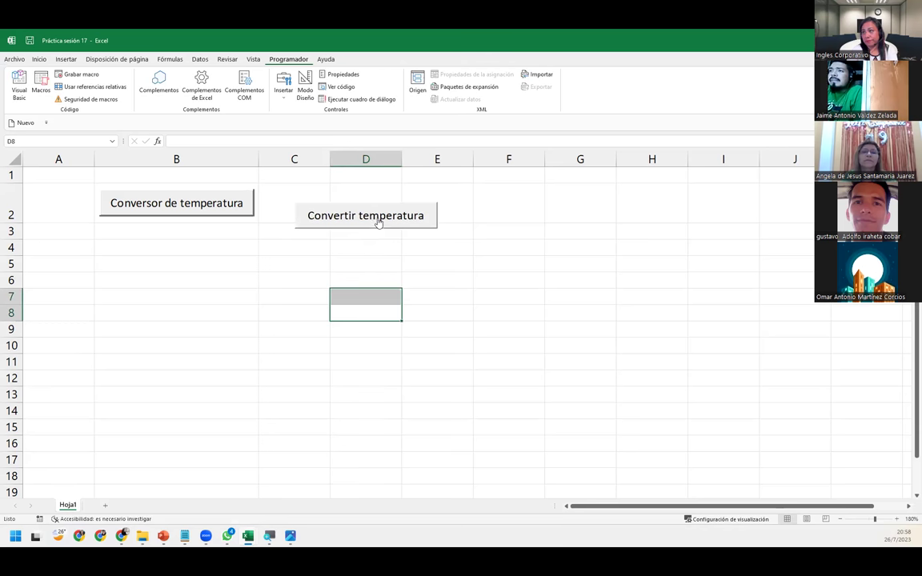
- Move the button into cell D2 and widen column D to 25.44 to fit it
right_click(376, 223)
key("Escape")
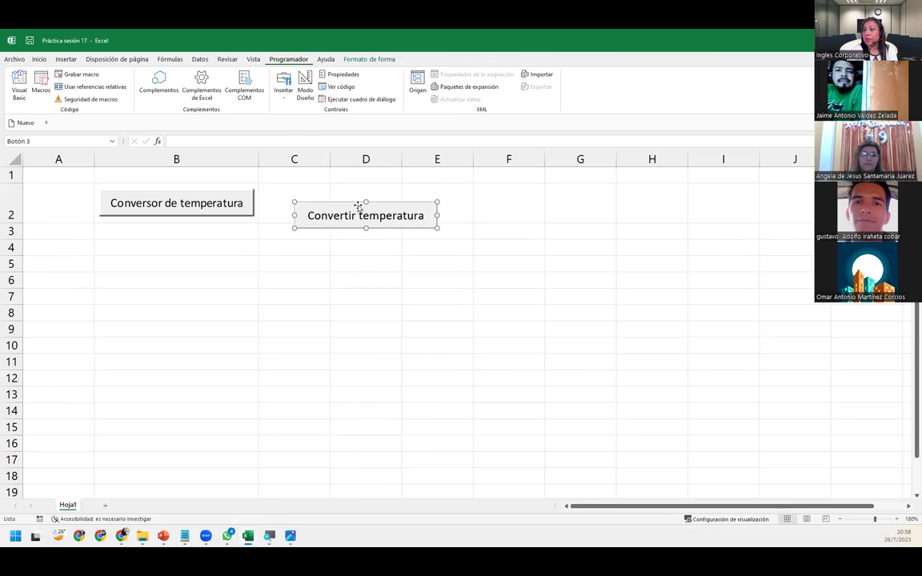
mouse_move(381, 189)
left_mouse_down()
mouse_move(395, 178)
mouse_move(485, 167)
left_mouse_up()
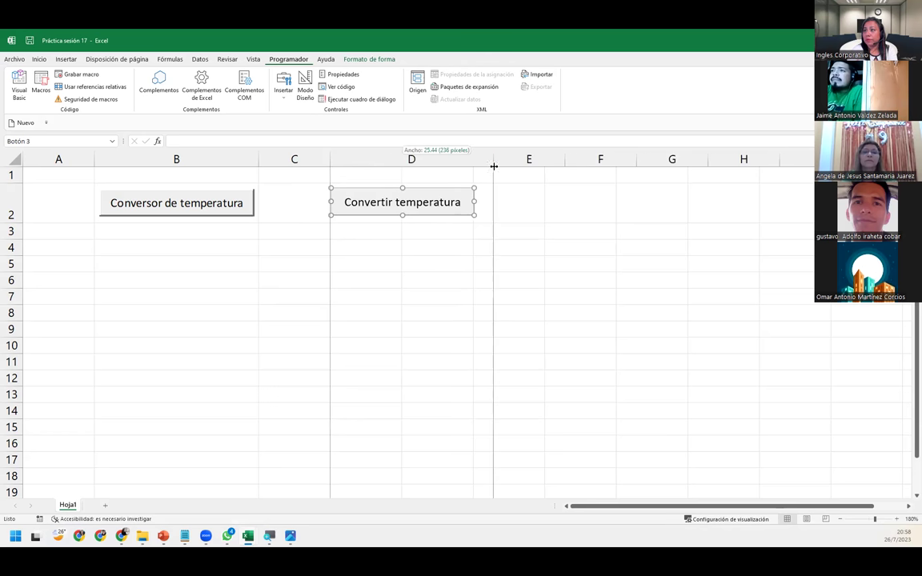
left_click(439, 241)
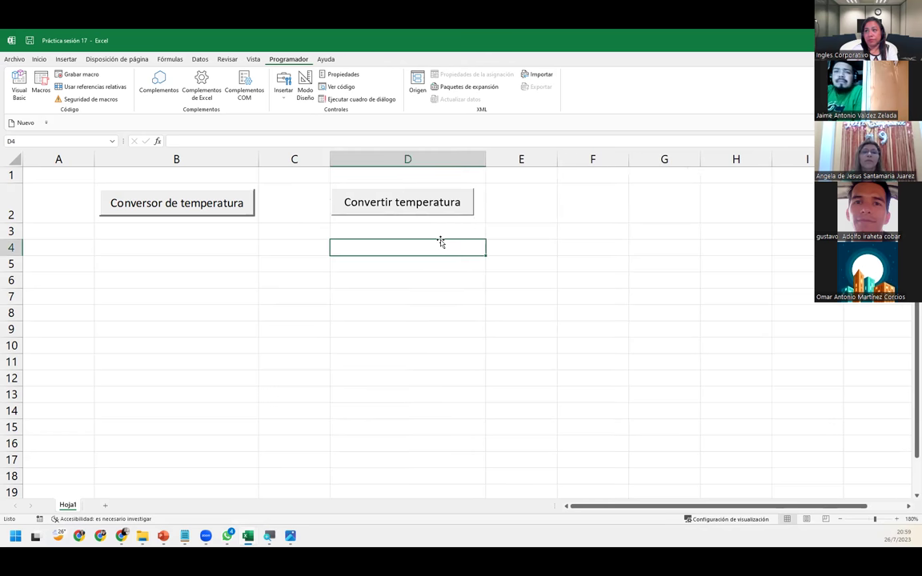
right_click(397, 210)
left_click(388, 206)
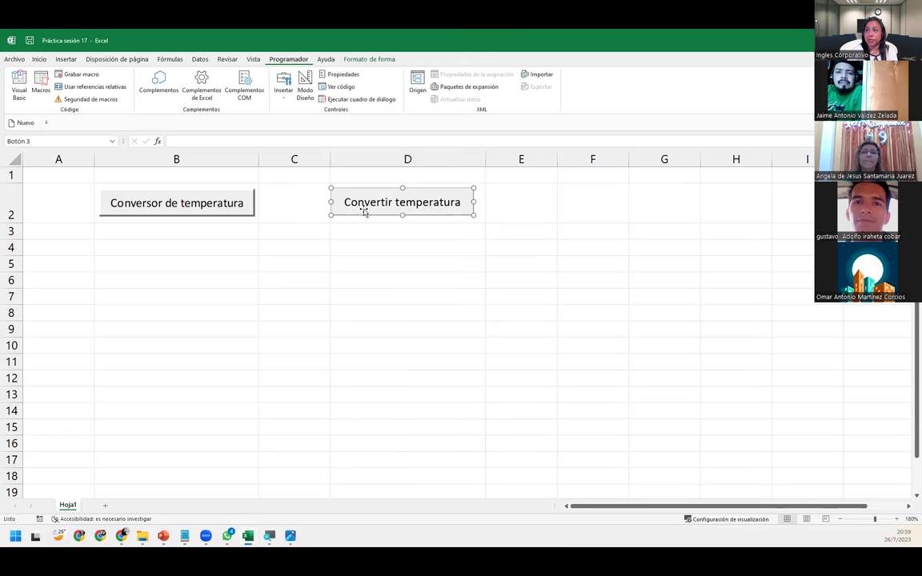
left_click_drag(364, 212, 368, 207)
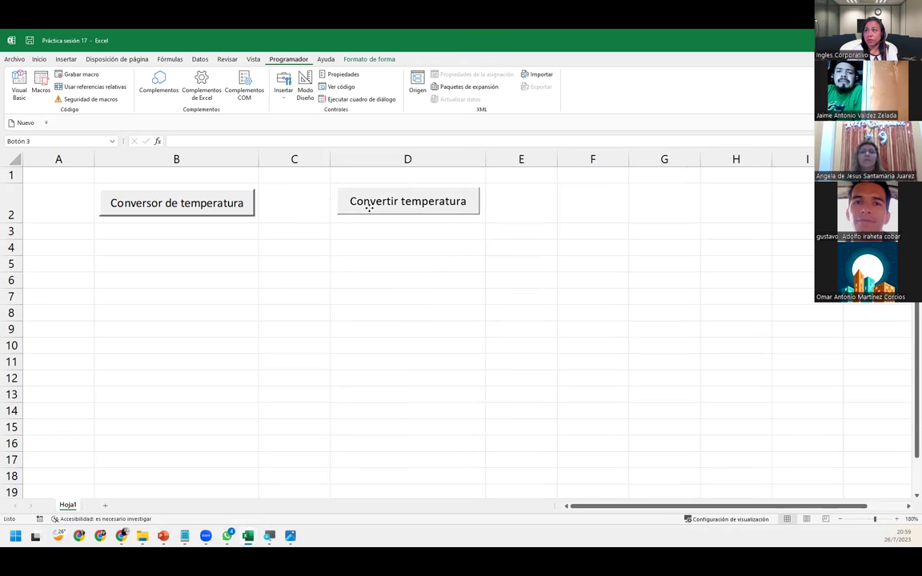
left_click(372, 280)
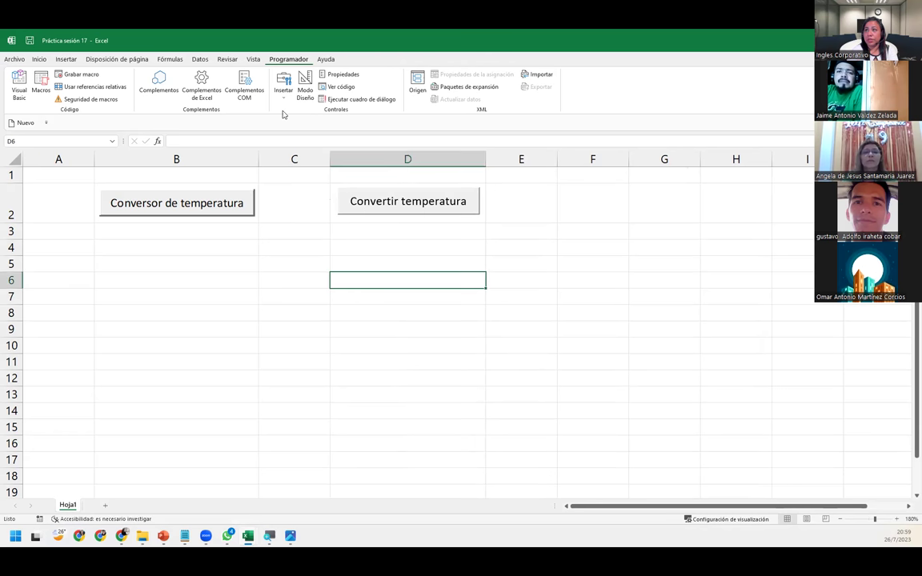
left_click(282, 88)
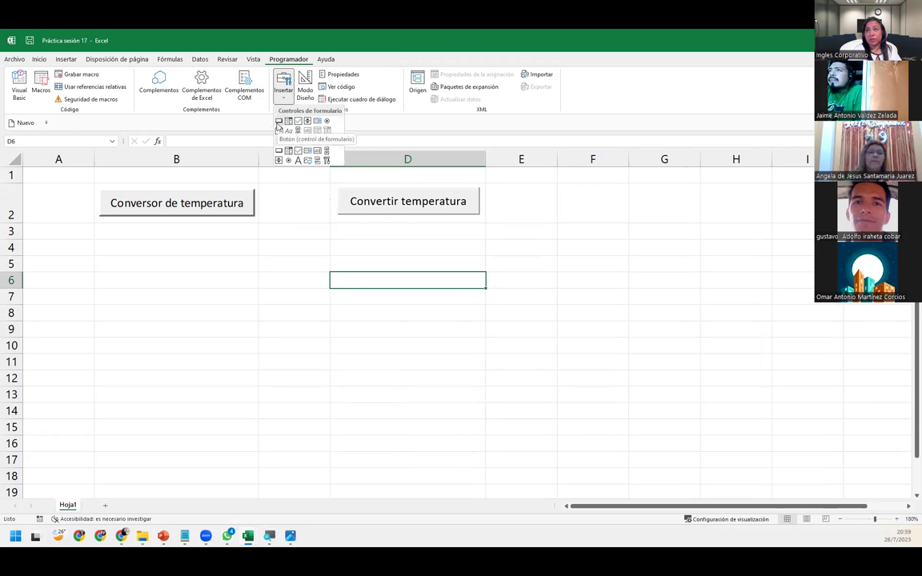
left_click(278, 124)
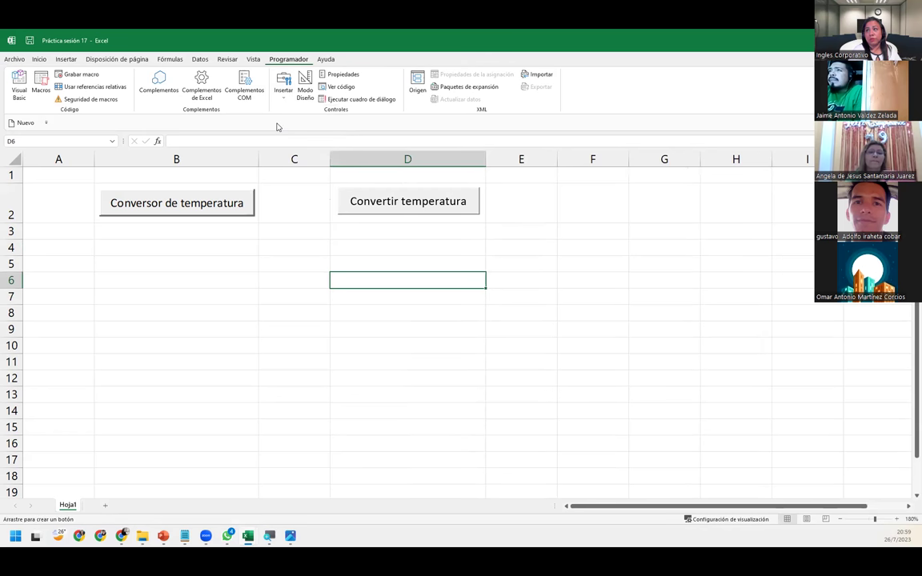
left_click(357, 282)
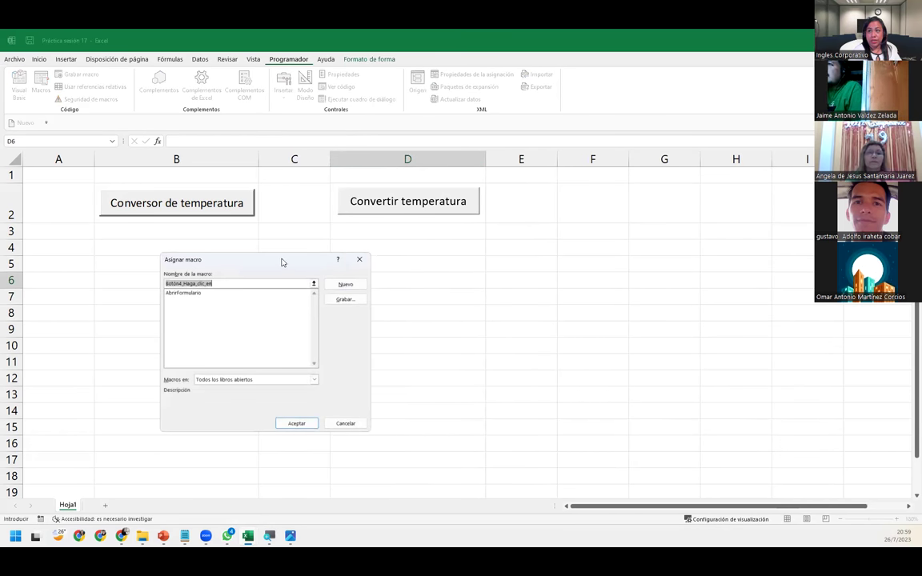
left_click_drag(282, 261, 315, 240)
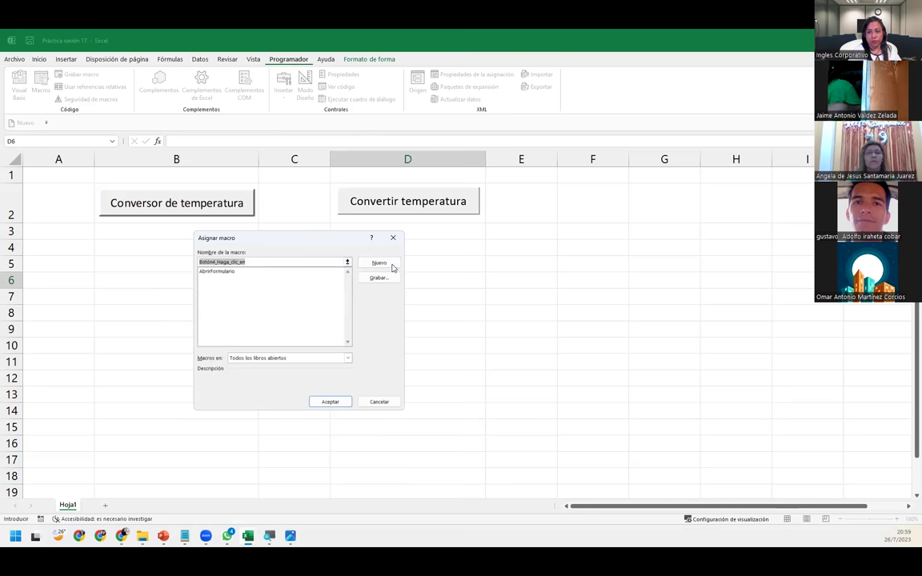
left_click(393, 238)
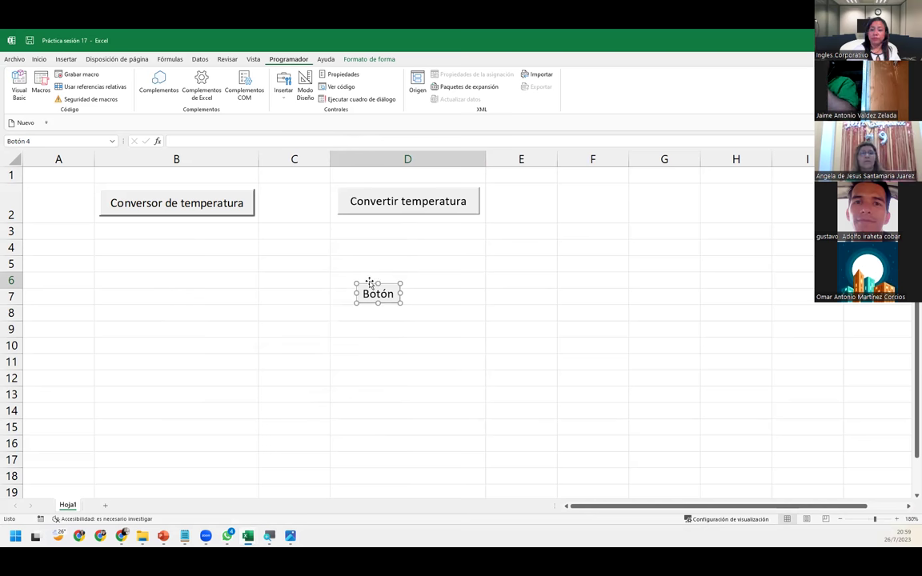
key("Delete")
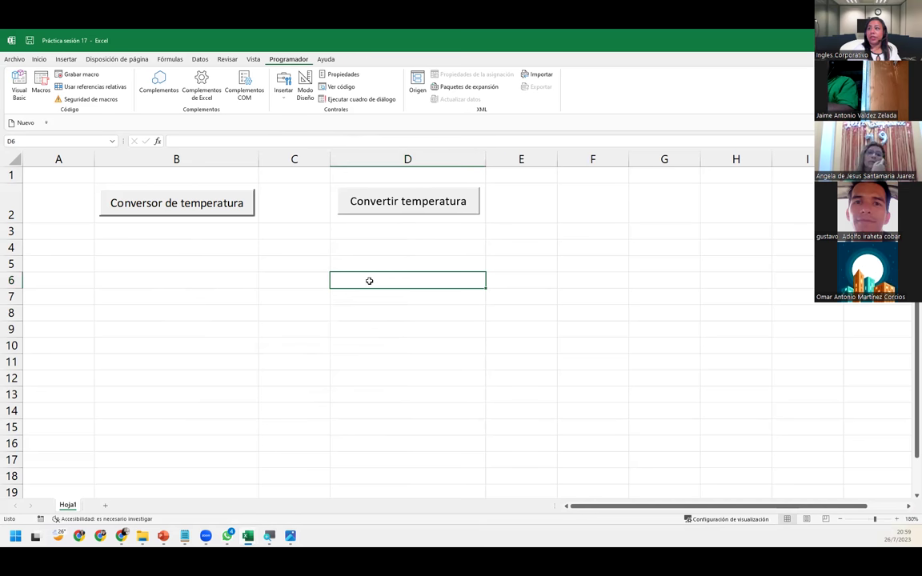
- Dismiss the Convertir temperatura button's shortcut menu and return to the VBA editor showing FrmConvertir
right_click(381, 215)
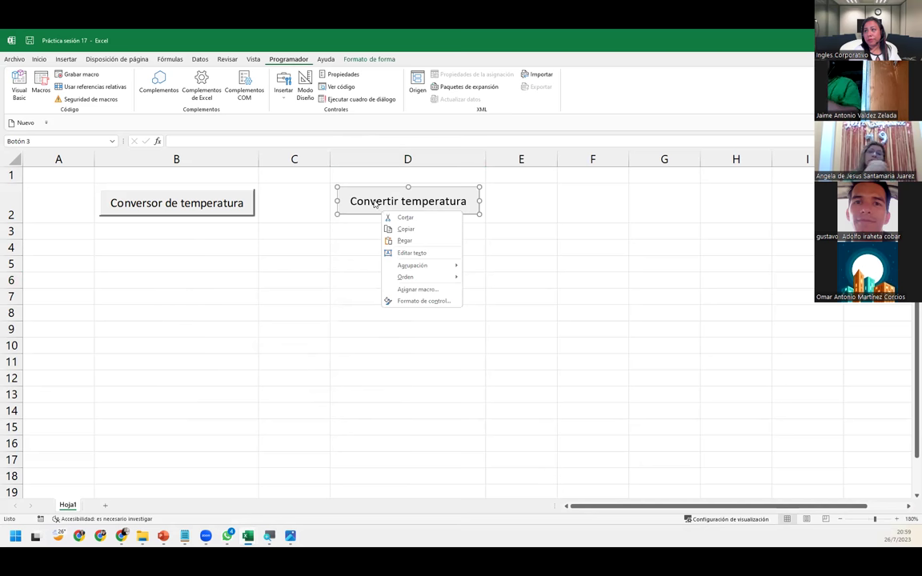
mouse_move(406, 277)
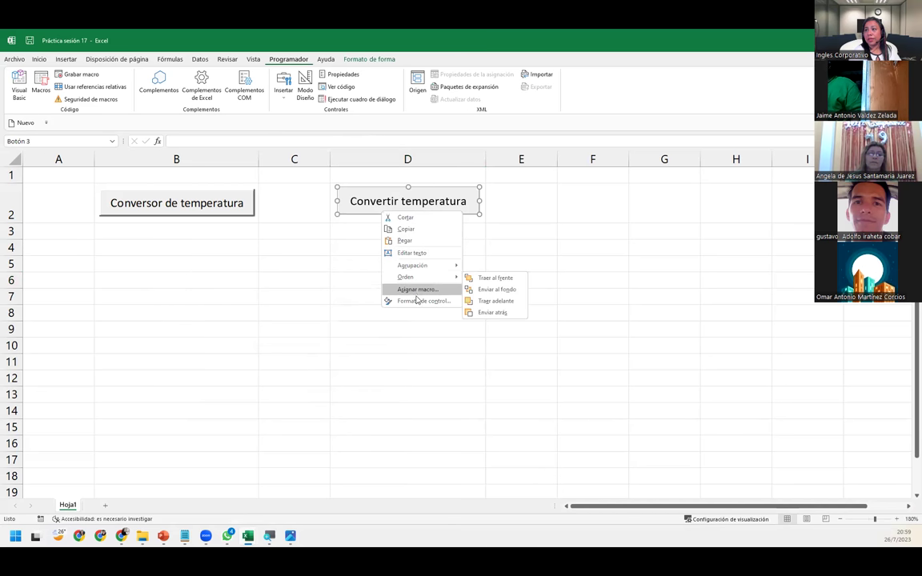
left_click(373, 207)
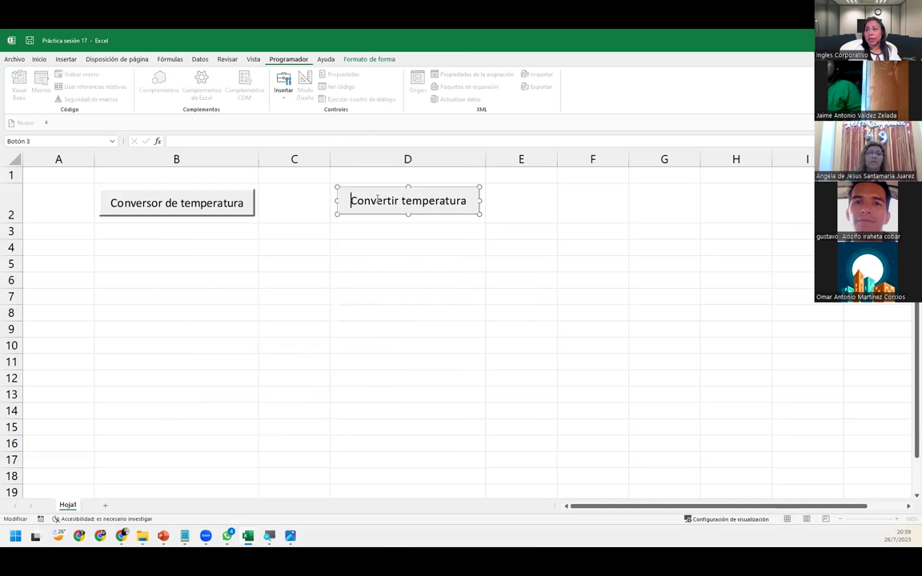
key("Right")
key("Right")
key("Right")
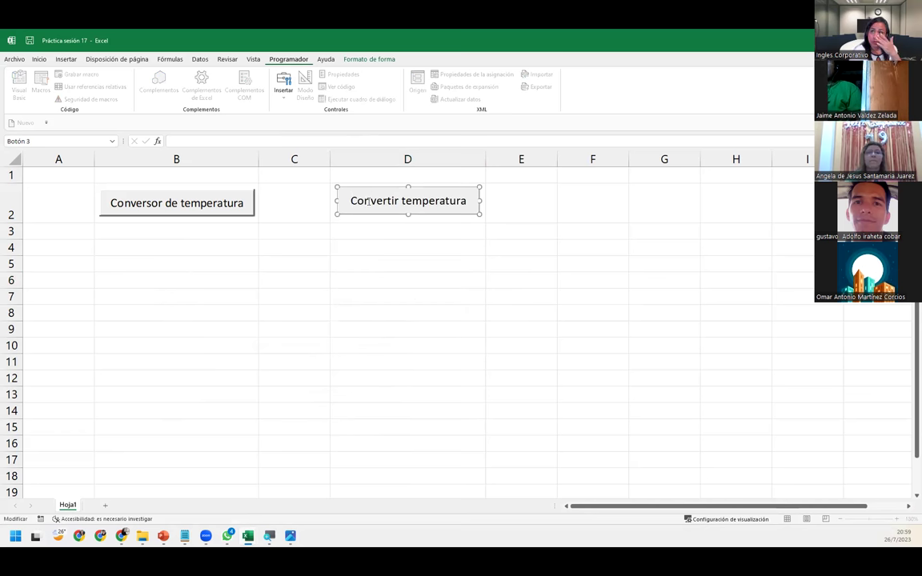
mouse_move(248, 536)
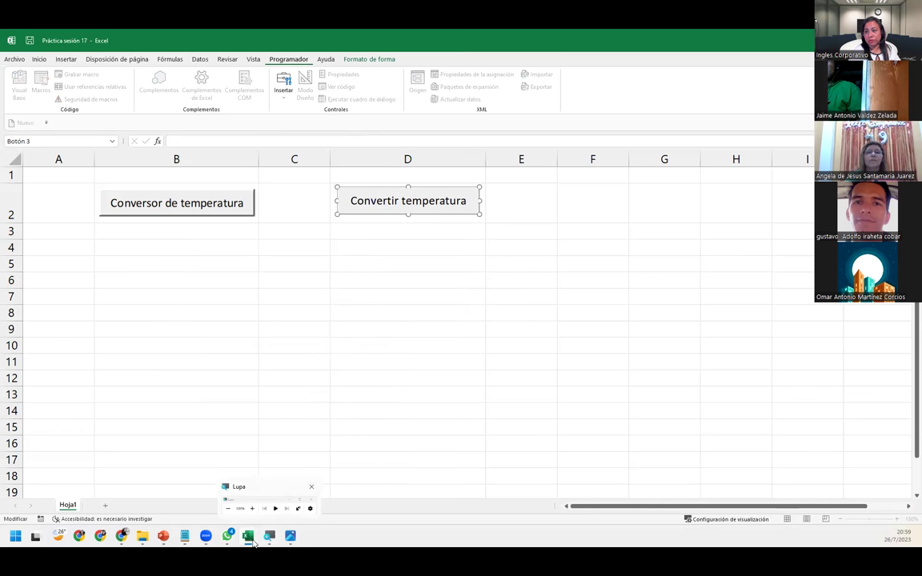
left_click(311, 479)
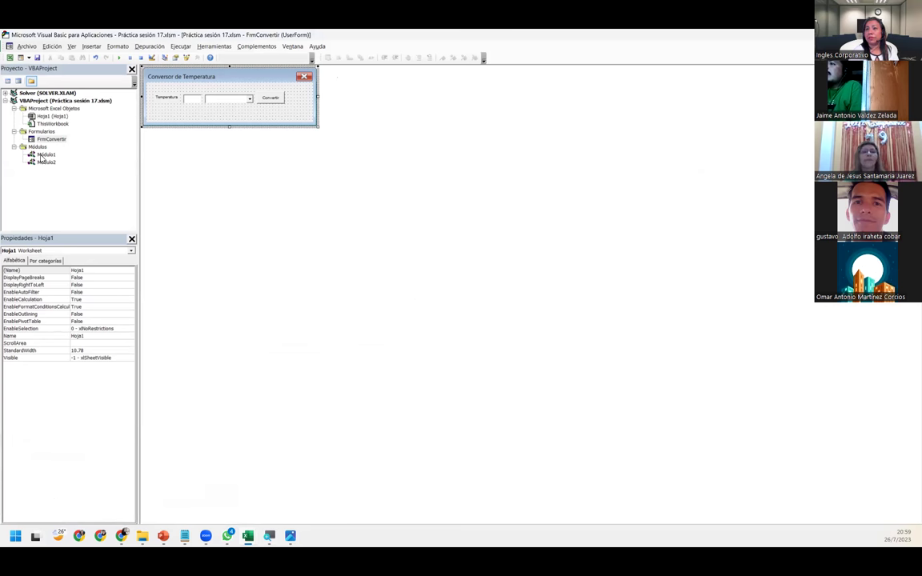
- Switch between the Excel workbook and the VBA editor, selecting cell D4 along the way
left_click(248, 535)
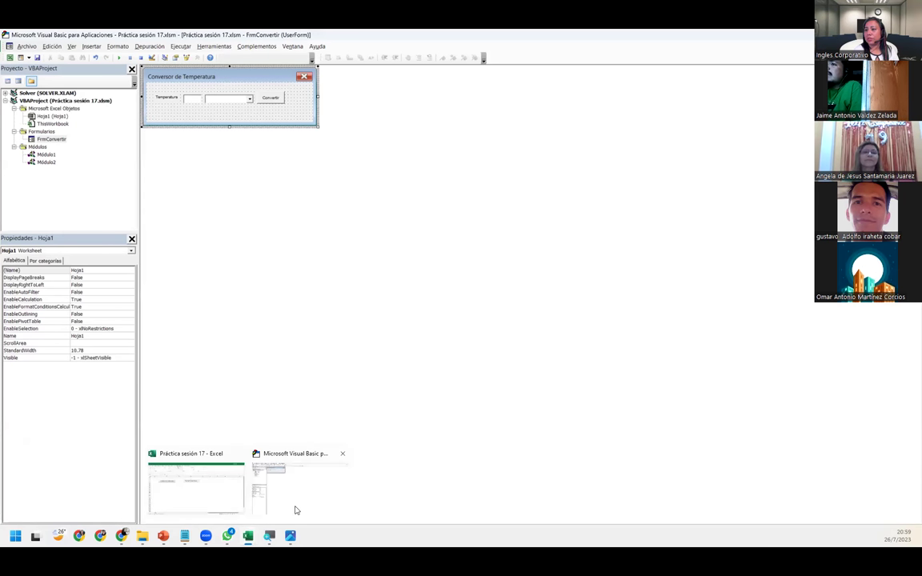
left_click(295, 510)
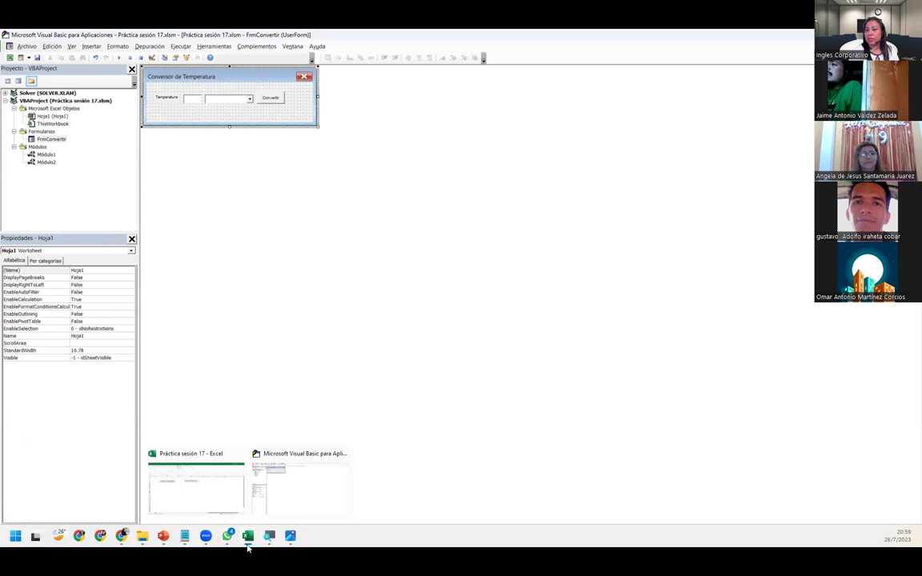
left_click(203, 500)
left_click(264, 241)
left_click(401, 248)
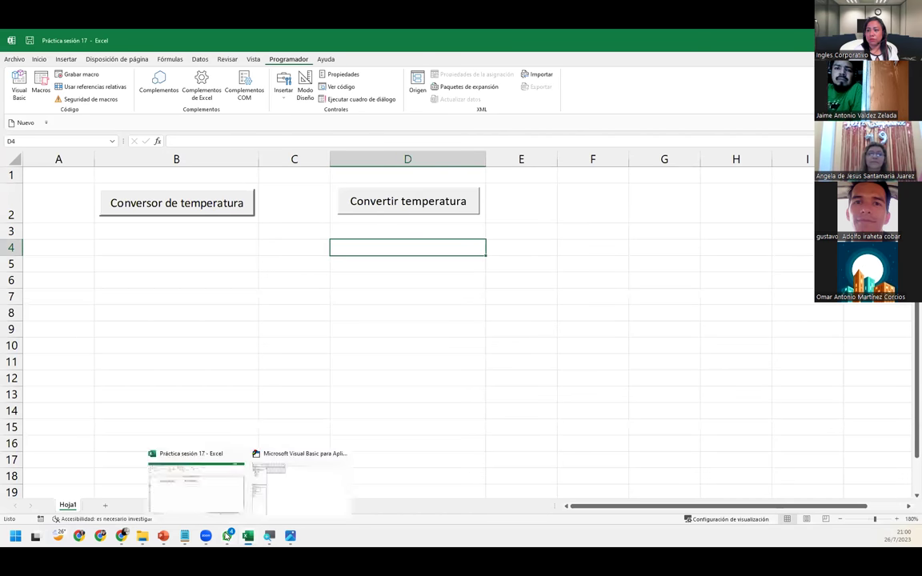
left_click(283, 501)
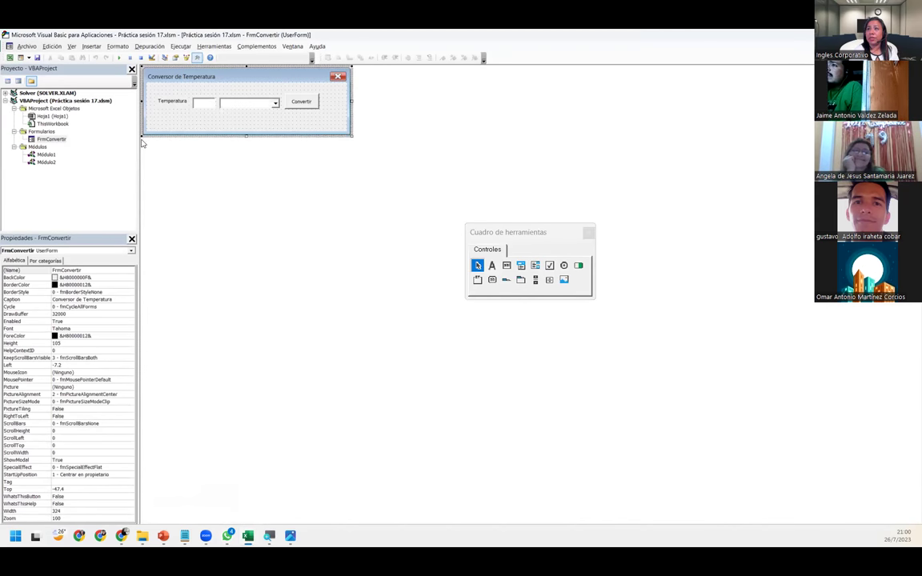
- Review Módulo2's AbrirFormulario code and its FrmConvertir.Show line, then go back to Excel
double_click(44, 162)
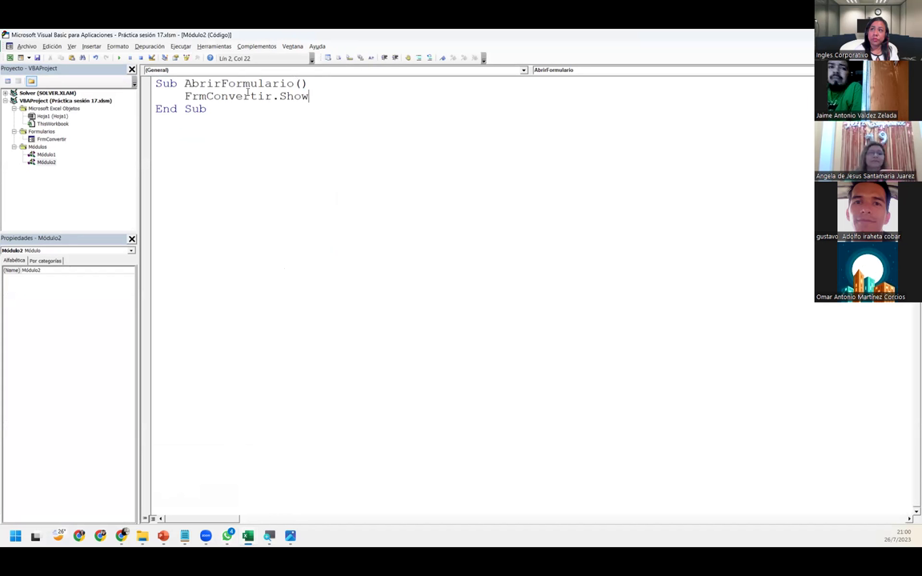
left_click_drag(186, 97, 324, 92)
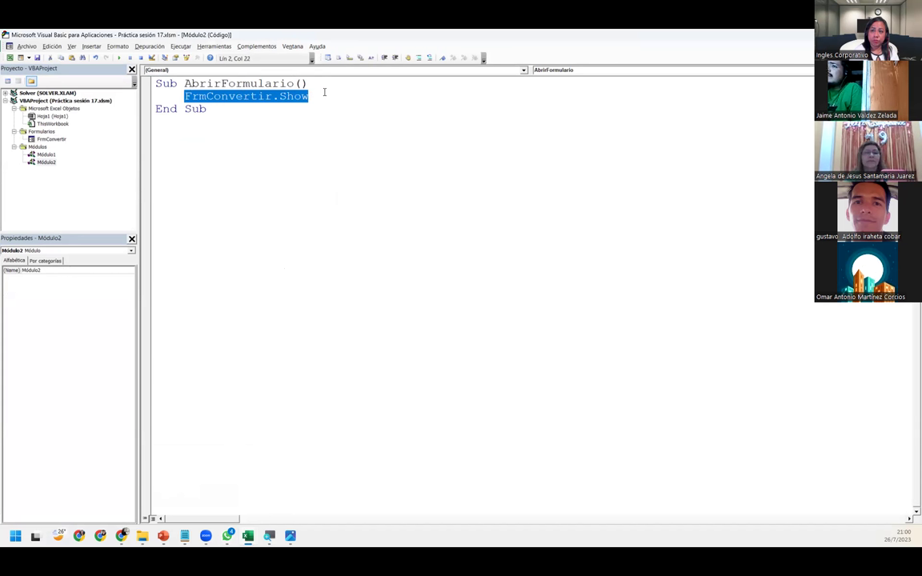
left_click(324, 92)
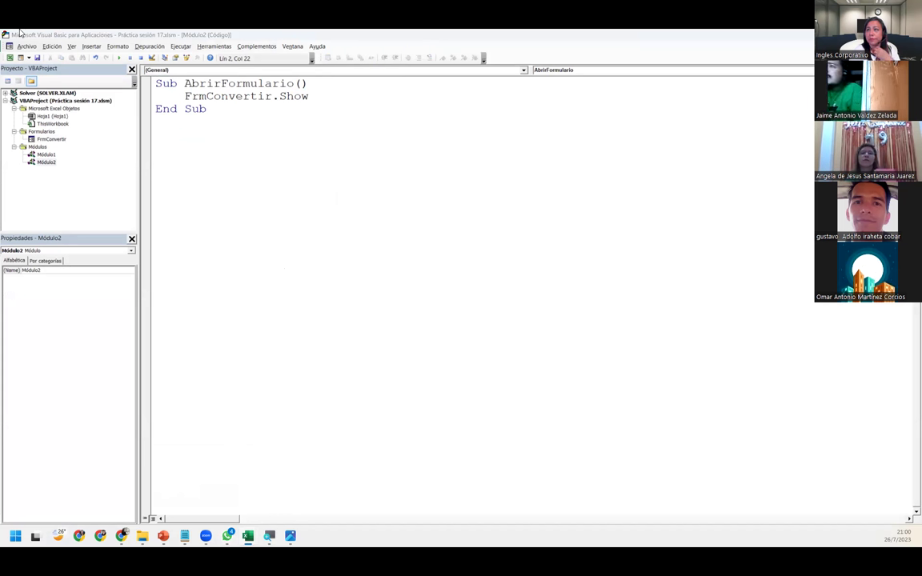
left_click(209, 121)
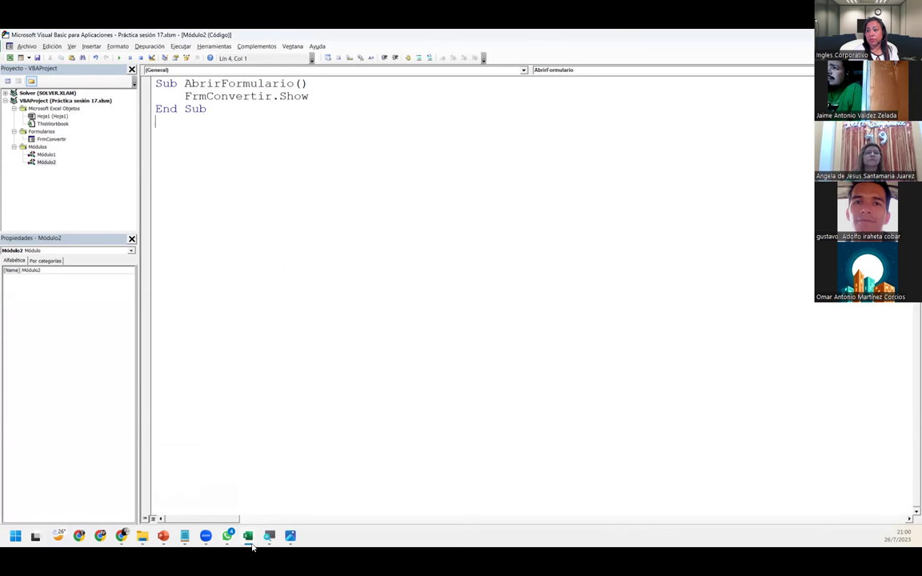
mouse_move(248, 535)
left_click(225, 492)
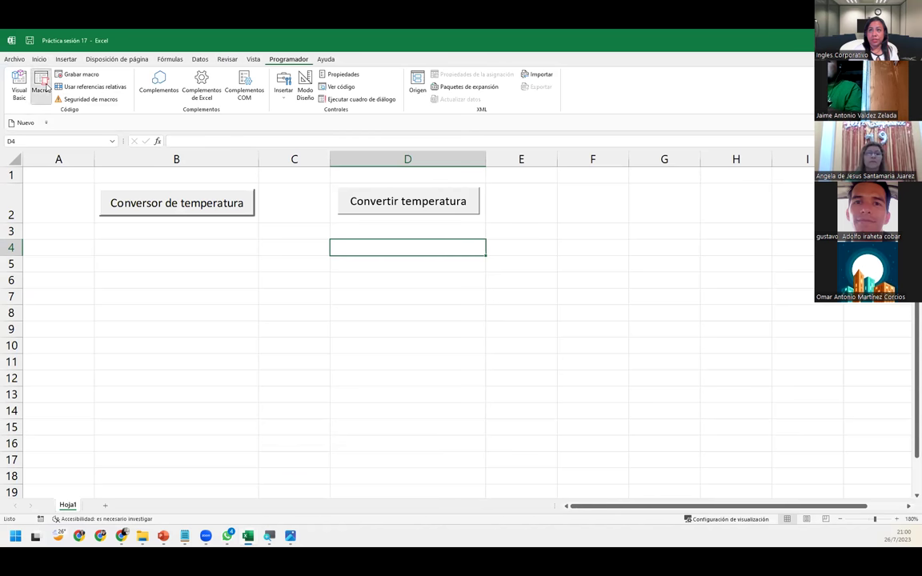
- Give AbrirFormulario shortcut Ctrl+Shift+F and description 'Carga el formulario para la conversión de temperaturas'
left_click(41, 84)
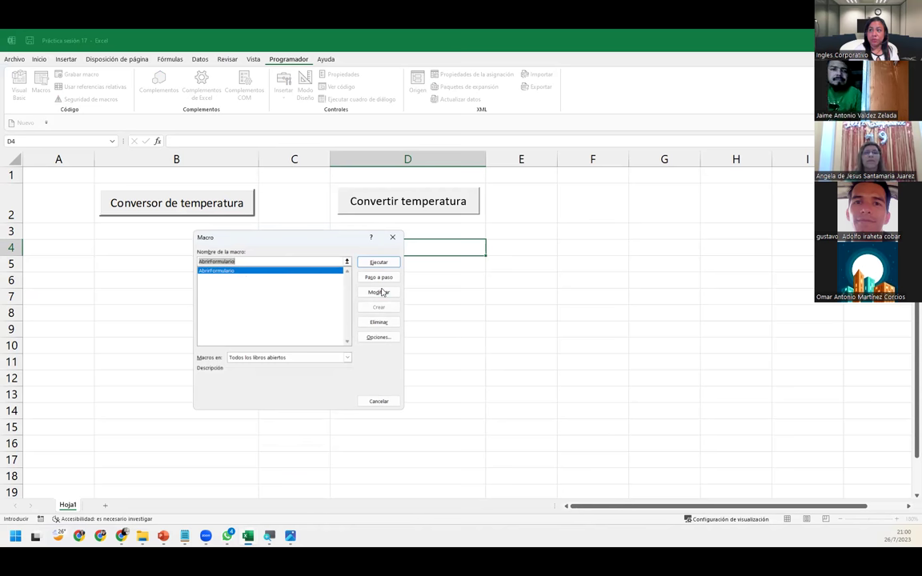
left_click(379, 337)
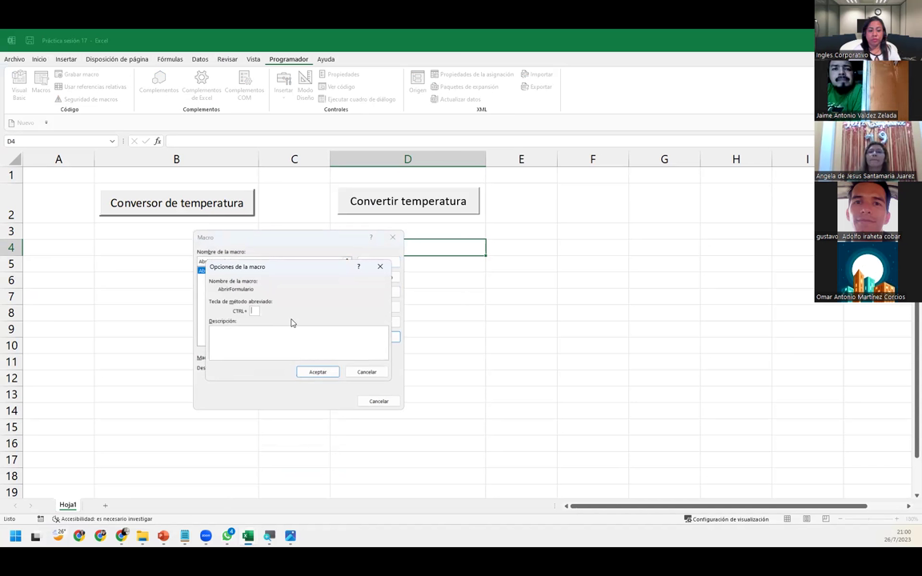
type("F")
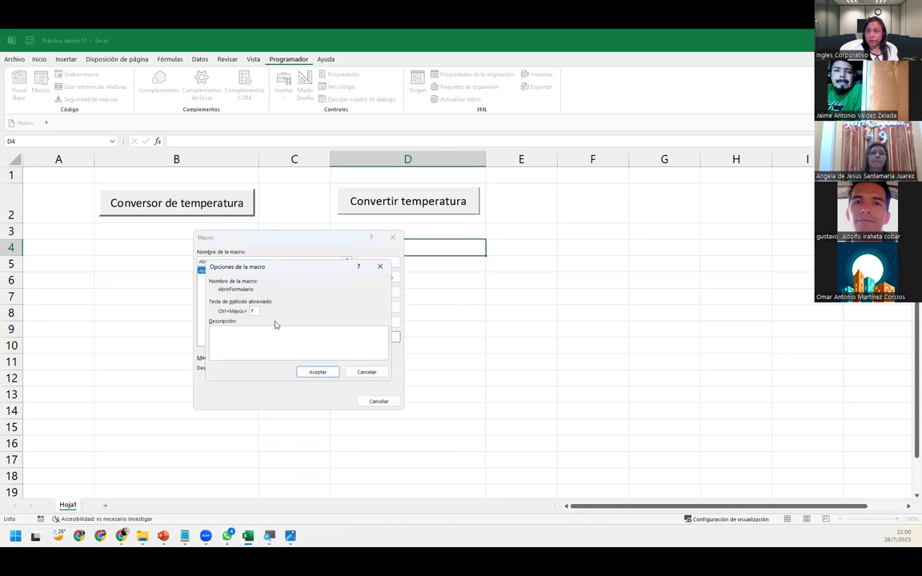
left_click(251, 342)
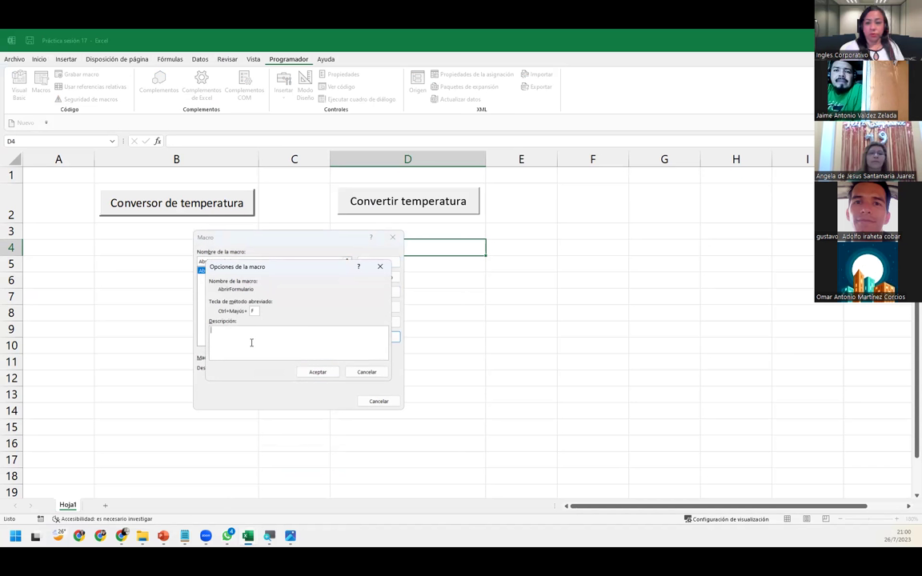
type("ca el formular")
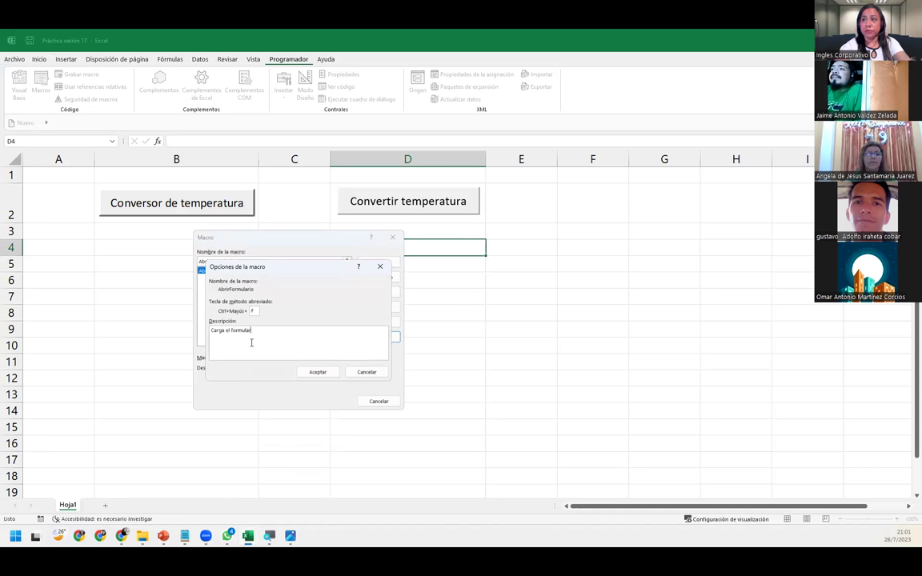
type("io para la conversió")
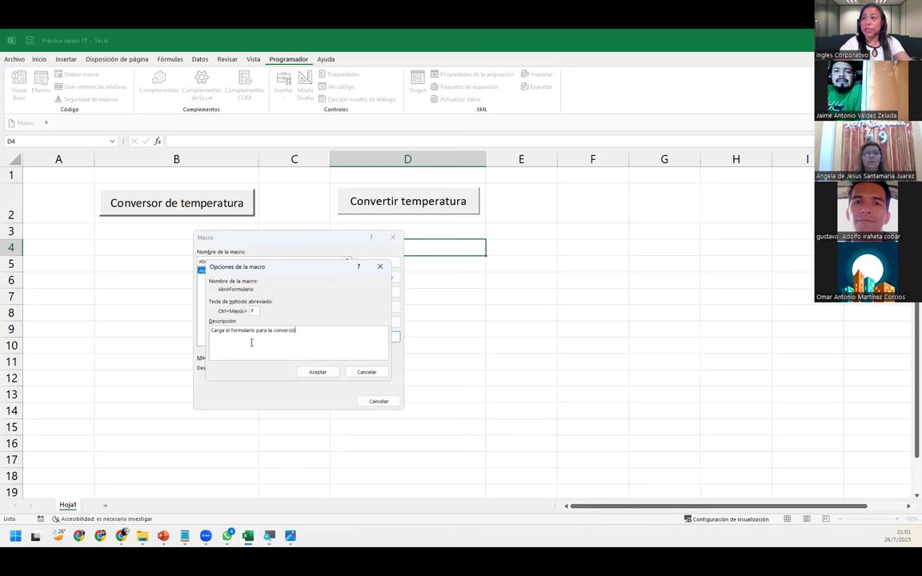
type("temperaturas")
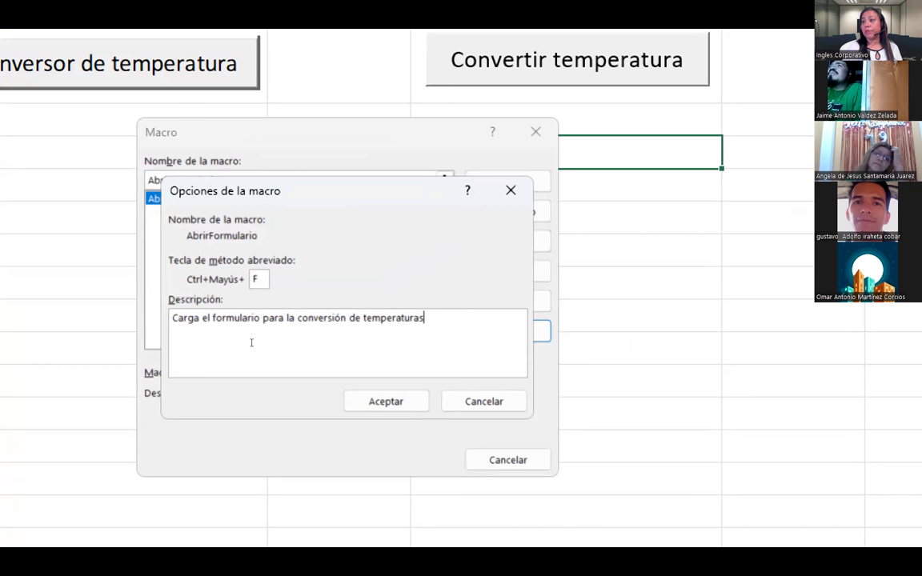
key("Return")
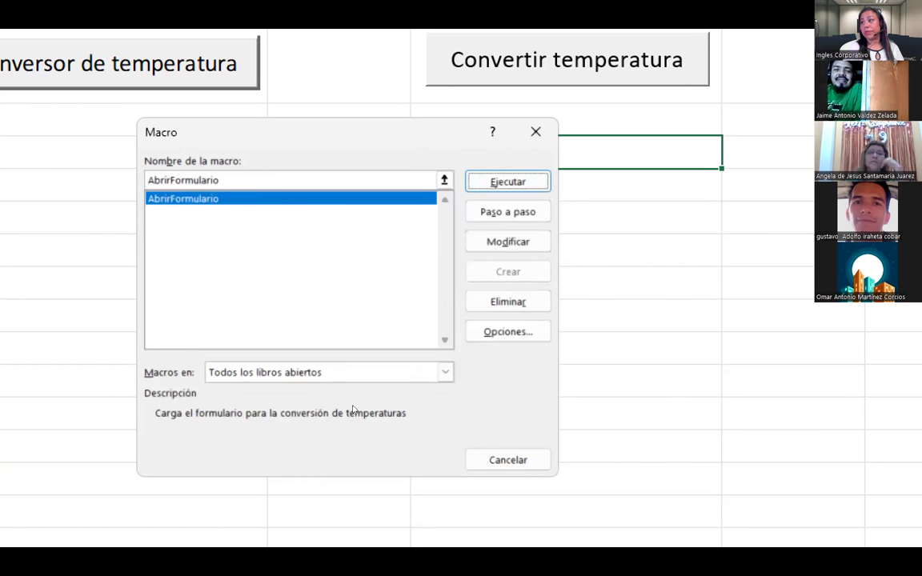
- Close the Macro dialog and drag the Conversor de Temperatura form to the sheet's centre
key("Escape")
left_click(330, 282)
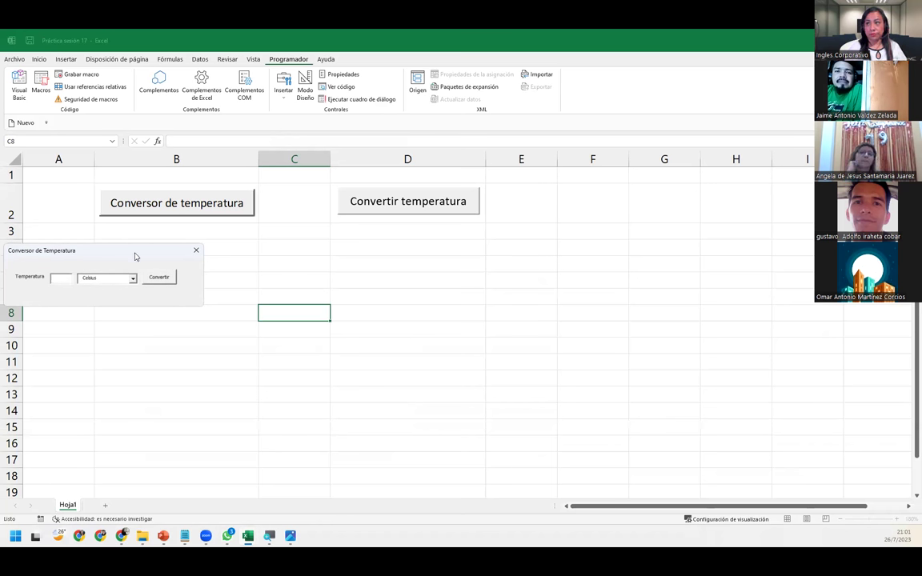
left_click_drag(136, 256, 307, 244)
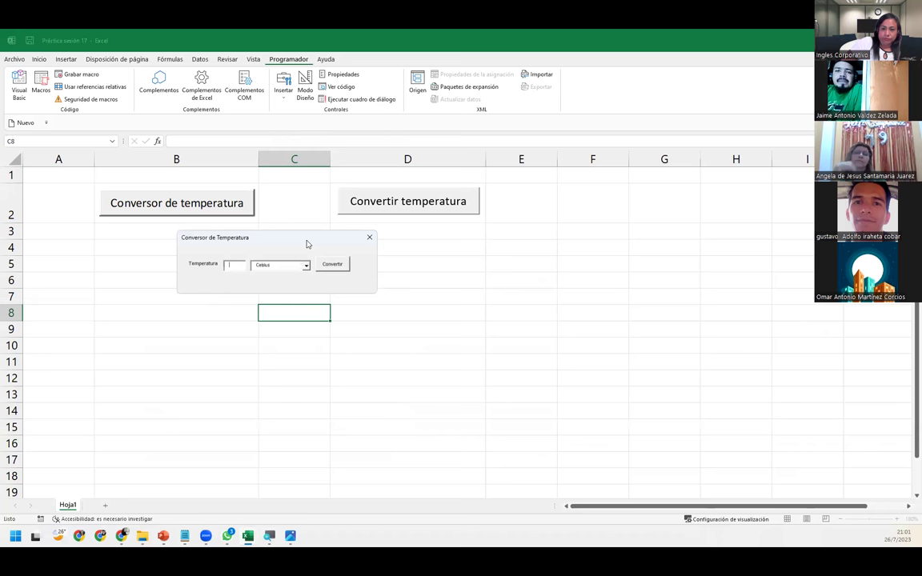
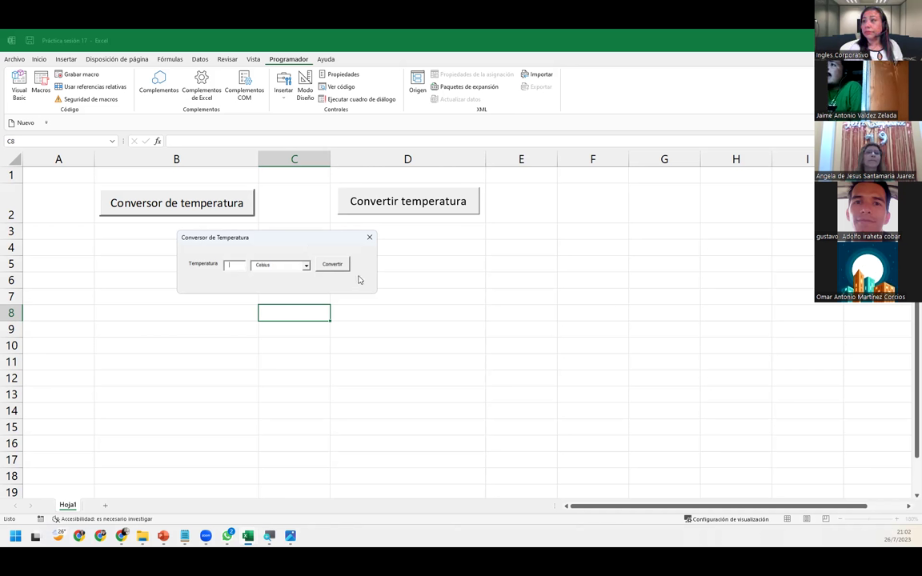
- Enter 87 as the temperature and convert it from Celsius, getting 188.60 Farenhit
type("10")
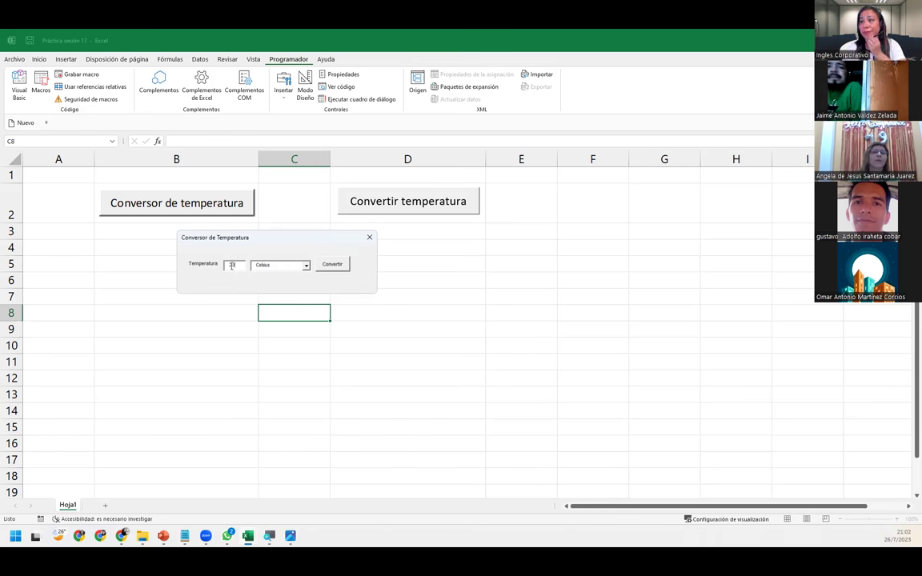
key("BackSpace")
type("37")
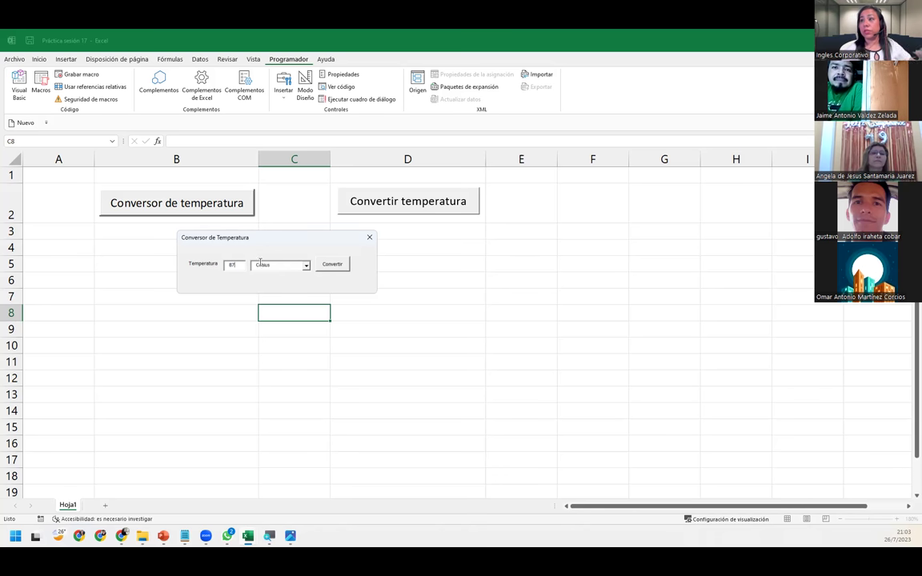
left_click(331, 264)
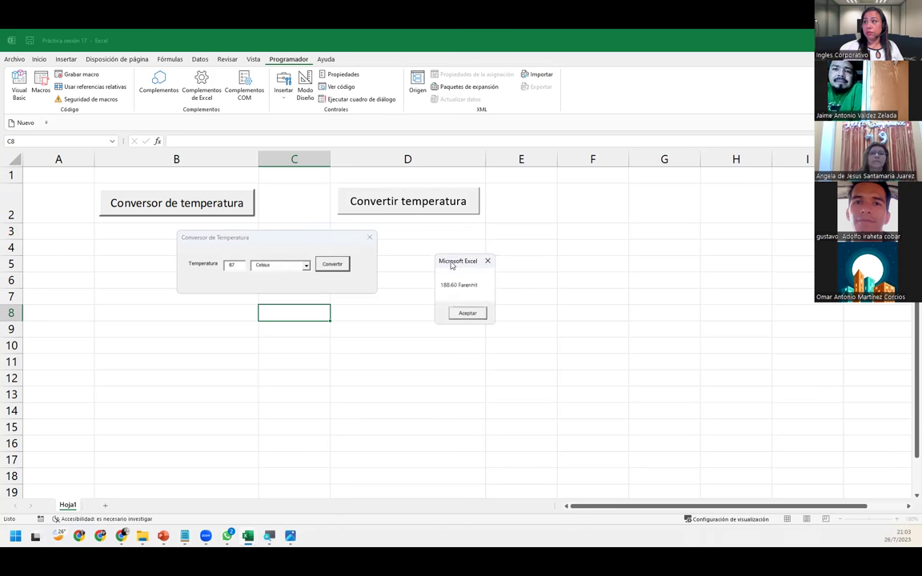
left_click_drag(448, 266, 183, 292)
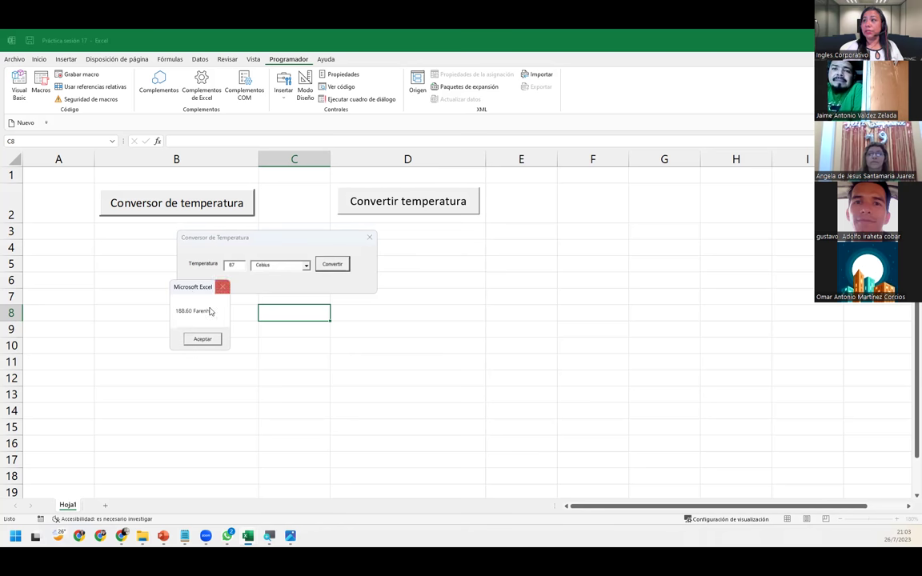
left_click(202, 339)
- Convert 87 from Farenheit to get 30.56 Celsius, then close the converter form
left_click(306, 265)
left_click(280, 282)
left_click(331, 264)
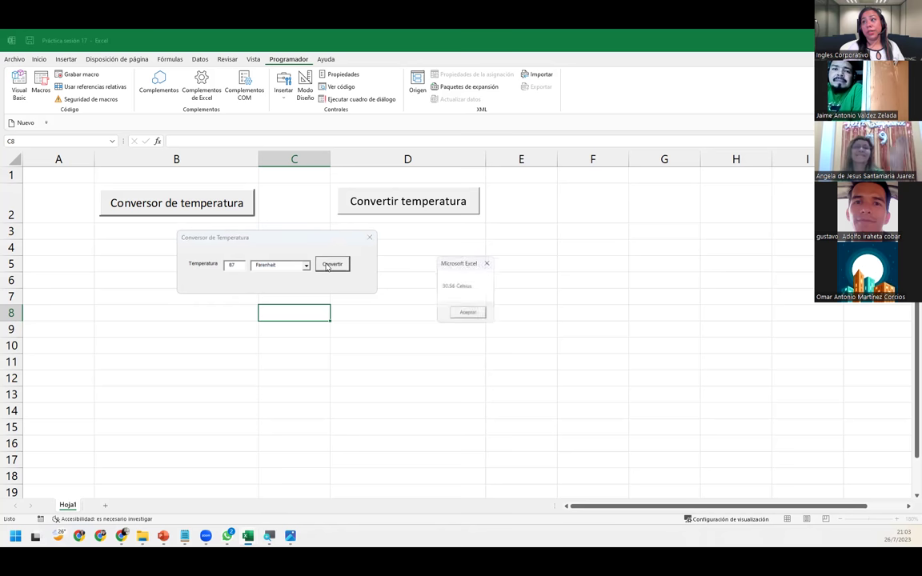
left_click_drag(460, 261, 206, 286)
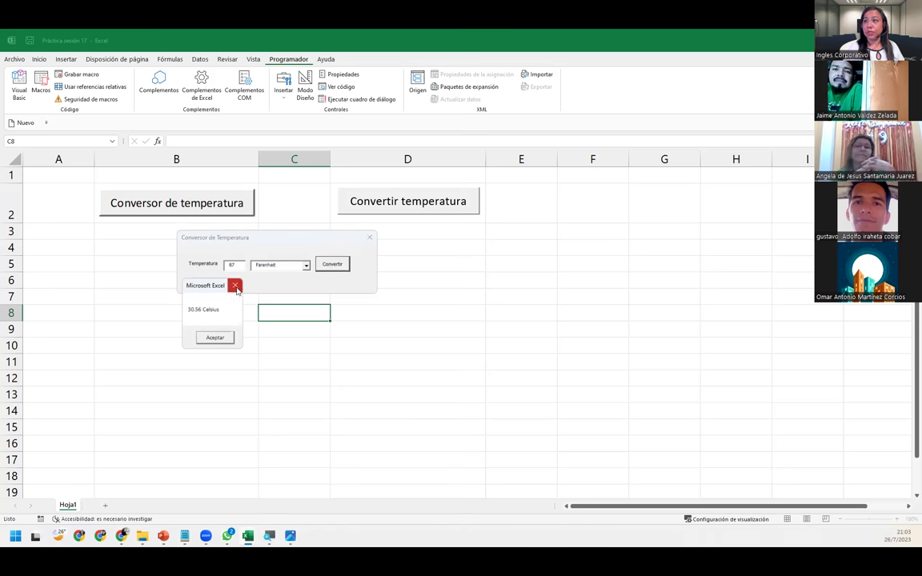
left_click(235, 285)
left_click(369, 237)
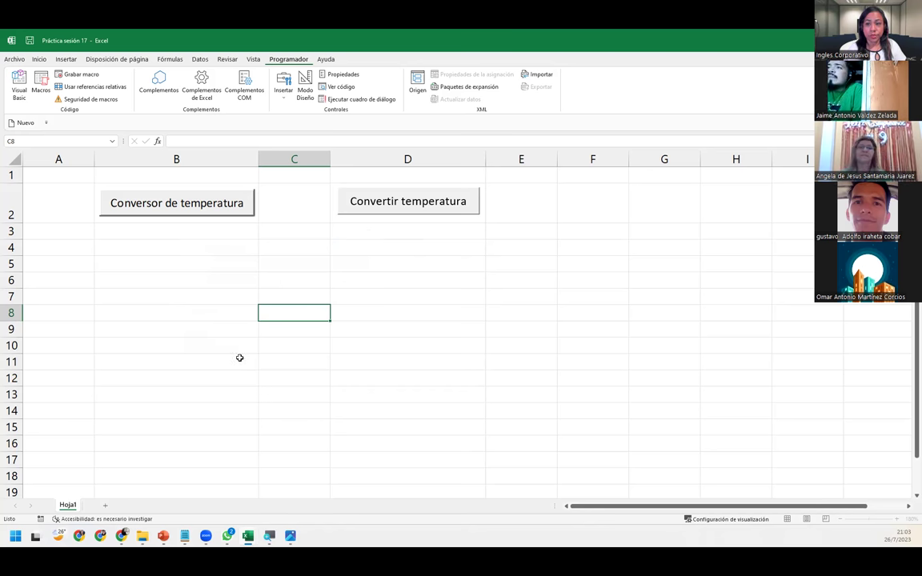
left_click(183, 325)
left_click(192, 276)
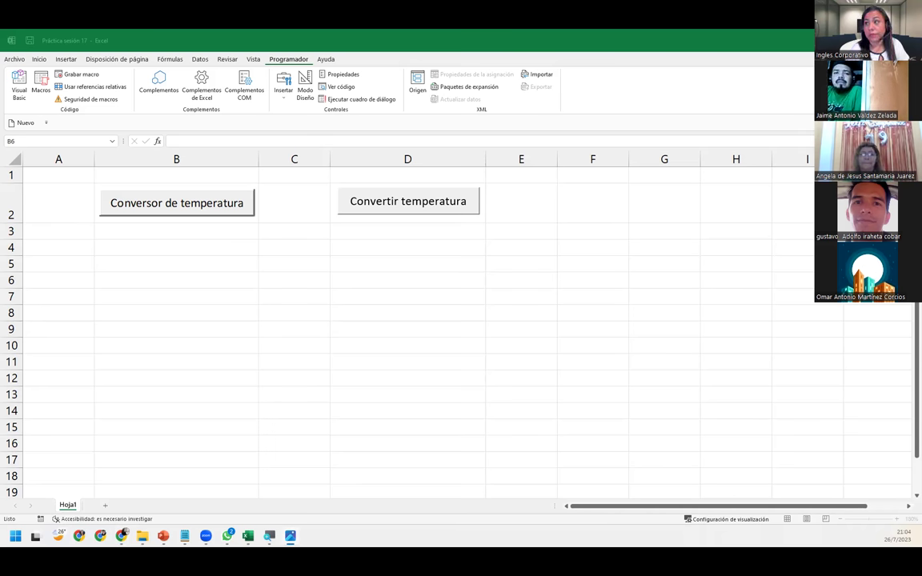
- Show the reference payroll form screenshot in Photos, maximized to fill the screen
key("alt+Tab")
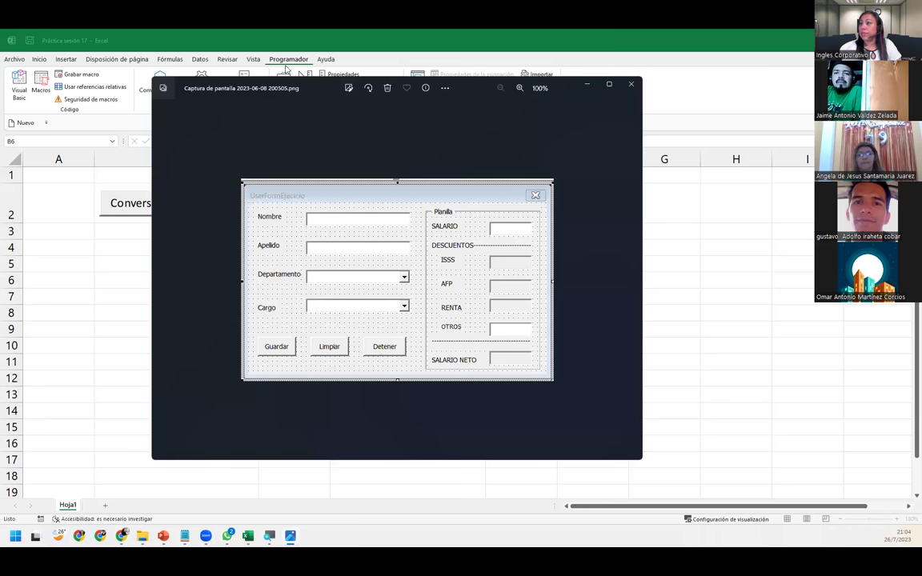
left_click(608, 84)
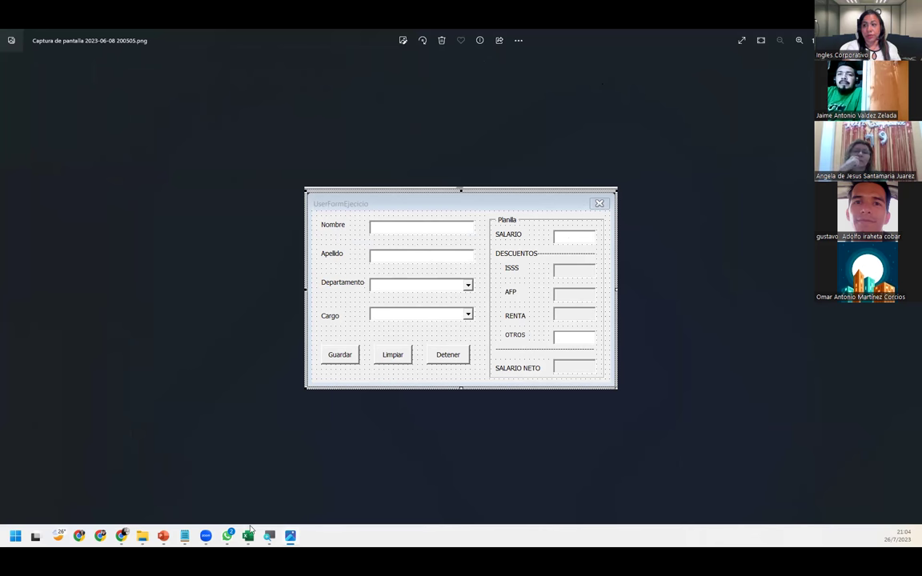
- Create a new blank workbook in Excel
left_click(240, 502)
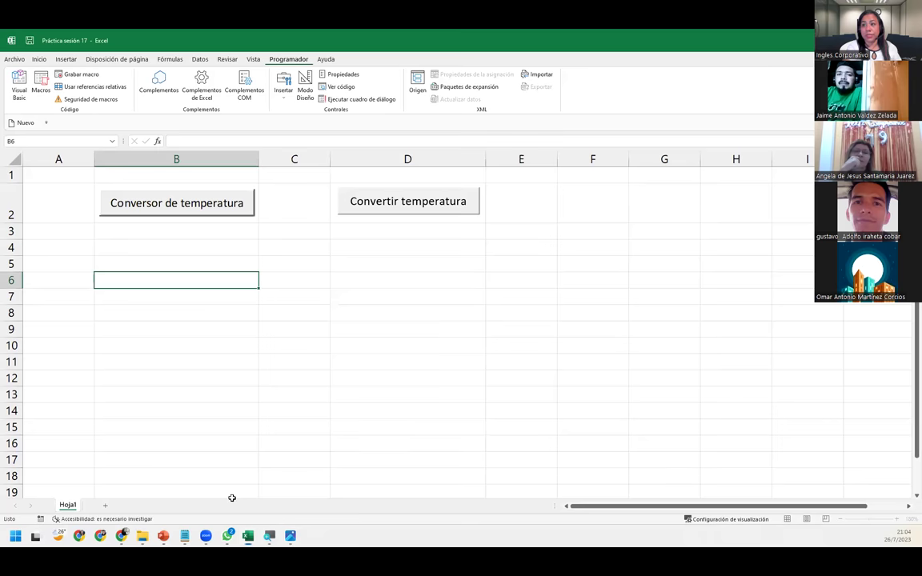
left_click(18, 85)
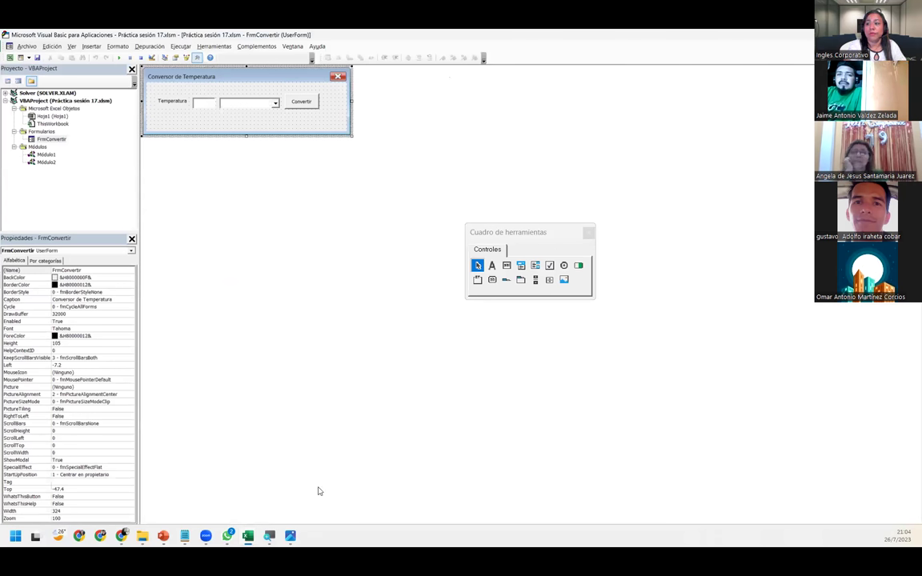
mouse_move(248, 536)
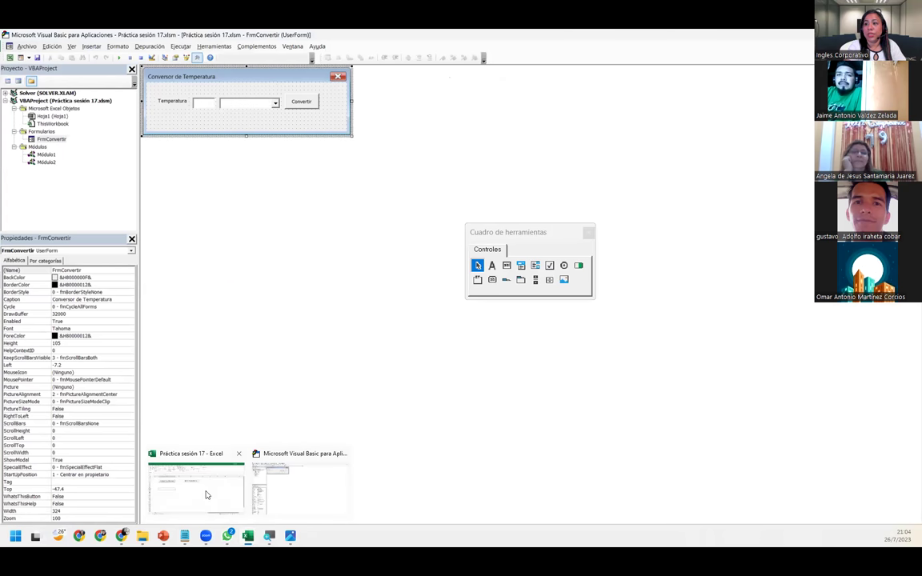
left_click(205, 495)
left_click(14, 59)
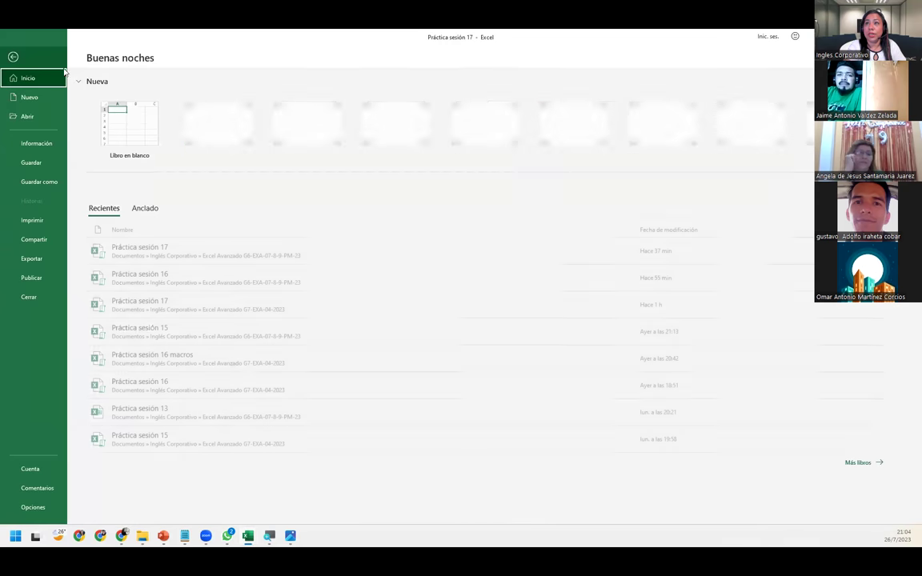
left_click(120, 121)
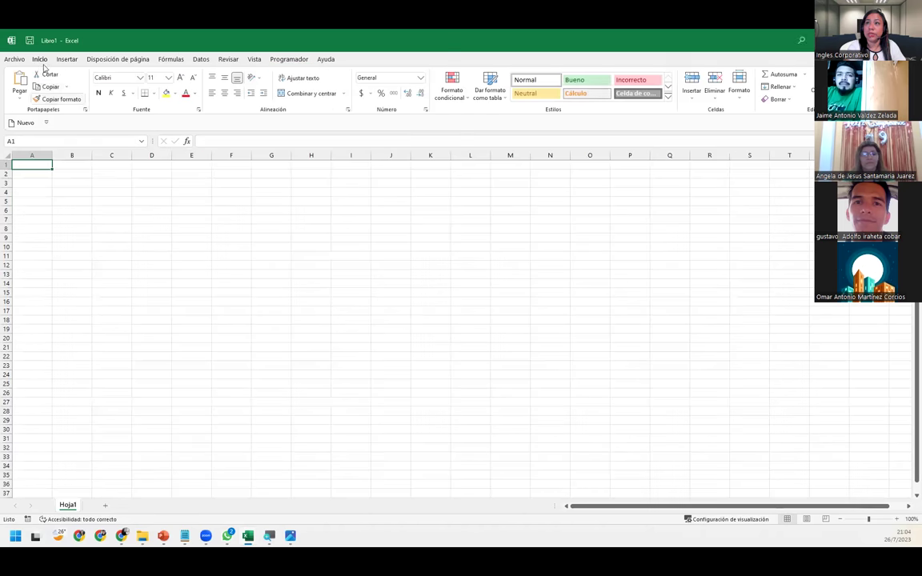
- Start Save As and browse to Inglés Corporativo > Excel Avanzado G6-EXA-07-8-9-PM-23
left_click(14, 58)
left_click(56, 185)
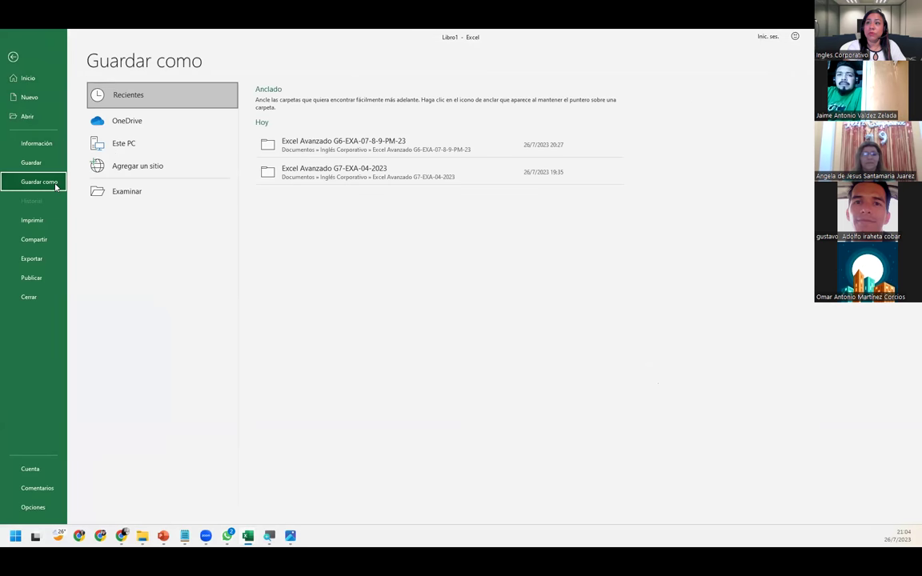
left_click(126, 191)
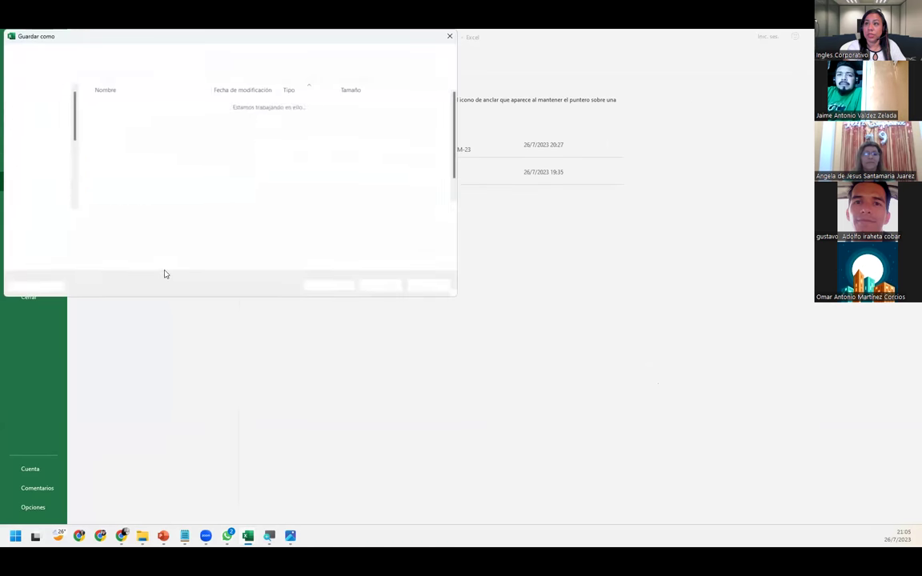
left_click(124, 156)
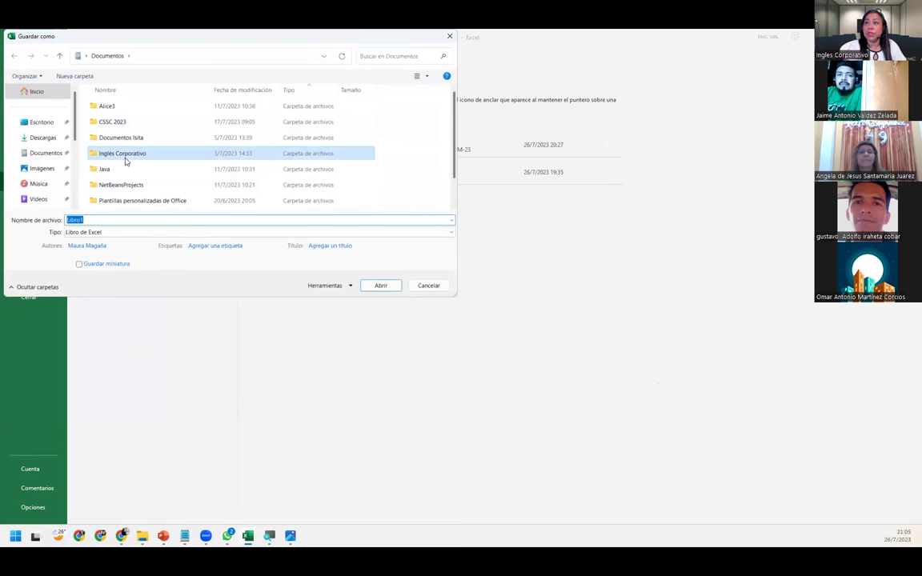
double_click(124, 156)
double_click(118, 117)
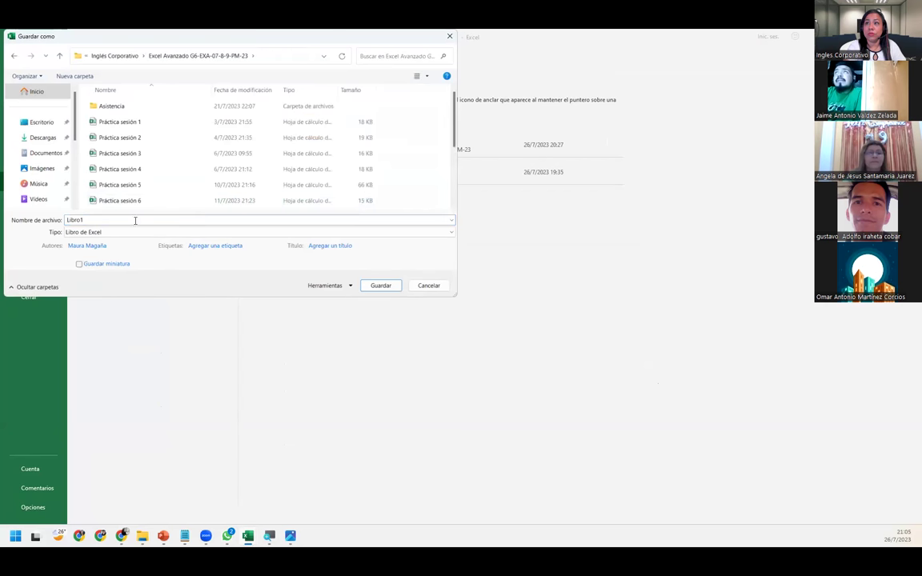
scroll(144, 193, "down", 3)
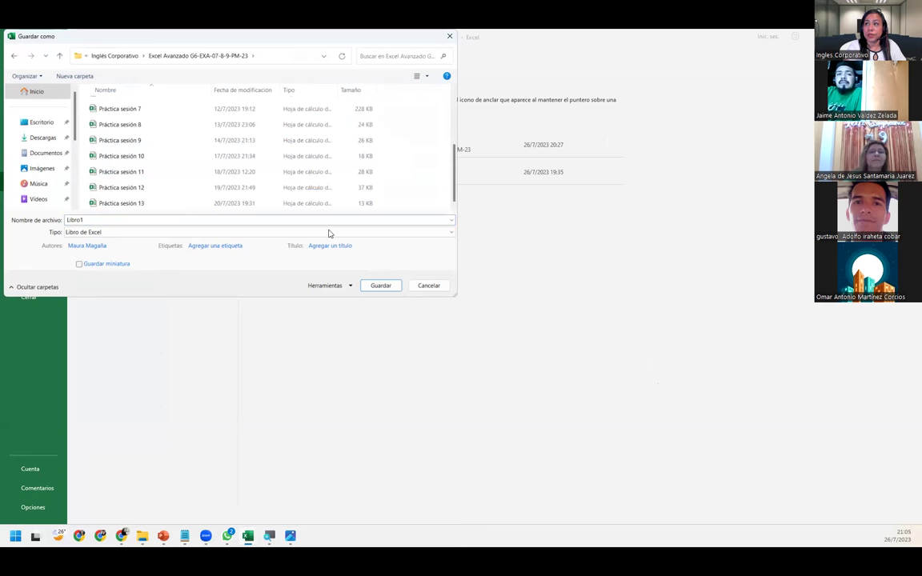
- Save it as a macro-enabled workbook named 'Práctica sesión 18'
left_click(200, 232)
left_click(132, 244)
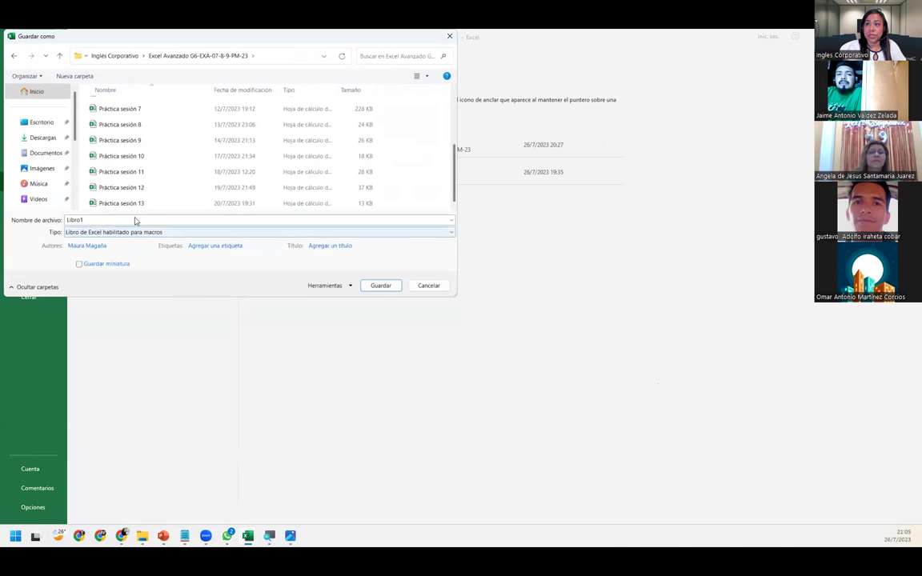
left_click(136, 153)
left_click(118, 219)
left_click(118, 219)
key("BackSpace")
type("8")
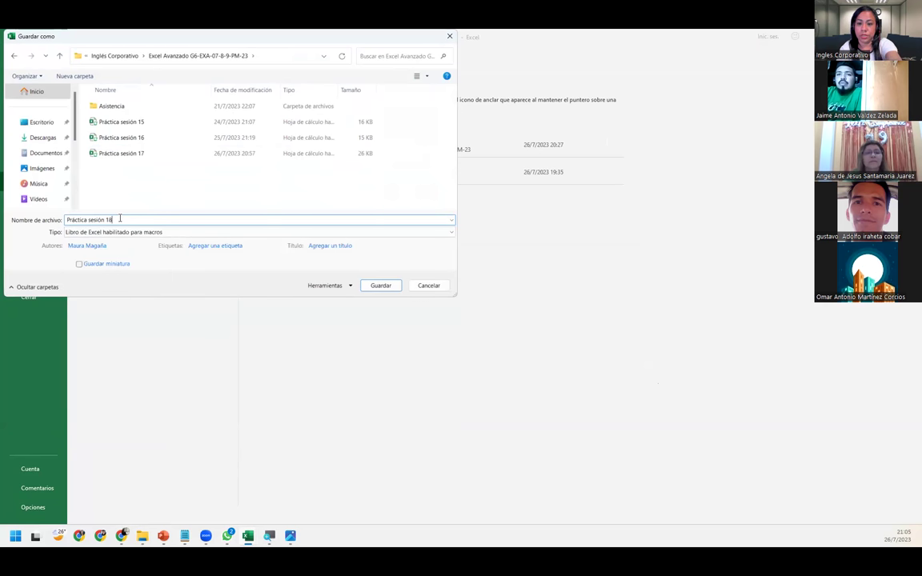
key("Return")
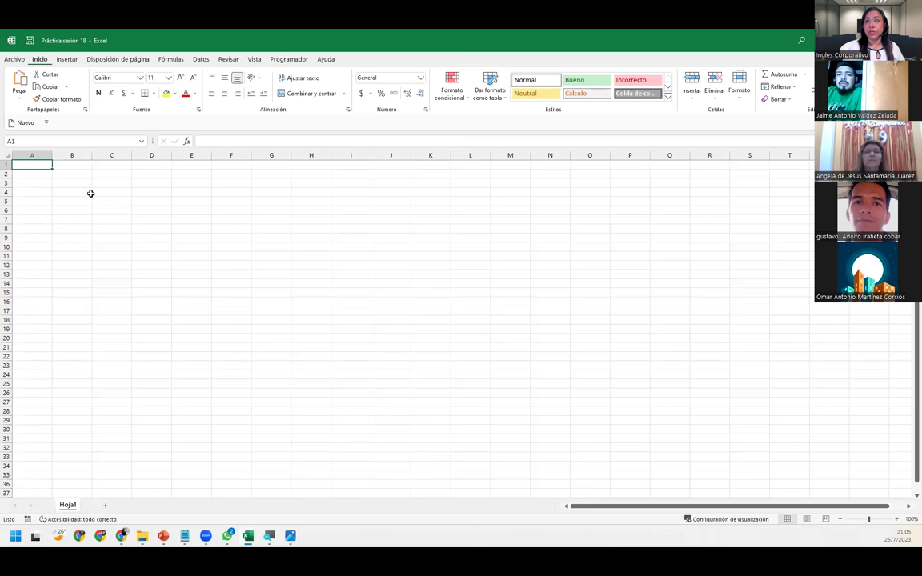
- Insert UserForm1 into the Práctica sesión 18 VBA project and enlarge it to about twice its size
left_click(287, 59)
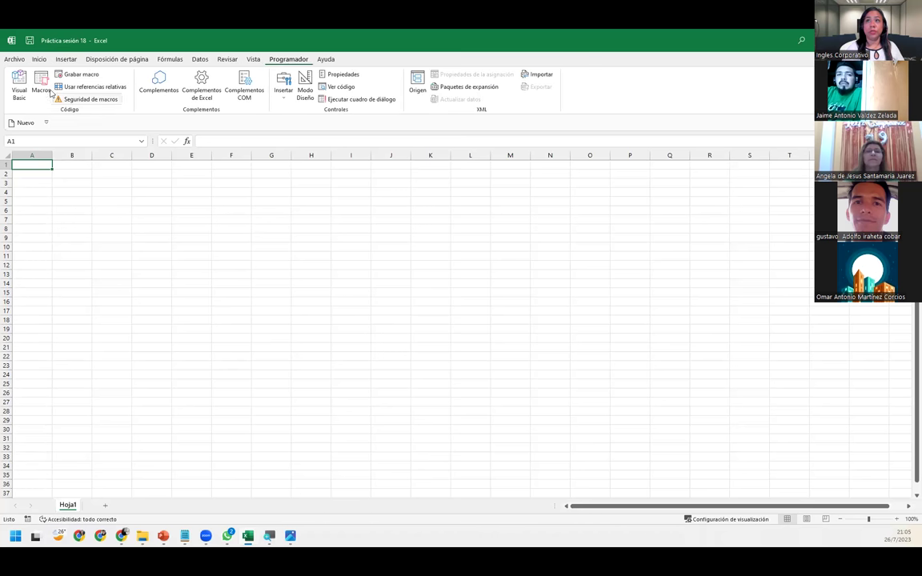
left_click(19, 87)
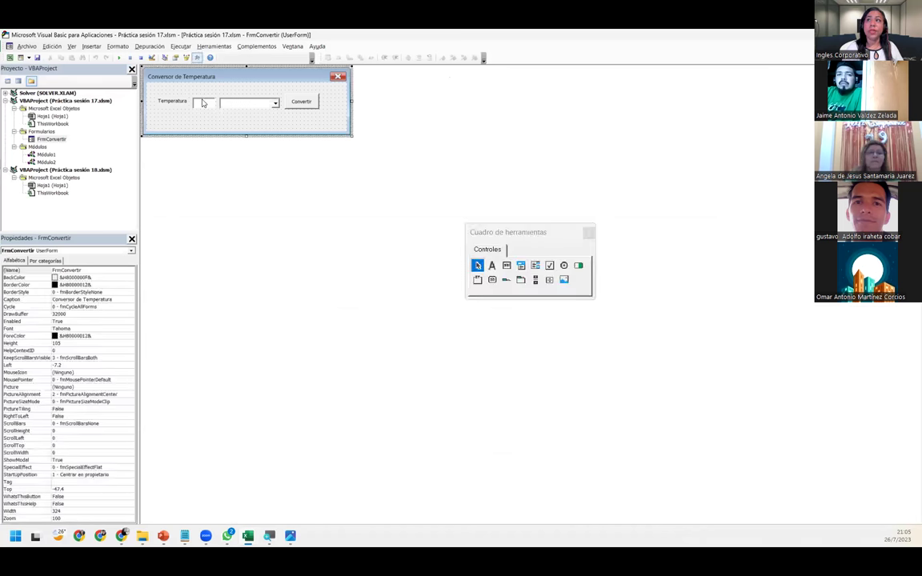
left_click(80, 170)
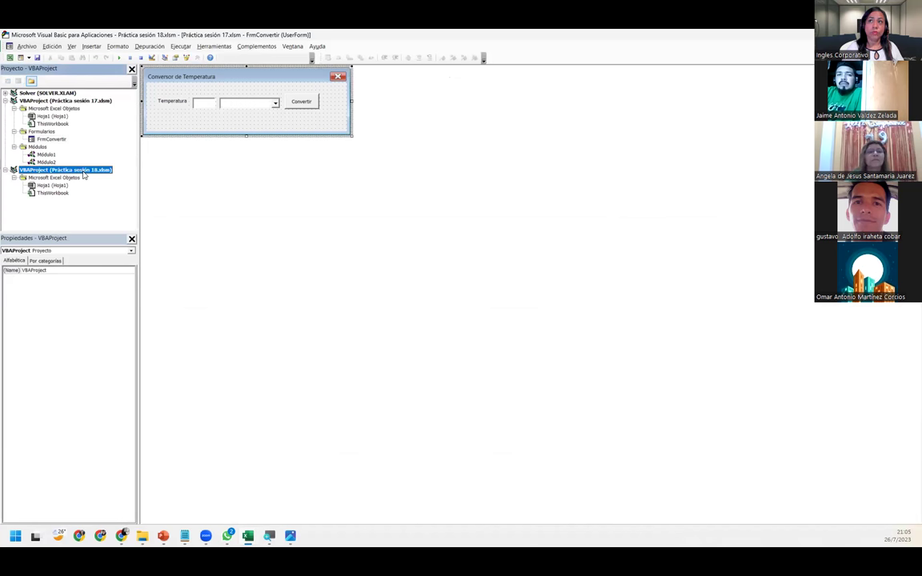
right_click(87, 169)
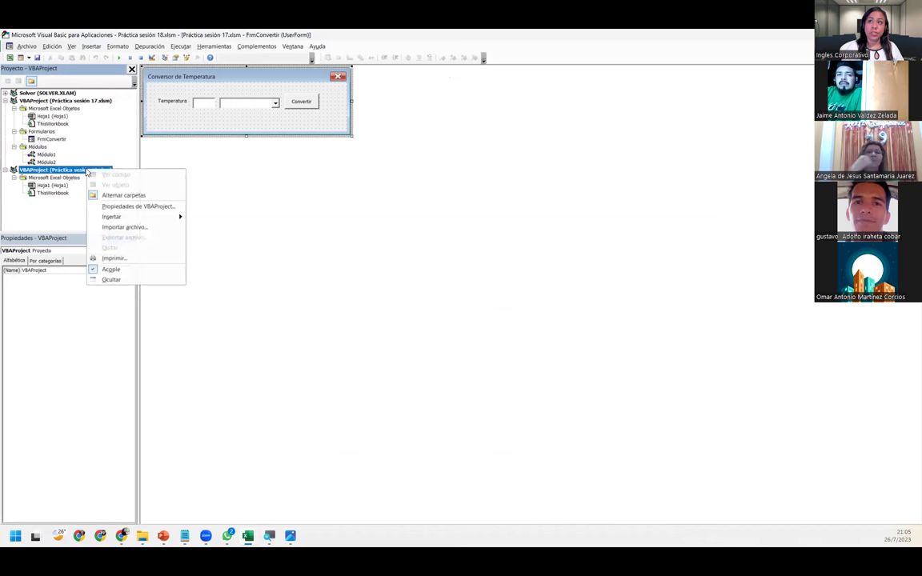
mouse_move(112, 217)
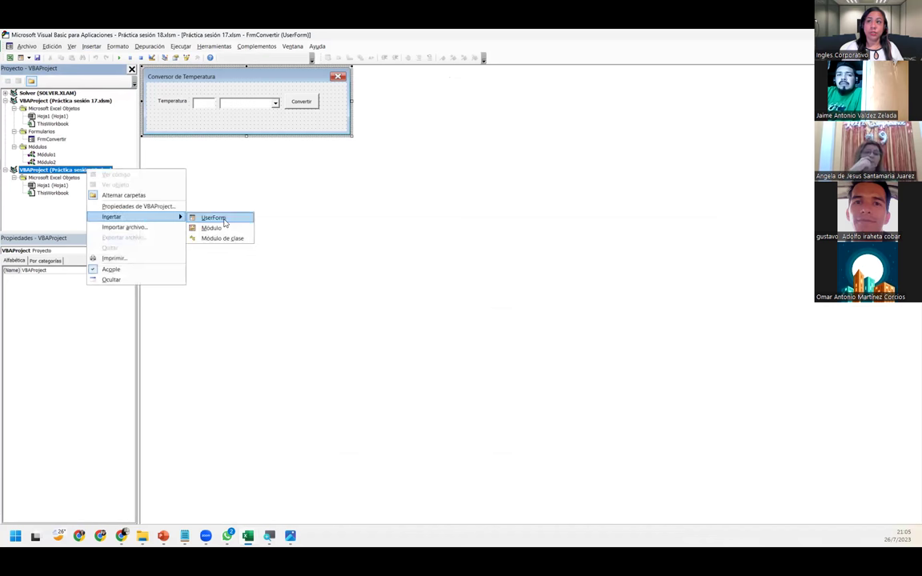
left_click(224, 223)
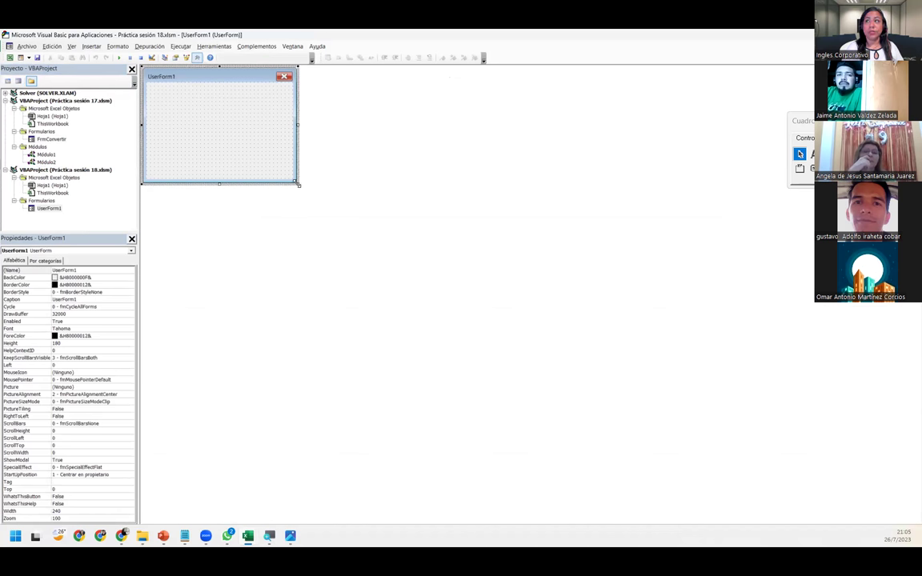
left_click_drag(298, 184, 464, 299)
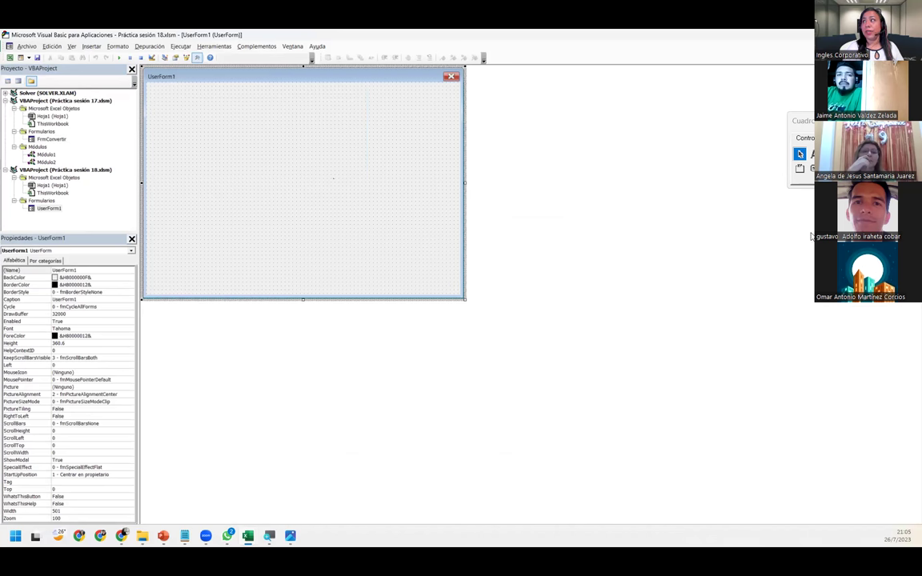
- Move the Toolbox next to the form and bring up the reference form screenshot
left_click(768, 141)
left_click_drag(800, 120, 248, 248)
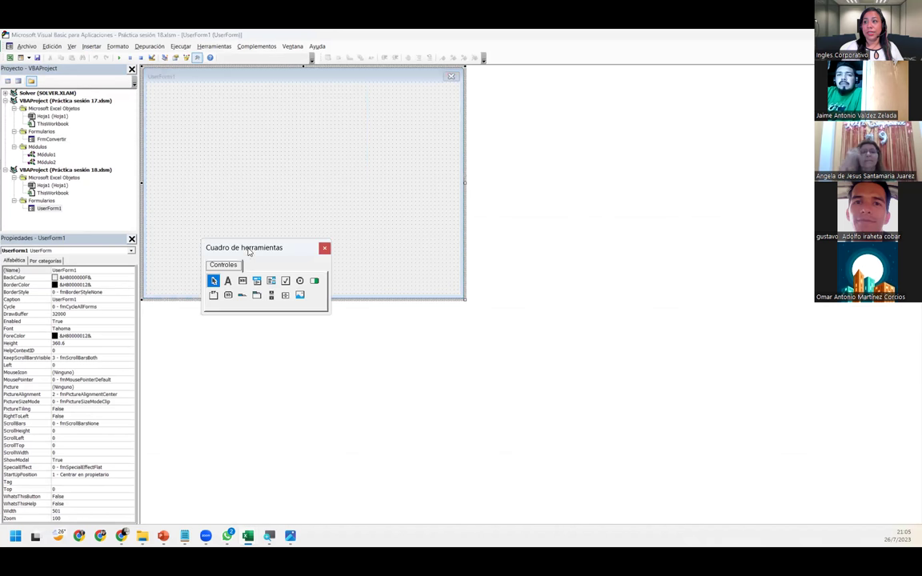
left_click(290, 535)
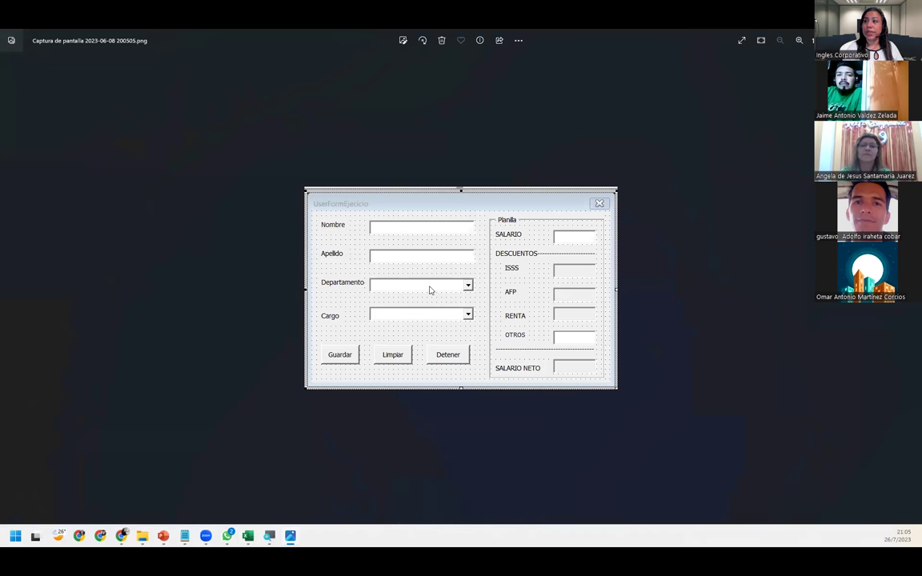
- Inspect the FrmConvertir form and its combobox in Práctica sesión 17's VBA editor
mouse_move(248, 535)
left_click(323, 496)
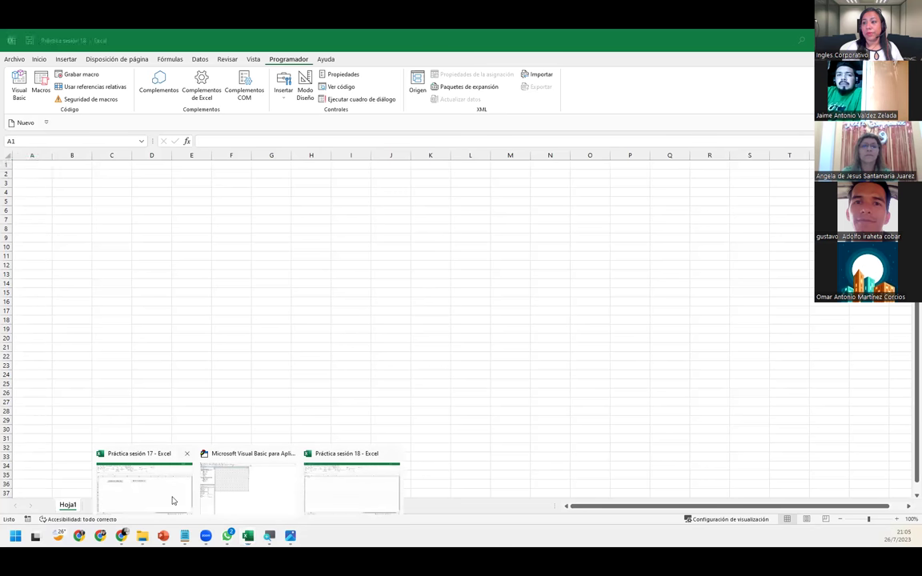
left_click(176, 500)
left_click(19, 84)
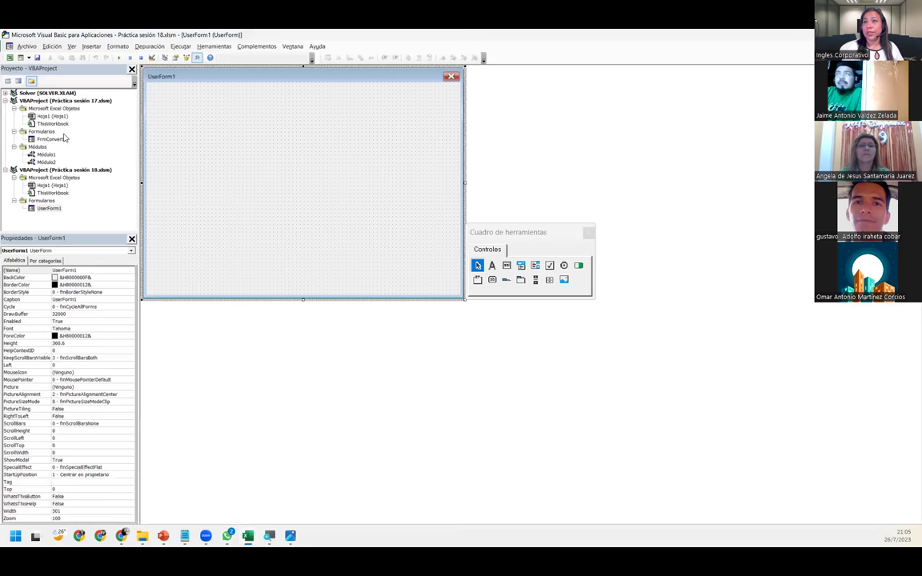
double_click(50, 139)
left_click(276, 104)
left_click(276, 104)
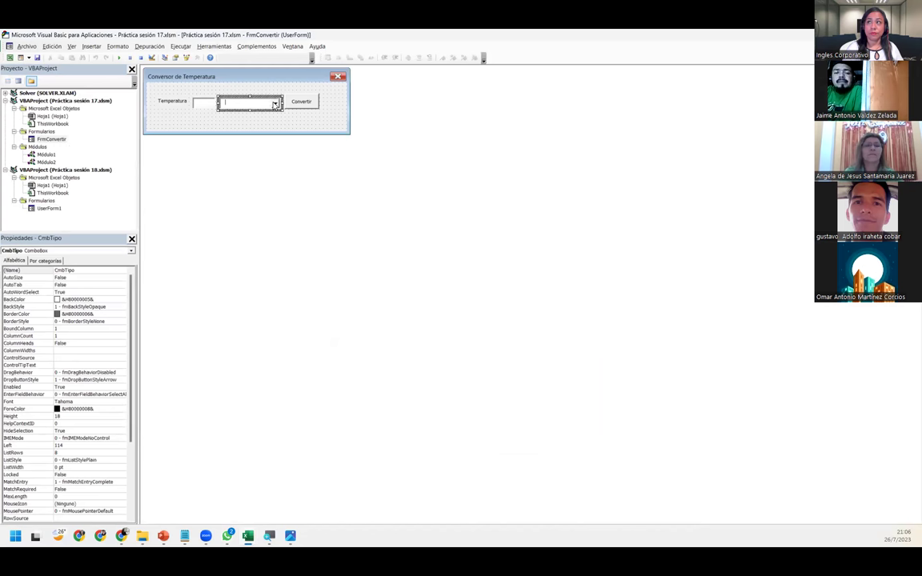
left_click(316, 131)
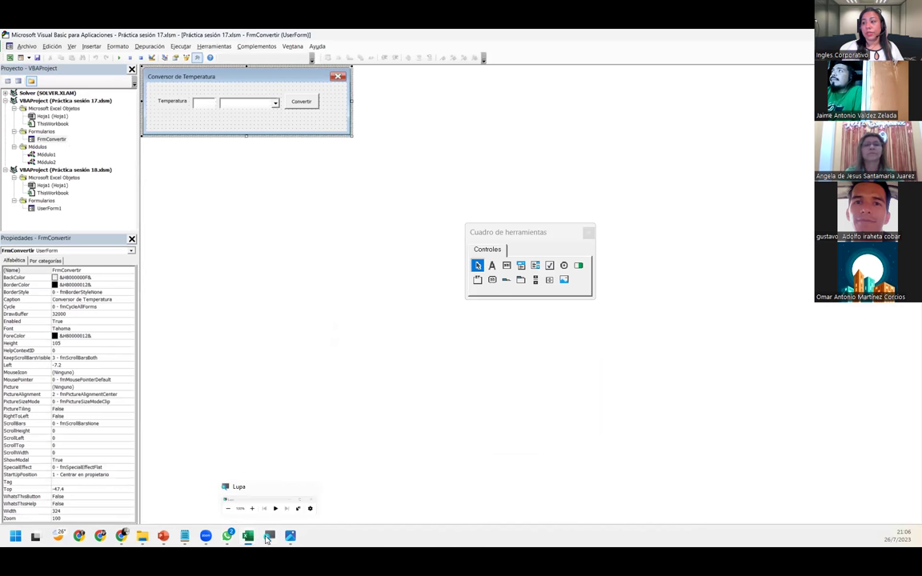
- Glance at the reference screenshot, then open the empty UserForm1 of Práctica sesión 18
left_click(255, 490)
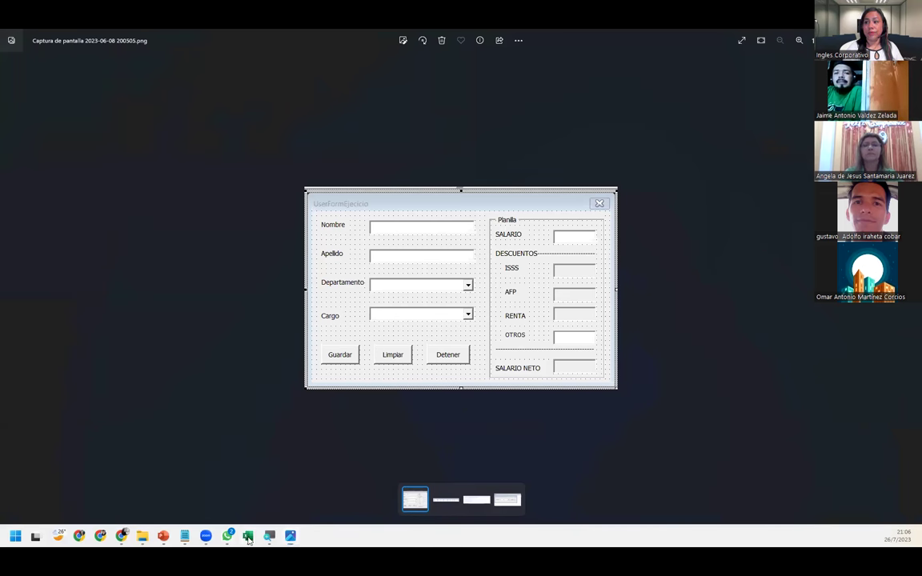
mouse_move(248, 536)
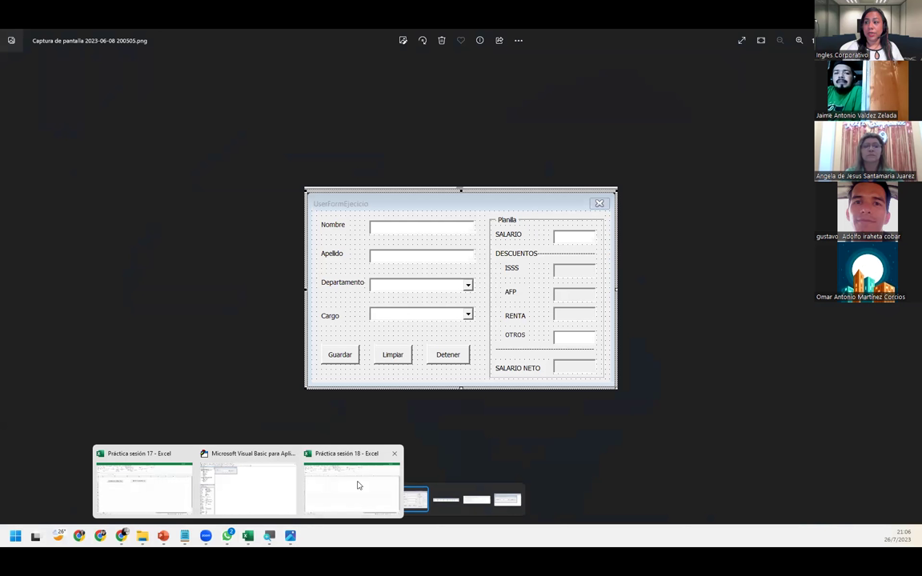
left_click(350, 486)
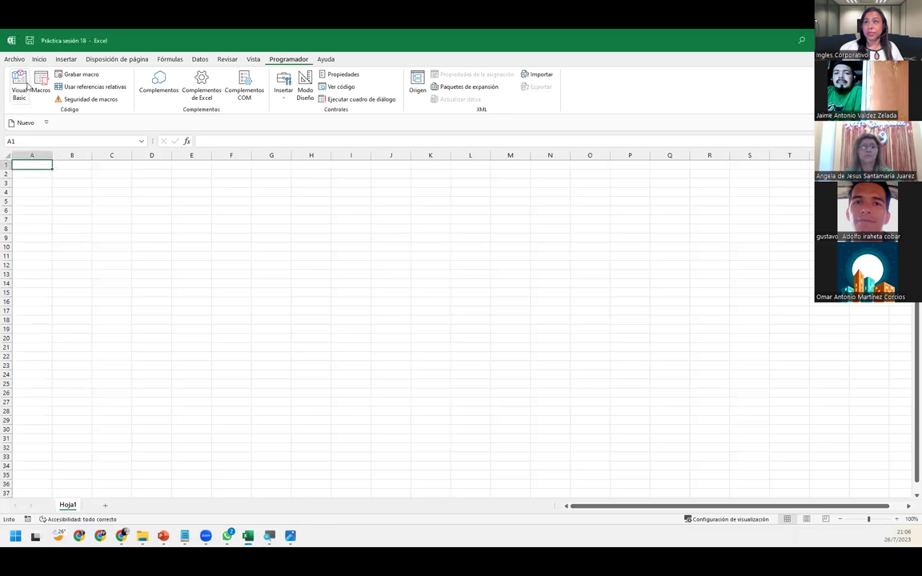
left_click(28, 87)
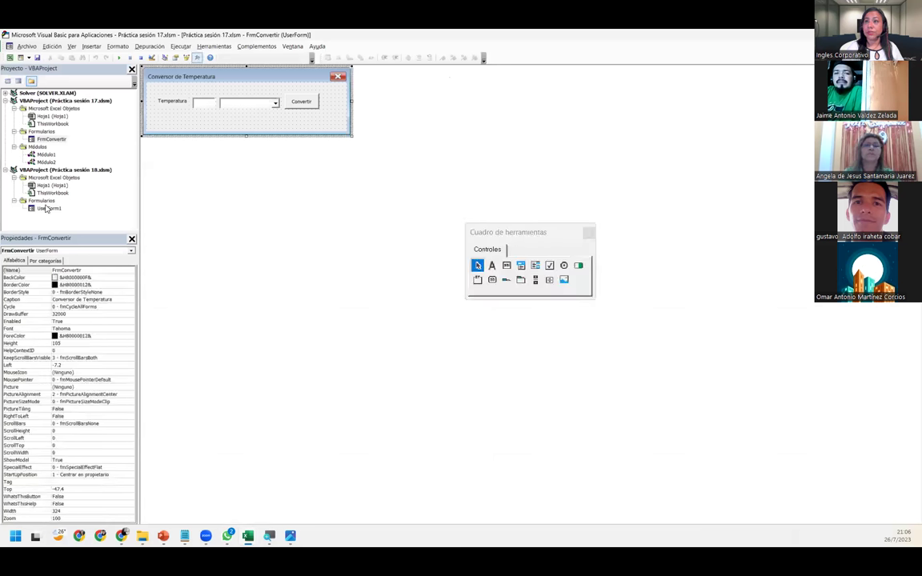
double_click(46, 208)
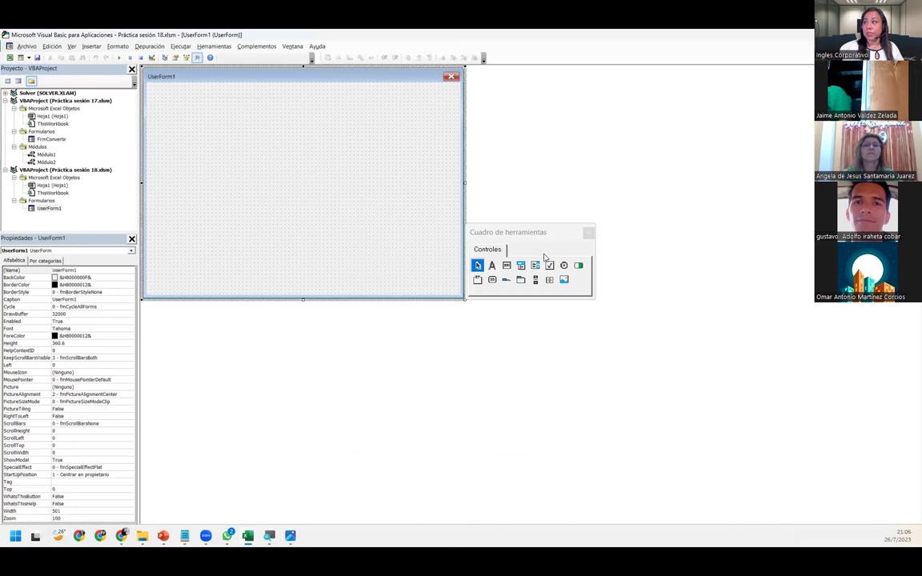
- Draw a tall Frame1 across the right half of UserForm1
left_click(520, 279)
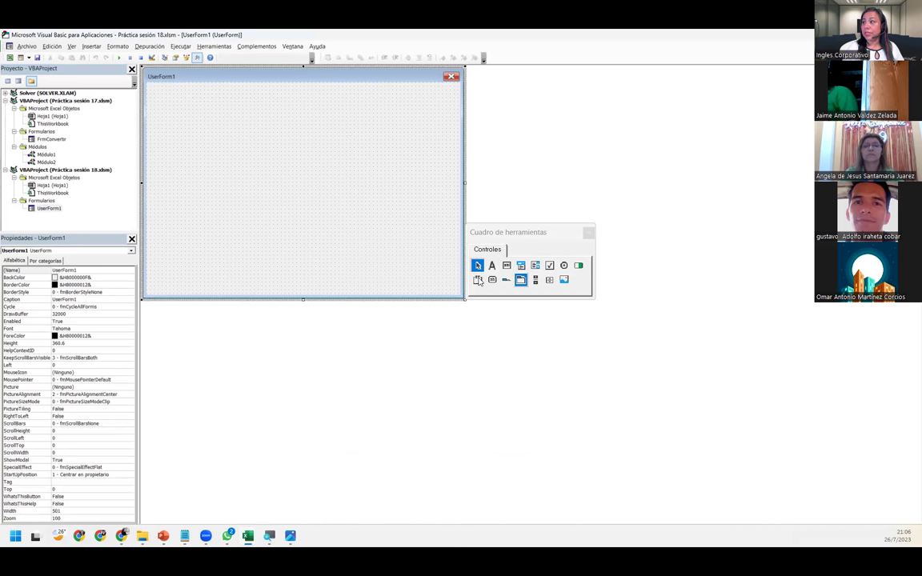
left_click(478, 279)
left_click_drag(314, 88, 450, 290)
left_click(331, 124)
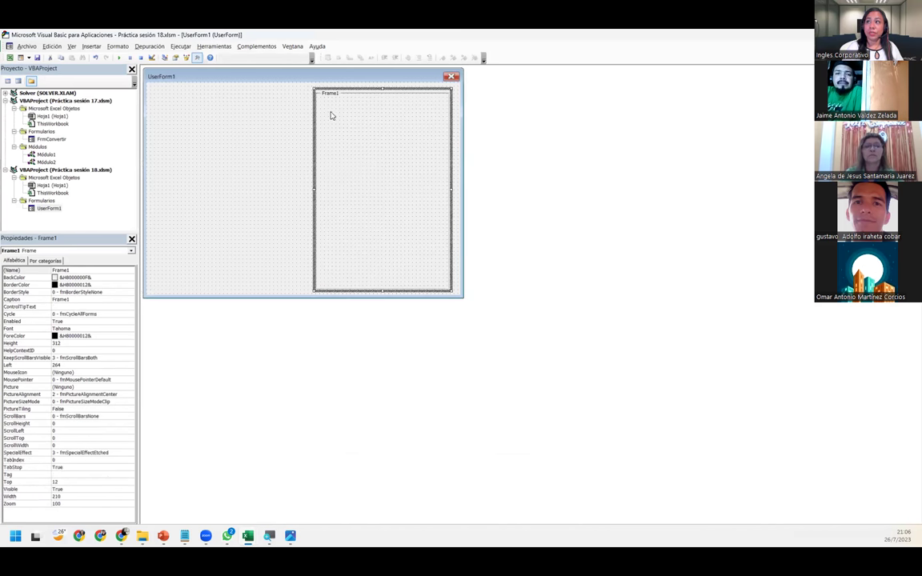
left_click(261, 128)
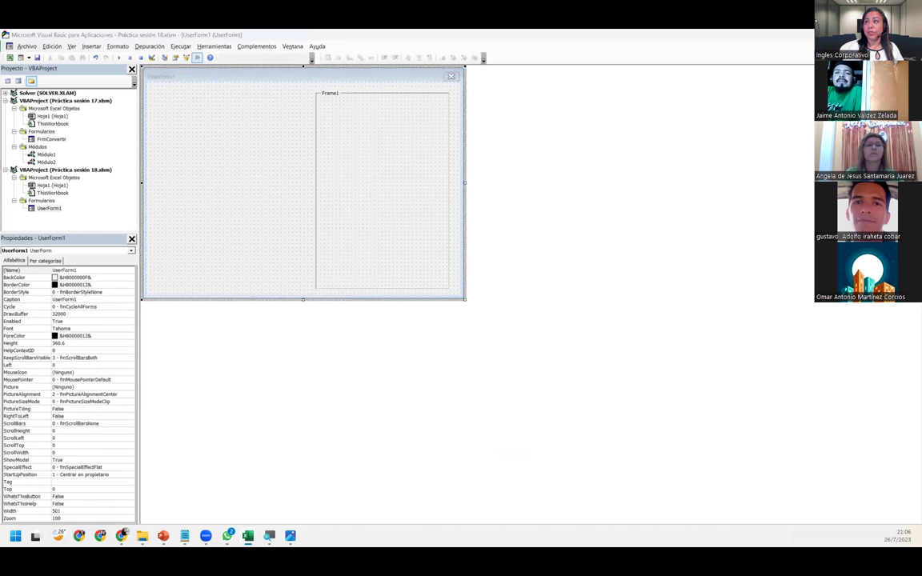
- Place Label1 at the top of Frame1 and view the reference form again
left_click(526, 198)
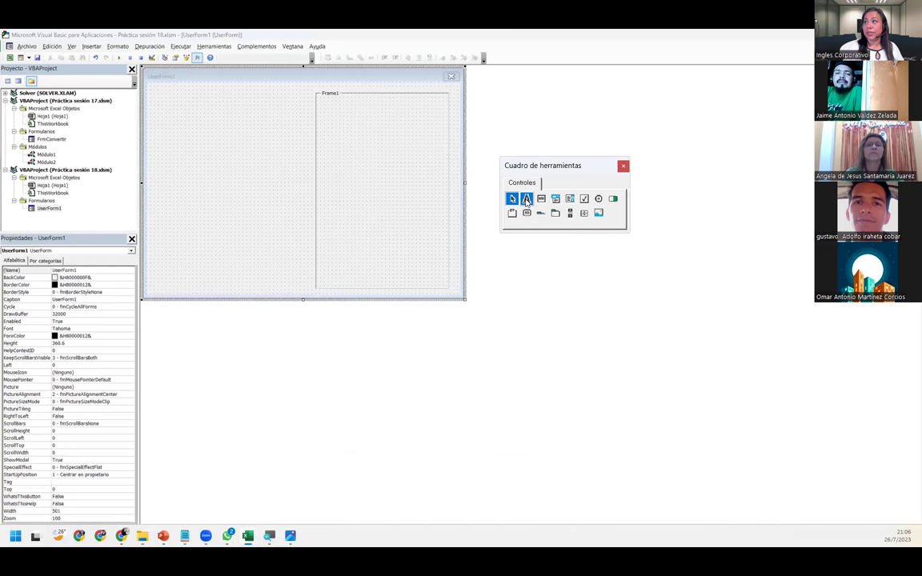
left_click(325, 109)
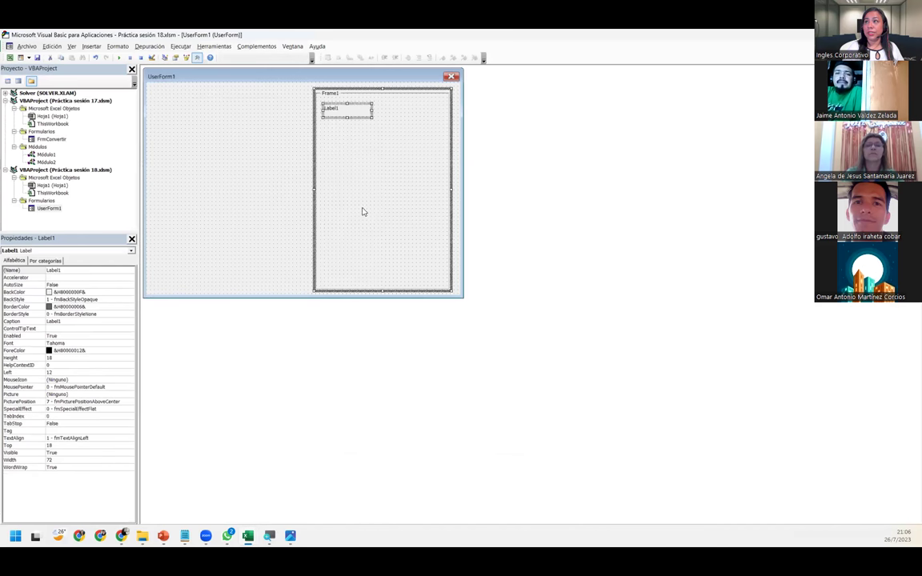
mouse_move(247, 535)
left_click(266, 485)
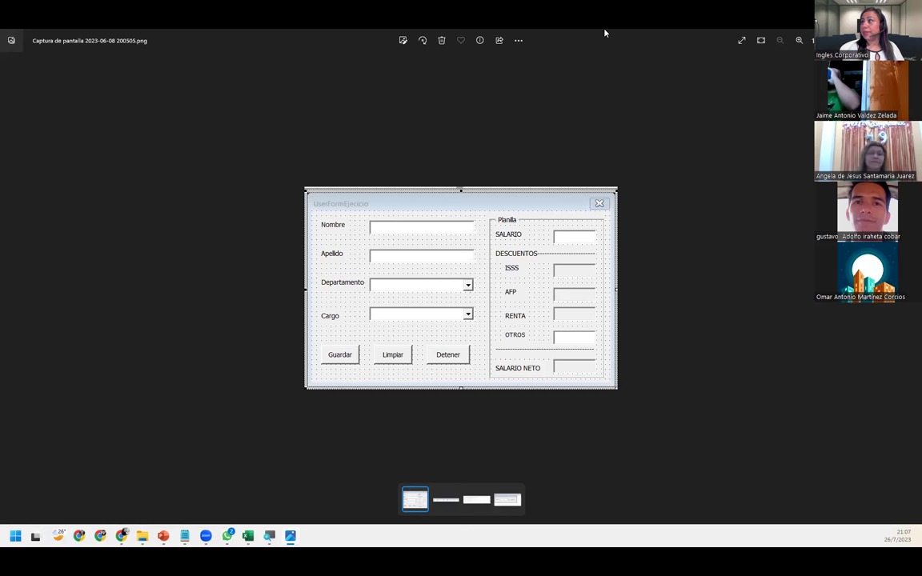
- Close Photos and Práctica sesión 18 without saving, then select cell B5 in Práctica sesión 17
key("alt+F4")
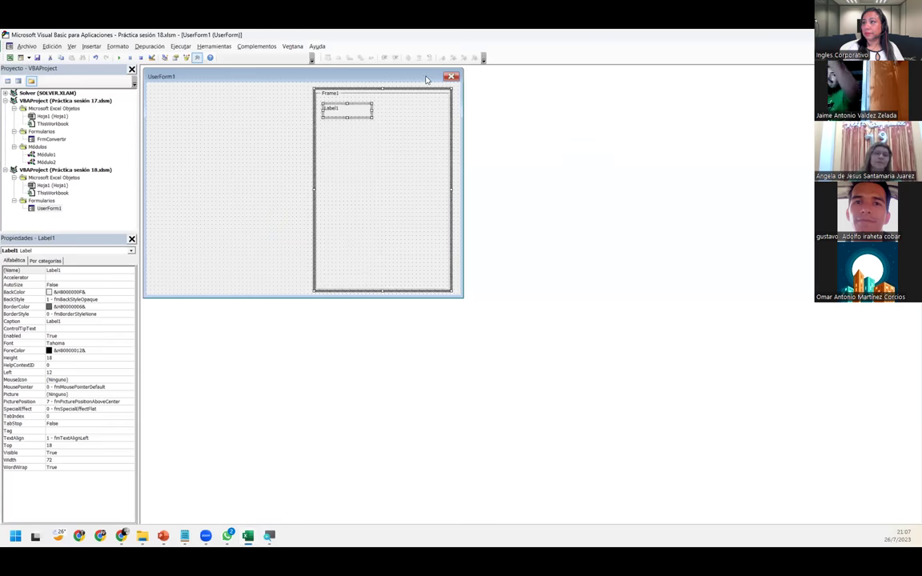
key("alt+F11")
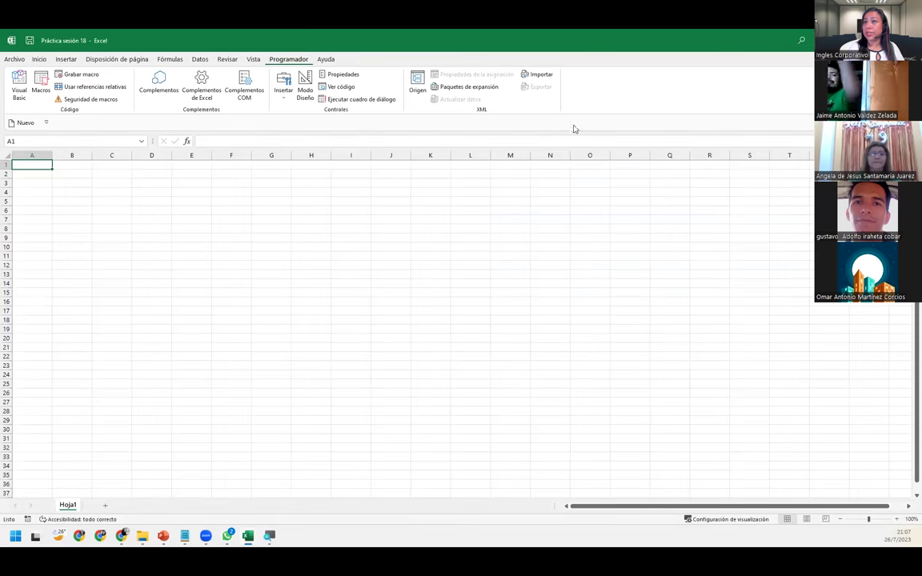
key("alt+F4")
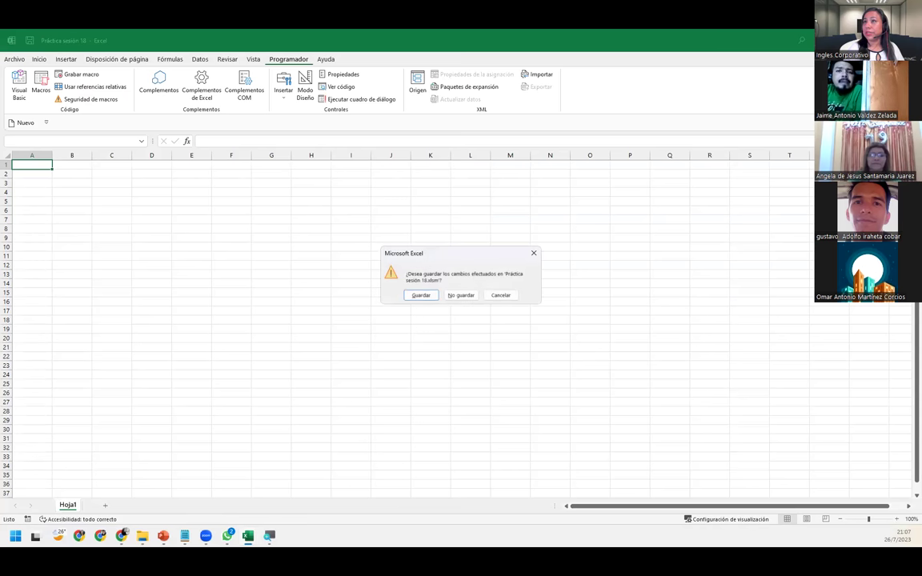
left_click(461, 296)
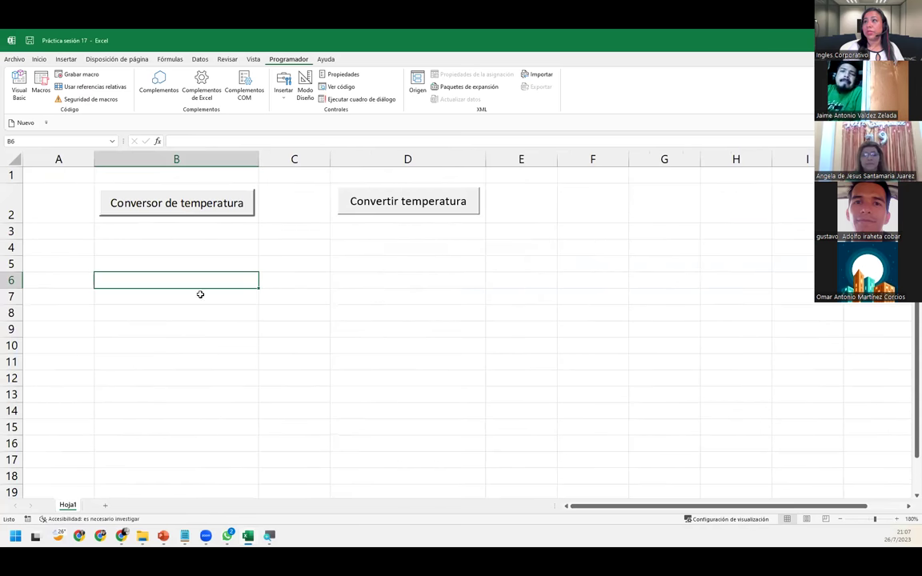
left_click(205, 268)
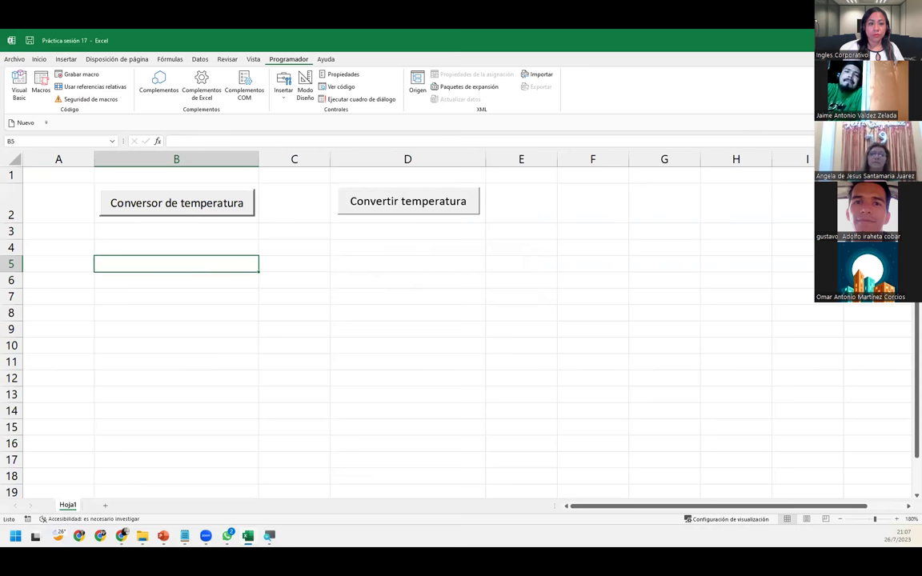
- Switch to the VBA editor showing FrmConvertir's code in PRACTICAS SESION 16 MACROS 25-07-23
key("alt+Tab")
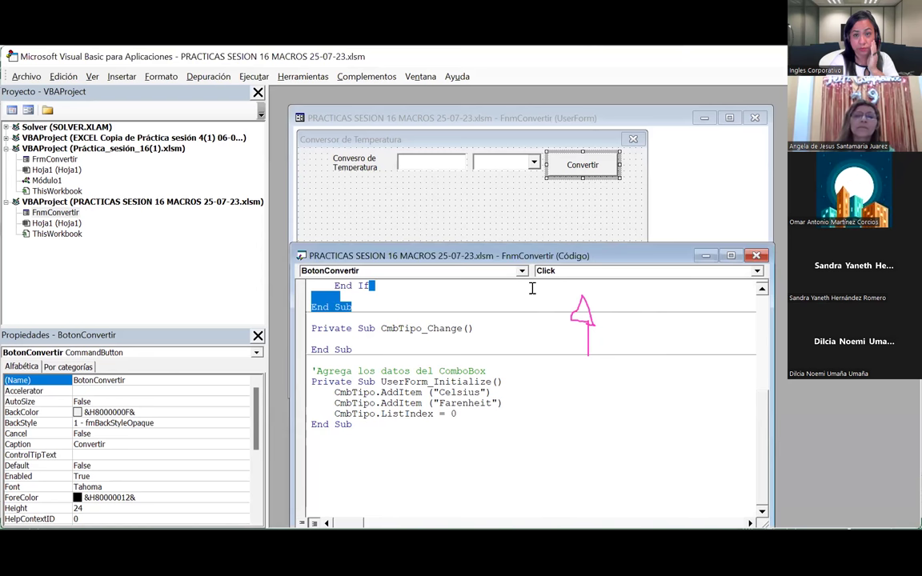
- Review the CmbTipo_Change and Celsius/Farenheit conversion code, then switch to the Práctica_sesión_16 workbook
left_click_drag(572, 352, 580, 277)
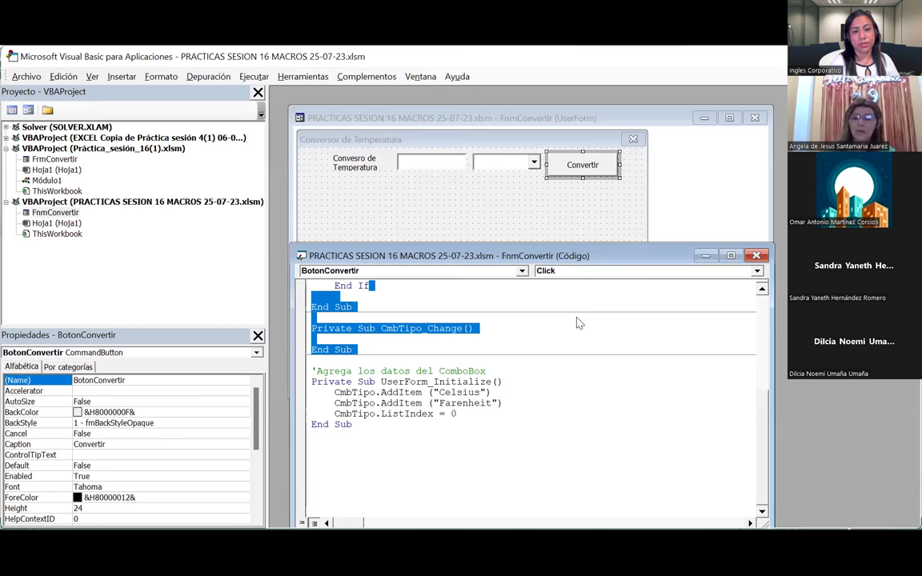
key("Up")
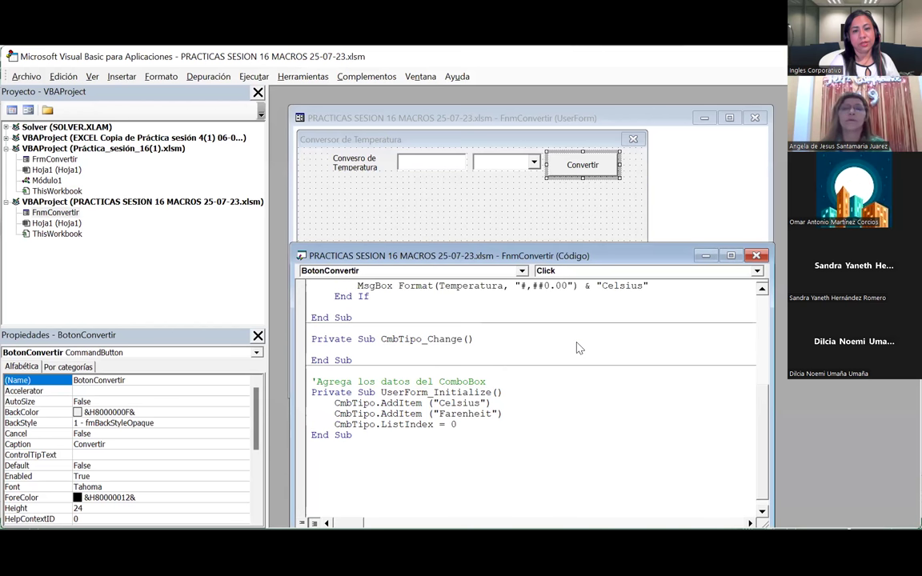
key("Up")
key("Up")
key("Up")
key("Up")
key("Up")
key("Up")
key("Up")
key("Up")
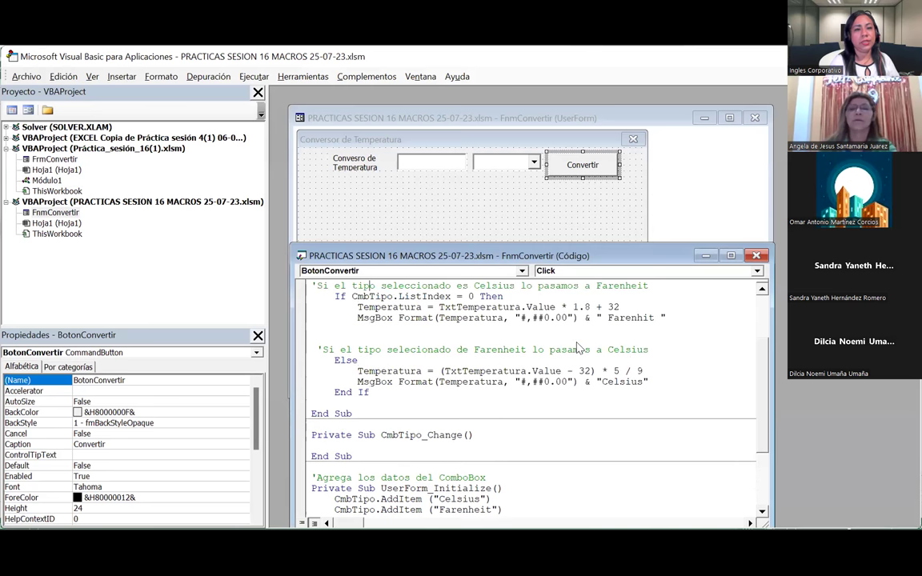
key("Up")
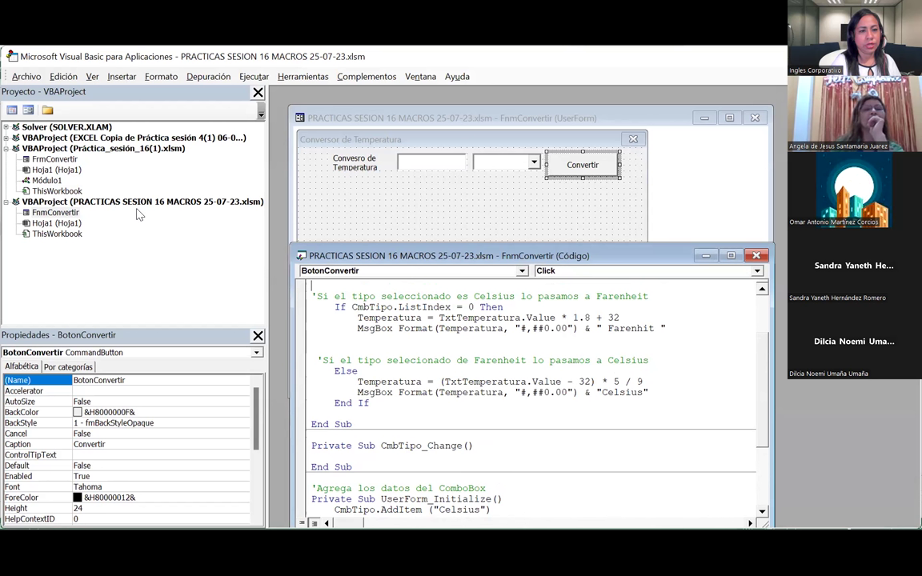
left_click_drag(156, 200, 157, 205)
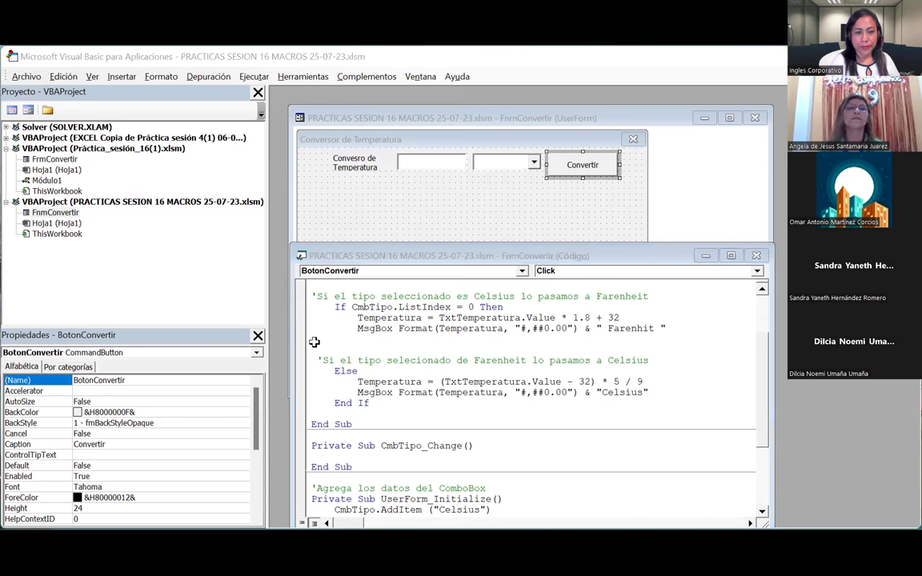
key("alt+Tab")
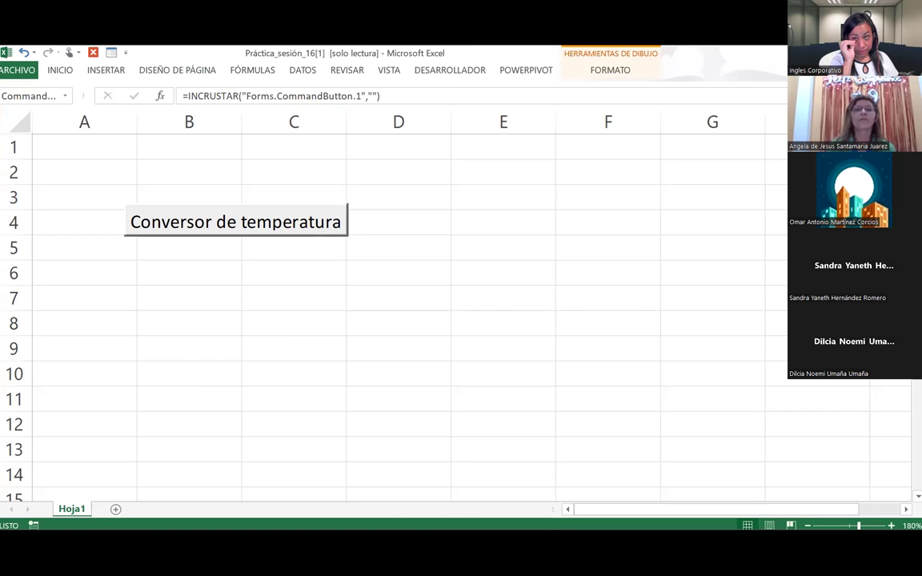
- Close the read-only Práctica_sesión_16(1) workbook, choosing No guardar
key("alt+F4")
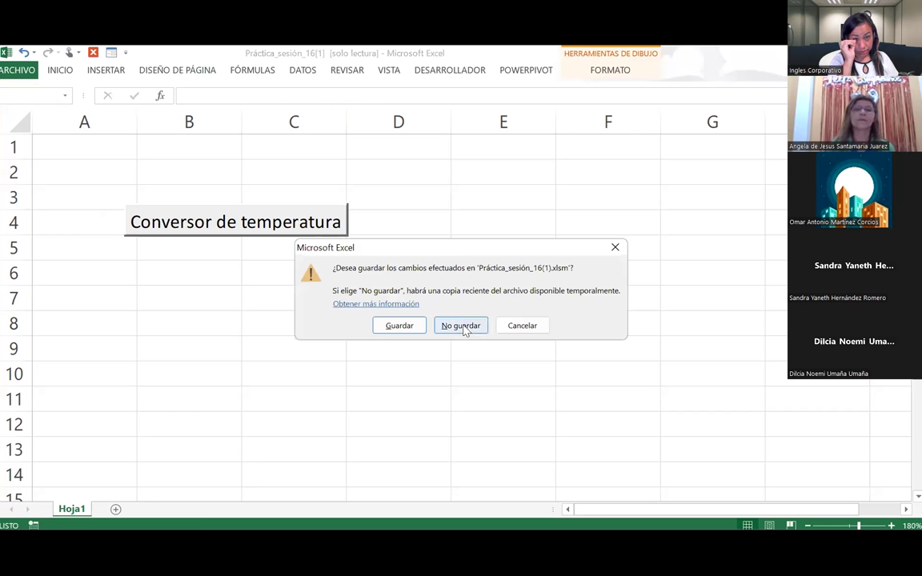
left_click(463, 327)
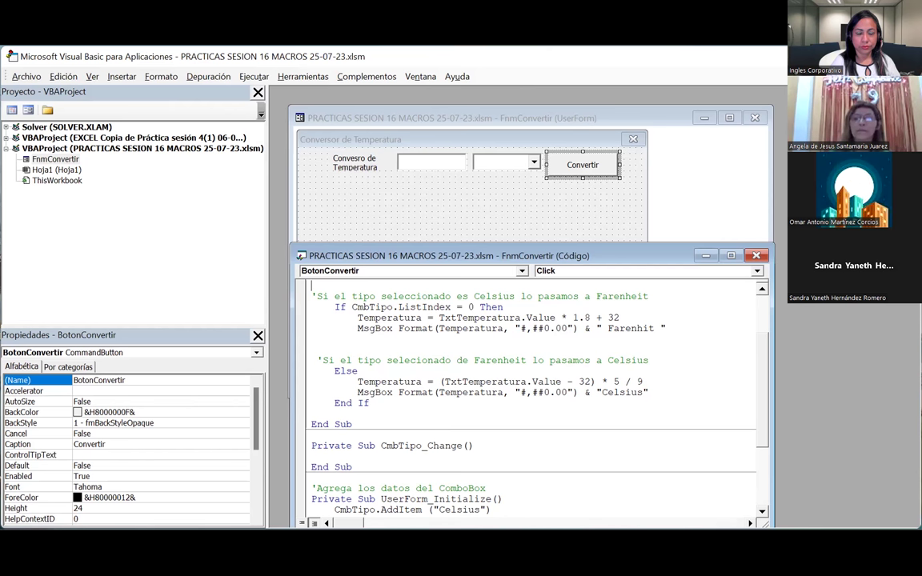
- Leave the VBA editor and load PRACTICAS SESION 16 MACROS 25-07-23 from Excel's recent workbooks list
key("alt+Tab")
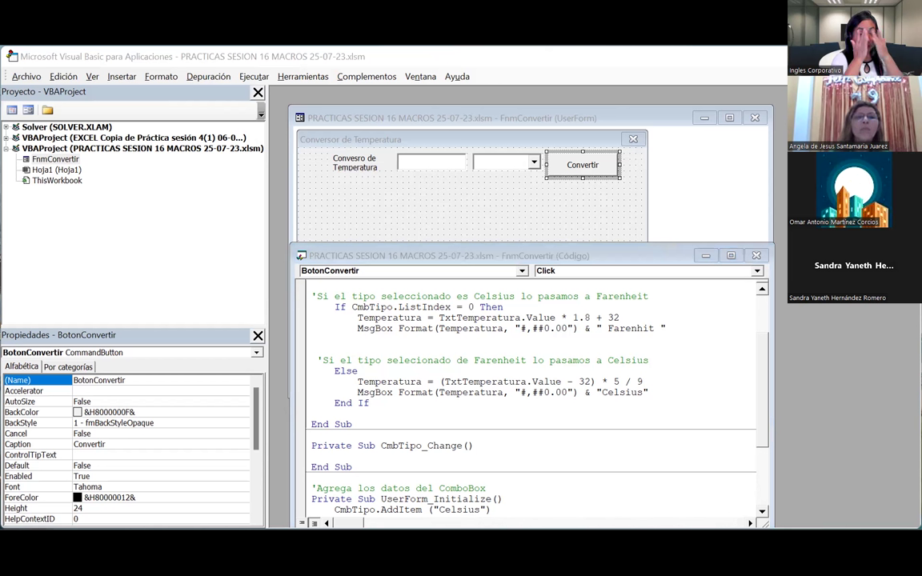
key("alt+Tab")
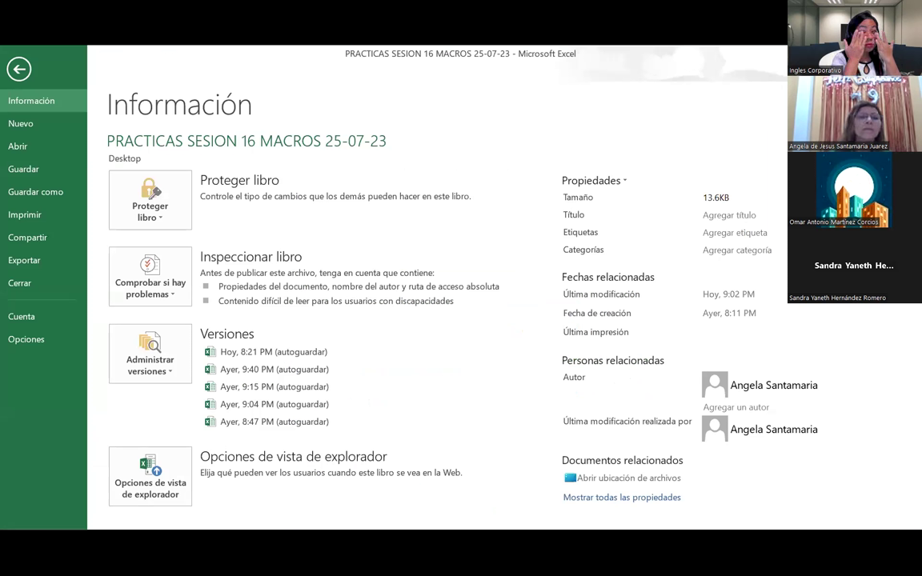
key("Escape")
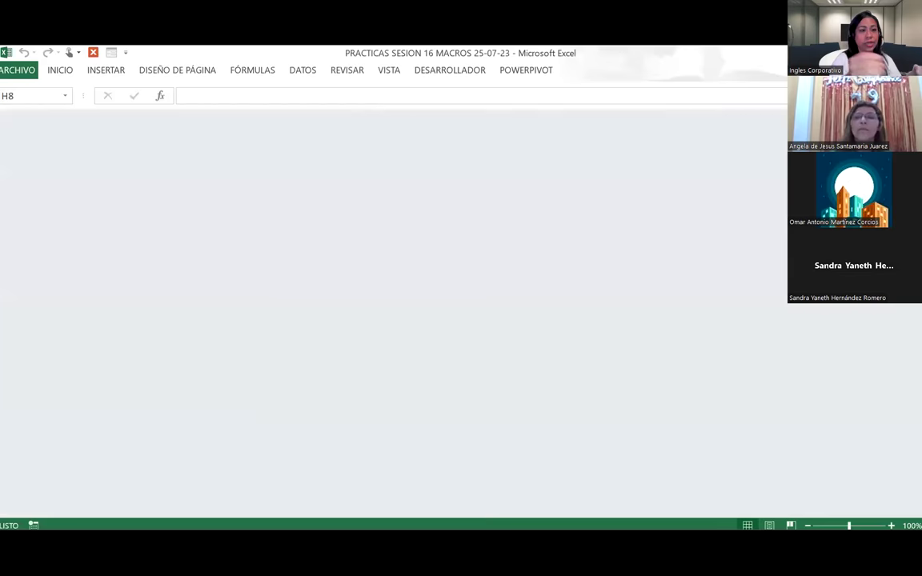
key("alt+Tab")
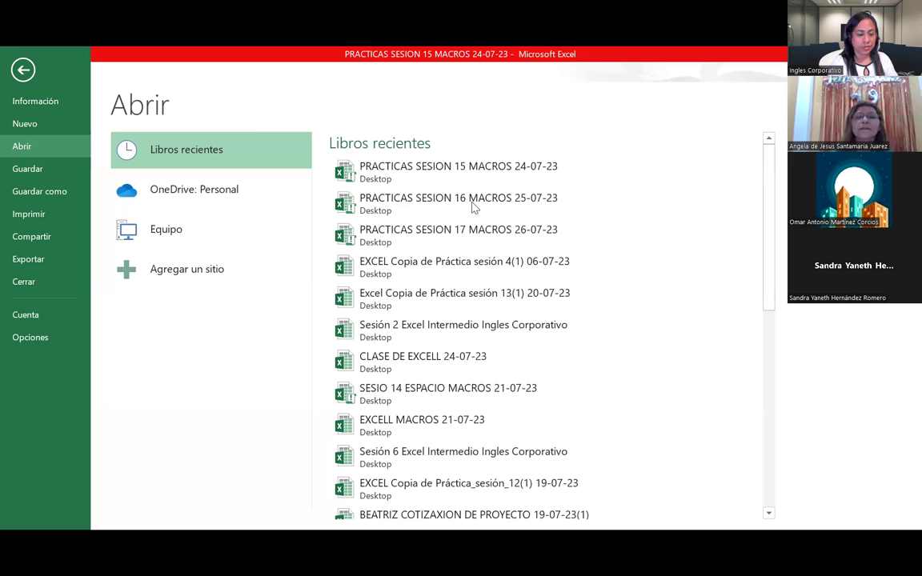
left_click(474, 206)
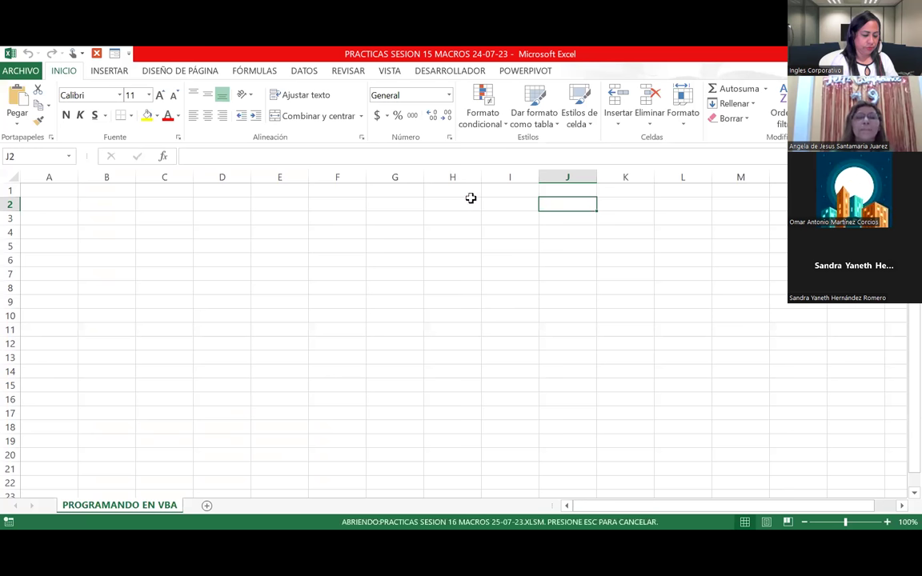